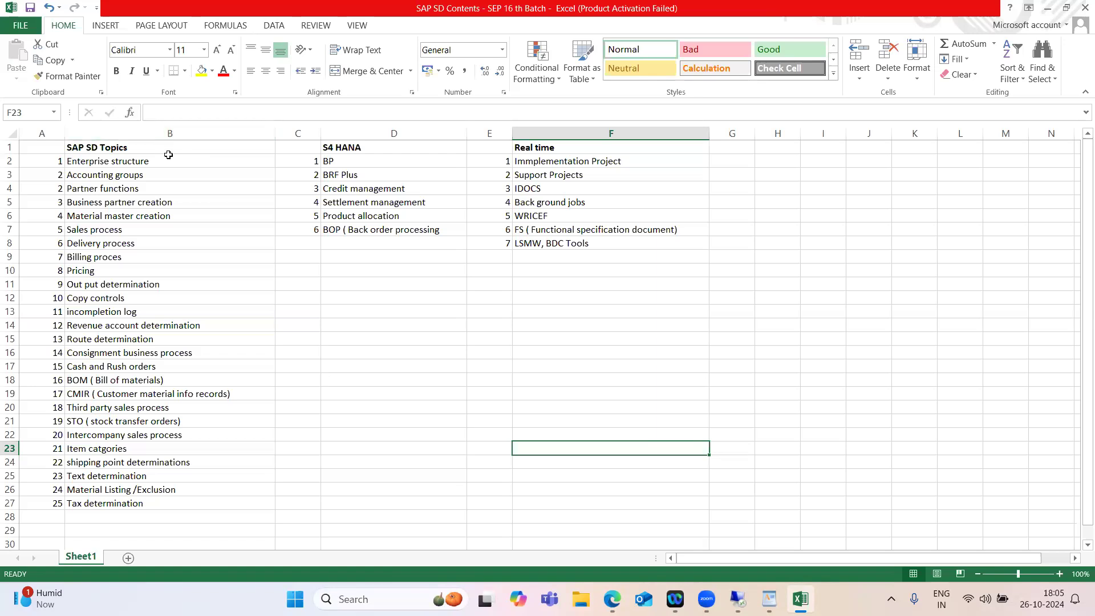
- Make the Pricing entry in the SAP SD Topics list bold
drag(164, 161, 164, 175)
drag(164, 174, 187, 511)
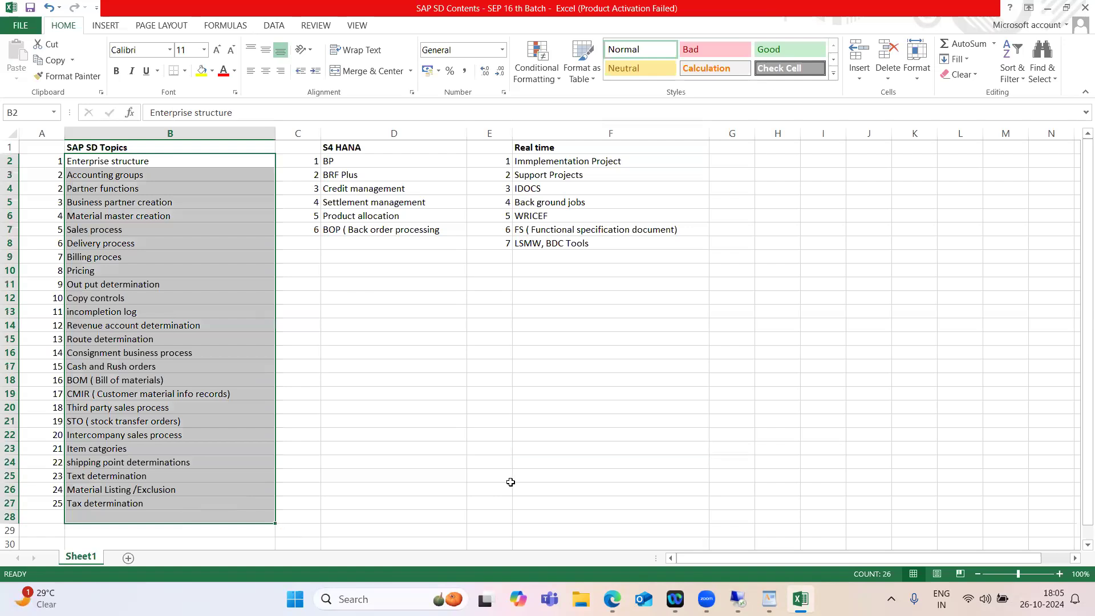
click(181, 270)
click(116, 71)
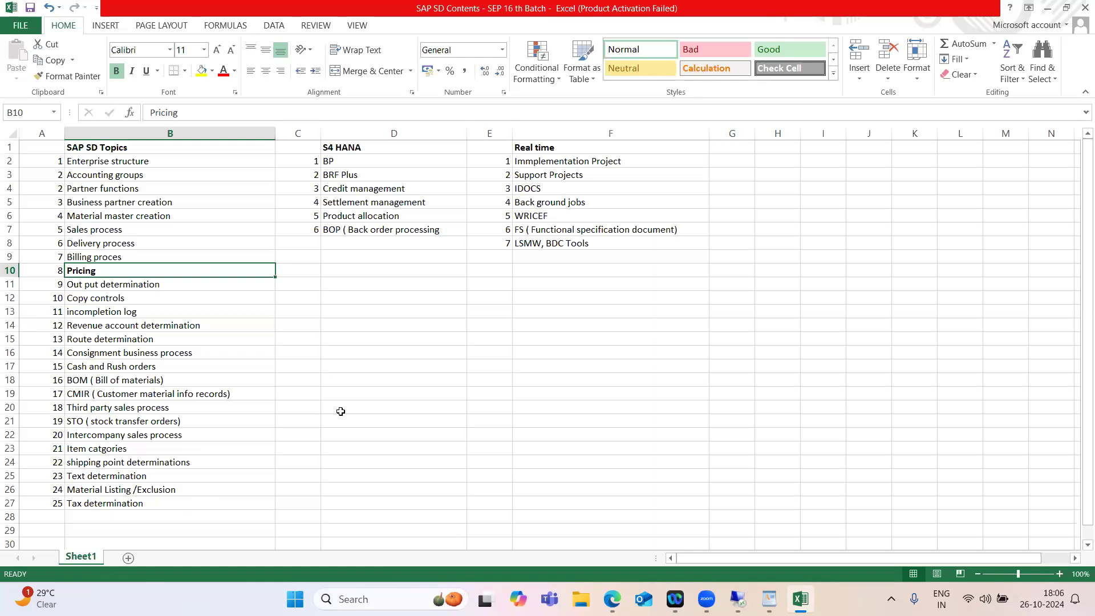
- Add item 8, MASS, below LSMW, BDC Tools in the Real time list
click(404, 161)
drag(409, 184, 419, 231)
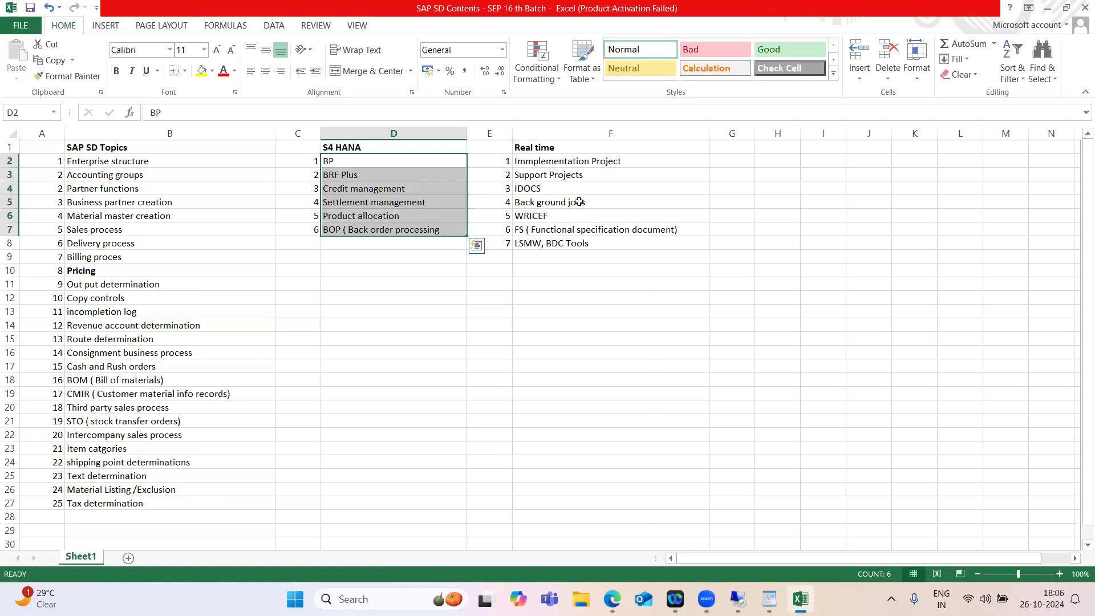
click(505, 258)
key(Right)
text(MASS)
click(571, 311)
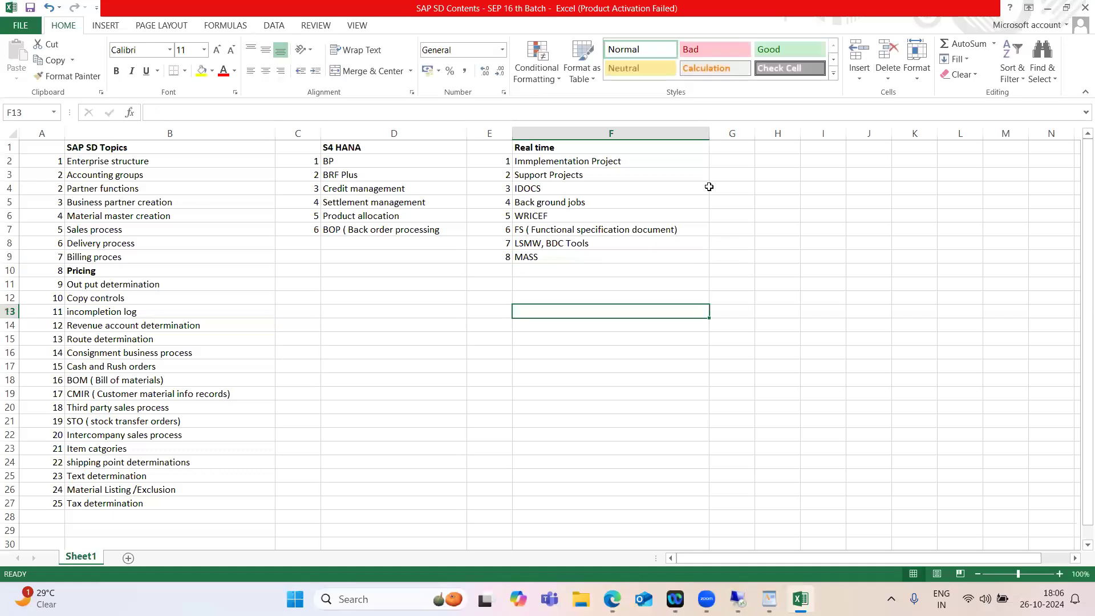
- Enter the note "Monitoring" in cell G4 beside IDOCS
click(725, 187)
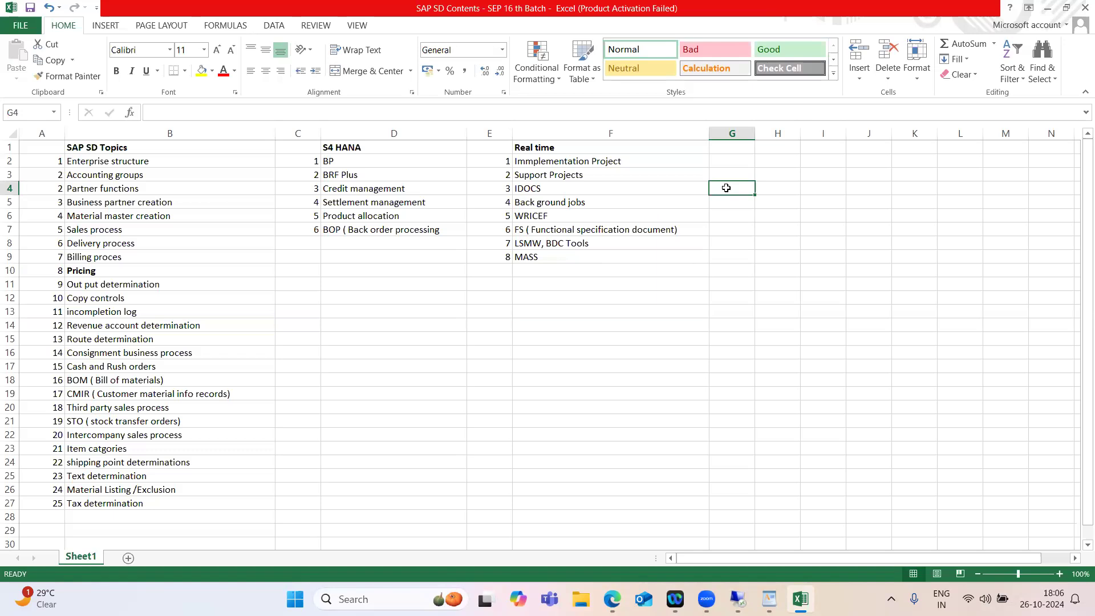
text(Moni)
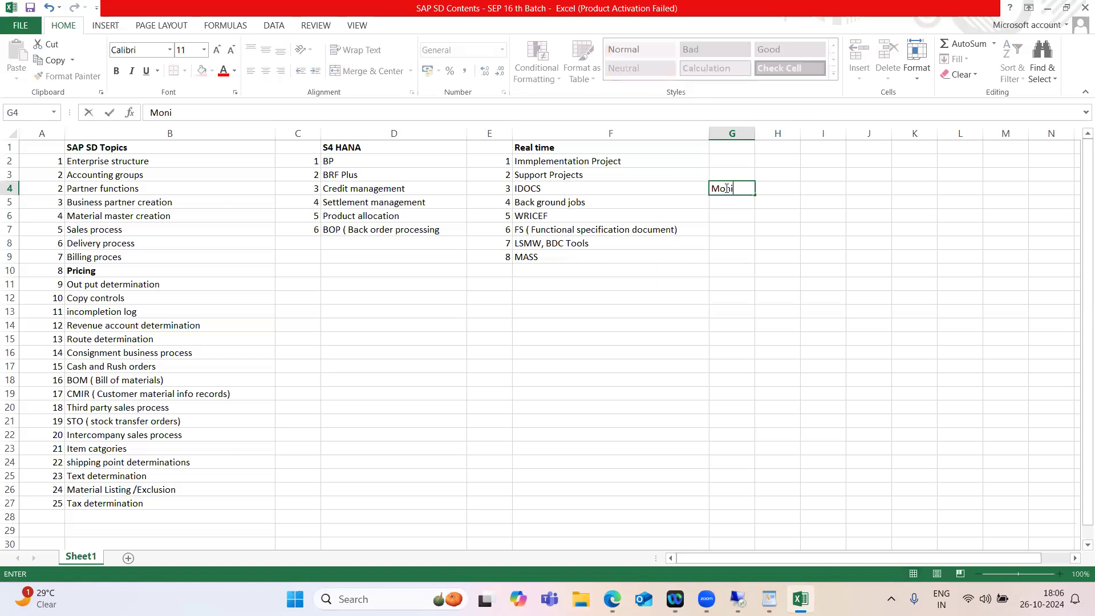
text(toring)
click(685, 190)
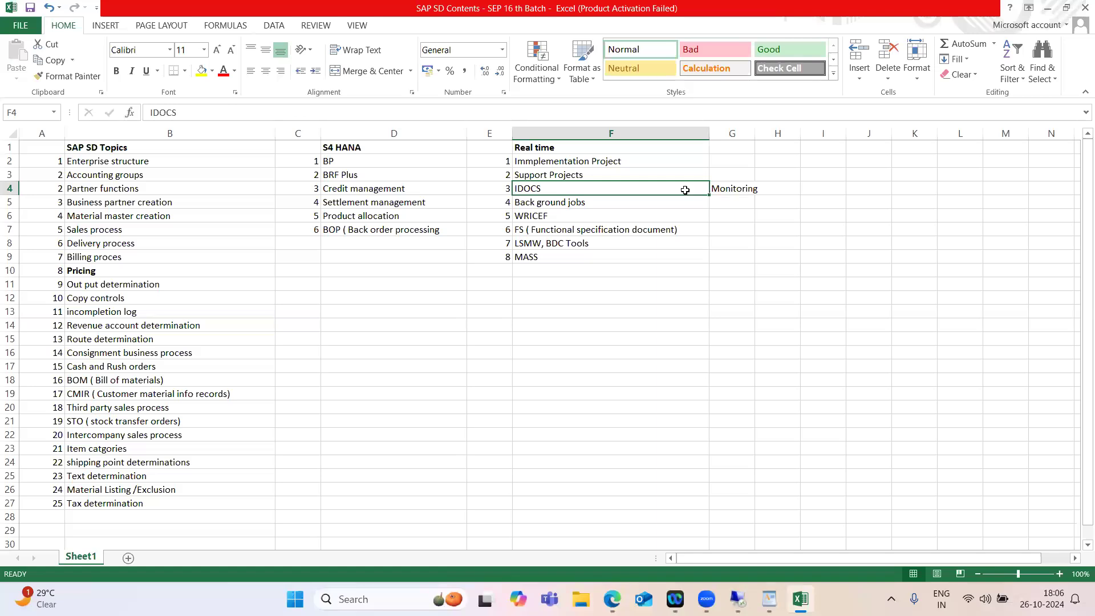
- Go through the Real time topics one by one, from the implementation project to LSMW, BDC Tools
drag(667, 164, 668, 268)
click(637, 160)
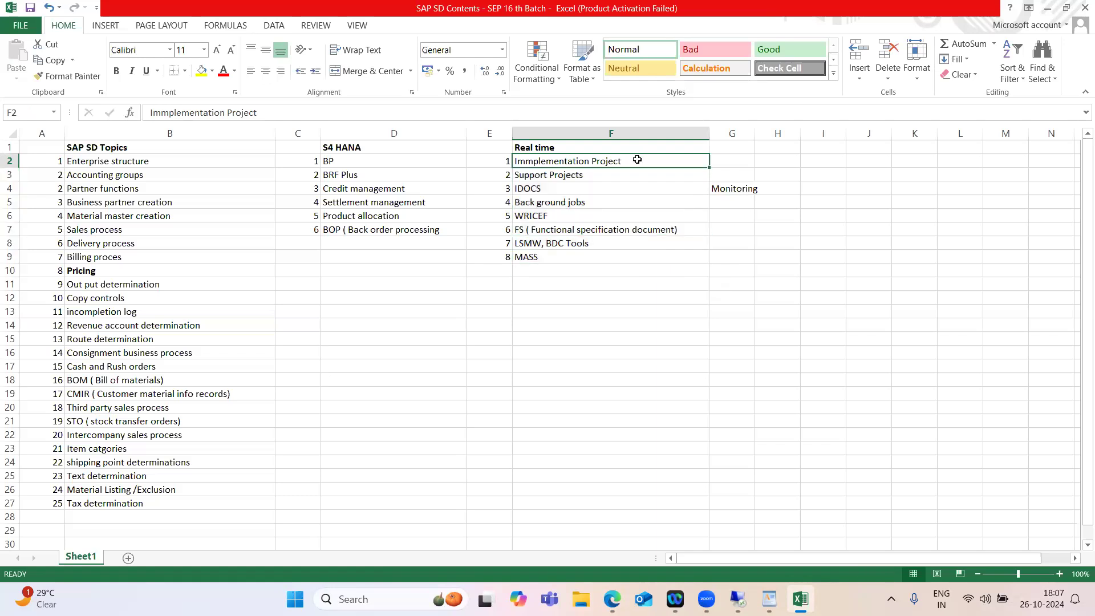
click(609, 178)
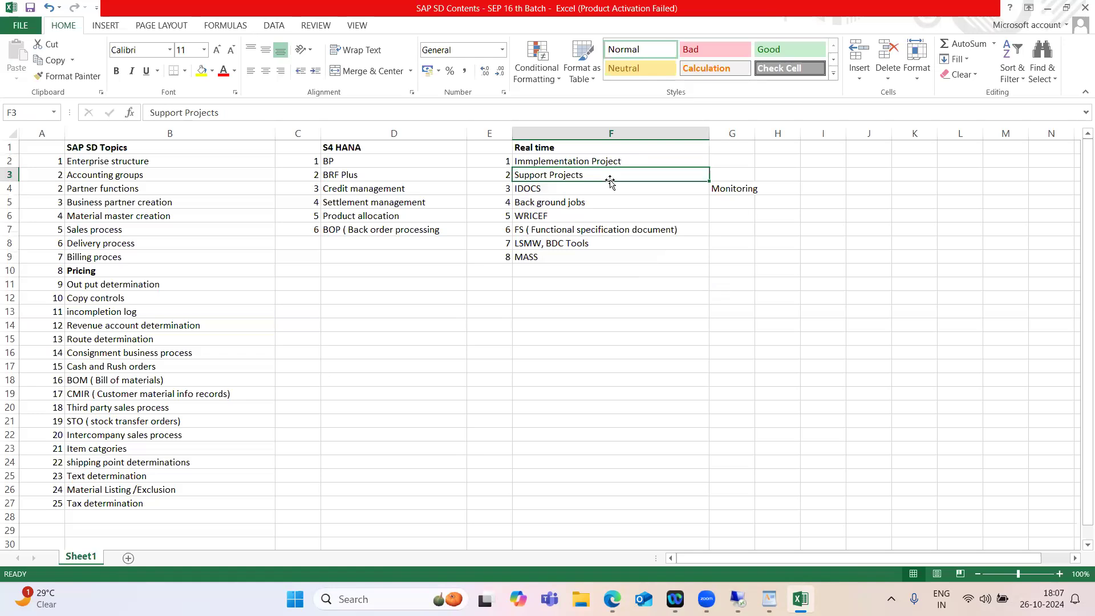
click(627, 161)
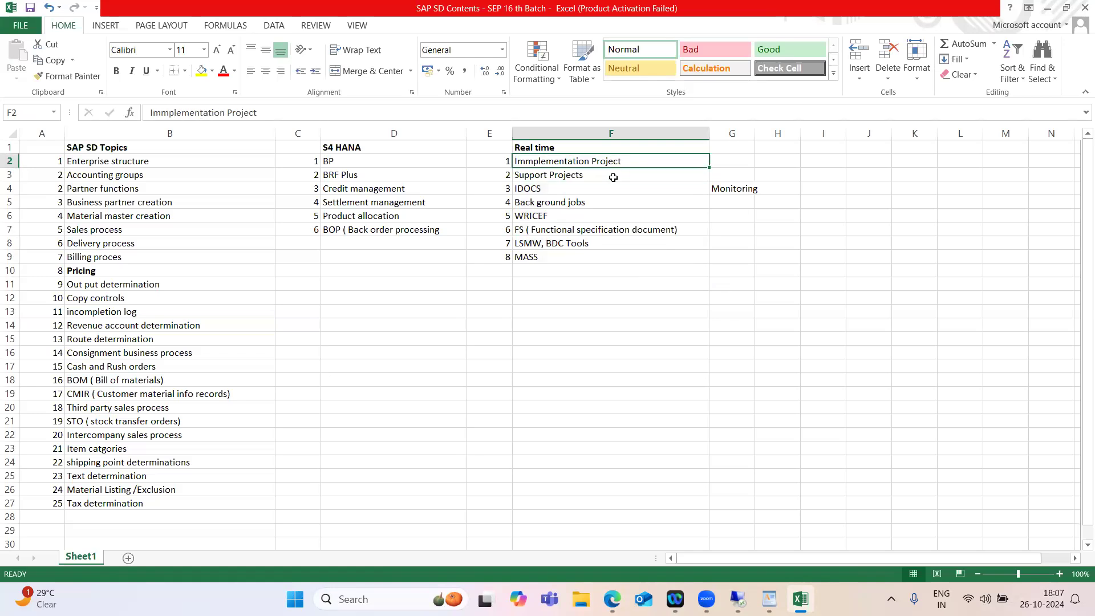
click(613, 178)
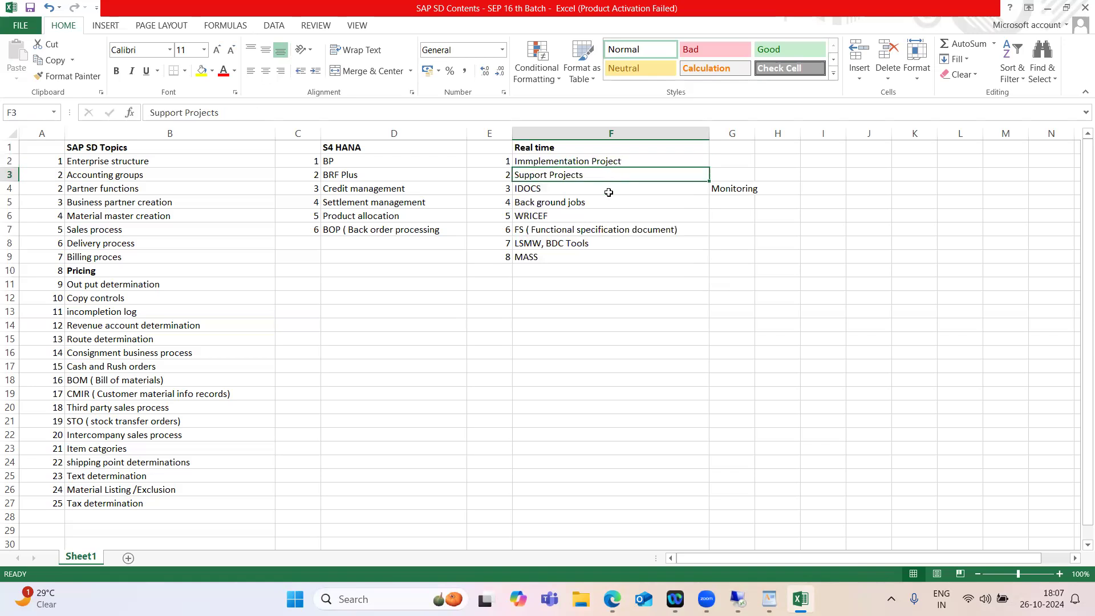
click(608, 193)
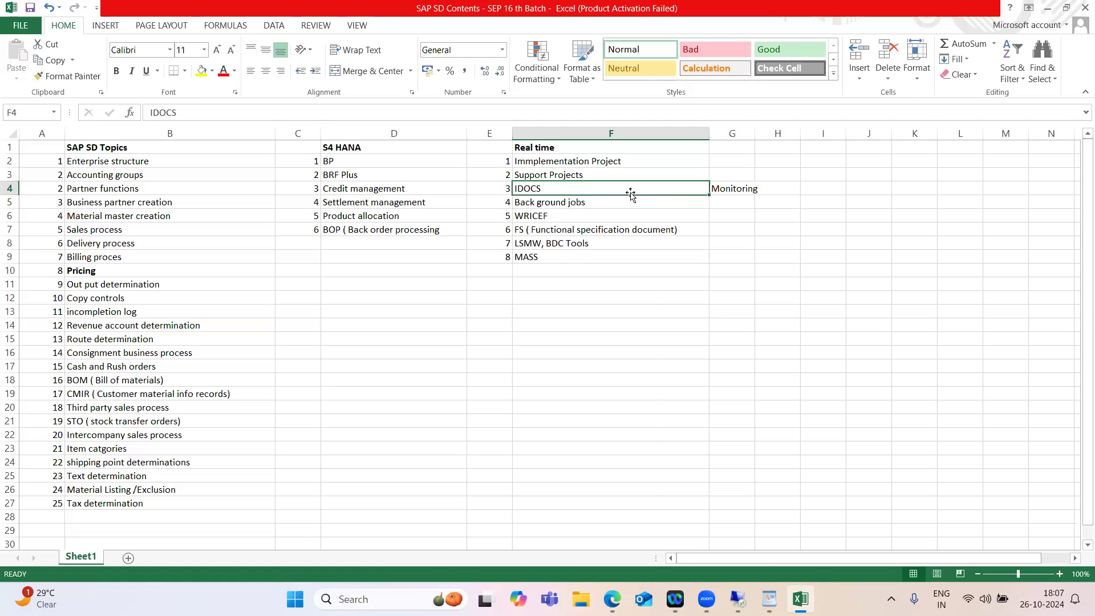
click(625, 203)
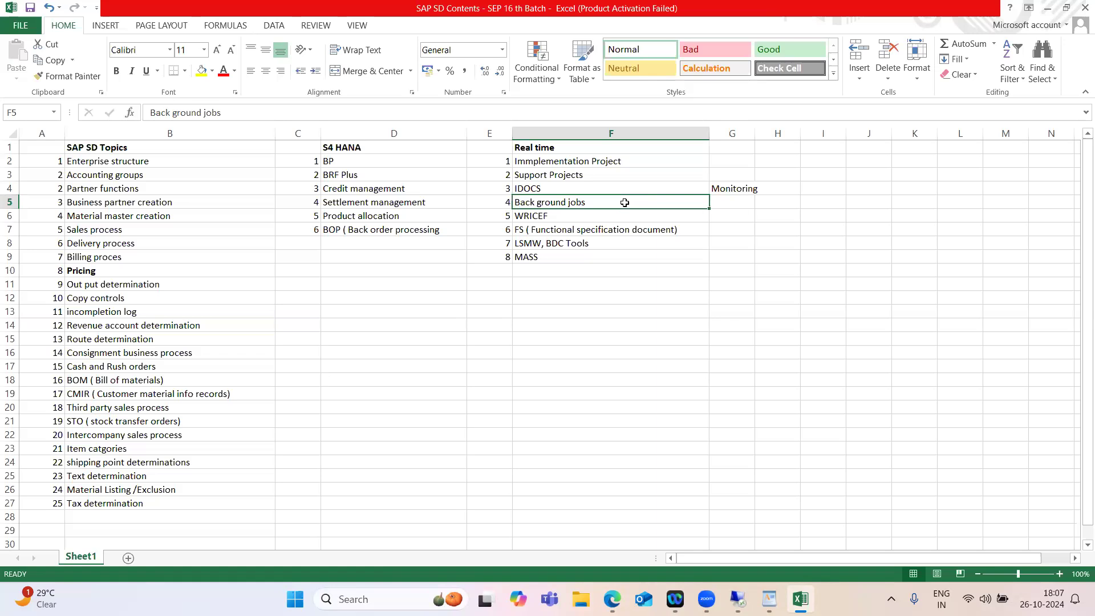
click(615, 221)
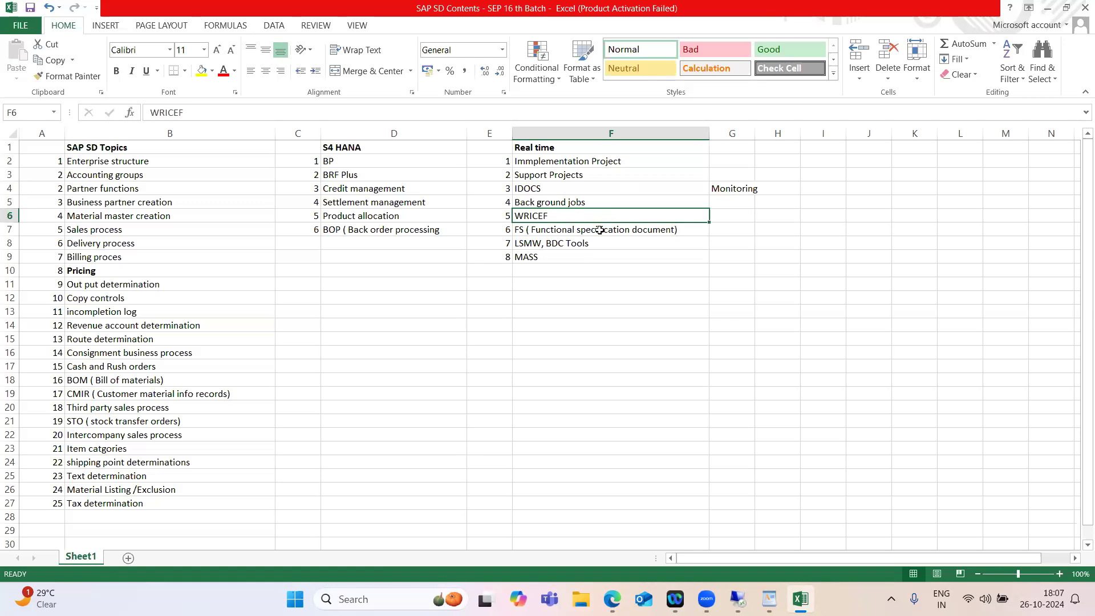
click(611, 231)
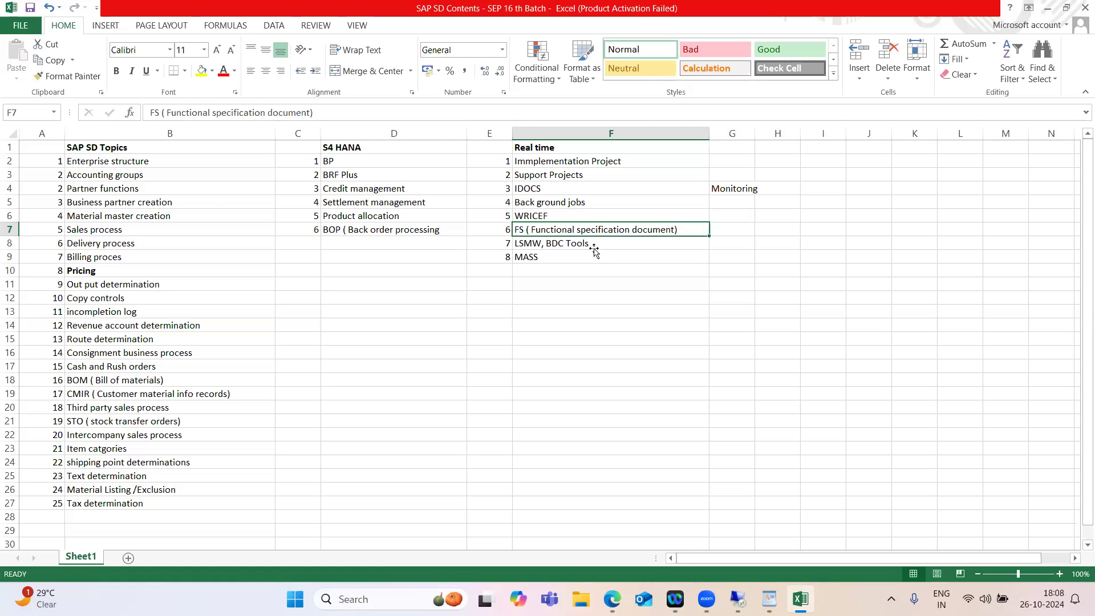
click(594, 250)
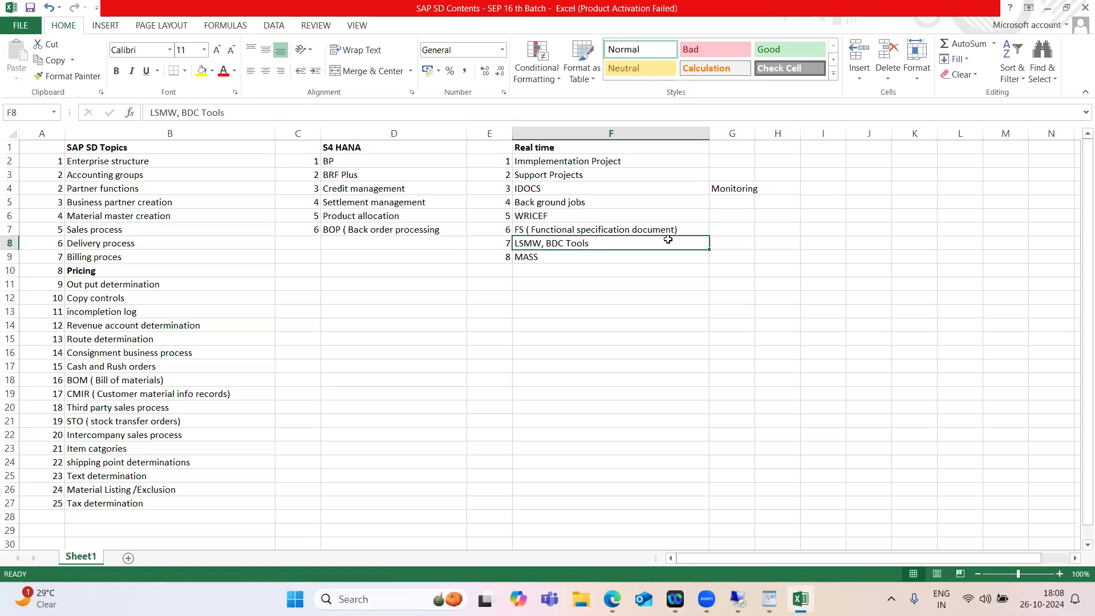
- Enter "datsa upload" beside LSMW, BDC Tools and "mass change" beside MASS, and widen column G to fit the notes
click(729, 243)
text(dat)
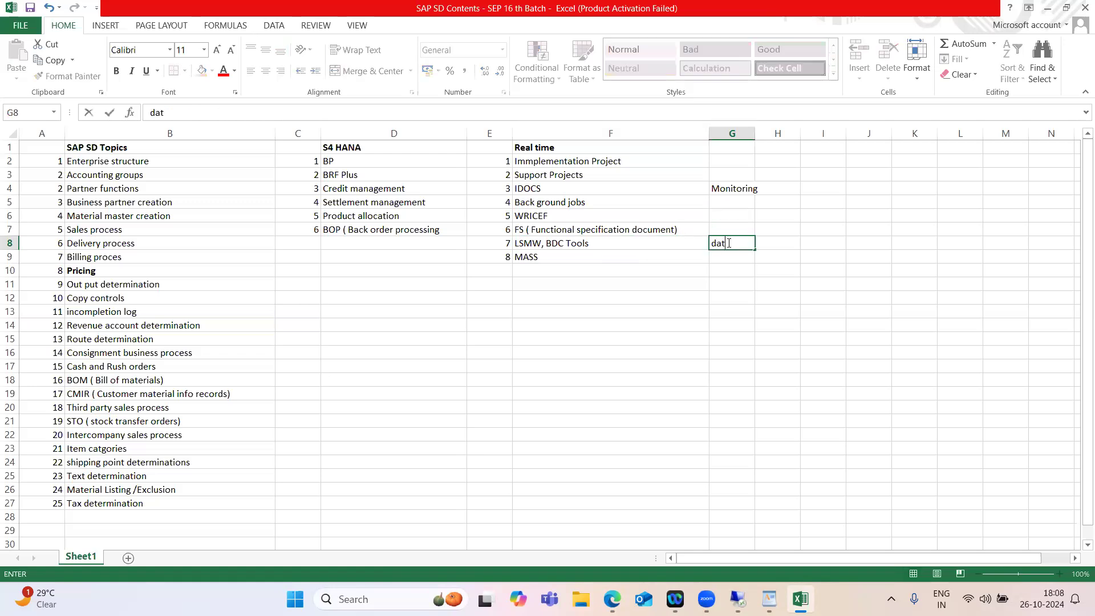
text(sa upload)
click(727, 259)
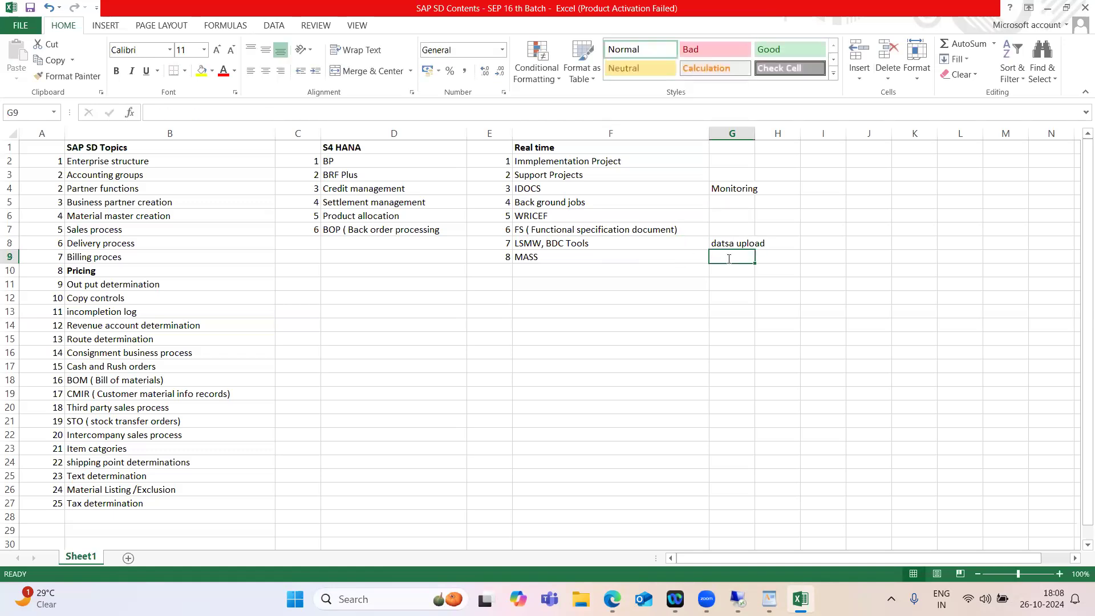
text(mass change)
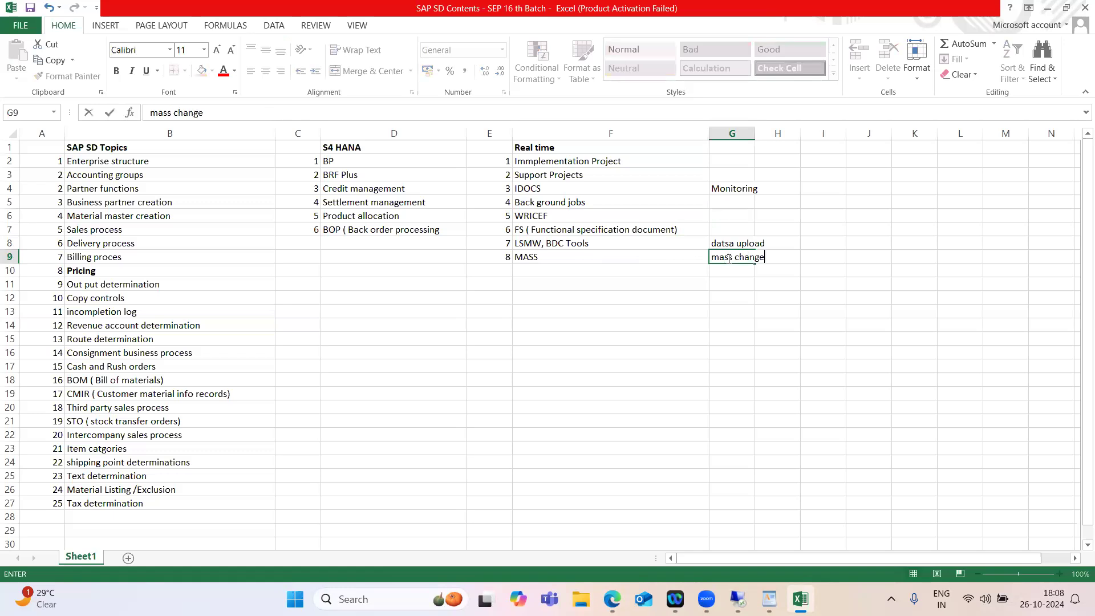
click(833, 326)
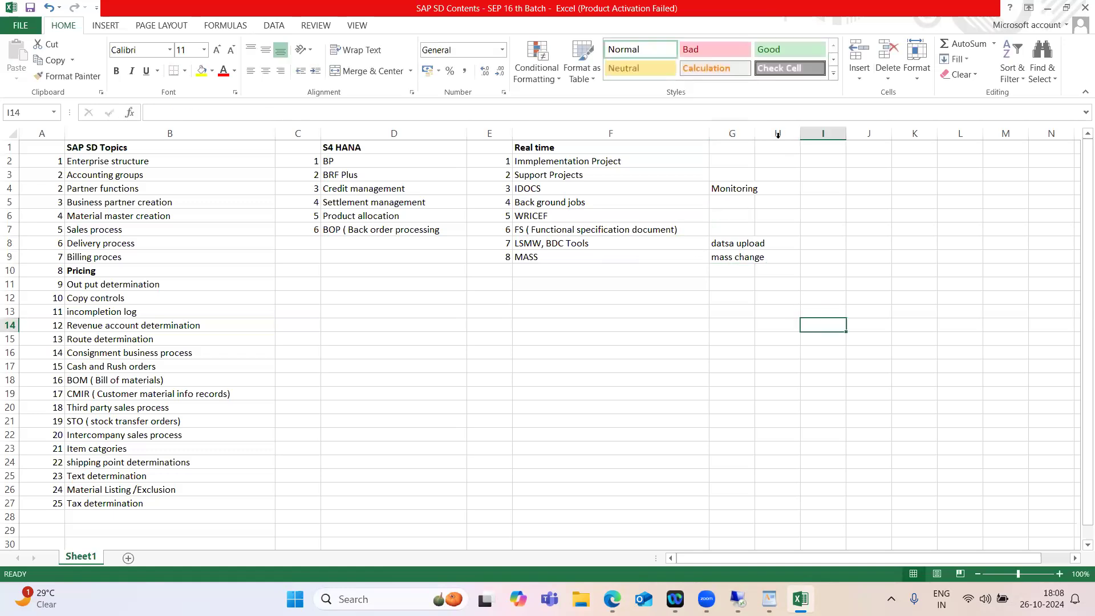
drag(763, 135, 780, 136)
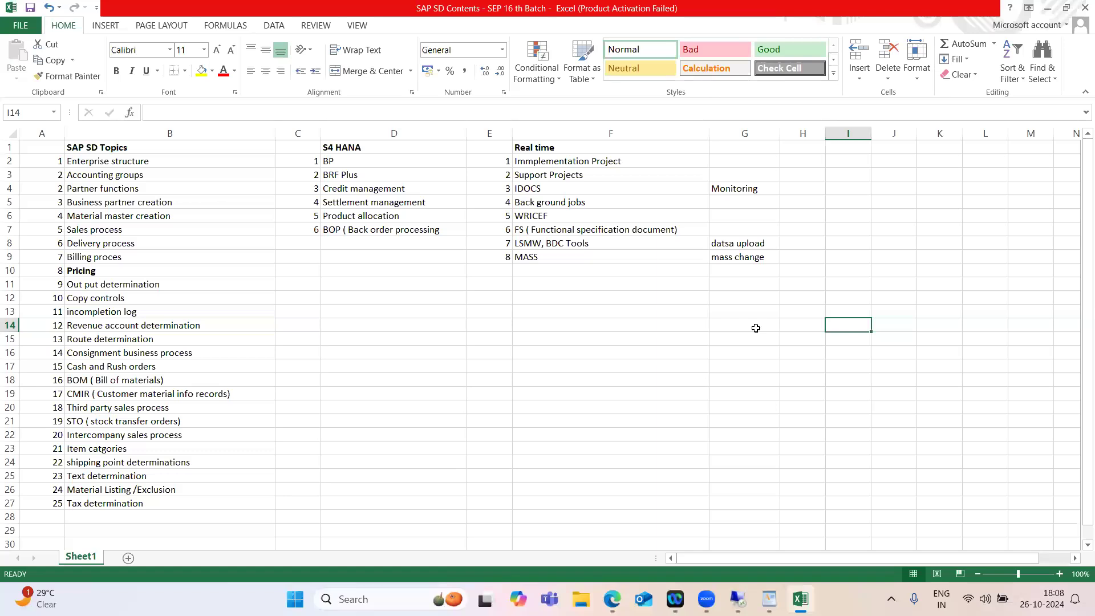
click(663, 259)
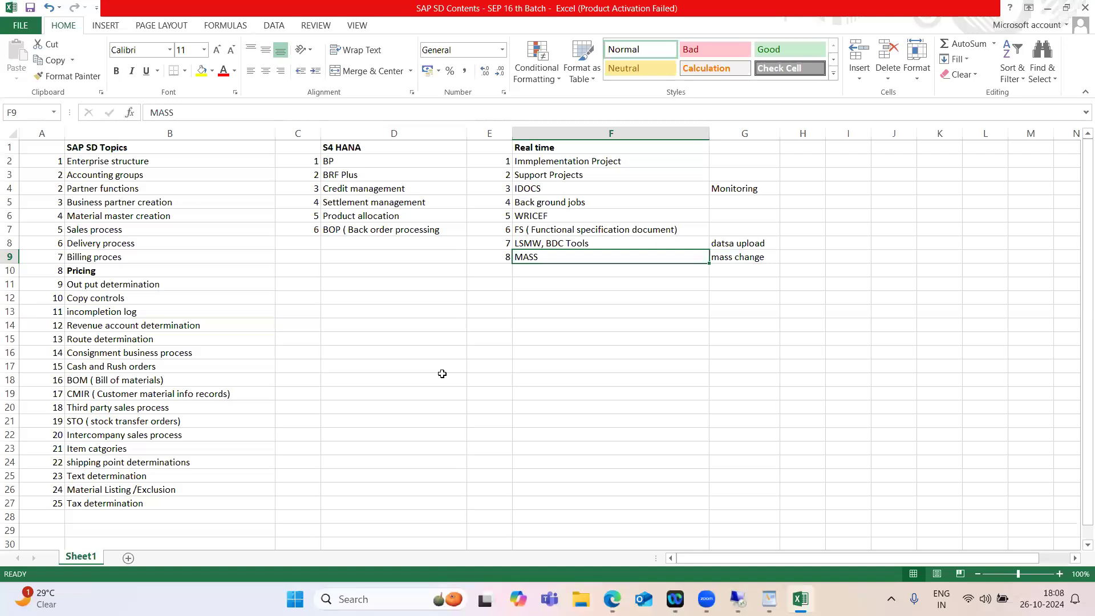
click(164, 177)
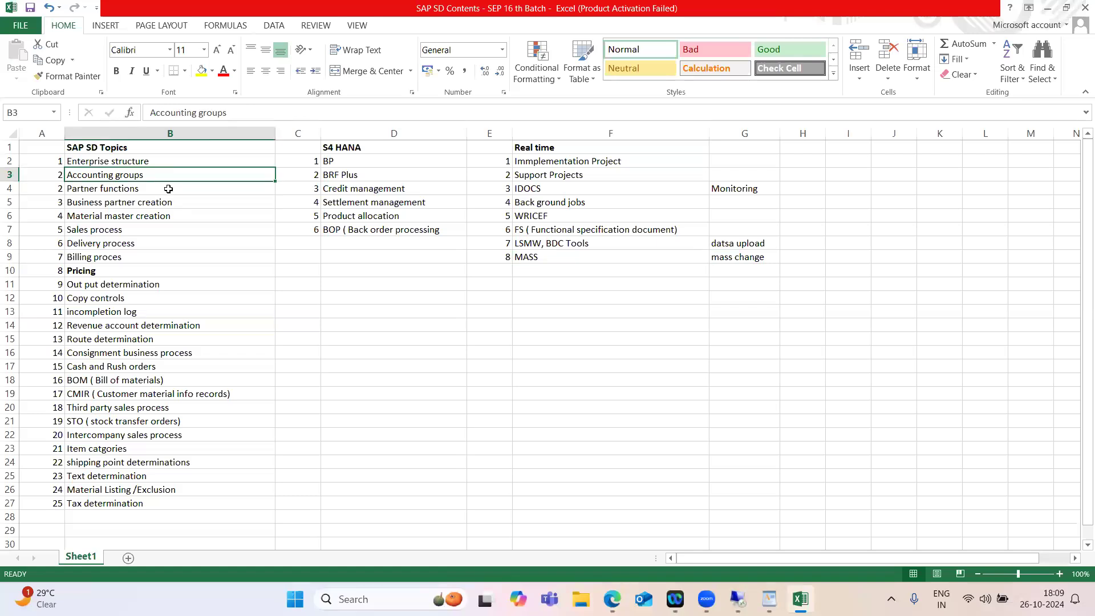
click(168, 189)
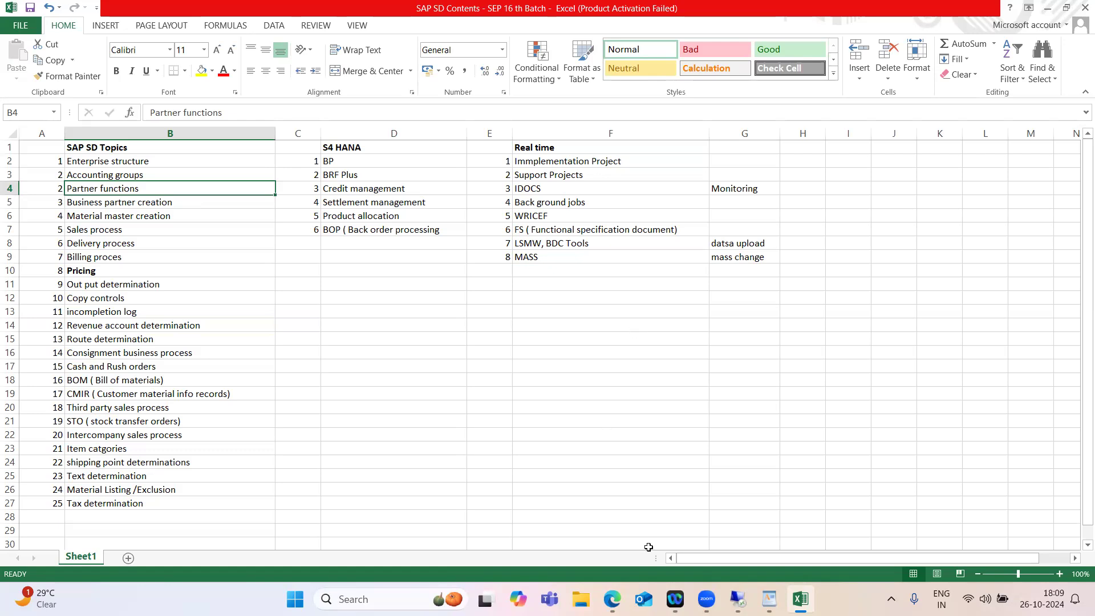
- Switch to Remote Desktop Connection and connect to the preset computer, entering the account password
mouse_move(738, 599)
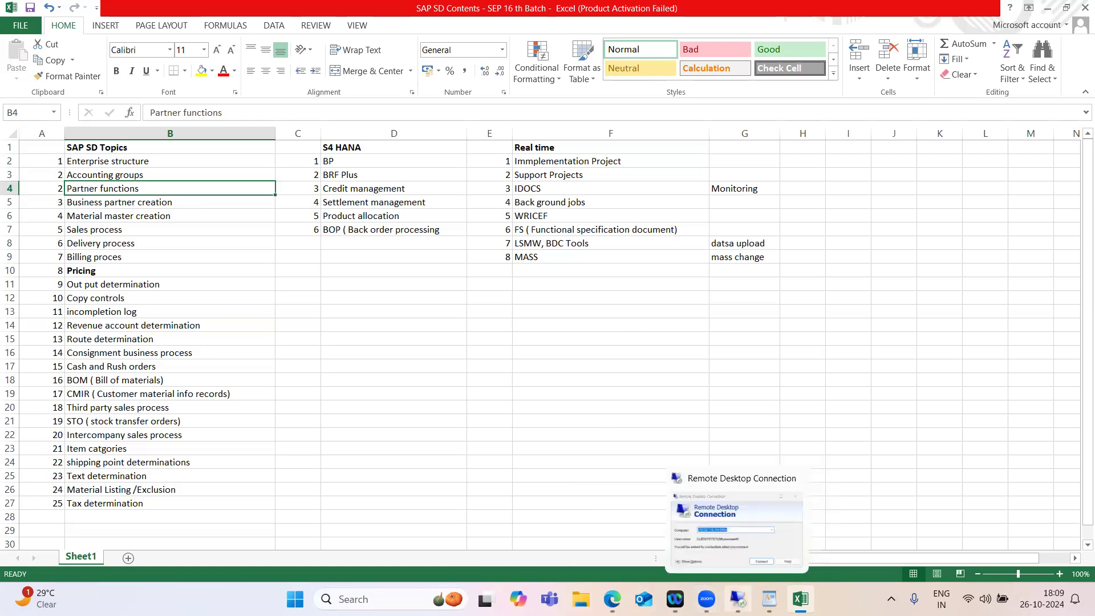
click(734, 556)
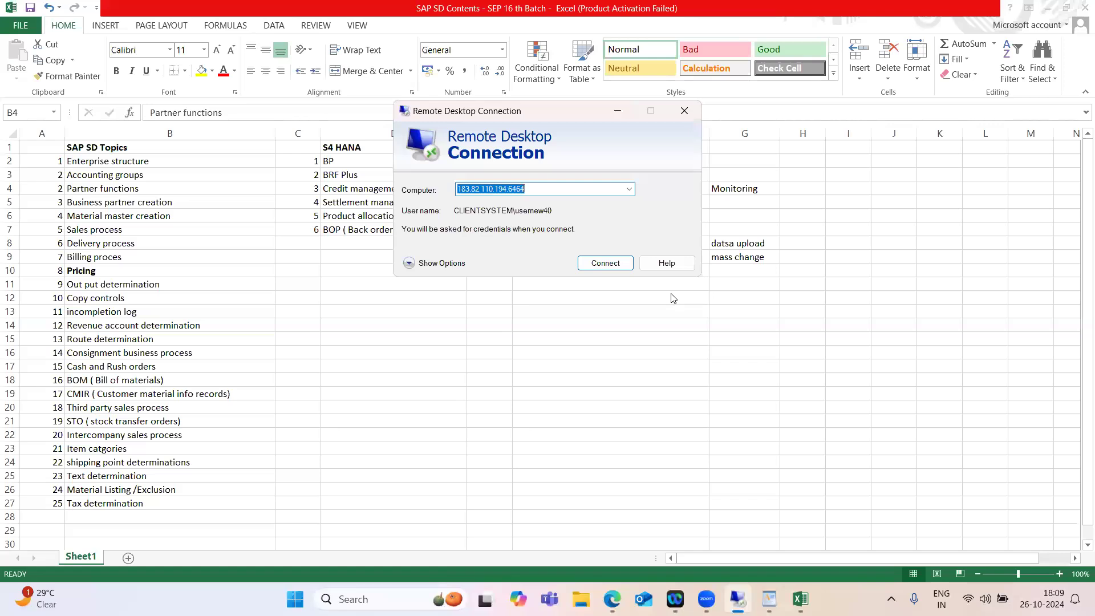
click(596, 268)
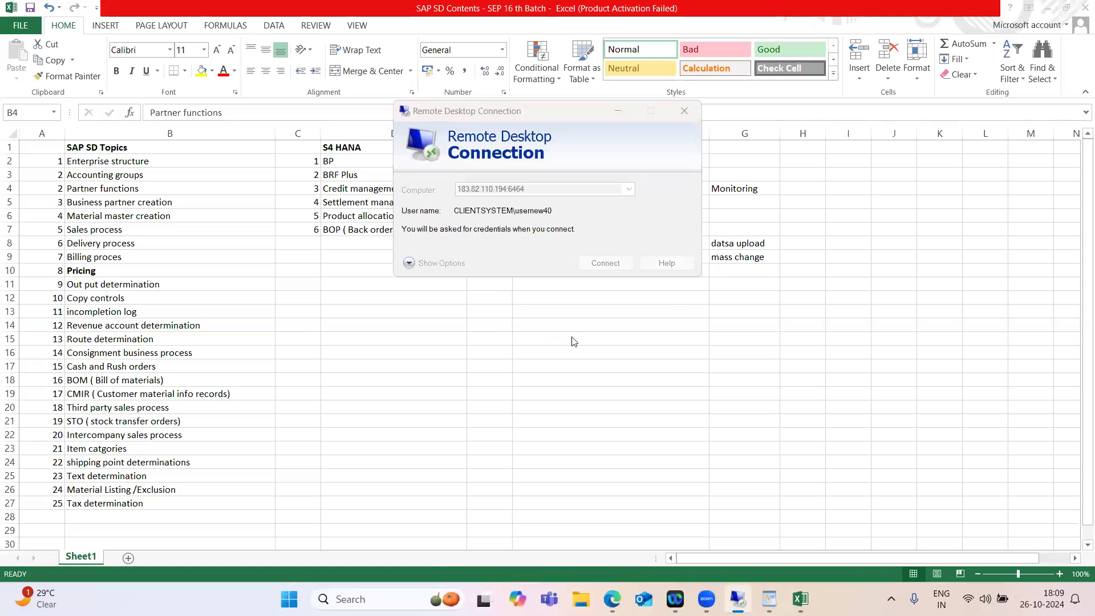
text(*****)
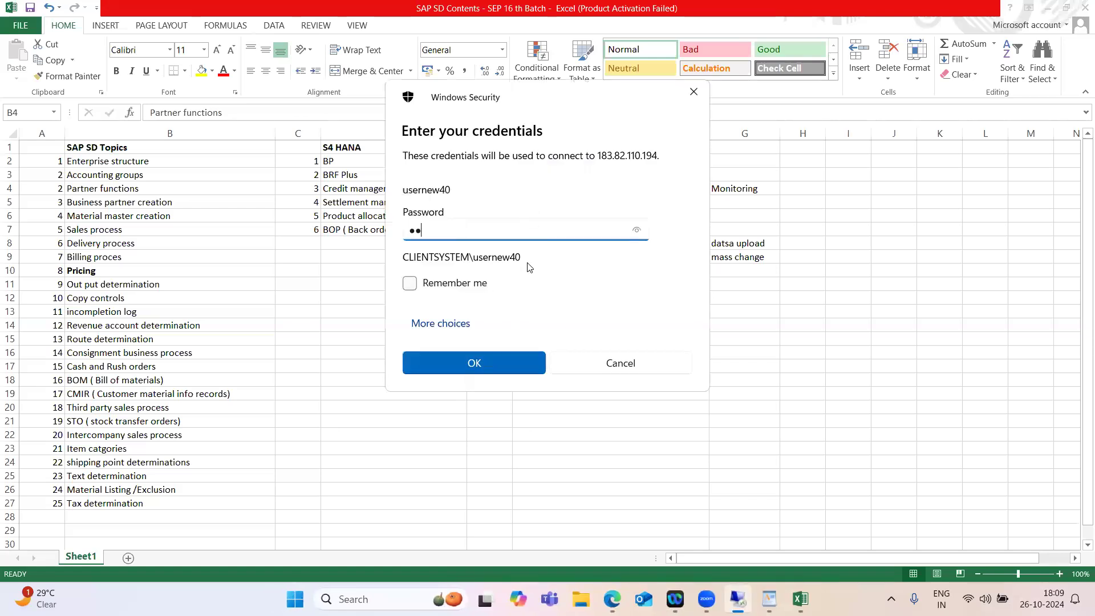
text(******)
key(Return)
click(587, 331)
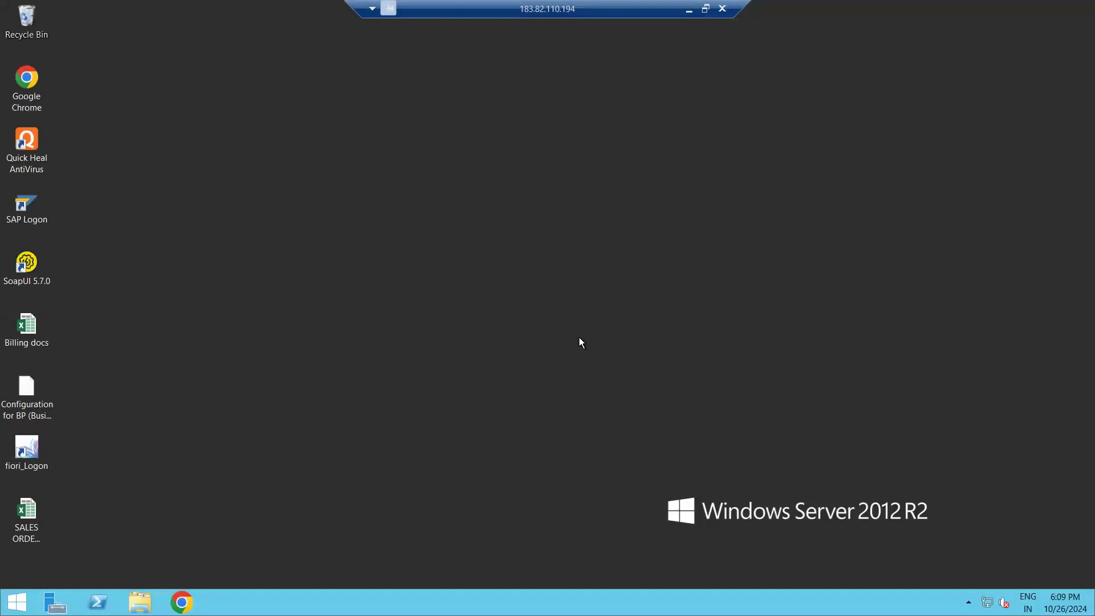
- Open SAP Logon from the remote desktop and maximize its window
right_click(35, 213)
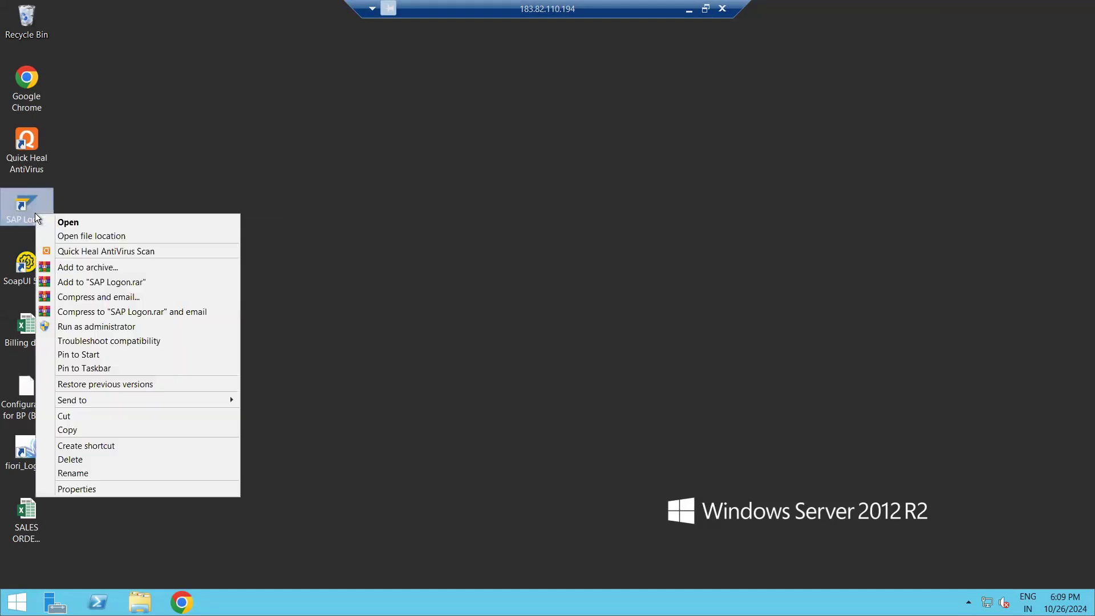
click(67, 222)
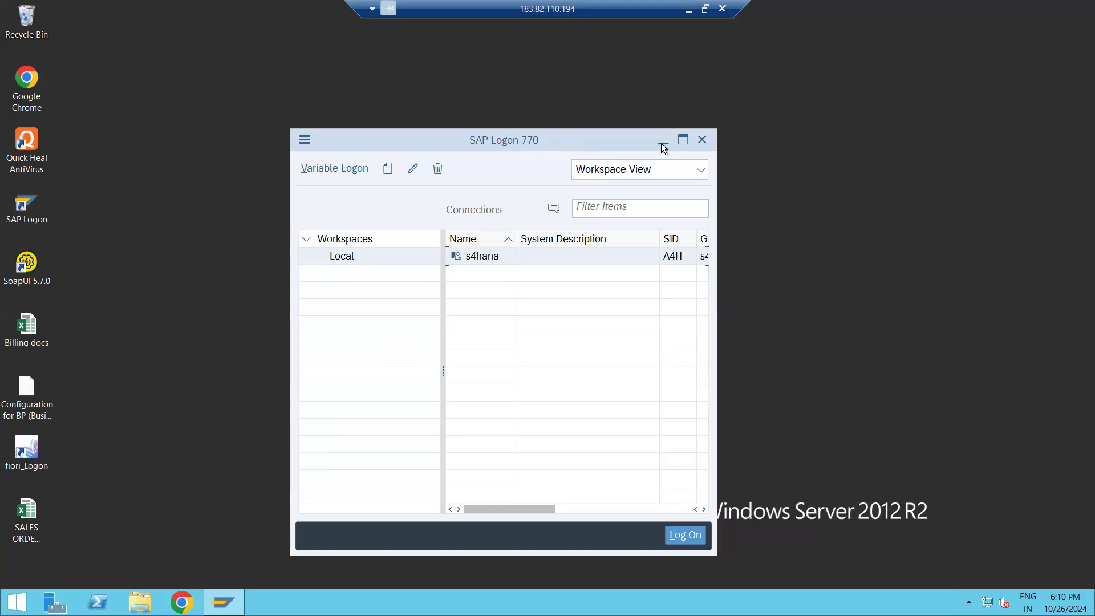
click(682, 140)
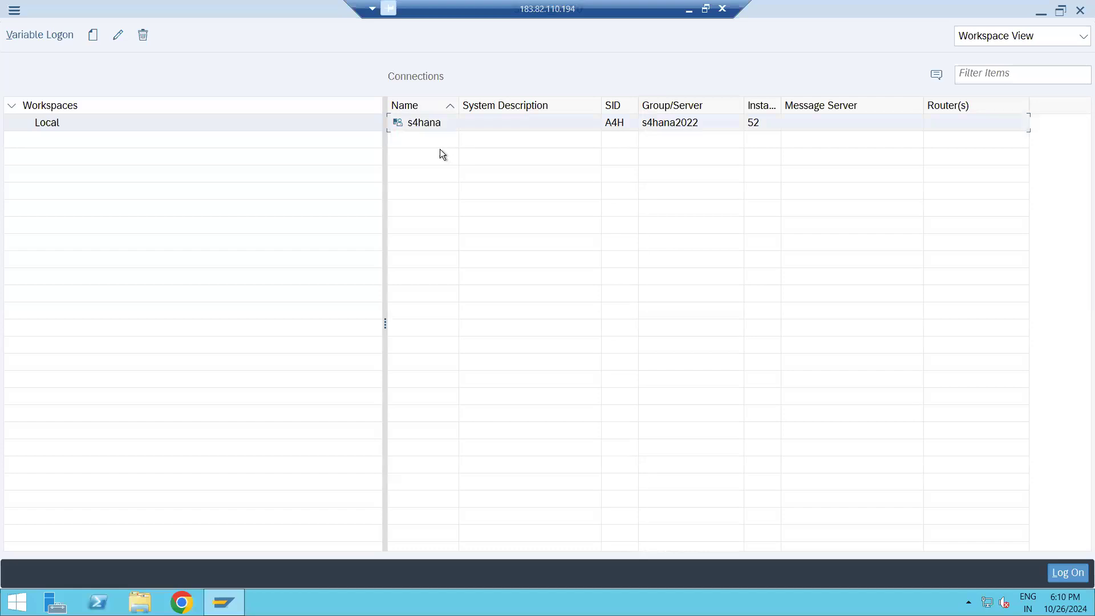
drag(435, 144, 443, 385)
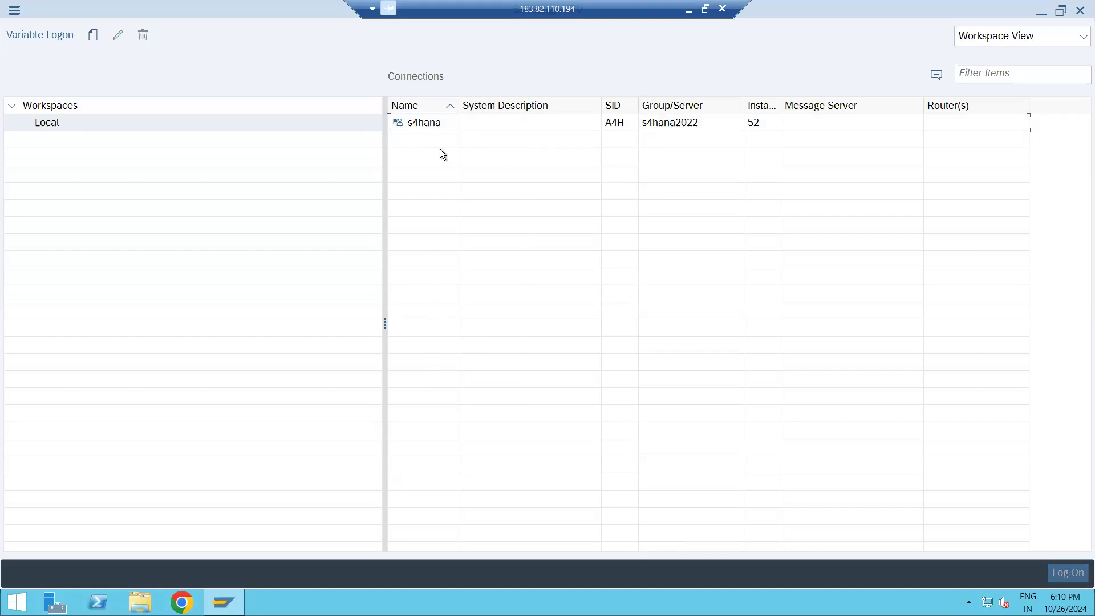
- Start a new user-specified system entry, review its Custom Application Server connection parameters, and close it without saving
click(91, 37)
click(148, 55)
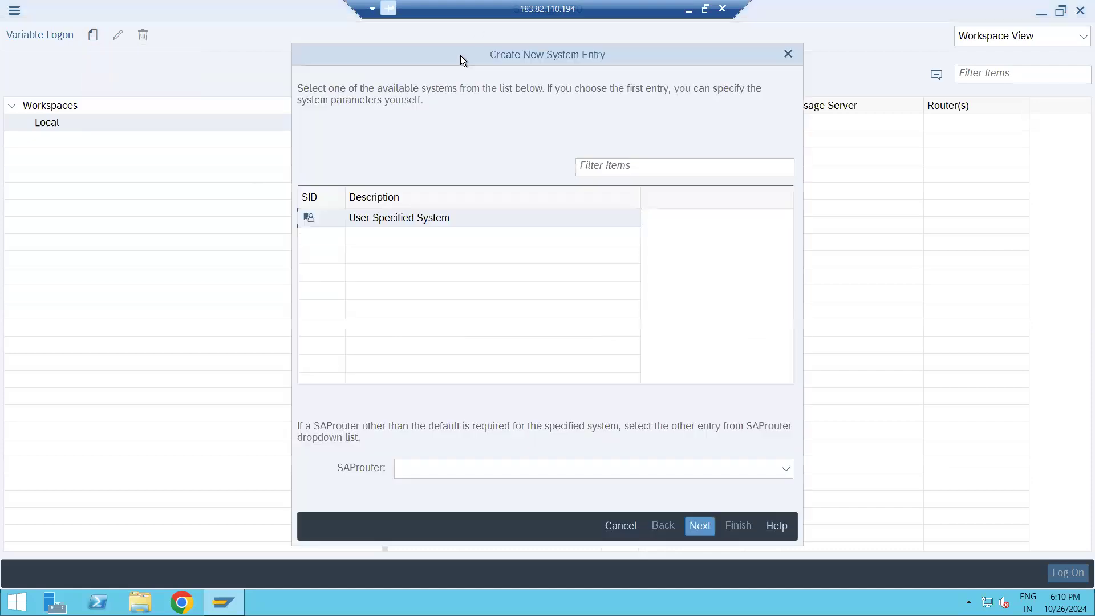
drag(461, 57, 555, 54)
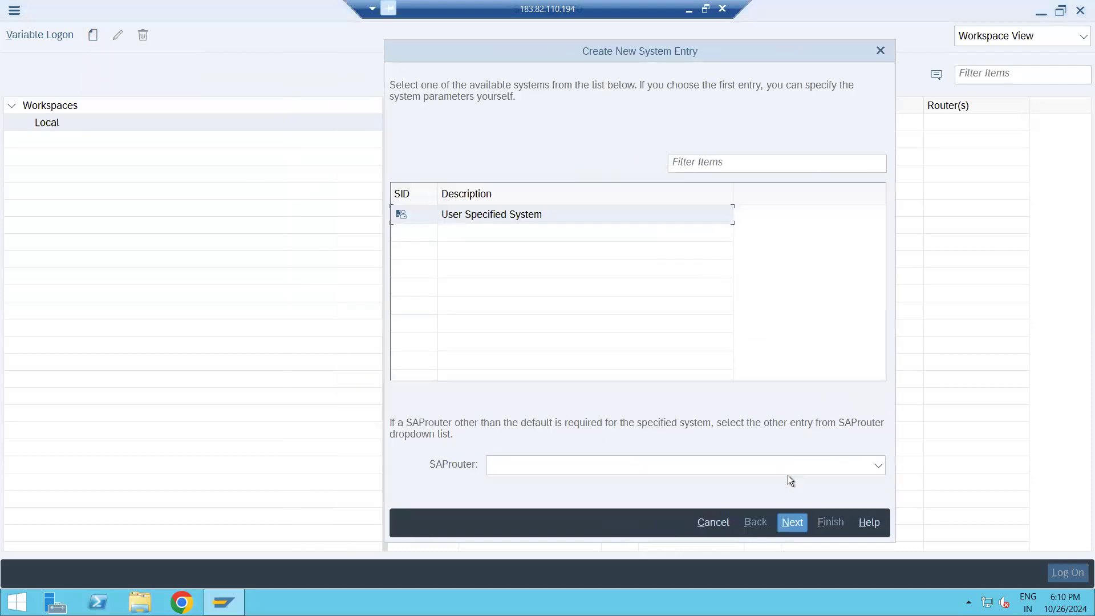
click(791, 522)
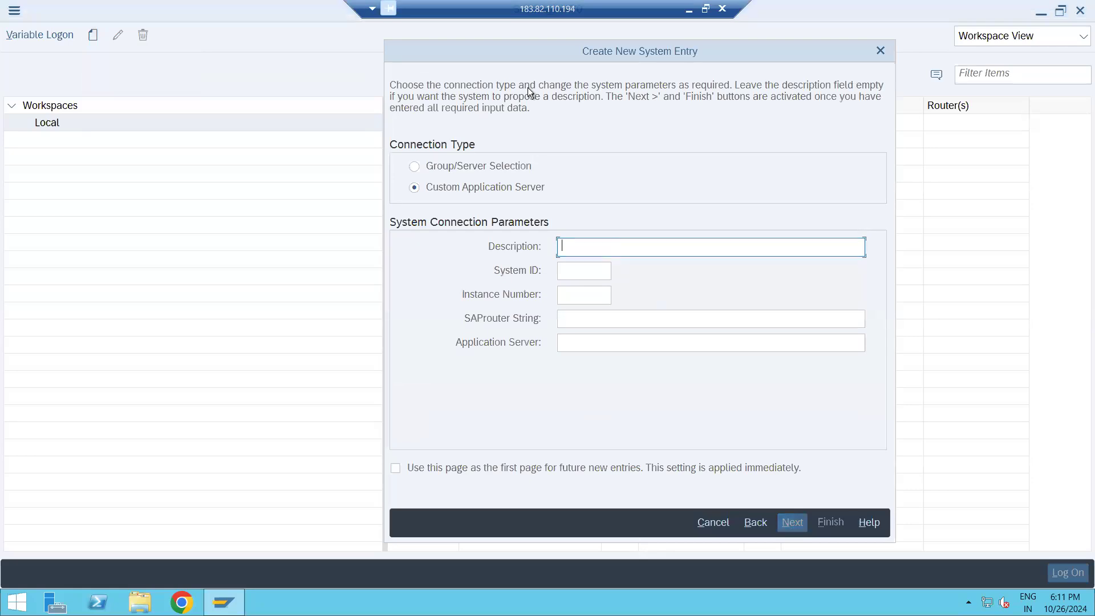
drag(477, 43, 423, 155)
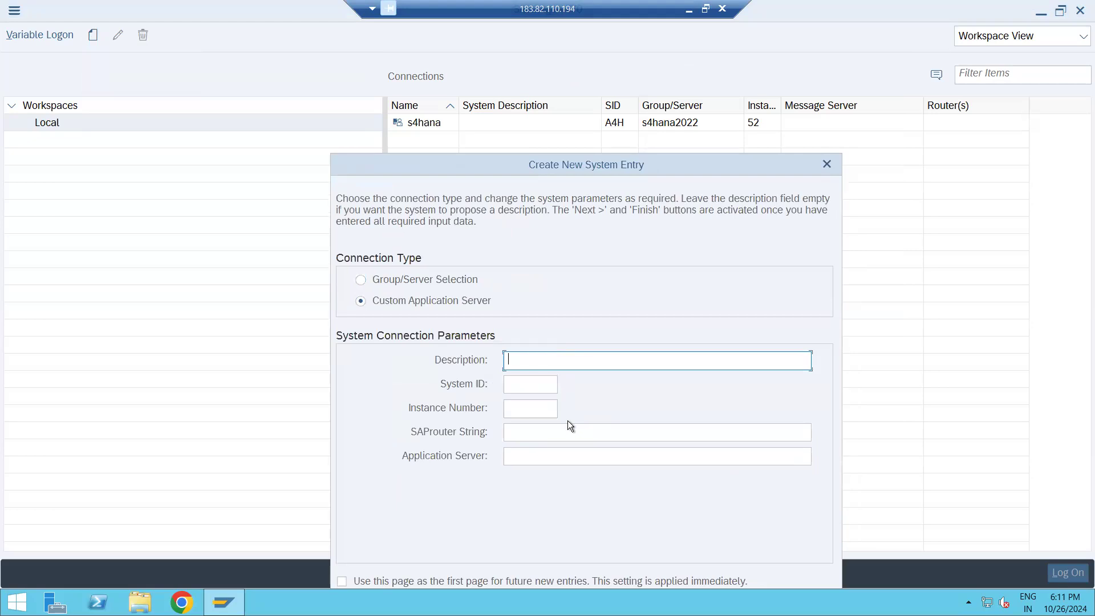
drag(512, 170, 468, 74)
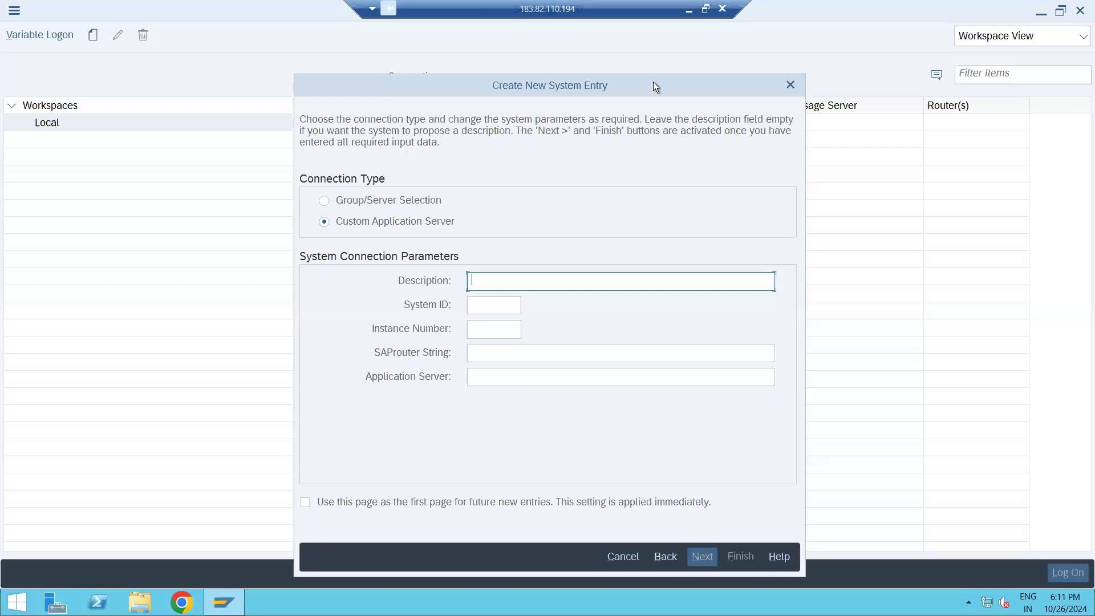
drag(653, 83, 344, 151)
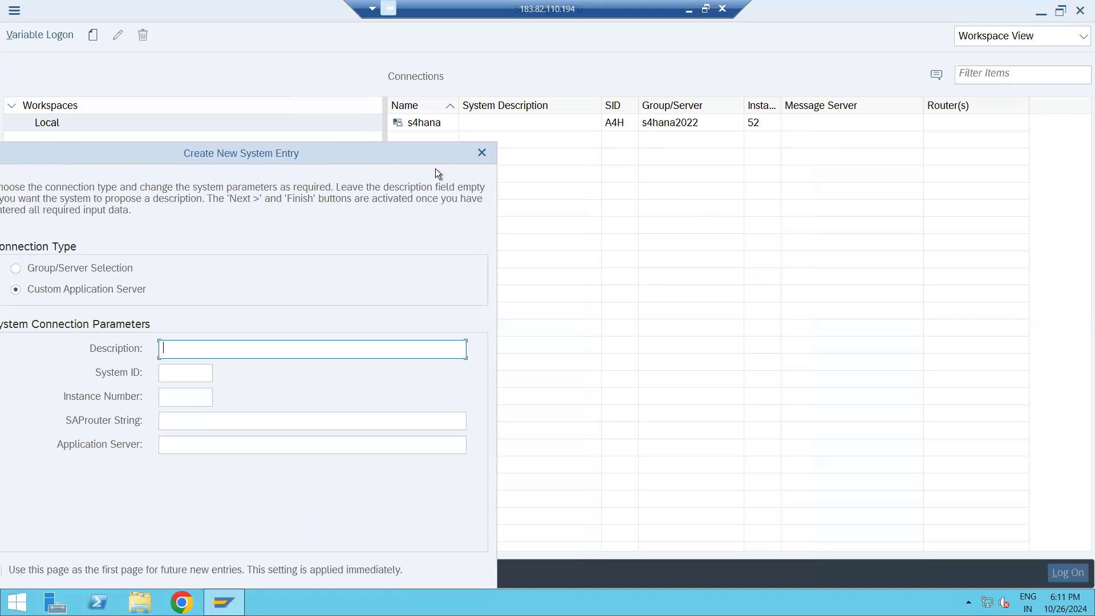
click(482, 154)
- Log on to the s4hana system in client 100 with the user ID and account password, and acknowledge the license information
click(490, 126)
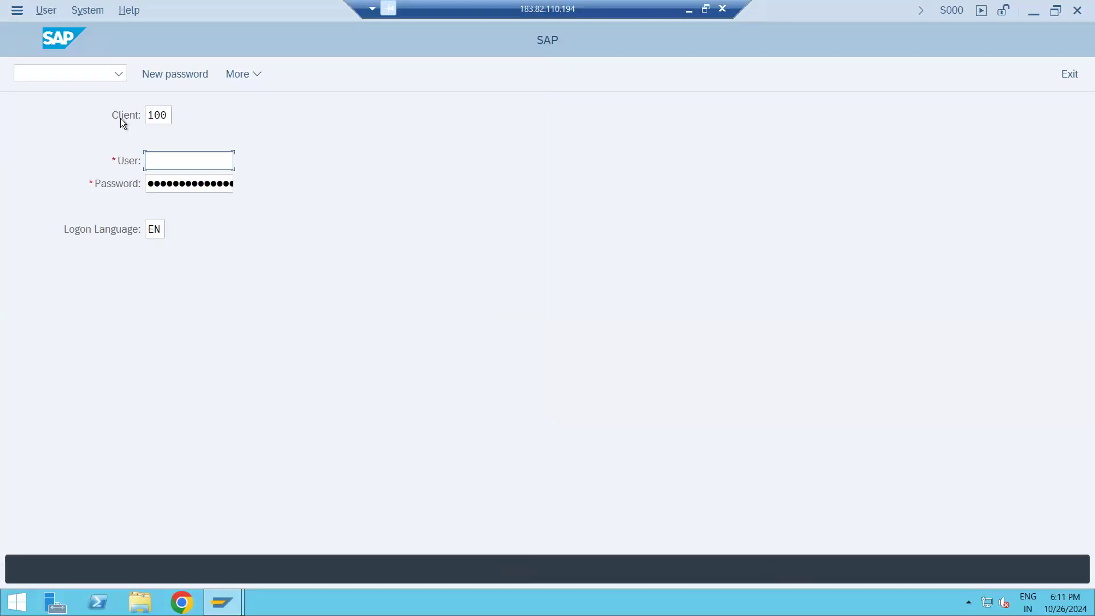
click(171, 116)
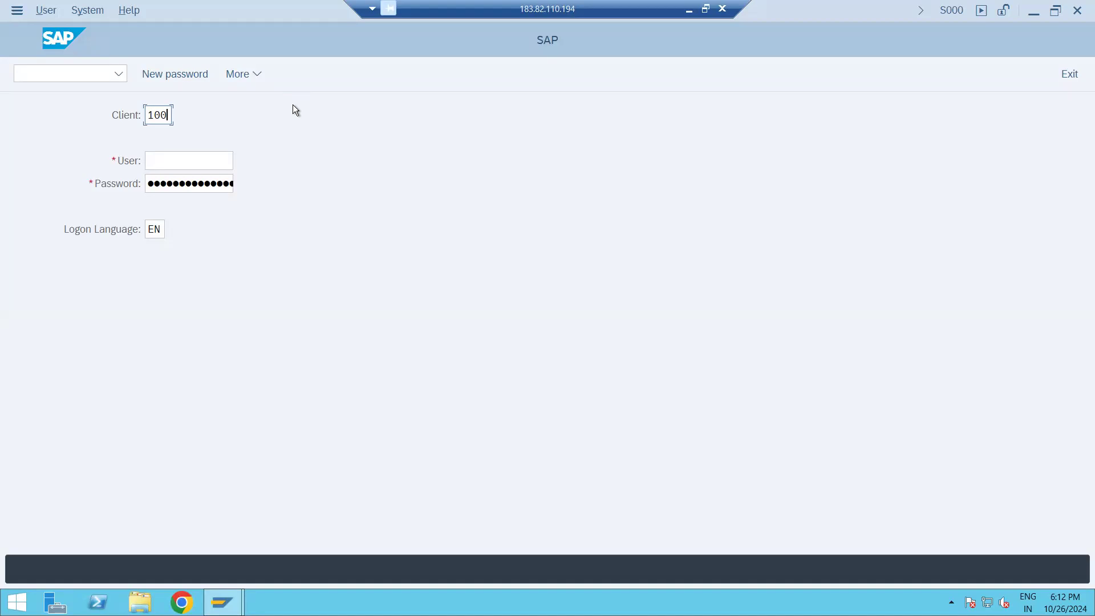
click(214, 160)
click(214, 161)
click(211, 180)
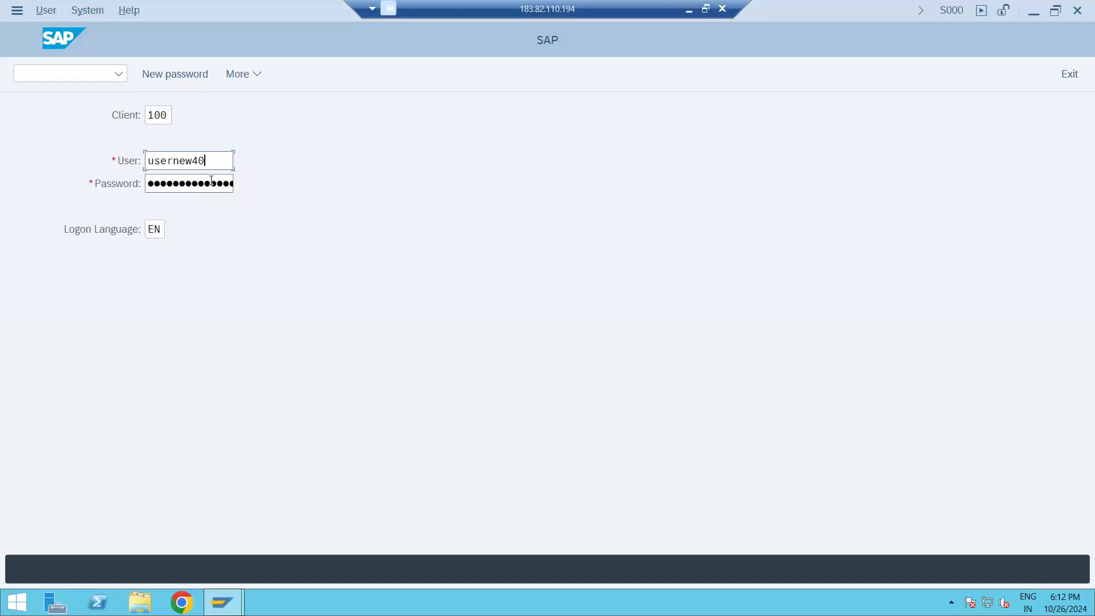
click(149, 183)
text(••••••)
key(Return)
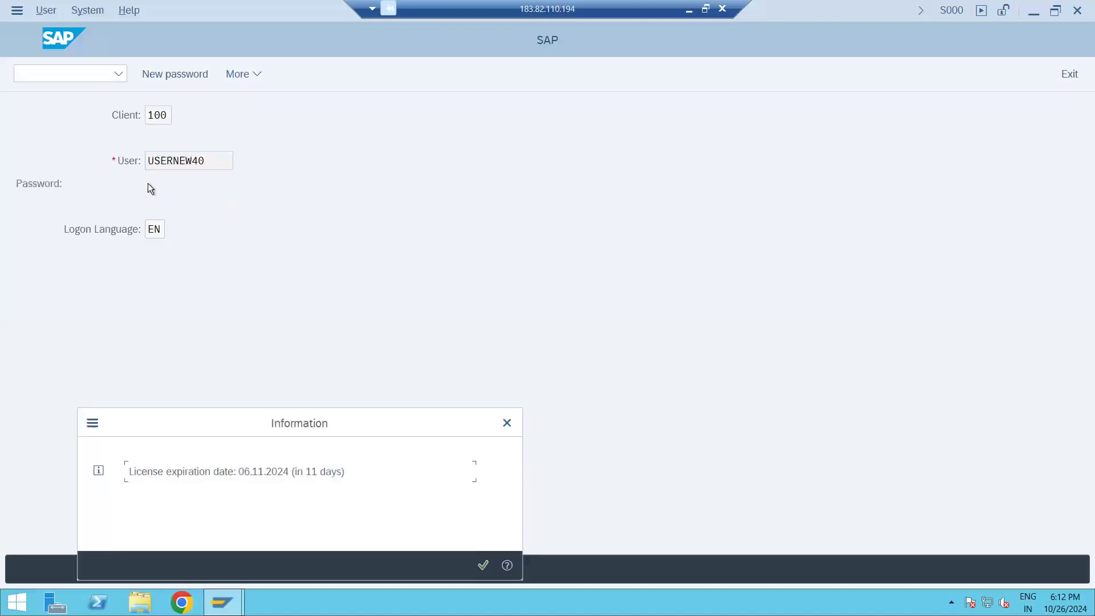
click(482, 566)
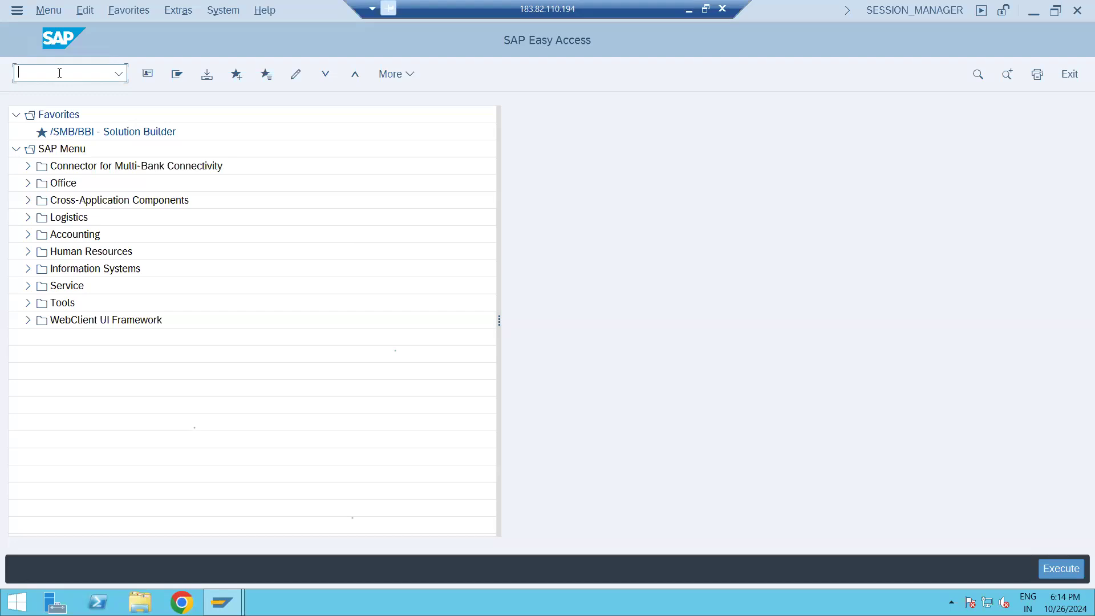
- Run transaction spro and display the SAP Reference IMG
text(spro)
key(Return)
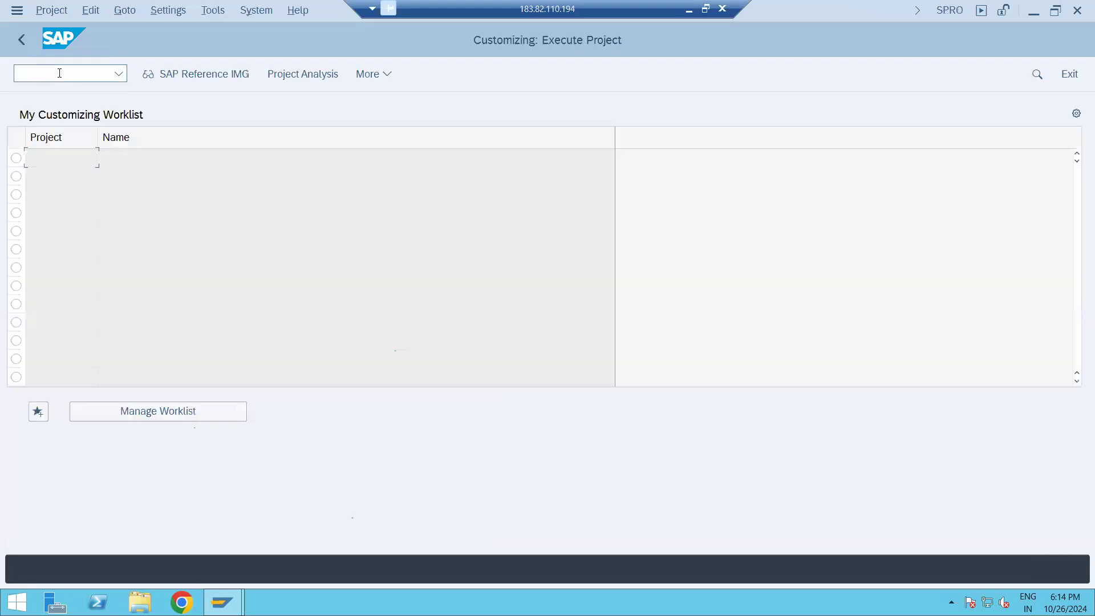
click(203, 74)
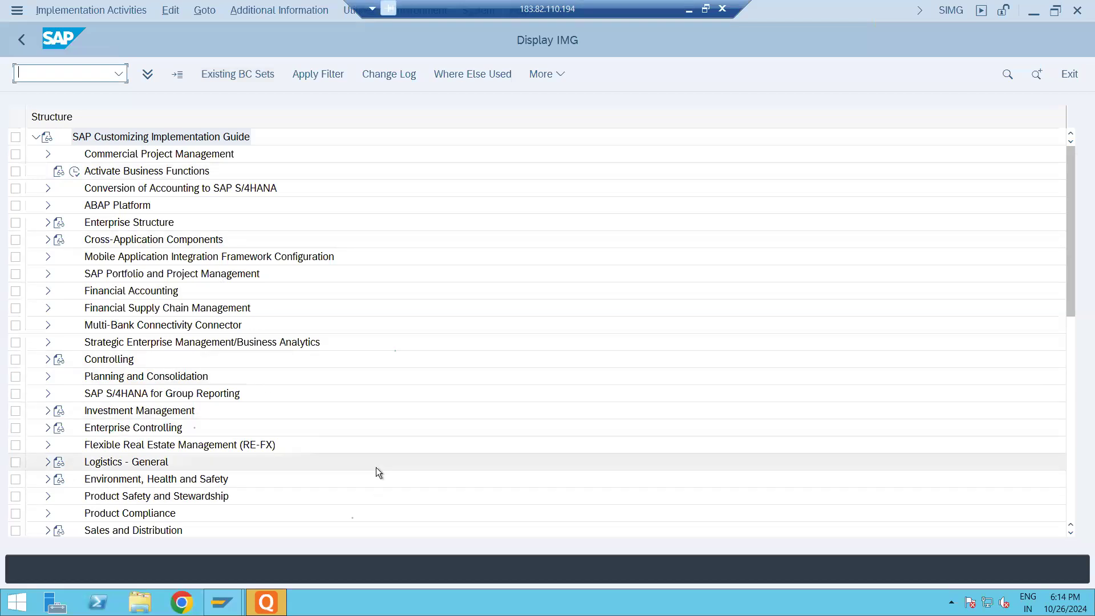
- Call up the ABAP session overview with /o and check which SAP windows are open
text(/o)
key(Return)
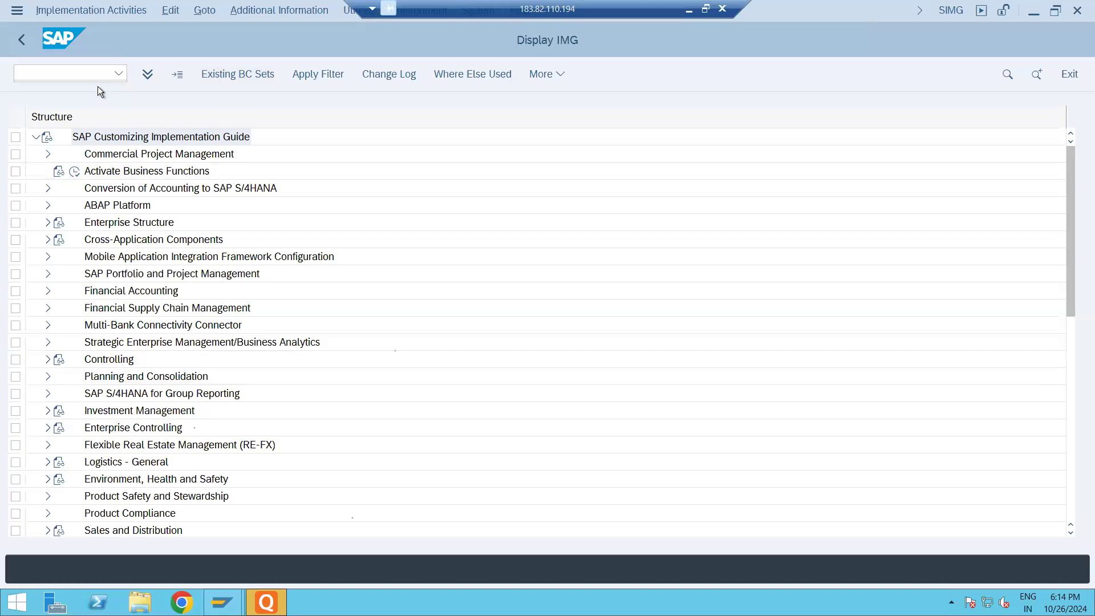
key(Escape)
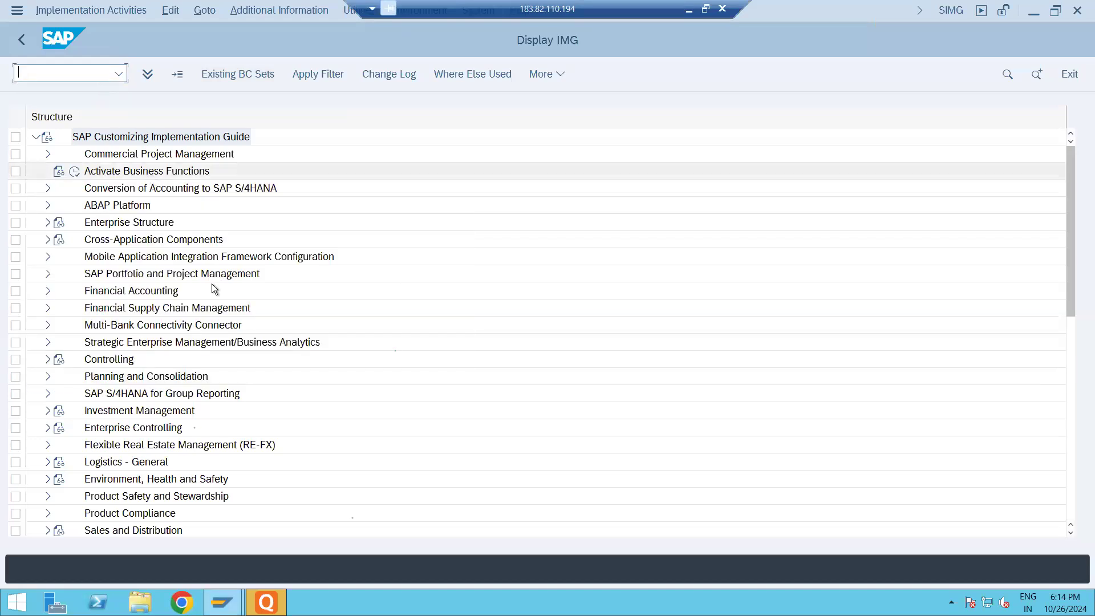
click(222, 602)
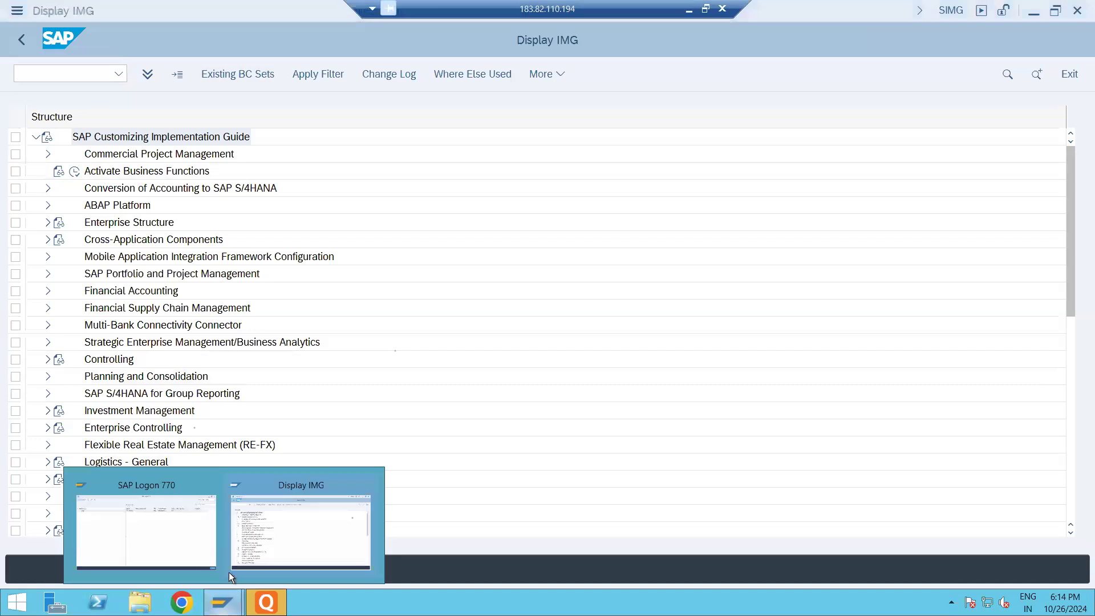
click(299, 551)
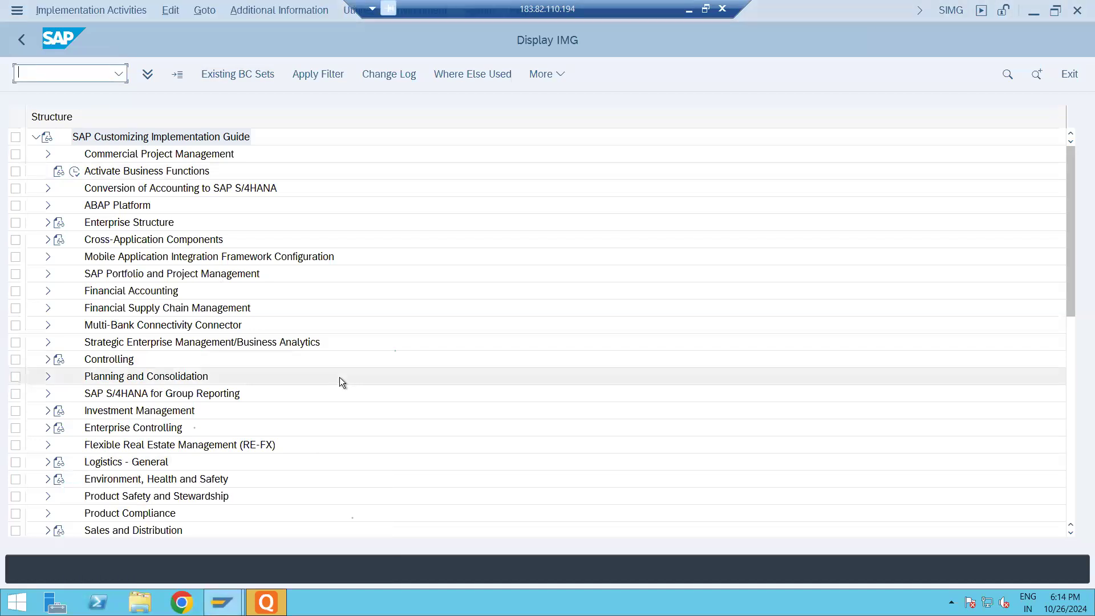
click(222, 602)
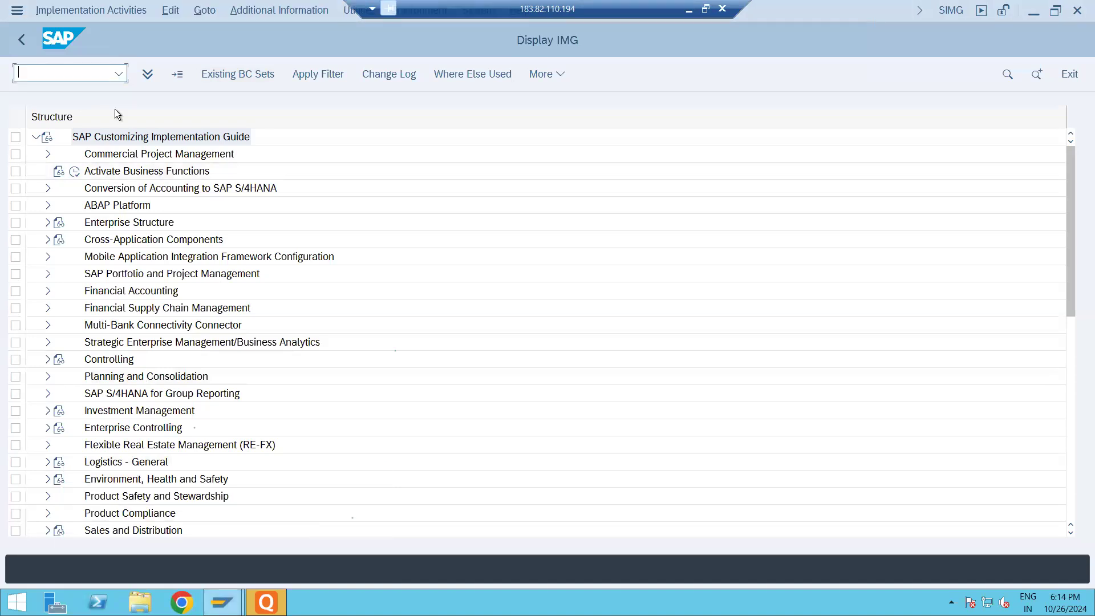
text(/o)
key(Return)
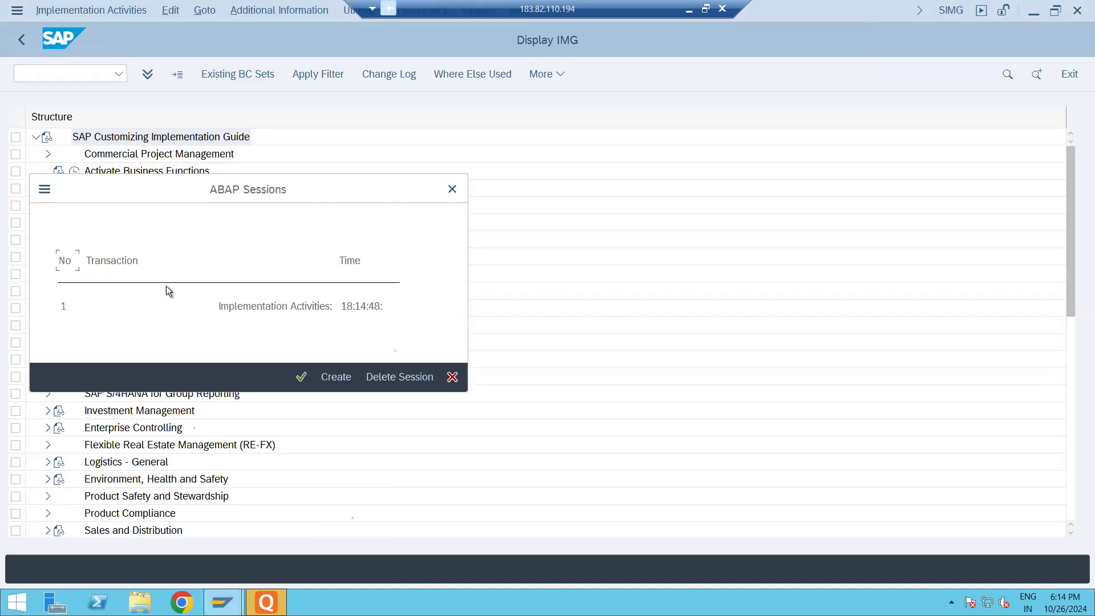
click(302, 377)
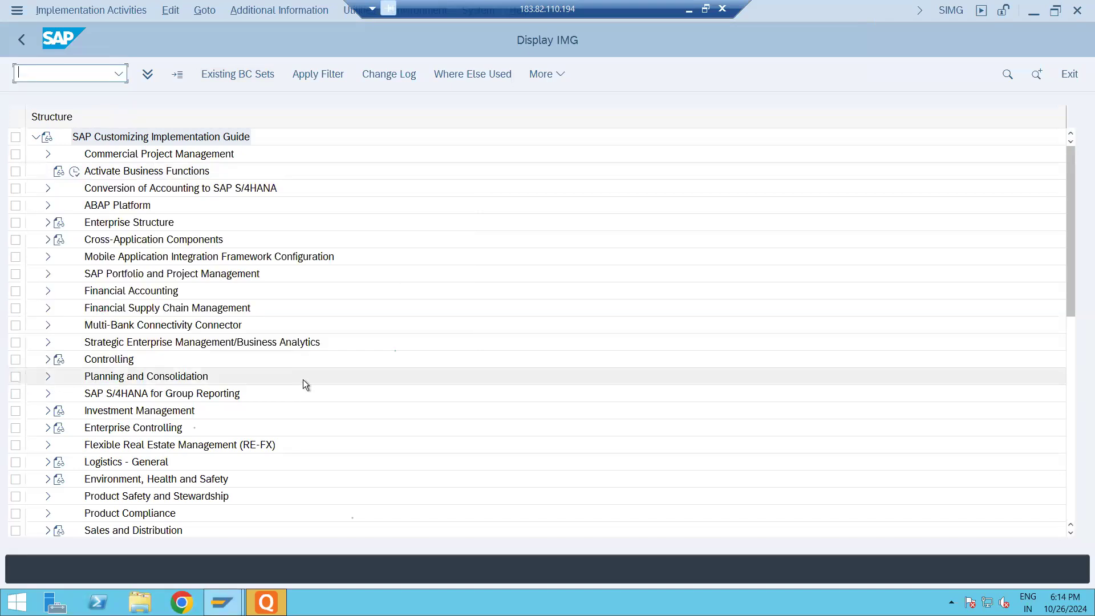
click(223, 602)
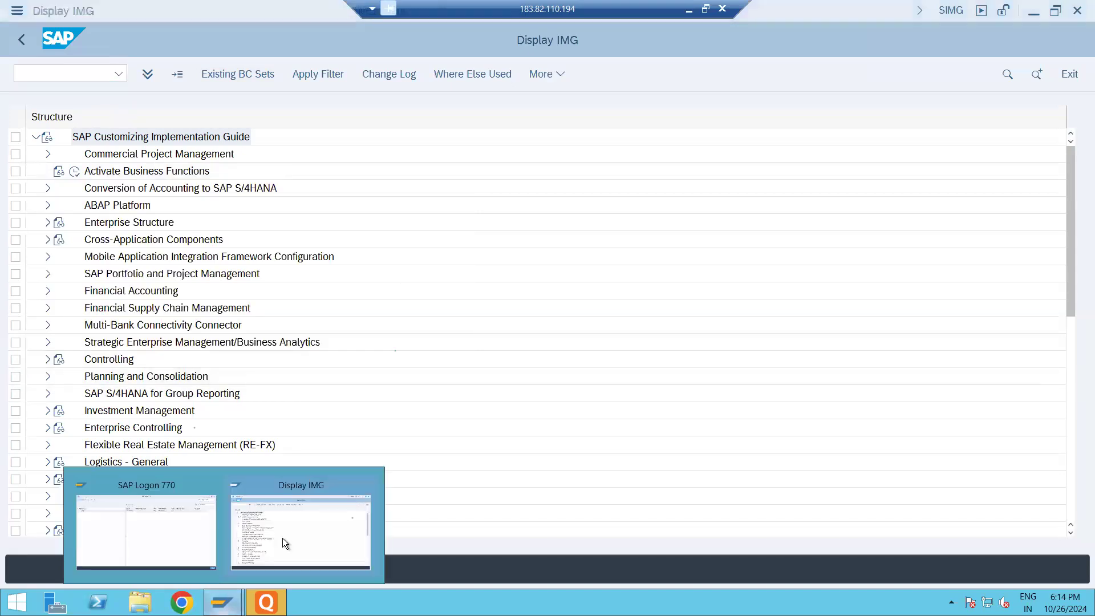
click(297, 533)
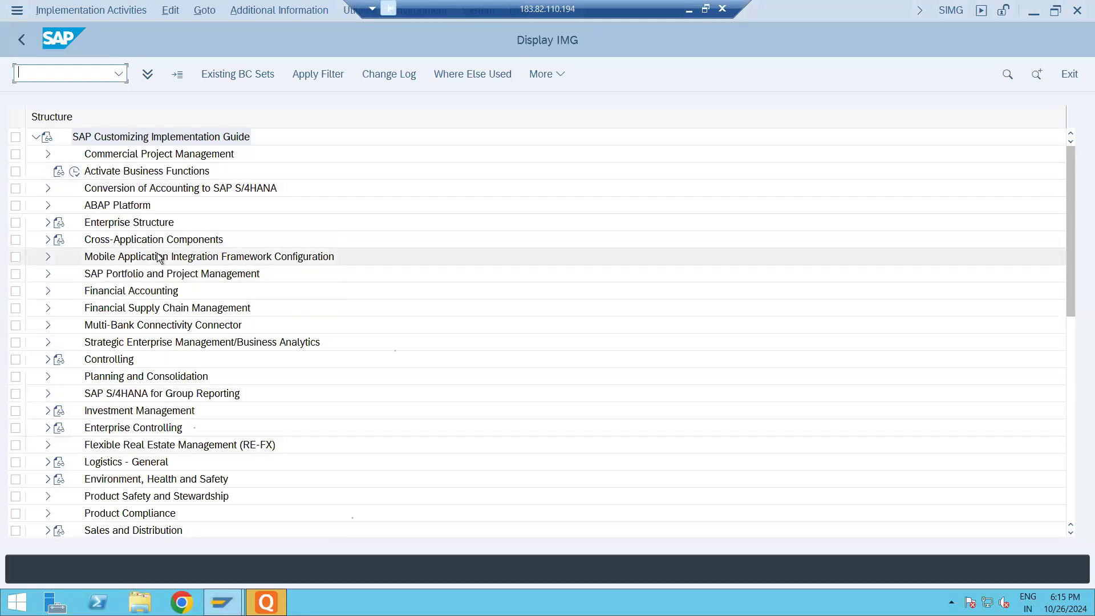
- Return to SAP Easy Access with /n and open VA11 - Create under Logistics, Sales and Distribution, Sales, Inquiry
text(/n)
key(Return)
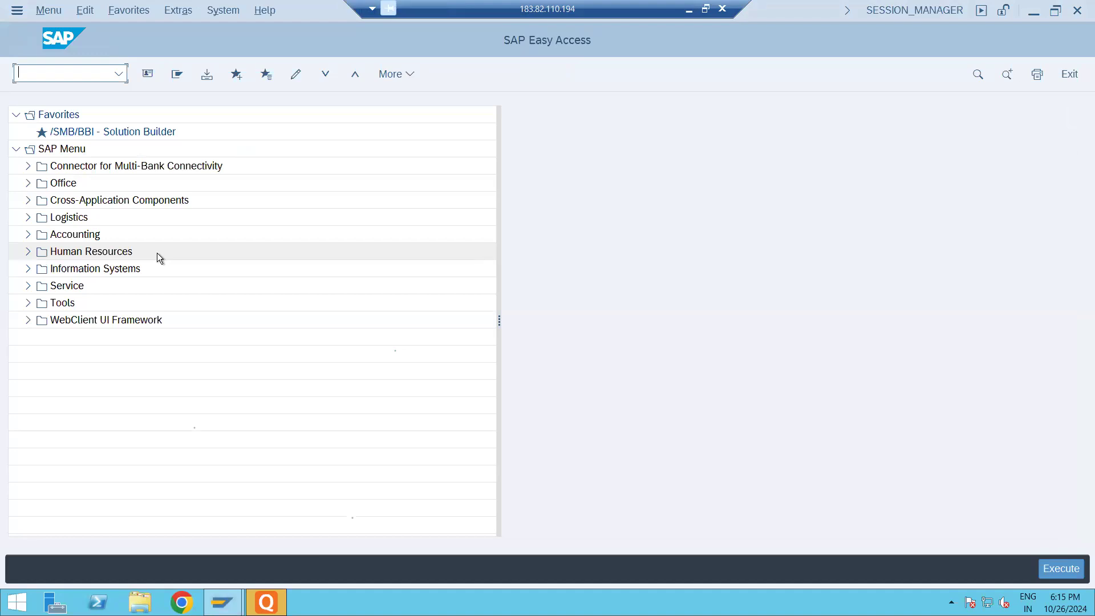
click(27, 220)
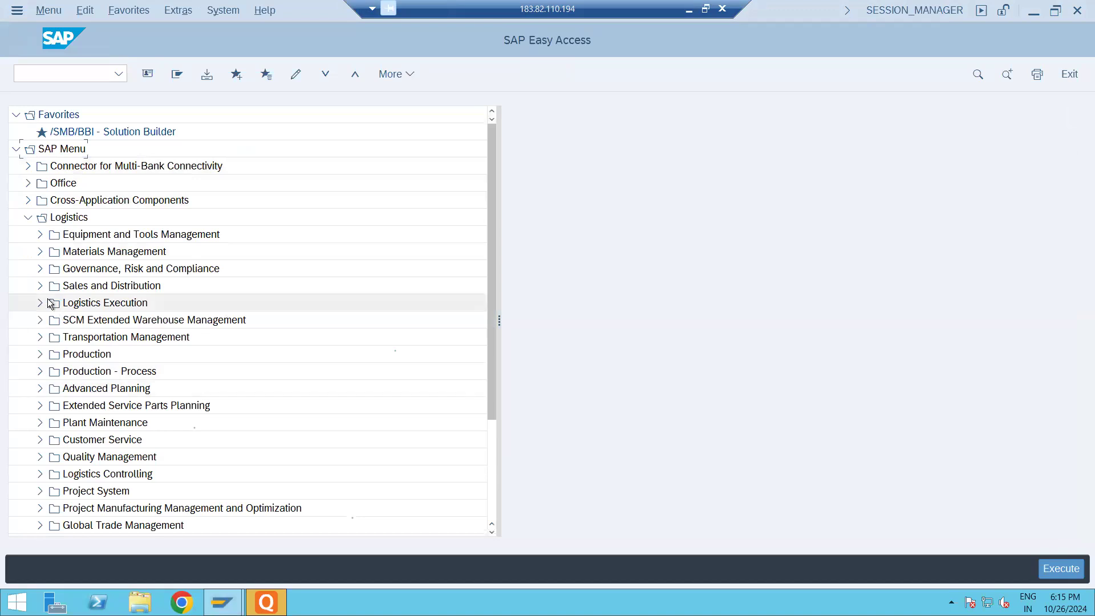
click(38, 287)
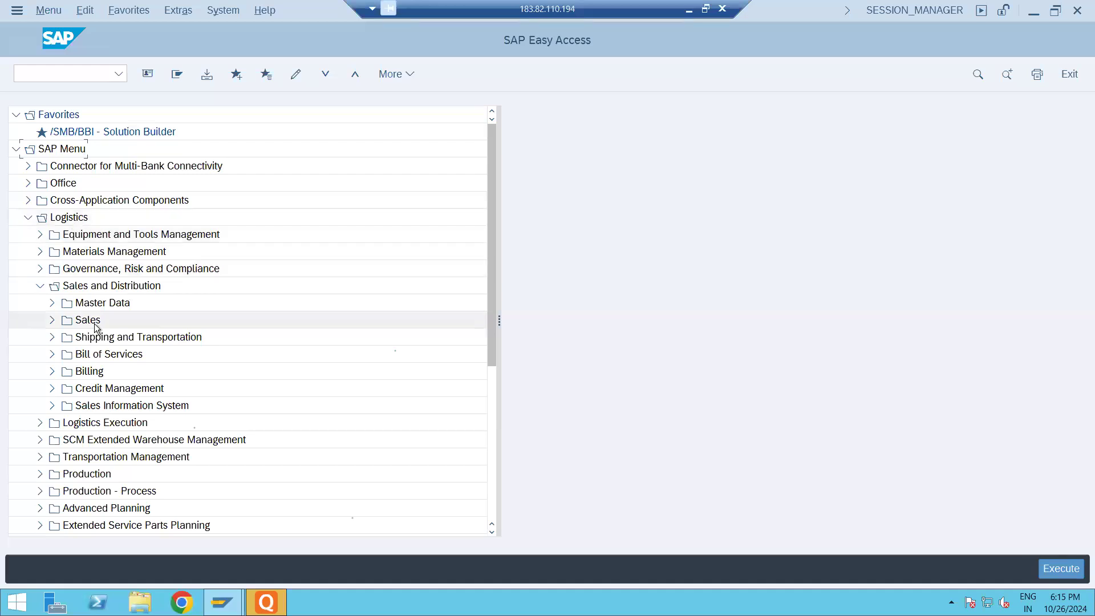
click(52, 321)
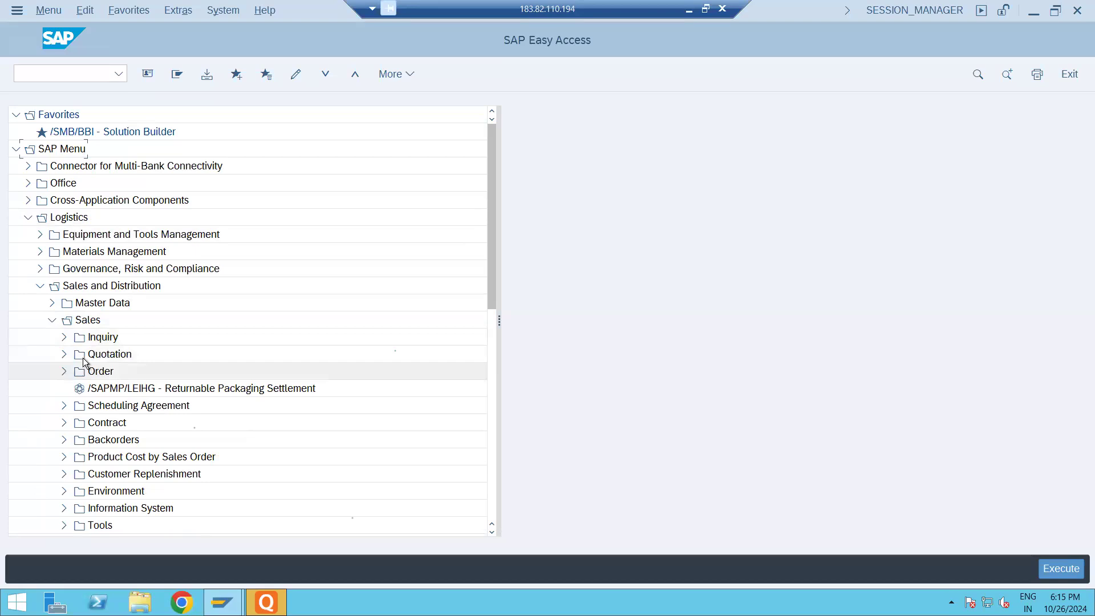
click(63, 337)
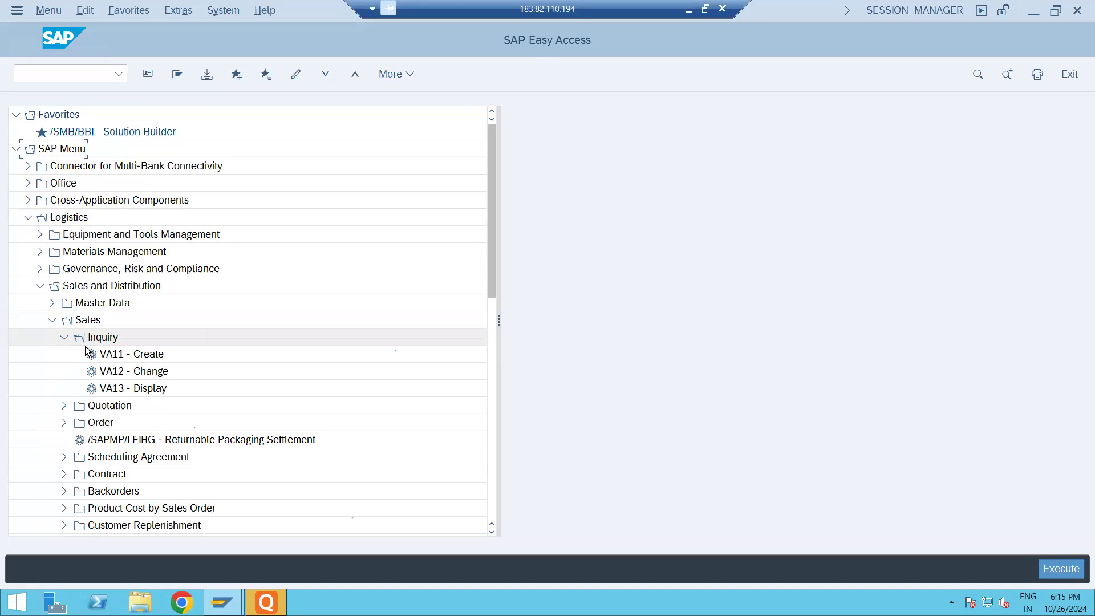
double_click(108, 356)
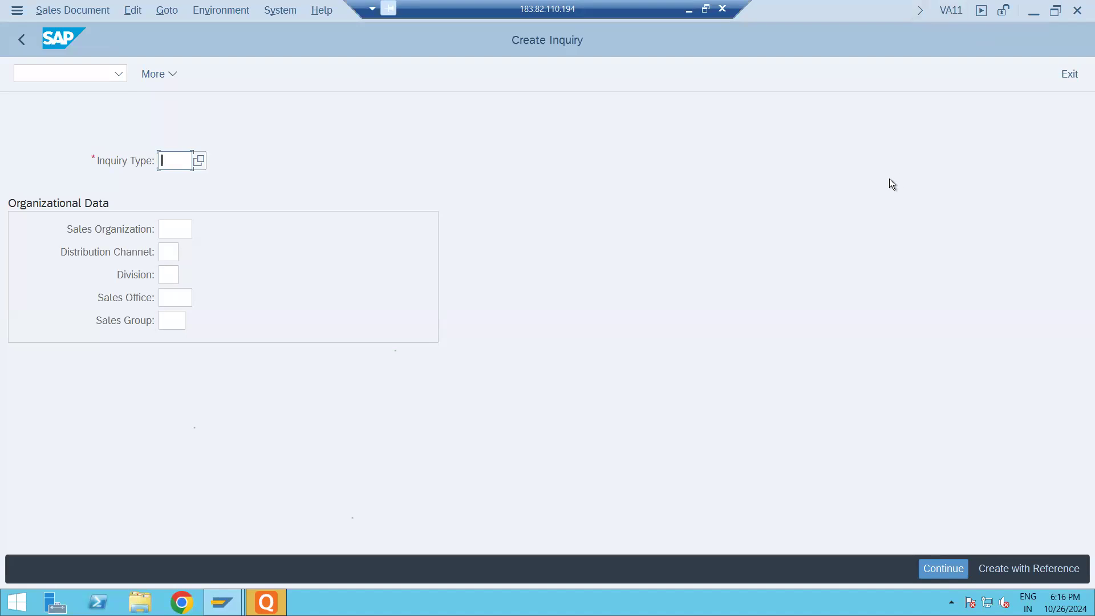
- Restart the Create Inquiry transaction with the command /nva11
click(91, 74)
text(/nva11)
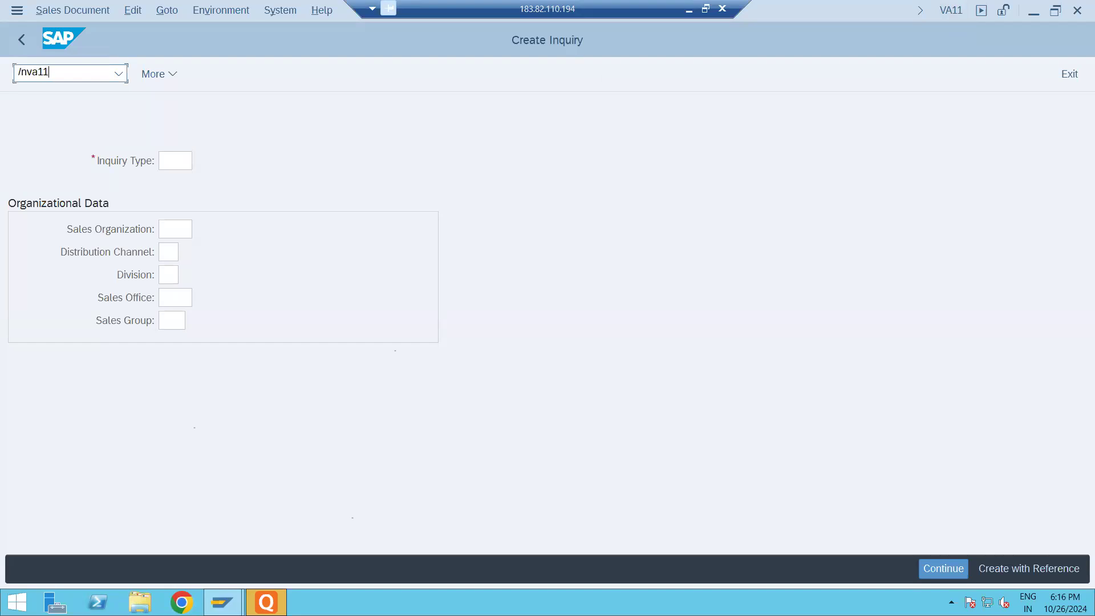
key(Return)
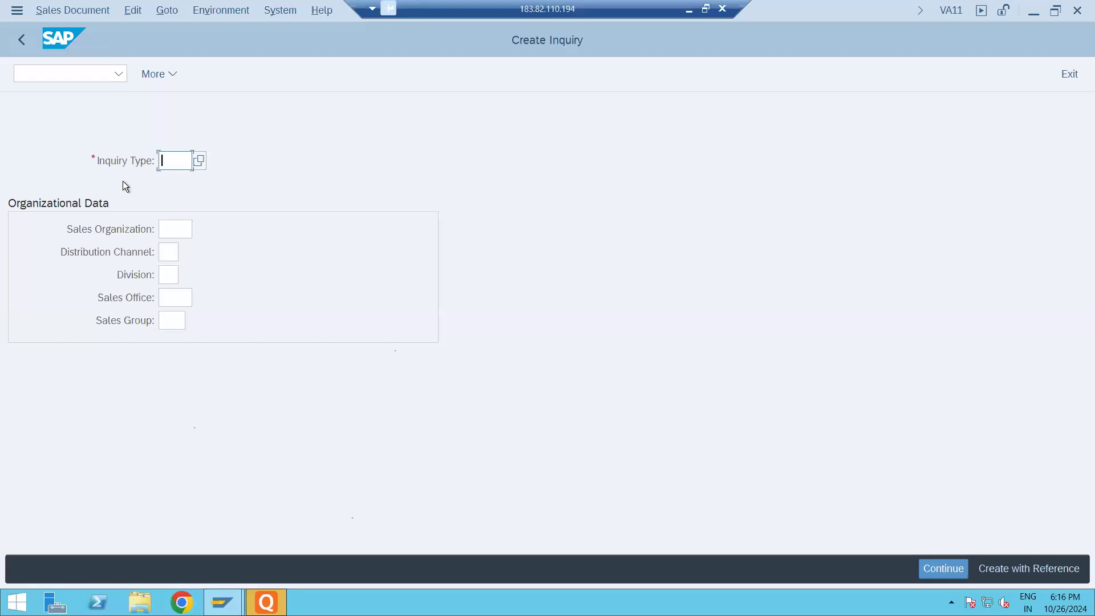
- Set the inquiry type to Z2IN (TATA - Inquiry) from the list of sales document types
click(199, 166)
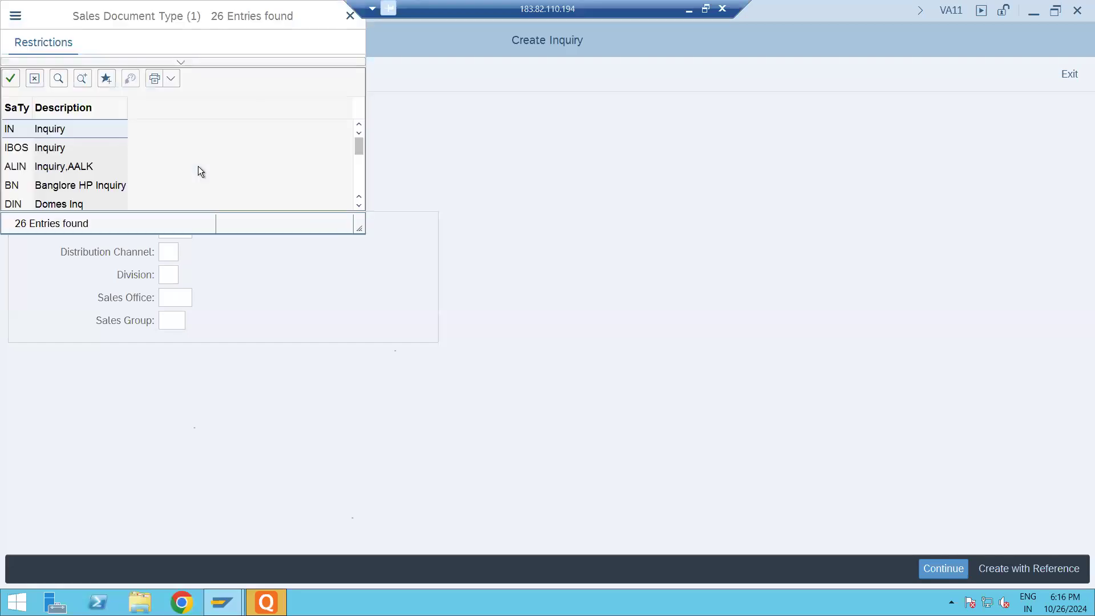
drag(147, 52, 556, 153)
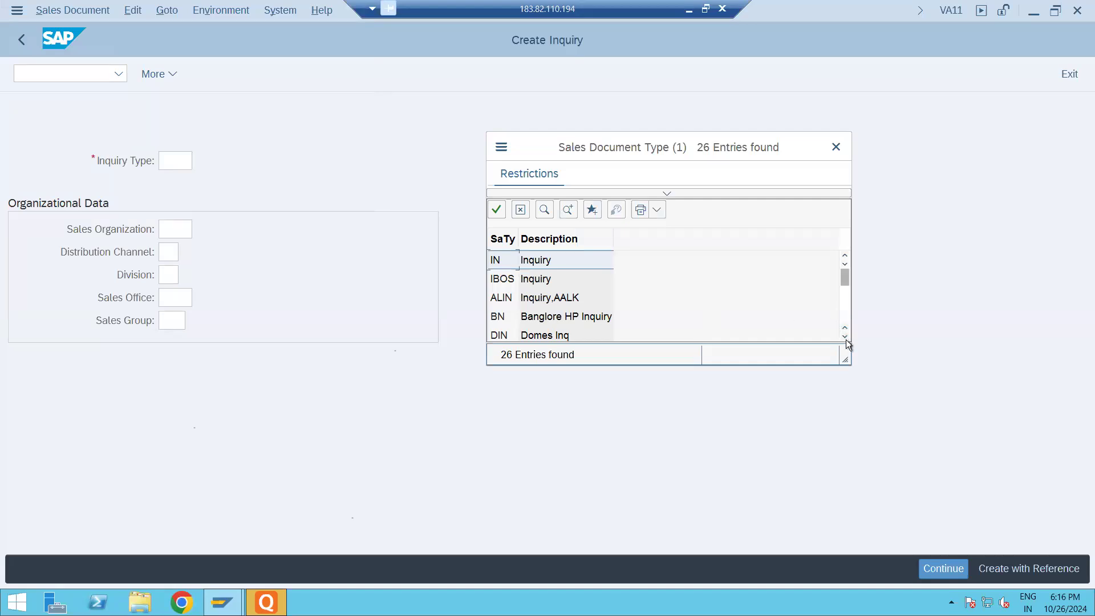
drag(845, 337, 845, 337)
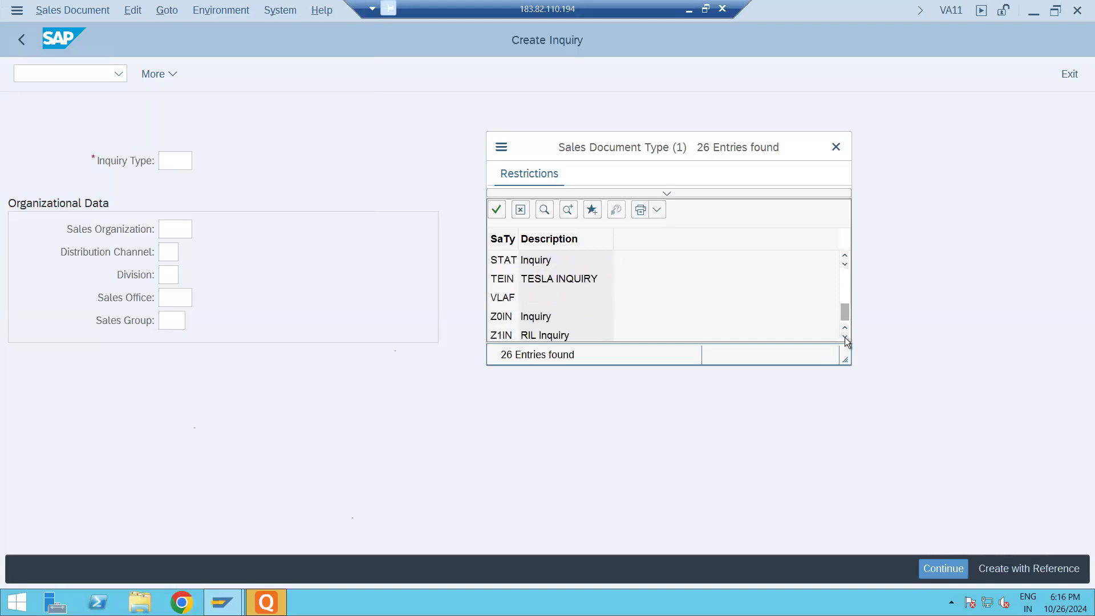
click(845, 337)
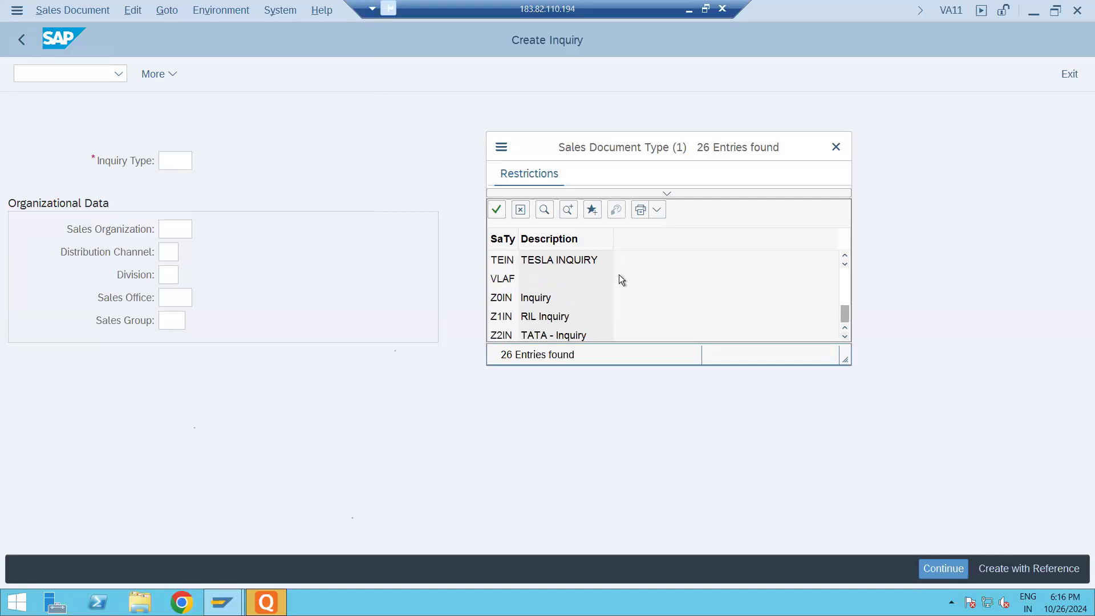
double_click(502, 336)
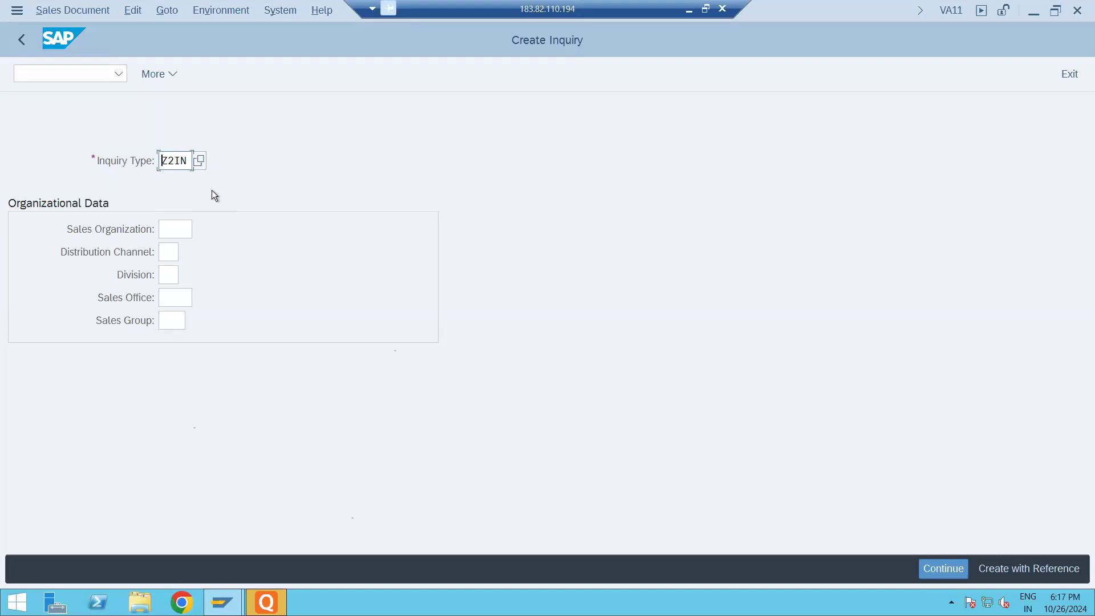
- Set sales organization Z200, distribution channel E7 and division E1 for the inquiry, and continue to its overview
click(187, 229)
text(z)
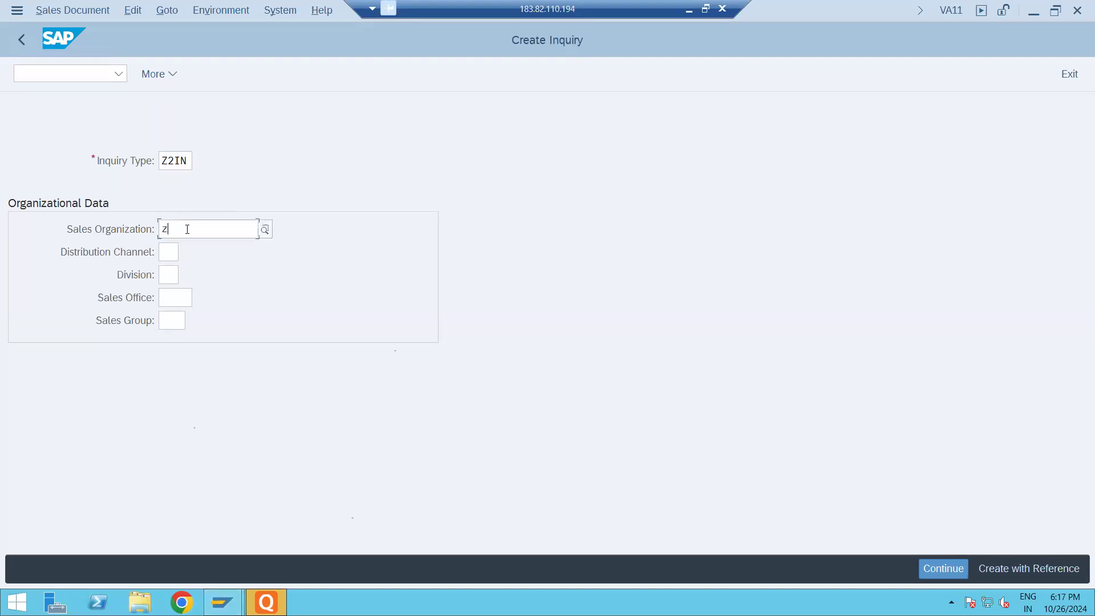
text(200)
key(Tab)
text(e7)
key(Tab)
text(e1)
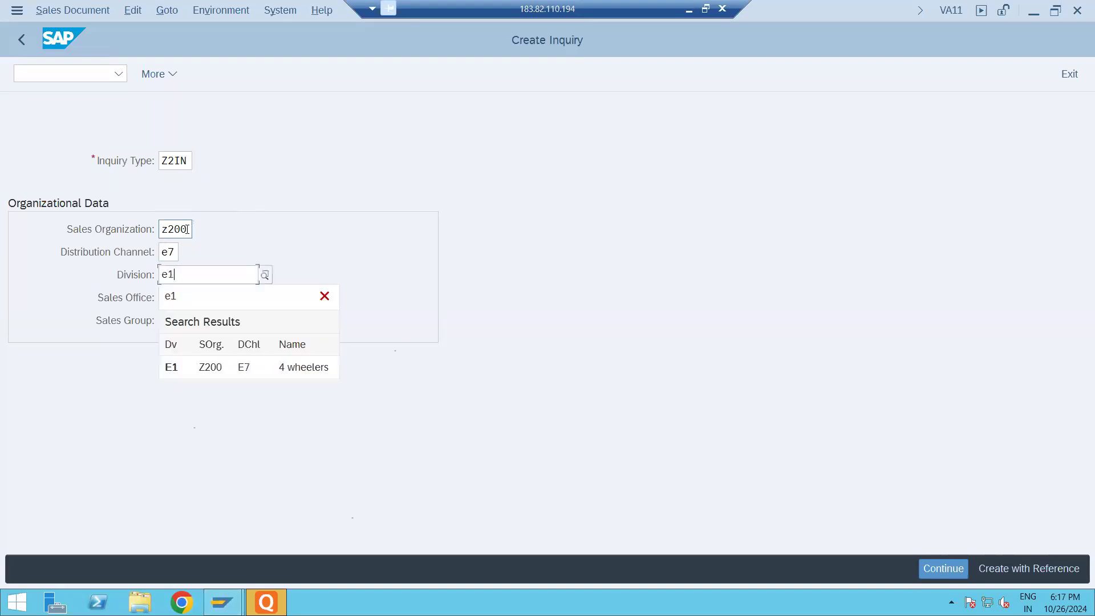
click(182, 368)
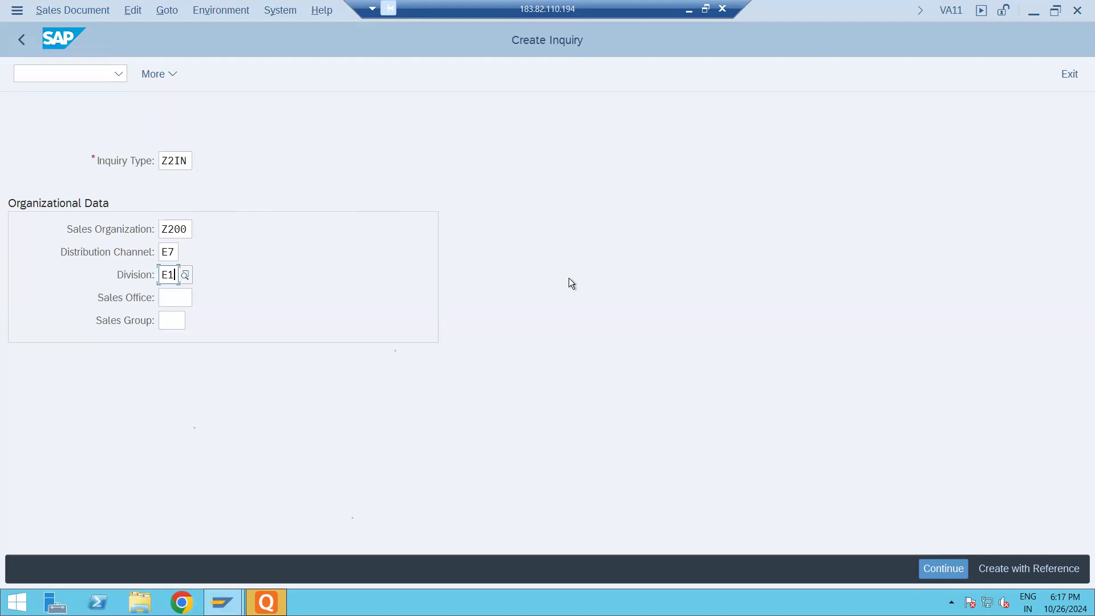
key(Return)
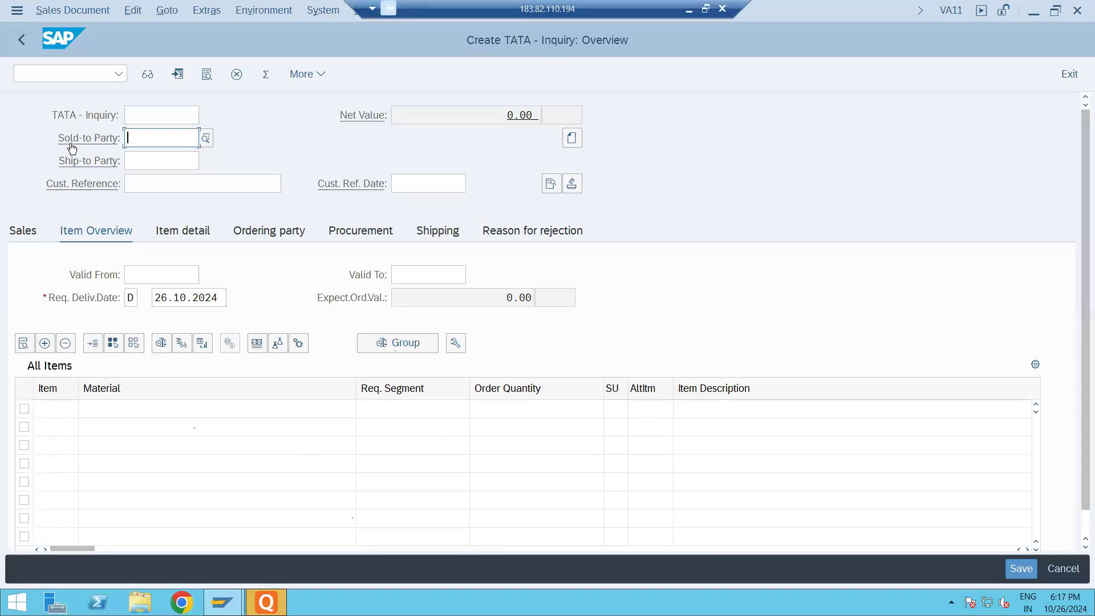
- Fill in the sold-to party with the most recently used customer number and enter material 7000824 with order quantity 2 as first item
click(141, 141)
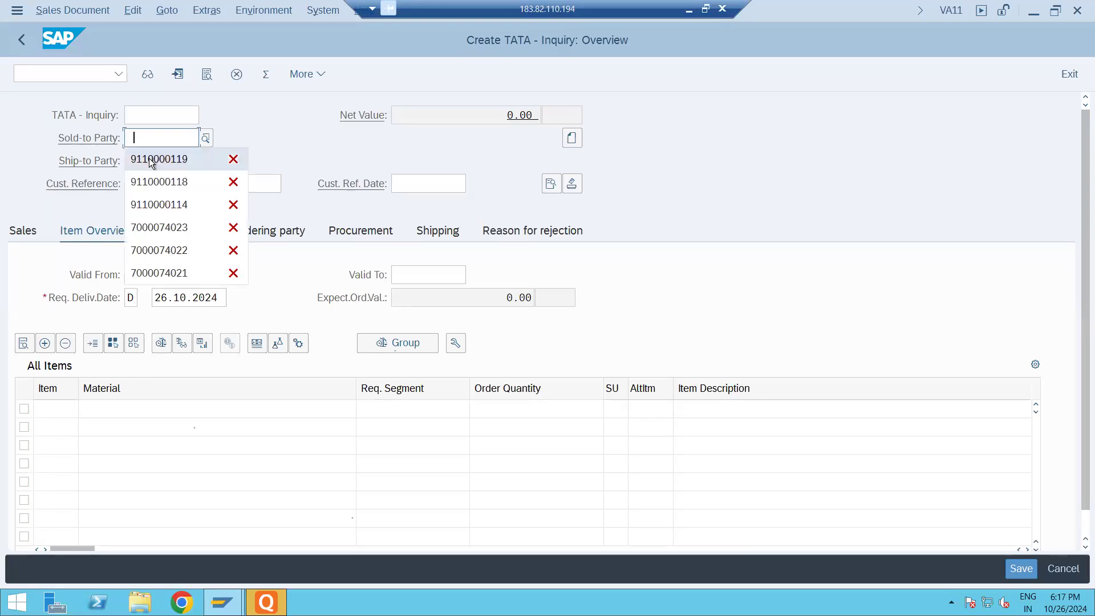
click(149, 159)
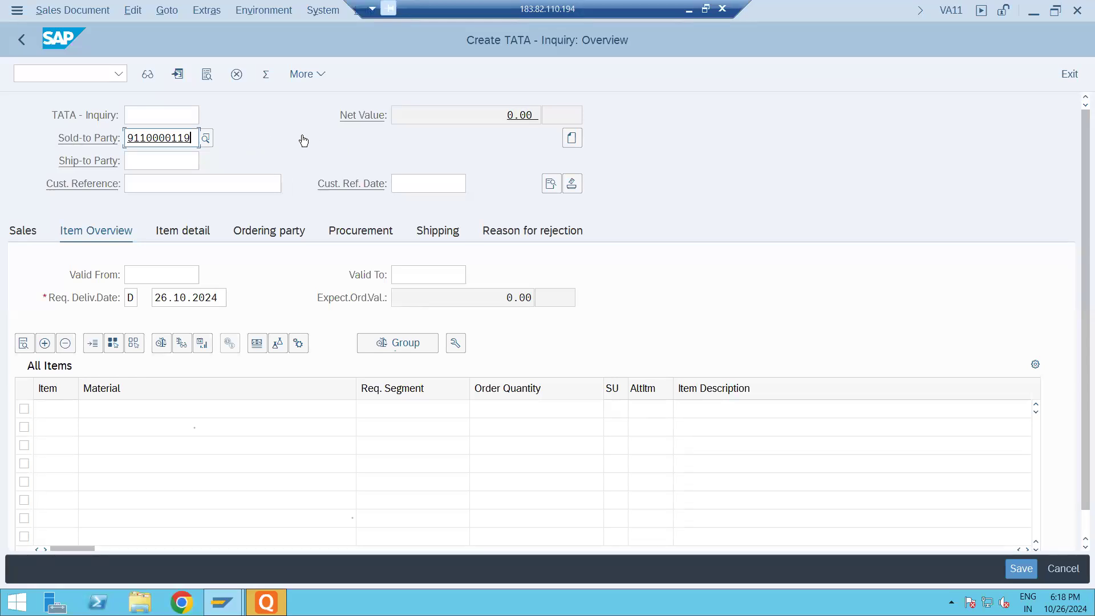
click(184, 404)
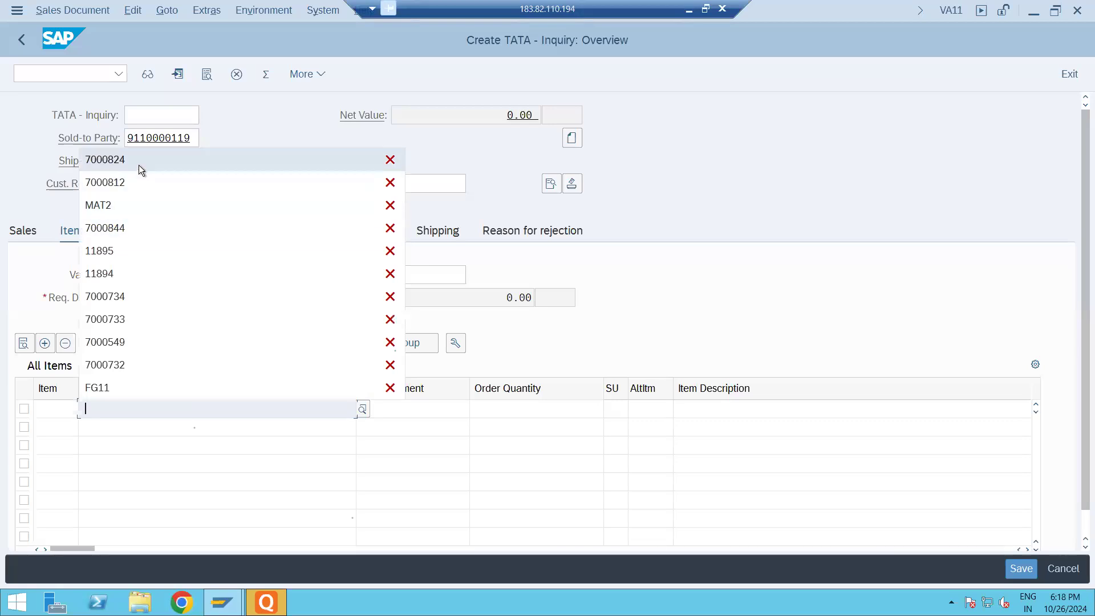
click(136, 161)
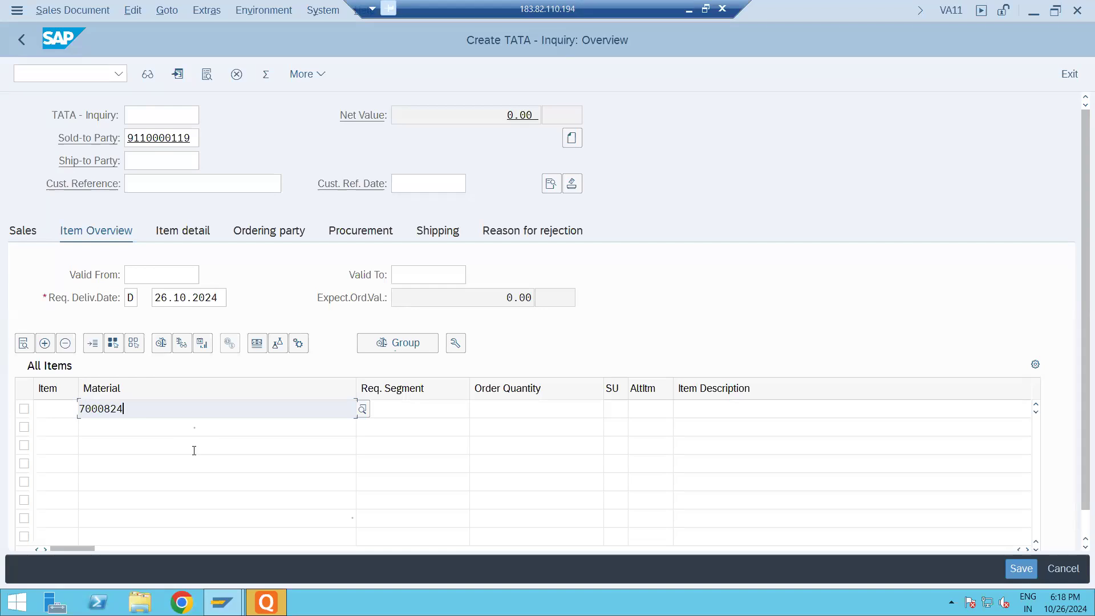
click(561, 411)
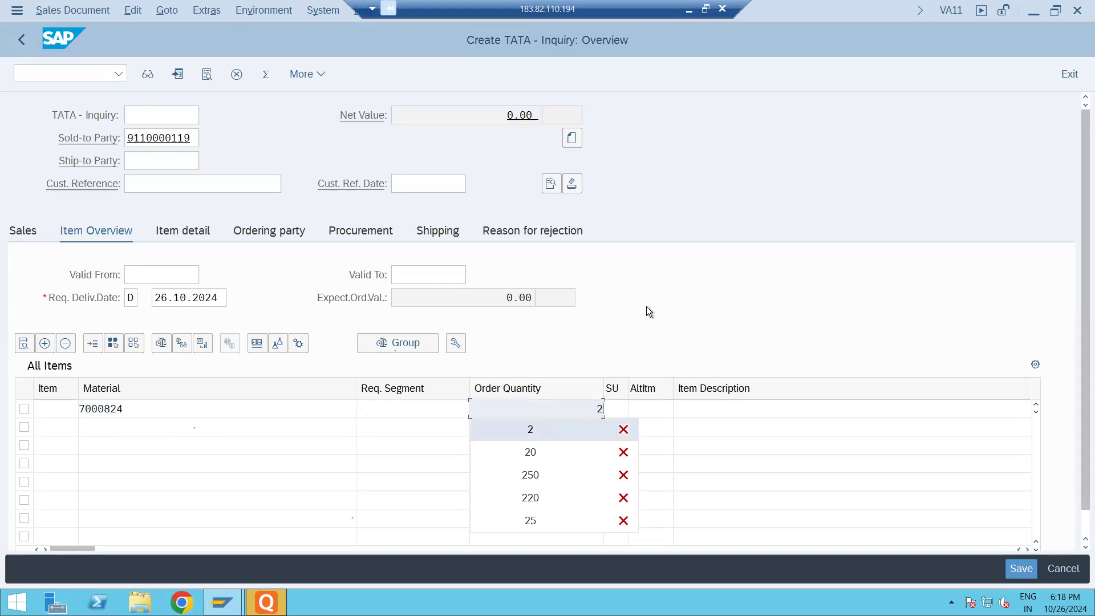
key(Escape)
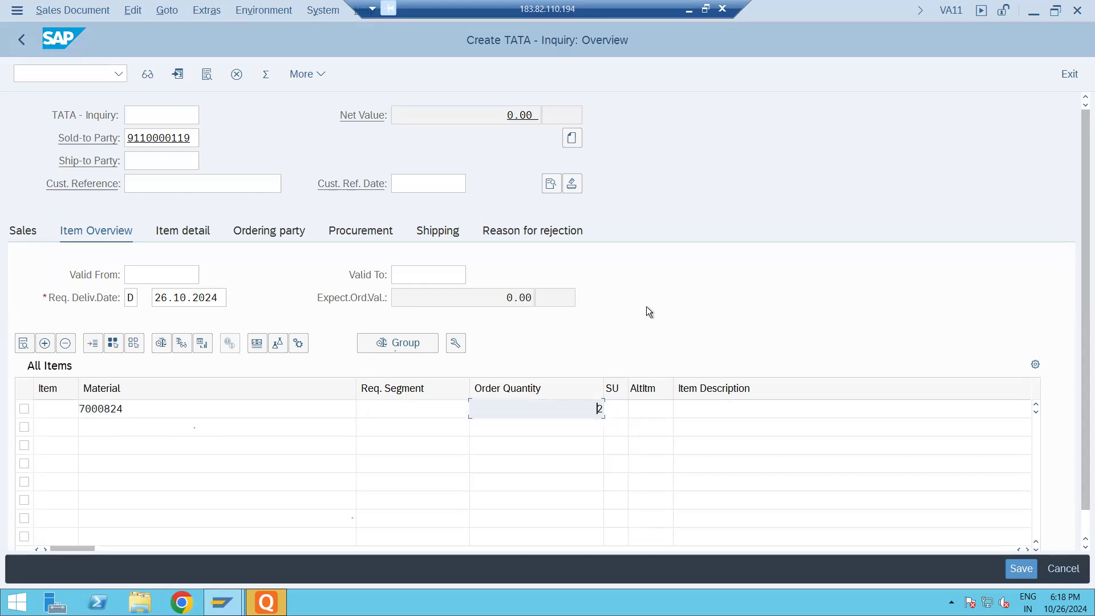
key(Return)
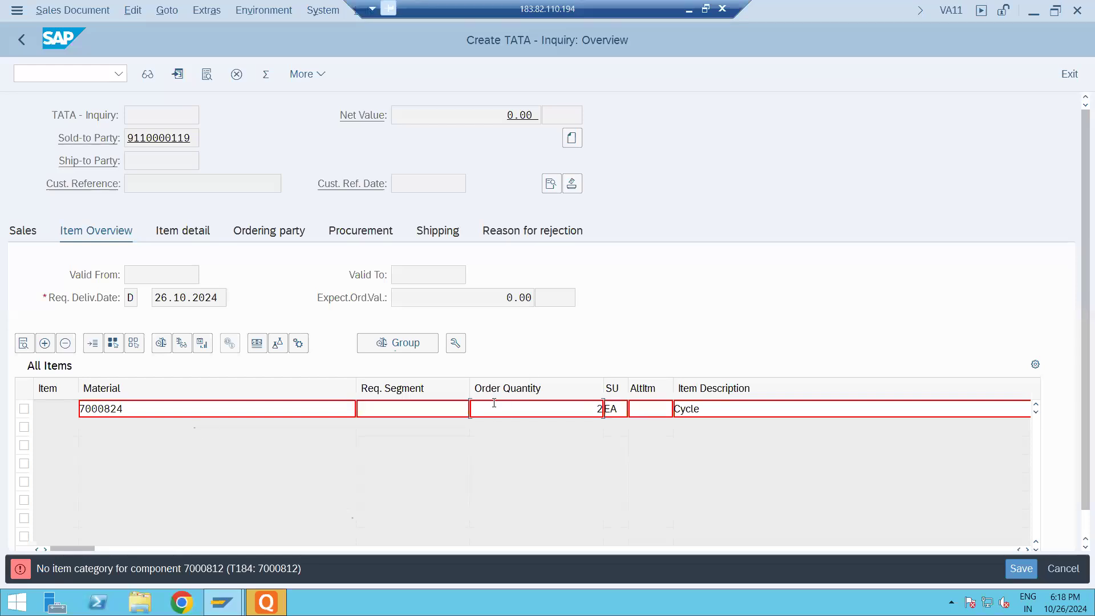
- Change the first item's material to 7000812 and confirm the entry
click(150, 409)
key(BackSpace)
key(BackSpace)
text(12)
key(Escape)
key(Return)
key(Return)
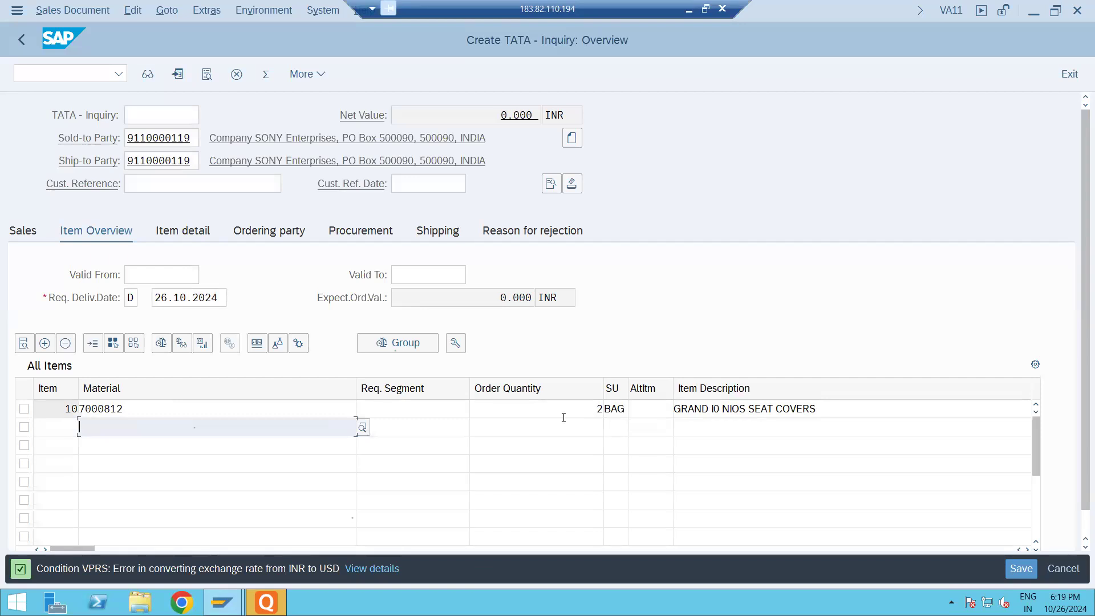
- Check the description and material number of item 10, and dismiss the Quick Update window
drag(821, 409, 671, 409)
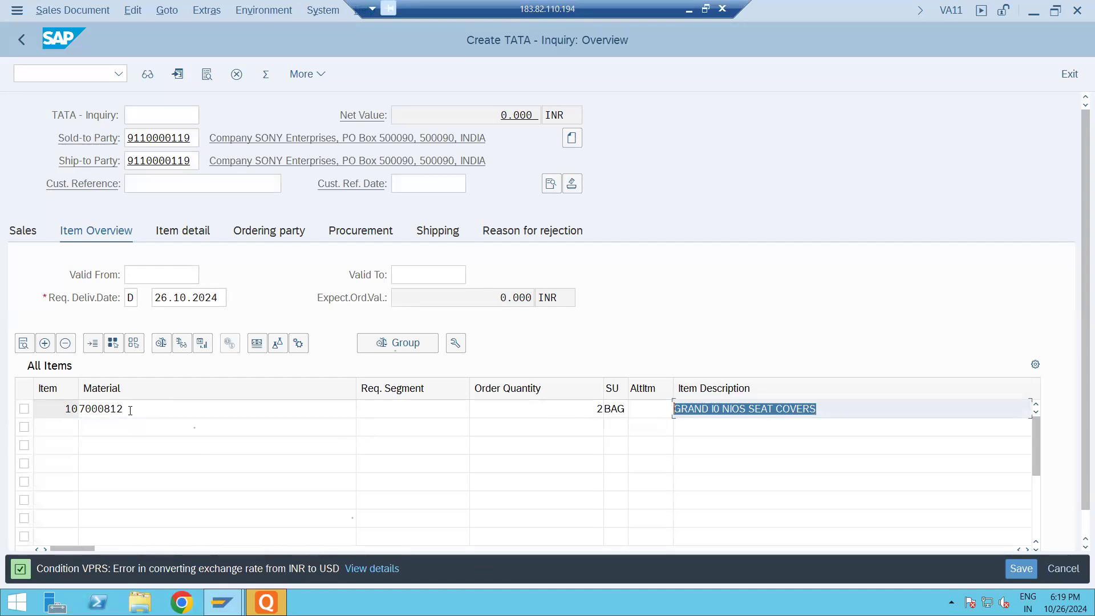
drag(130, 409, 81, 409)
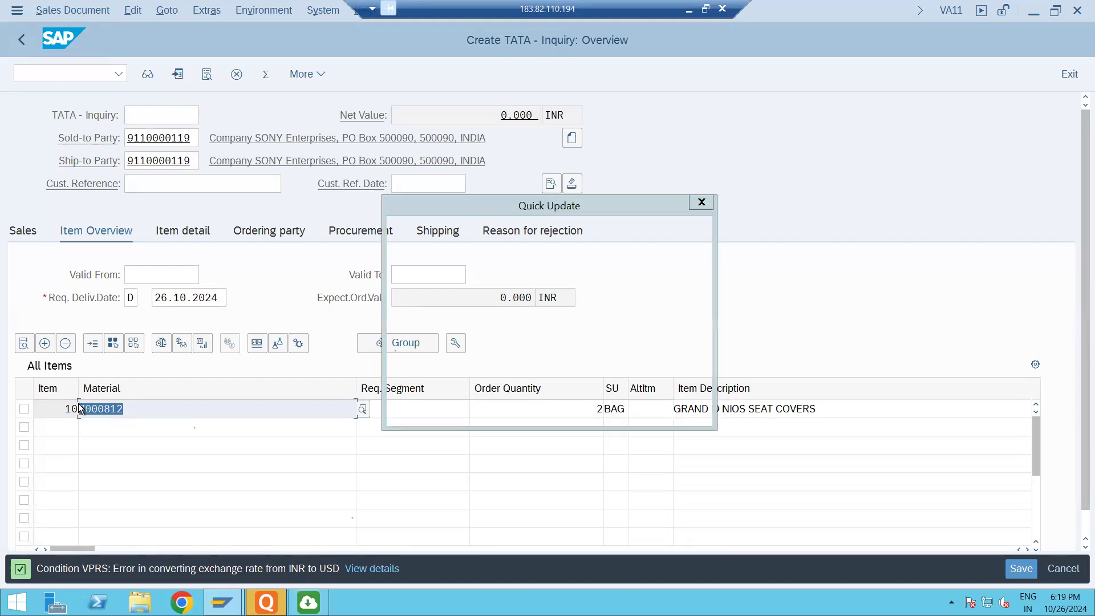
click(701, 202)
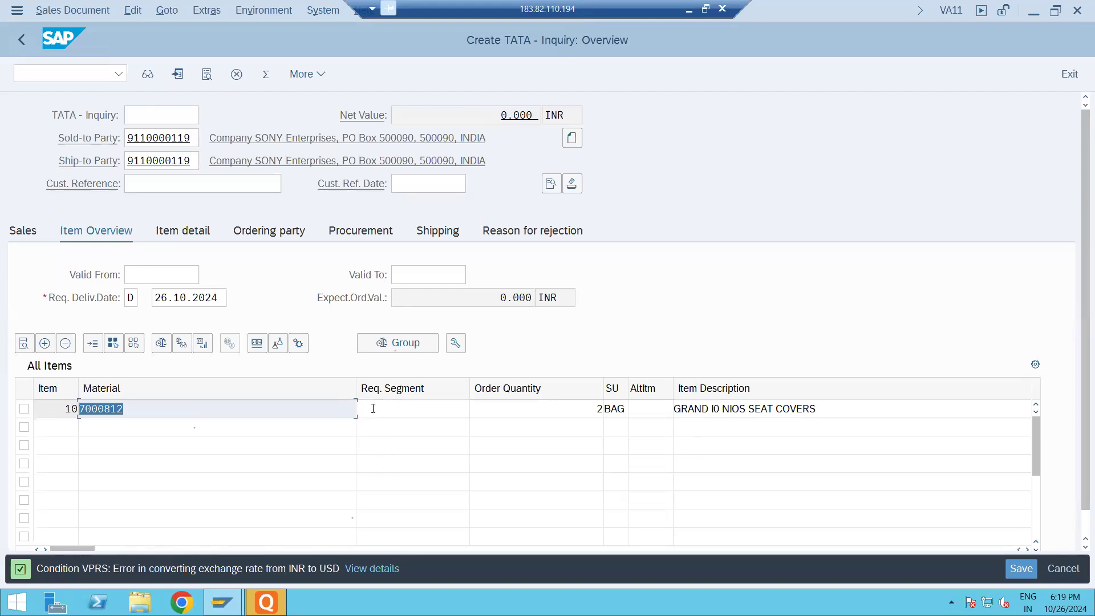
- Open the pricing conditions of item 10 and add condition type Z200 with an amount of 800000
double_click(310, 409)
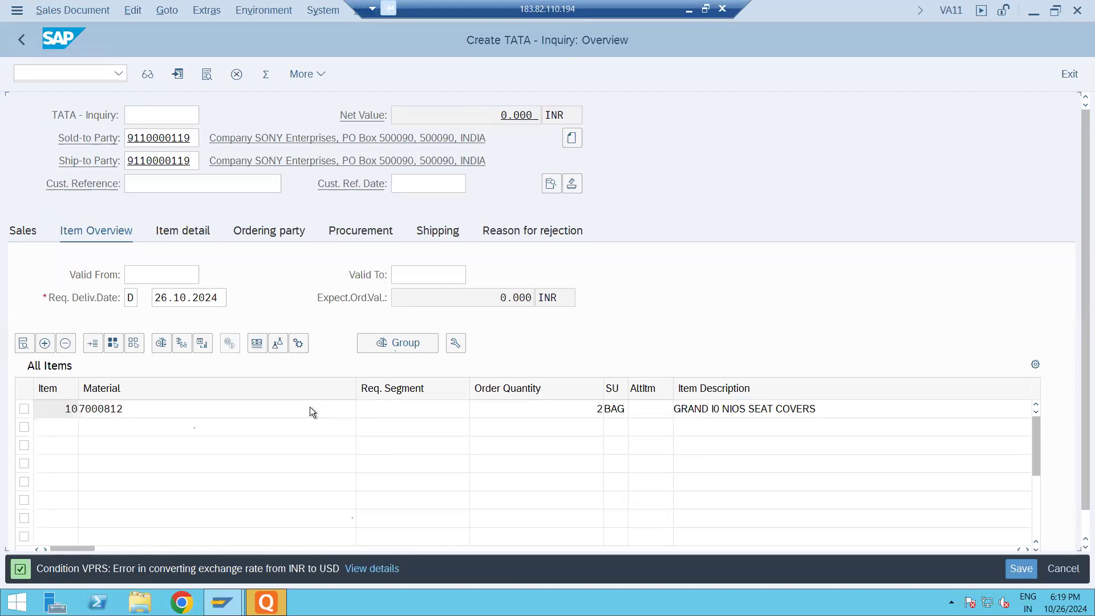
click(347, 211)
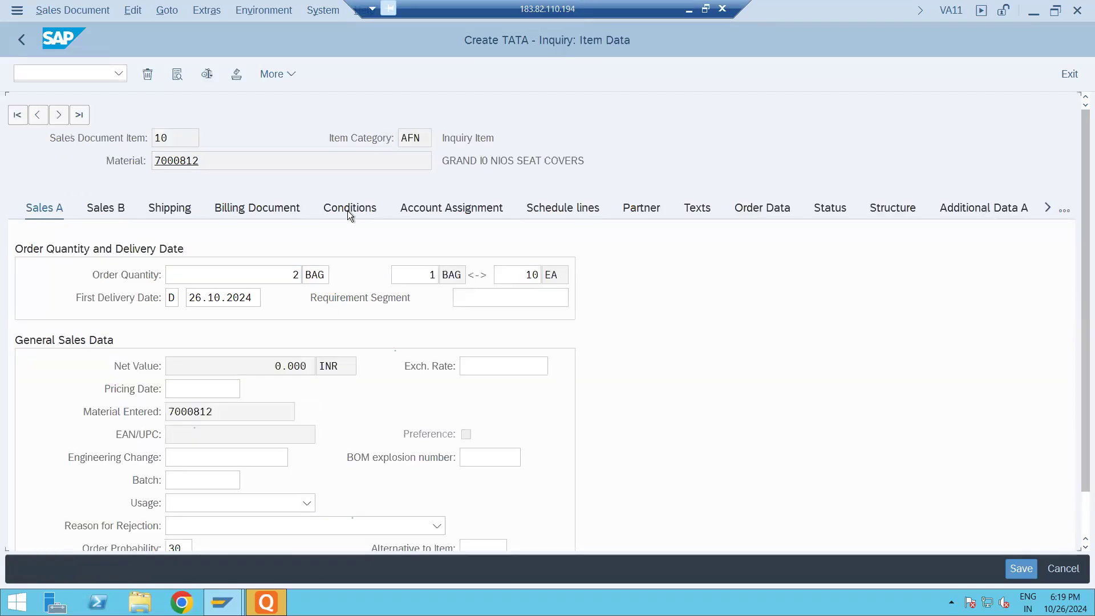
text(z200)
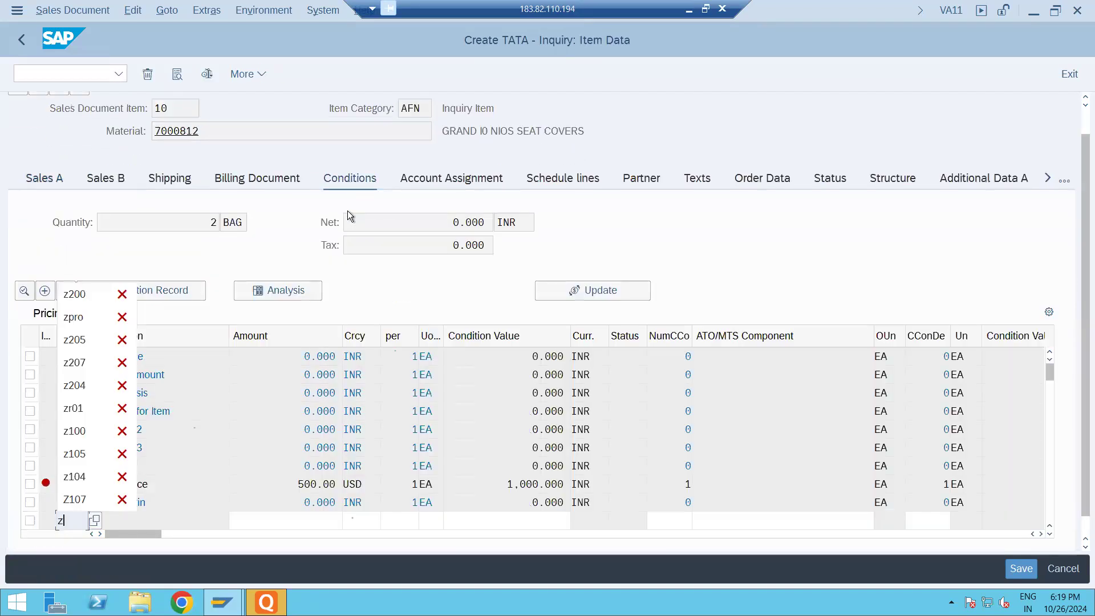
key(Tab)
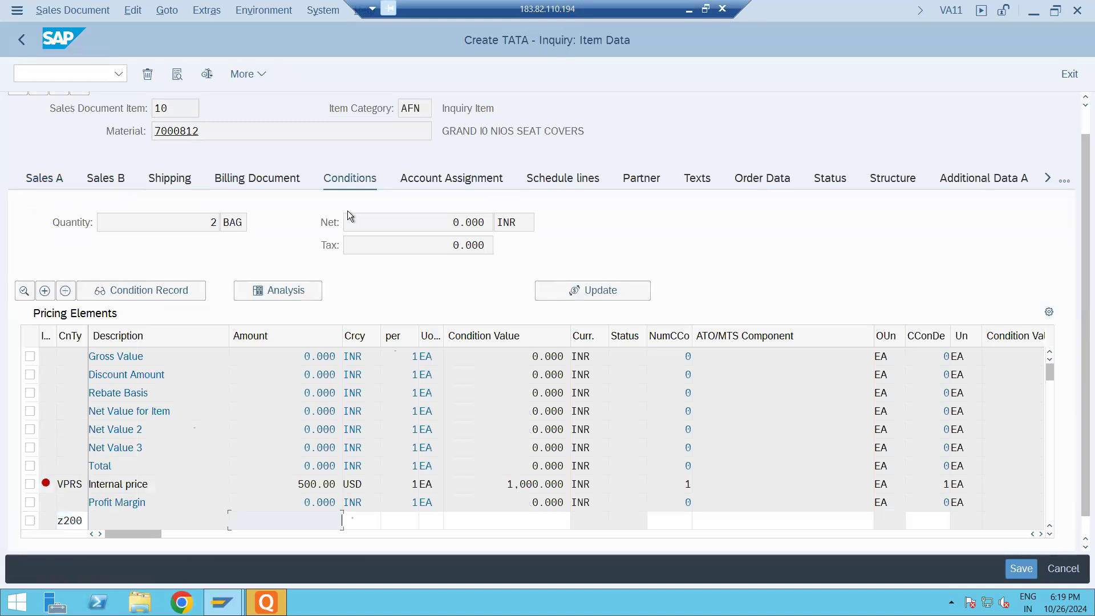
text(800000)
key(Return)
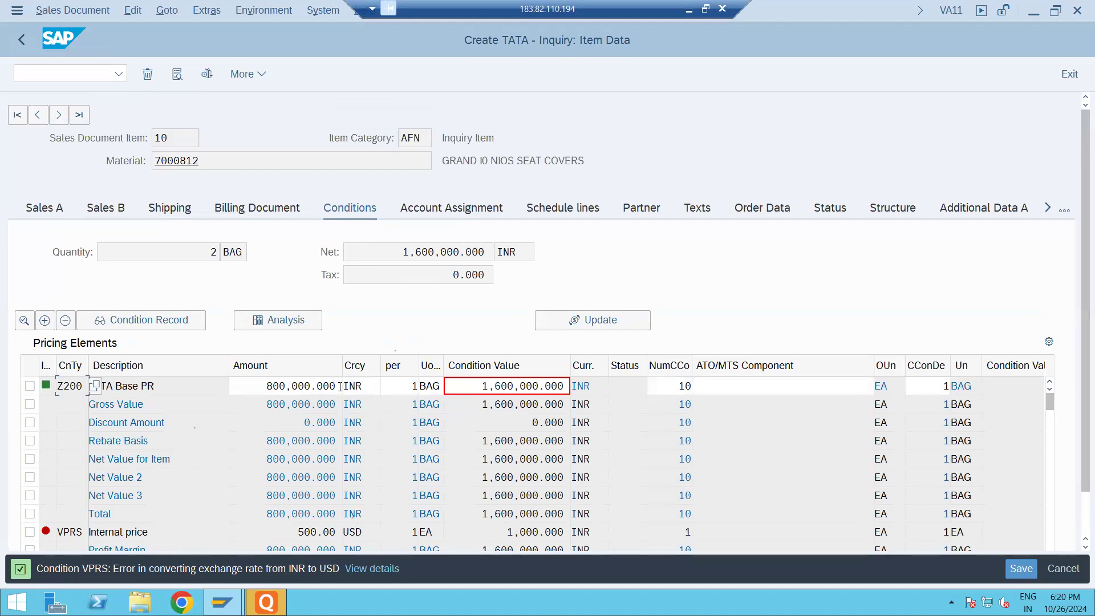
- Examine the base price amount, net value and quantity in the item's conditions
drag(340, 386, 259, 383)
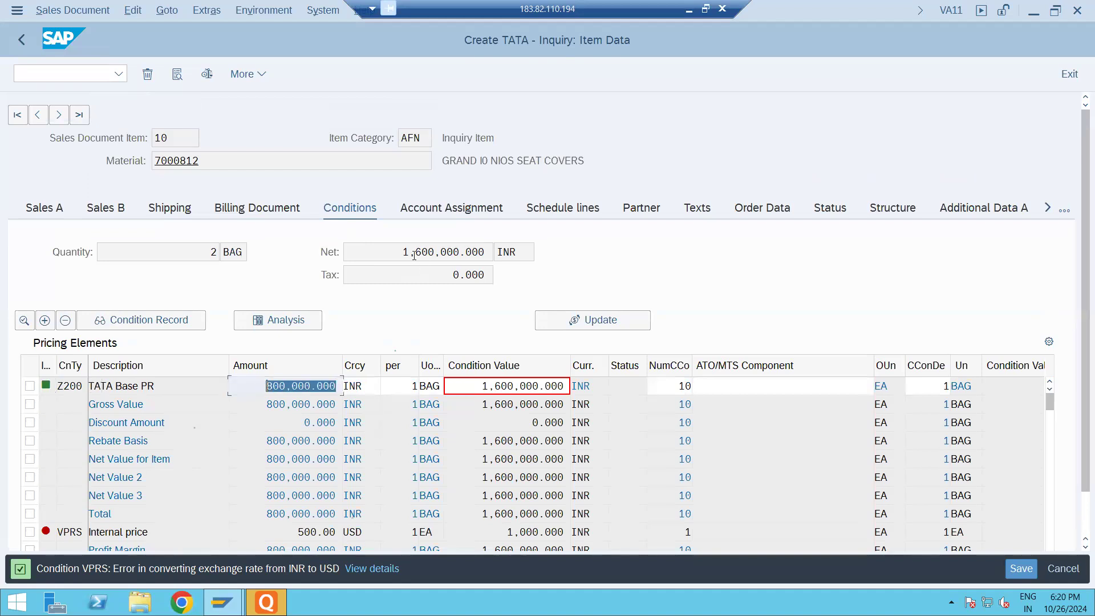
drag(399, 251, 494, 252)
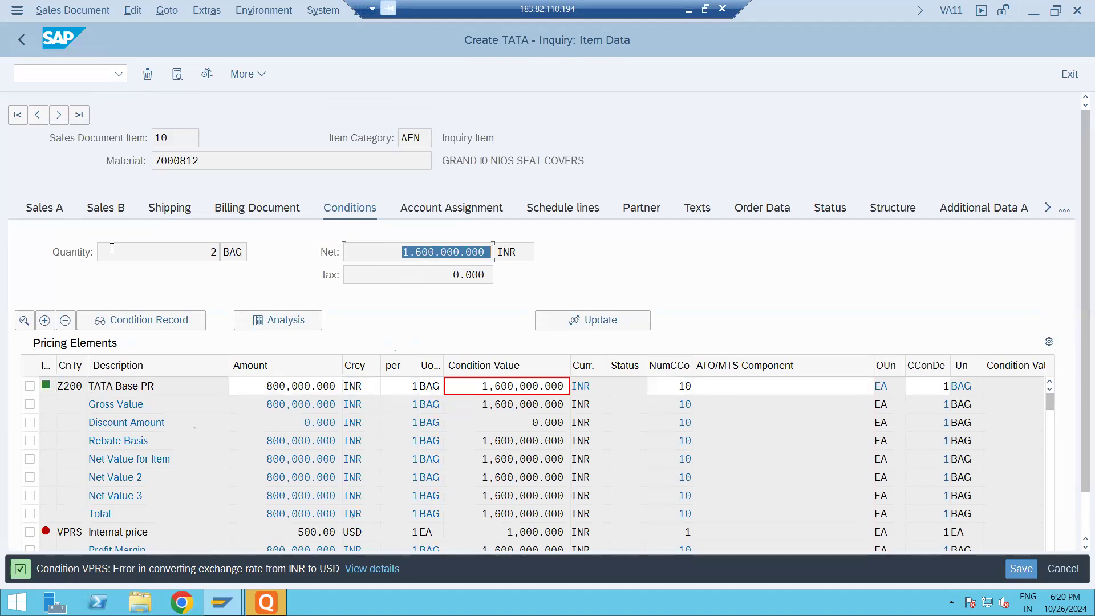
click(213, 253)
drag(213, 252, 218, 255)
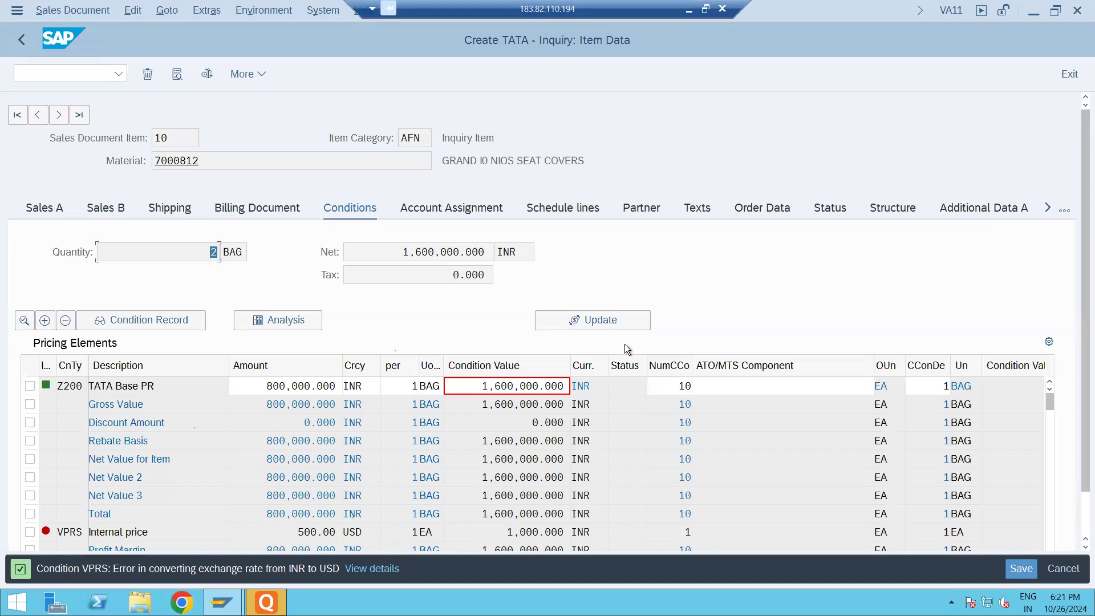
- Add condition type Z204 to the pricing elements of item 10 and set its amount to 10 percent
click(1083, 533)
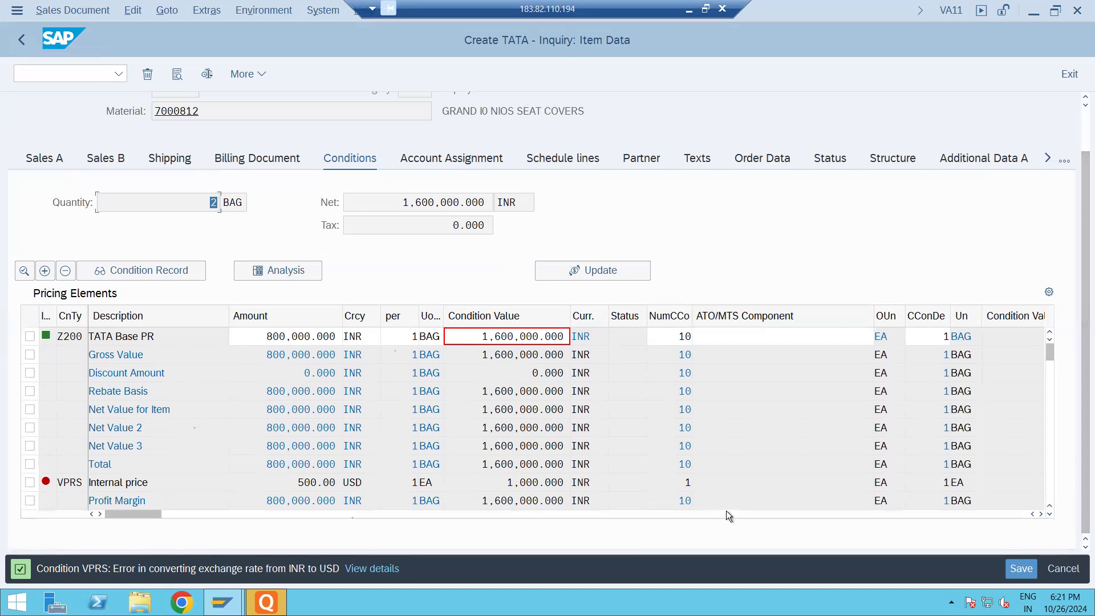
click(1050, 482)
text(z304)
key(Return)
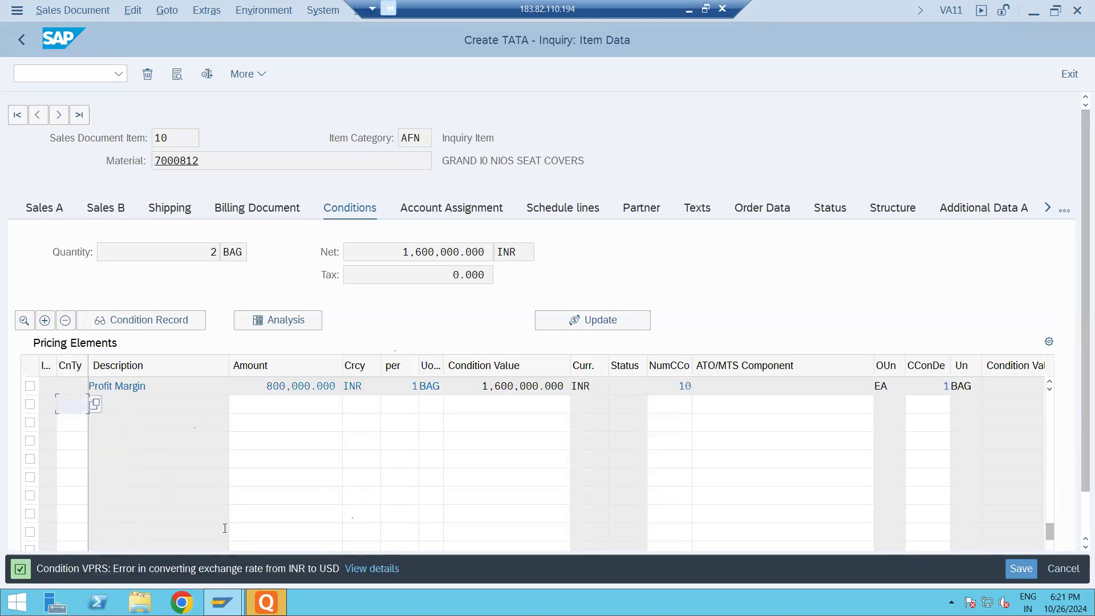
click(1049, 408)
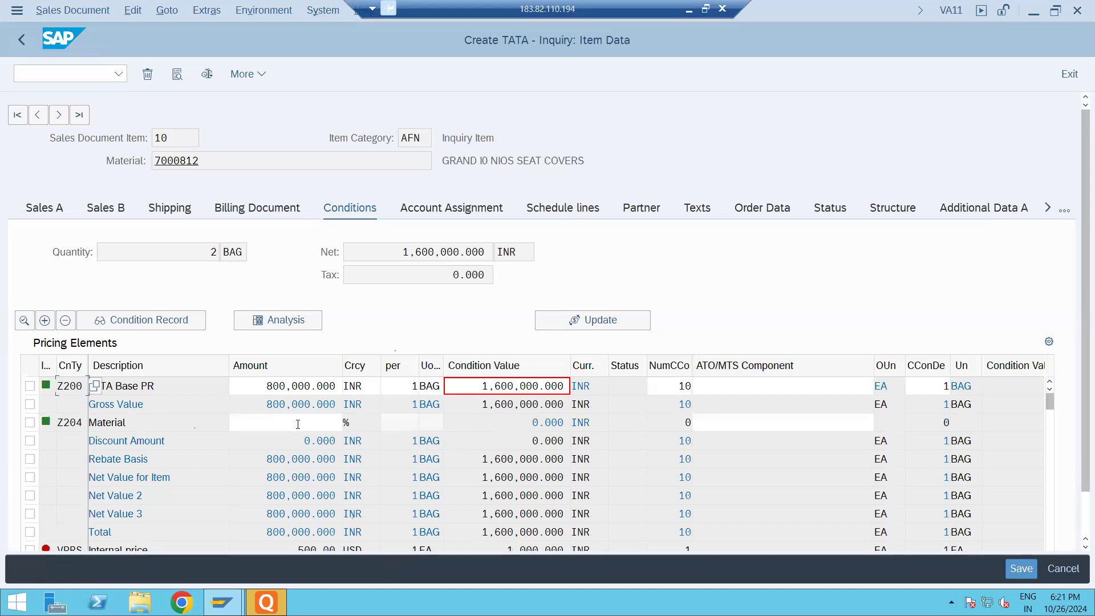
click(298, 424)
text(10)
key(Return)
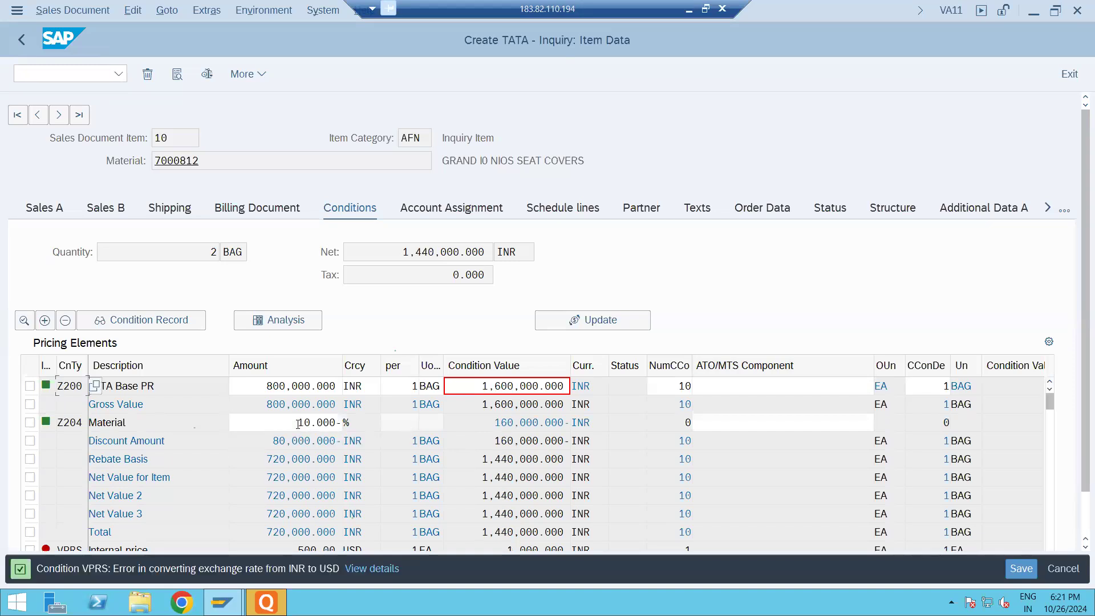
- Compare the material discount percentage with the base price condition value and the item's net value
drag(127, 423, 87, 423)
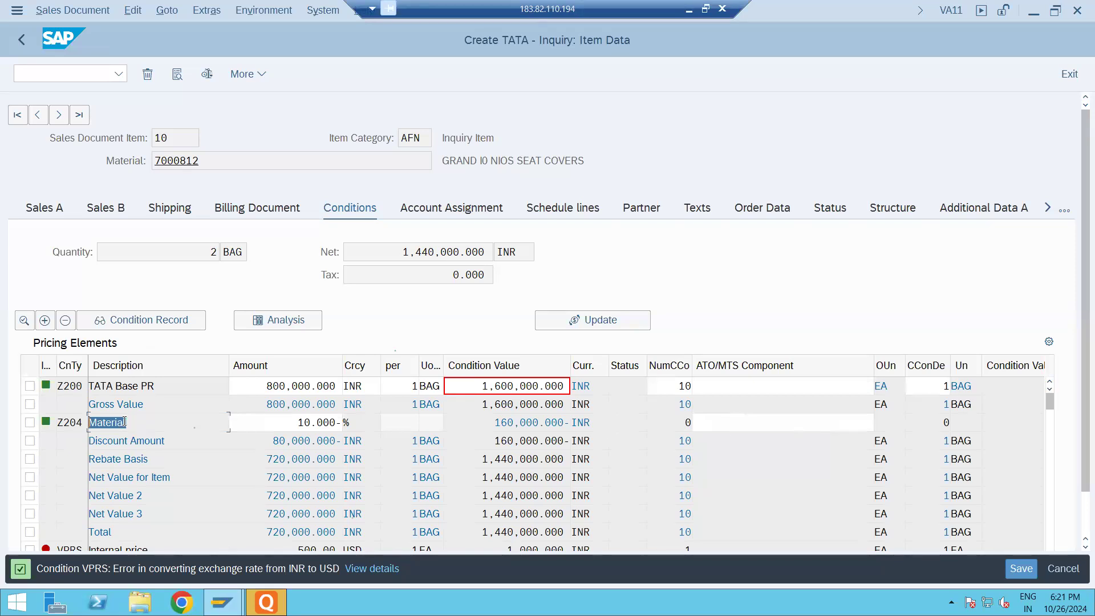
drag(295, 422, 356, 421)
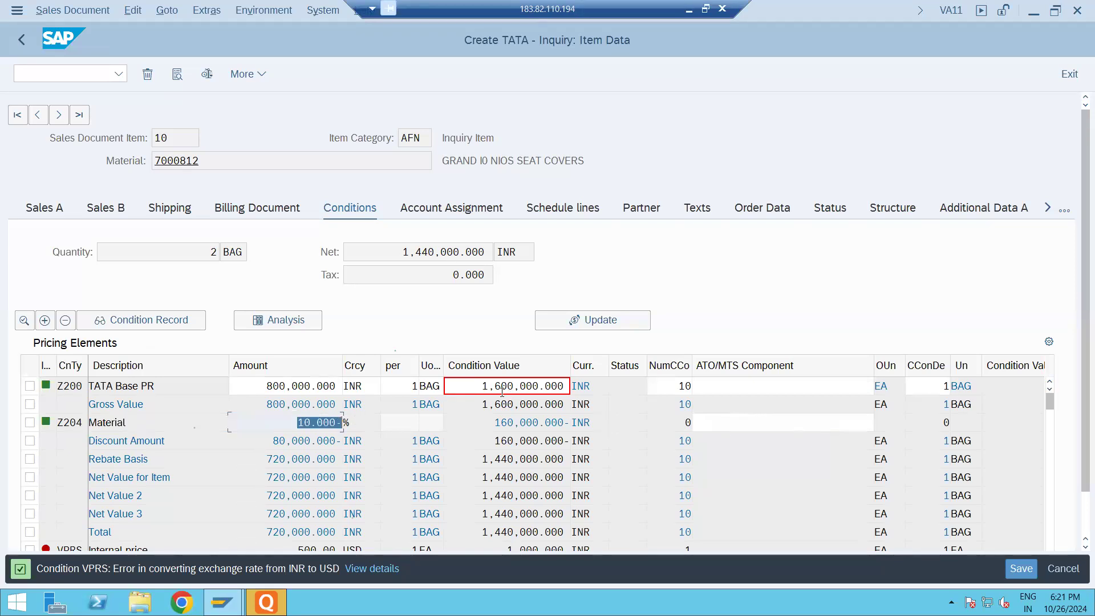
drag(482, 386, 570, 388)
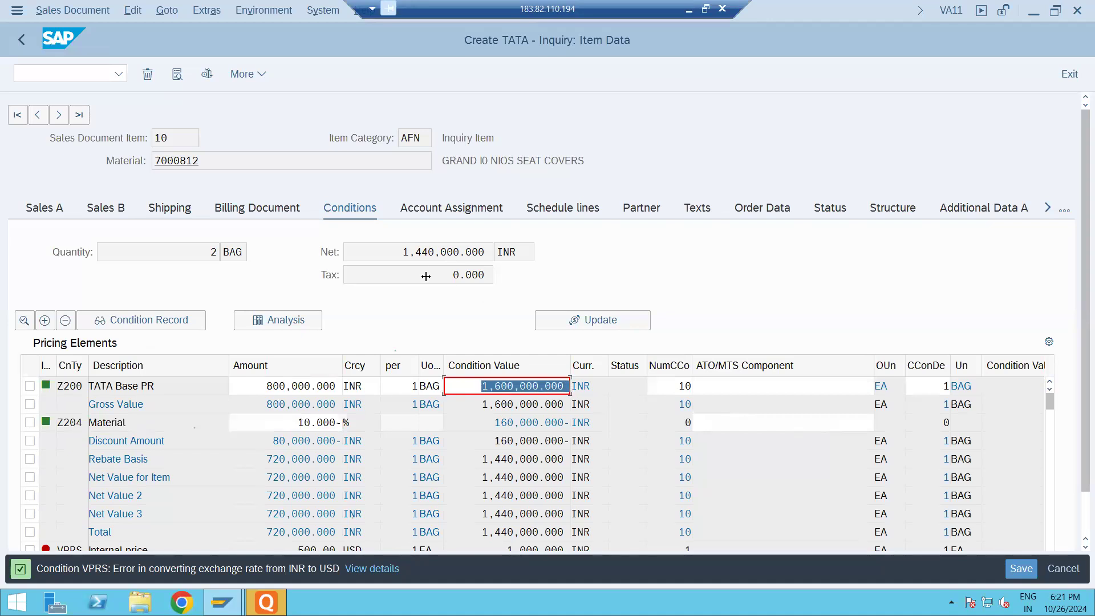
drag(401, 252, 490, 255)
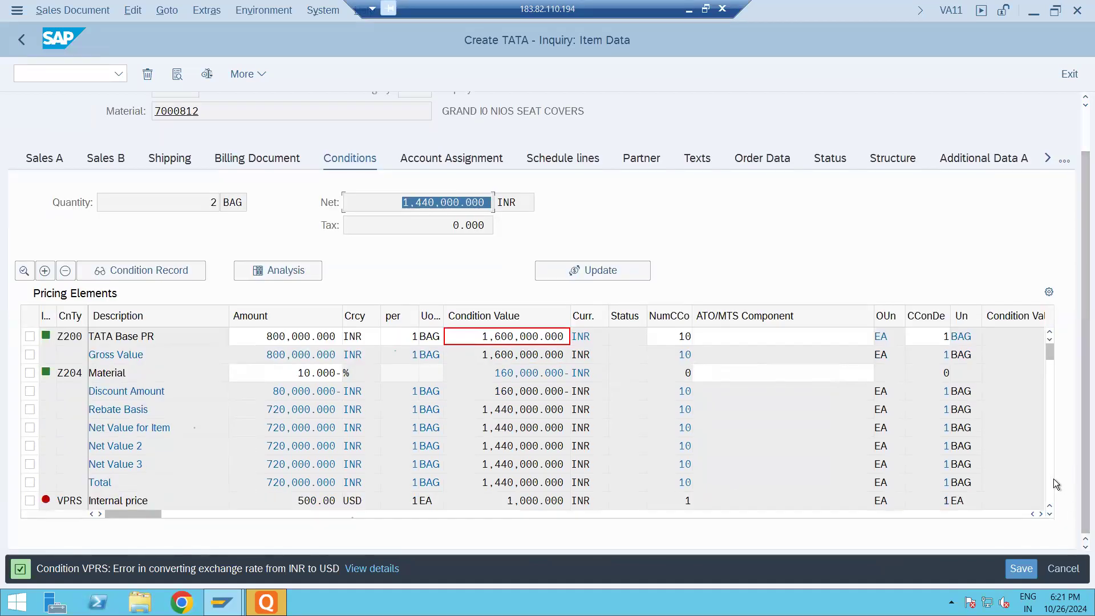
- Try to add condition type MWST with an amount of 2 below the Profit Margin row
click(1049, 477)
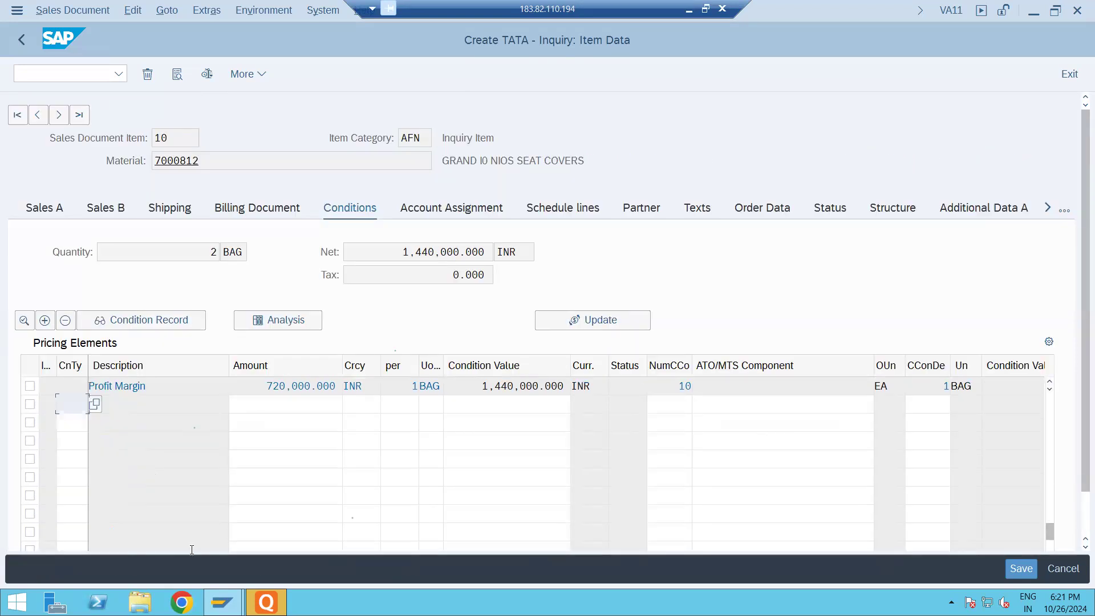
text(mwst)
key(Tab)
text(2)
key(Return)
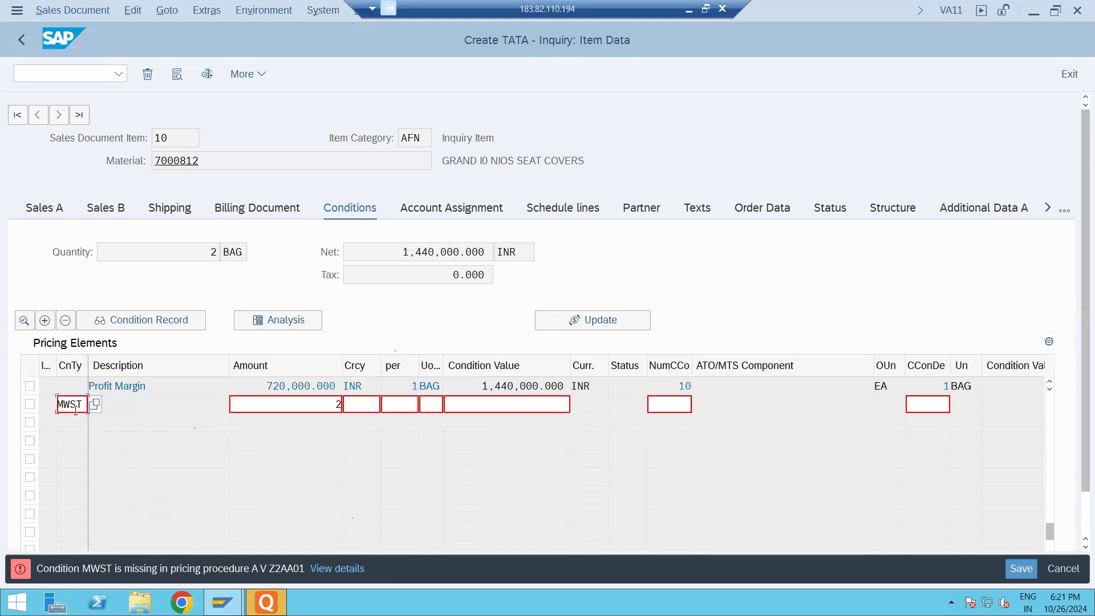
- Clear the condition type MWST and its amount of 2 from the row below Profit Margin in the pricing elements
click(82, 404)
key(BackSpace)
key(BackSpace)
key(BackSpace)
key(BackSpace)
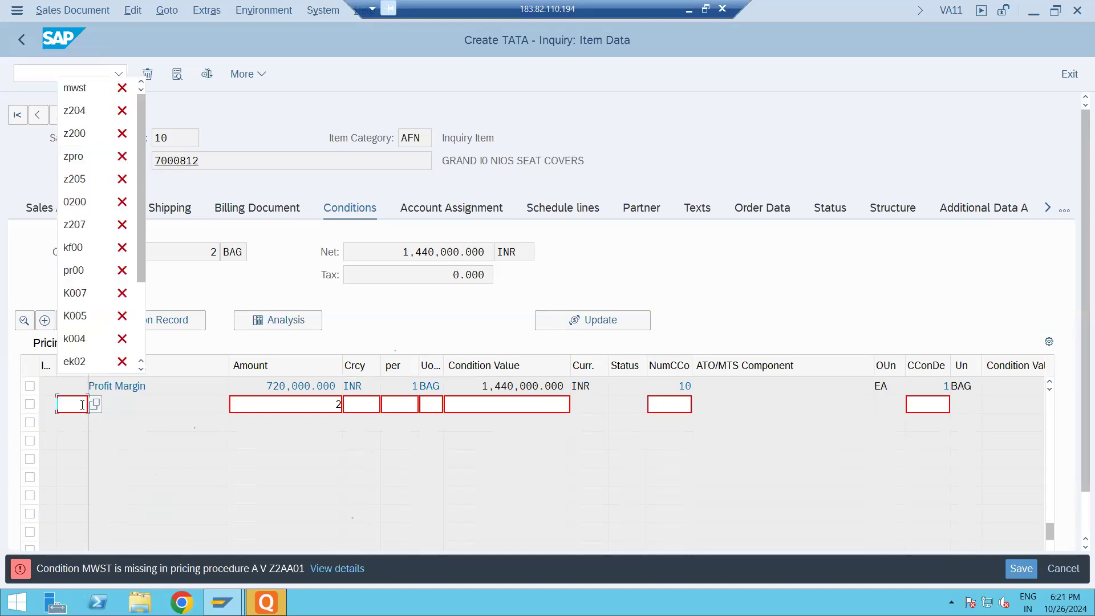
key(Tab)
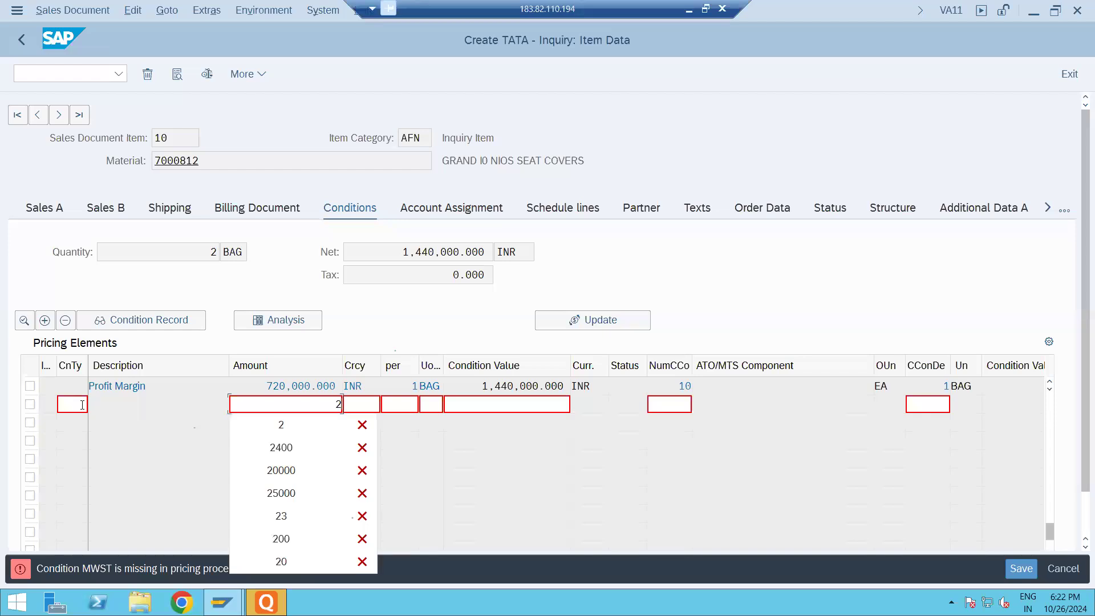
key(BackSpace)
click(1049, 406)
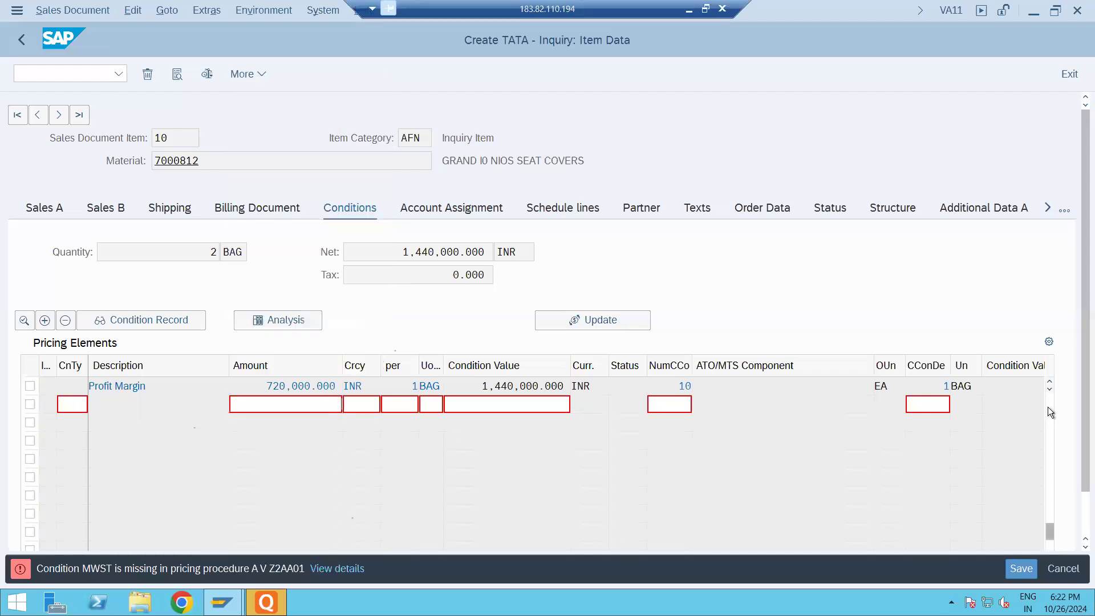
click(1049, 406)
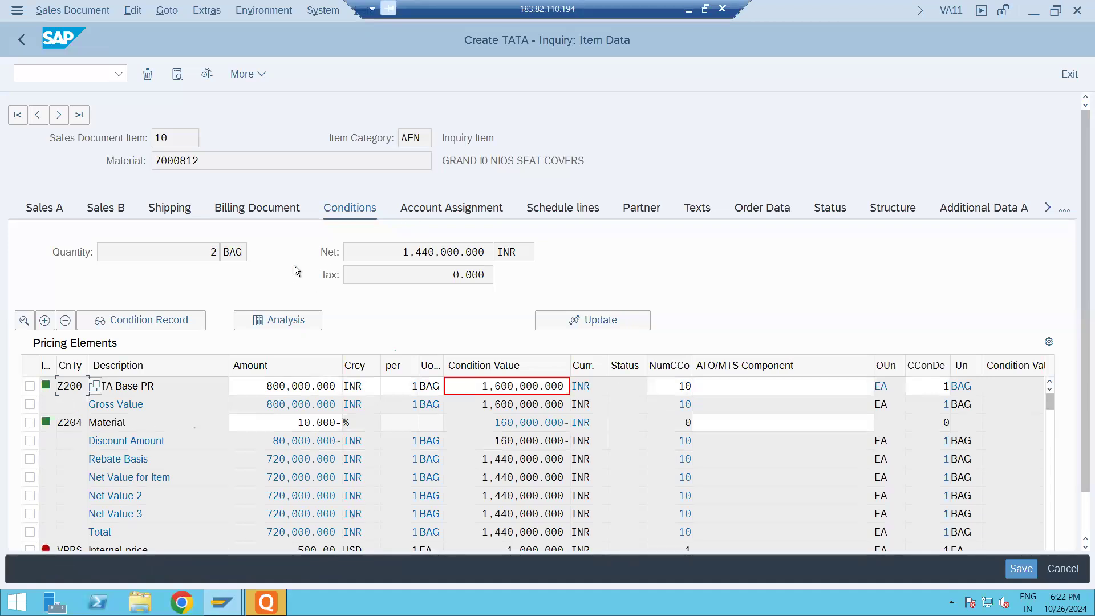
- Examine item 10's net value and the plant in its shipping data, and return to the inquiry overview
drag(399, 255, 492, 259)
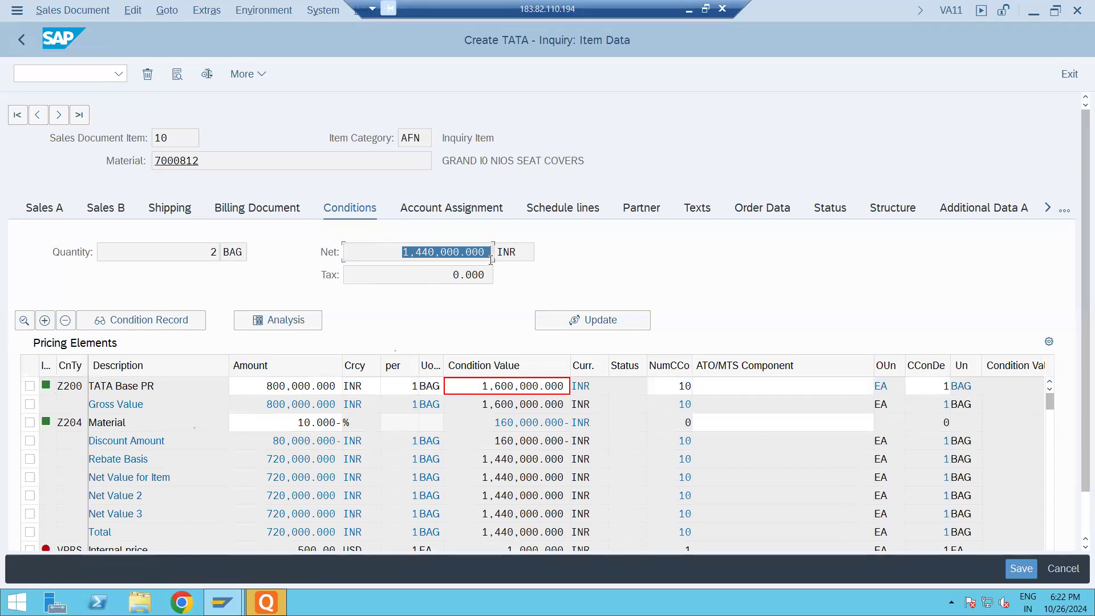
click(160, 210)
drag(188, 366, 155, 370)
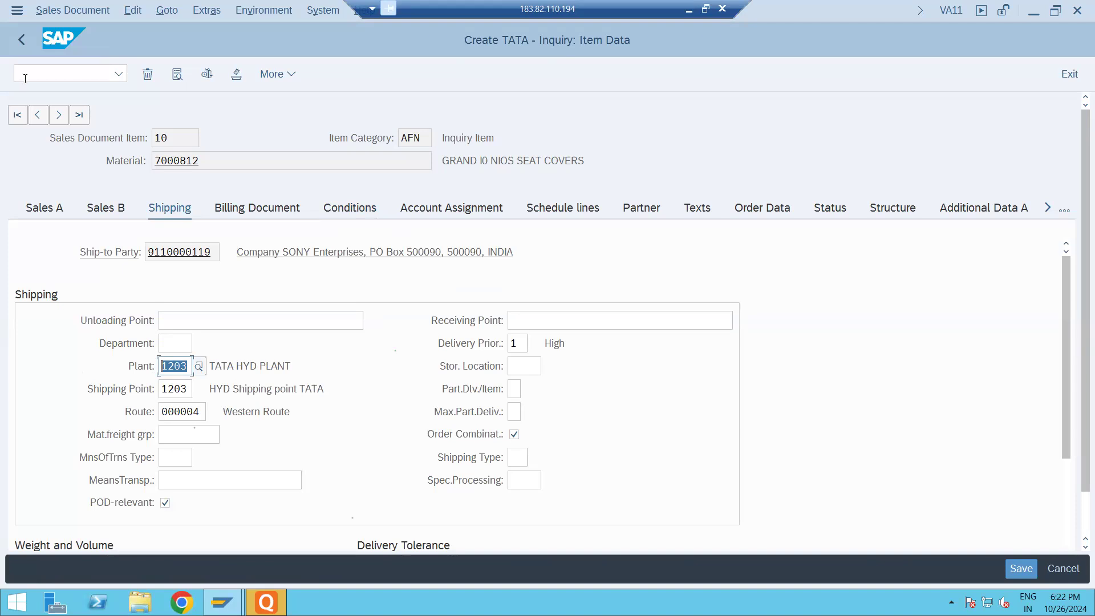
click(22, 40)
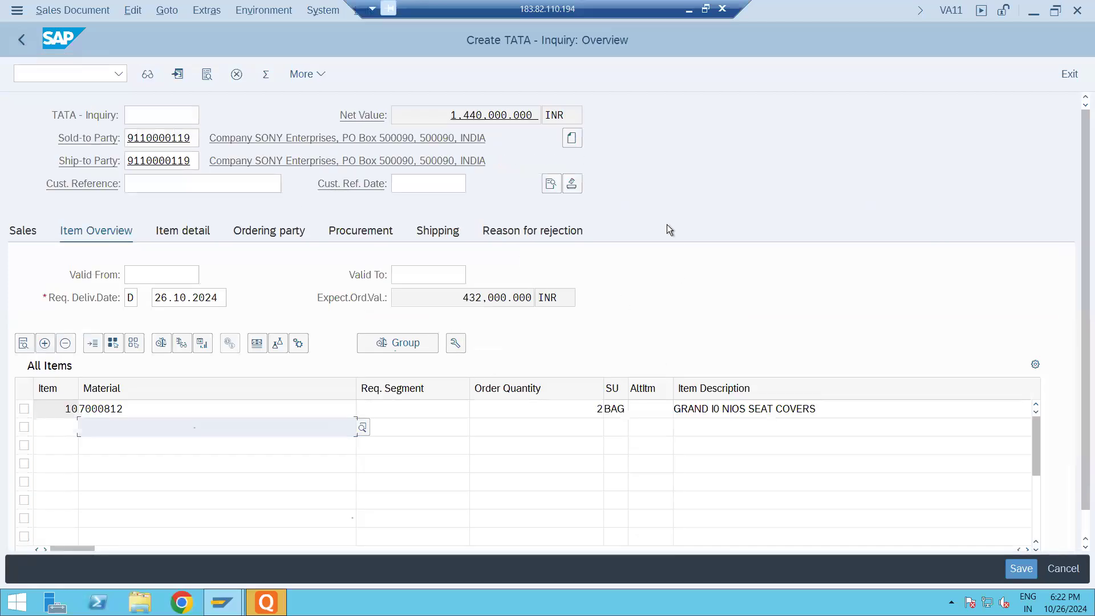
- Open the inquiry's incompletion log, select all missing data entries and start completing them
click(131, 11)
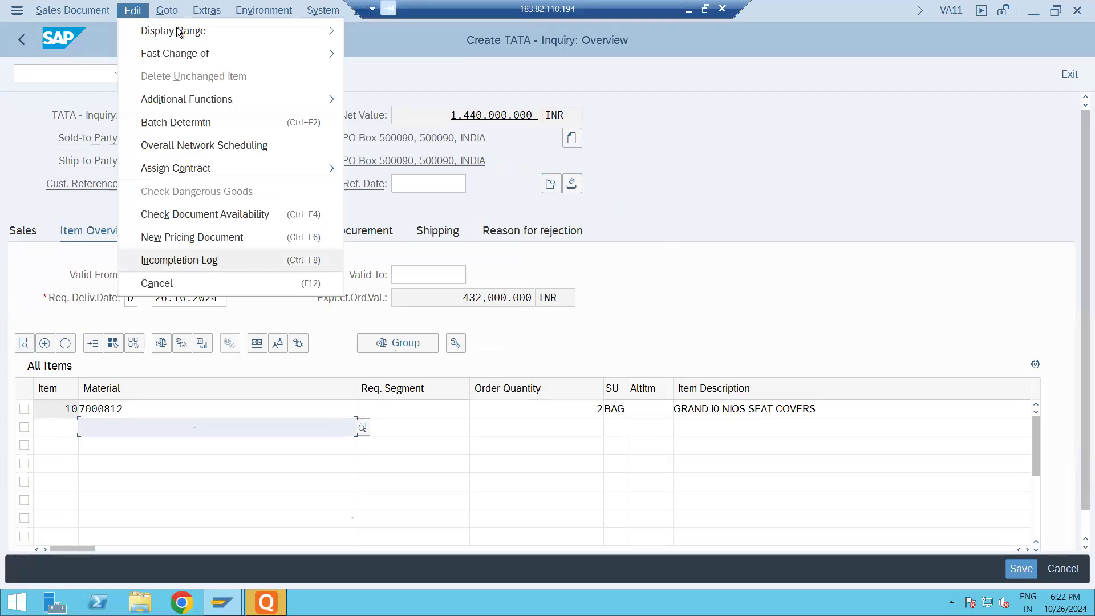
click(166, 264)
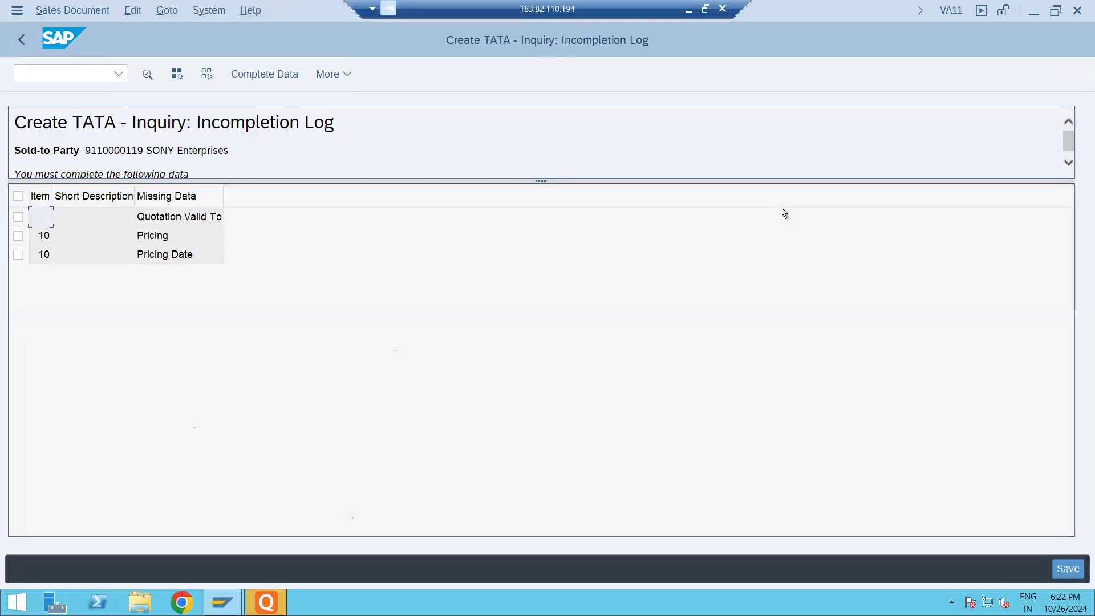
click(17, 197)
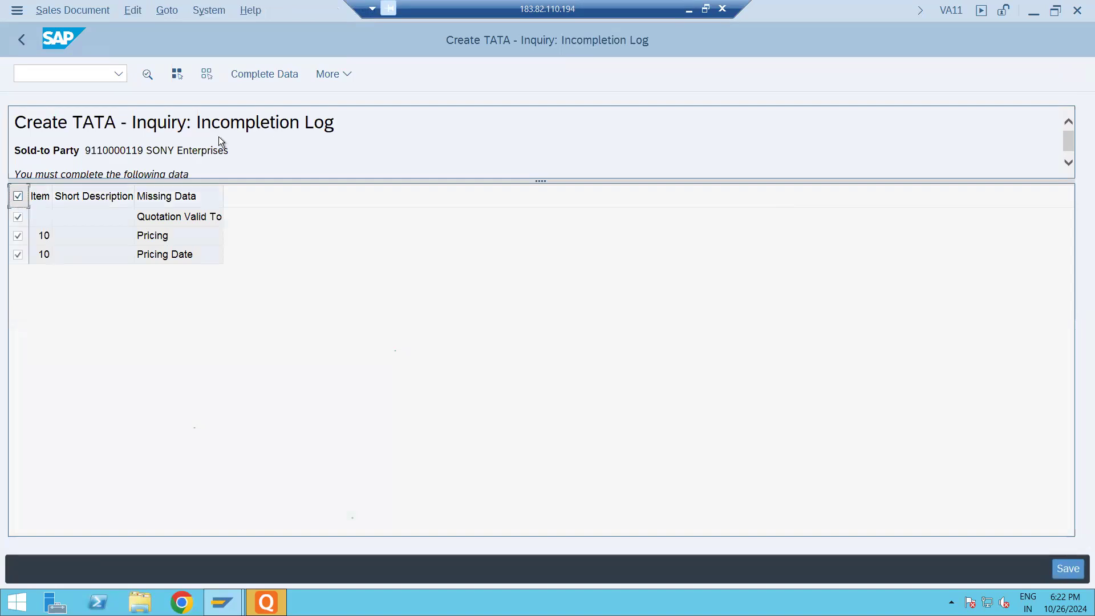
click(276, 72)
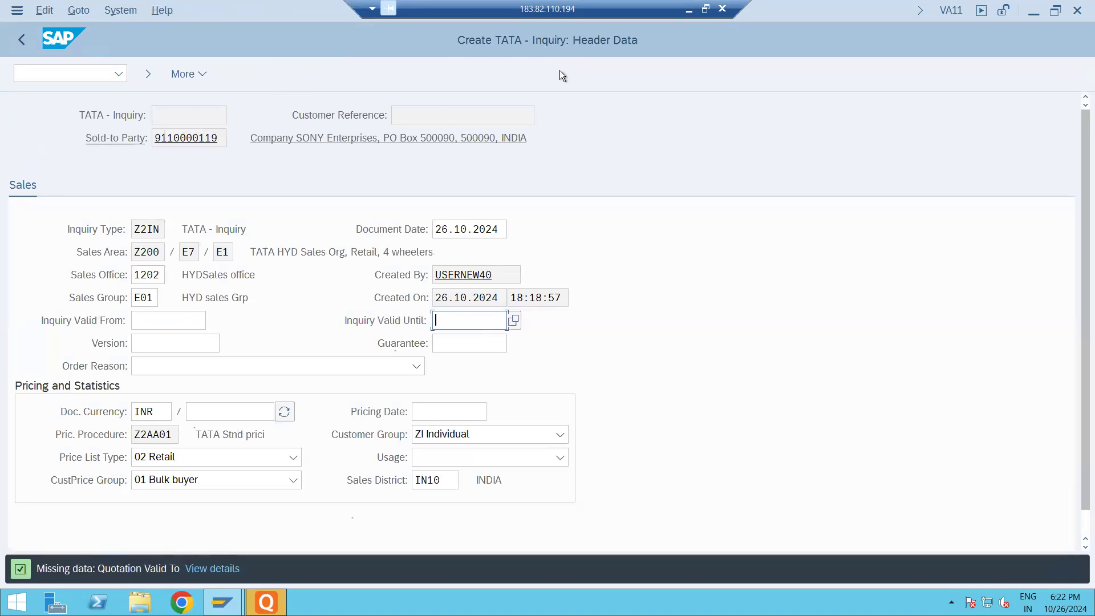
- Set the inquiry's validity from 26.10.2024 until 25.12.2024 in the header data and save the inquiry
click(188, 321)
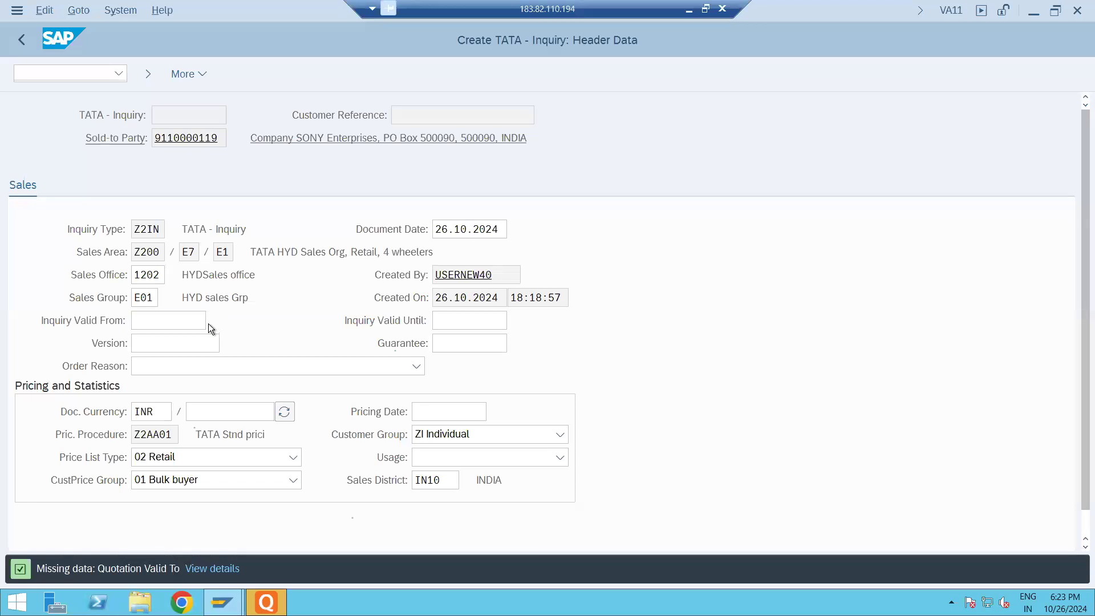
click(211, 321)
double_click(310, 378)
click(459, 323)
click(514, 321)
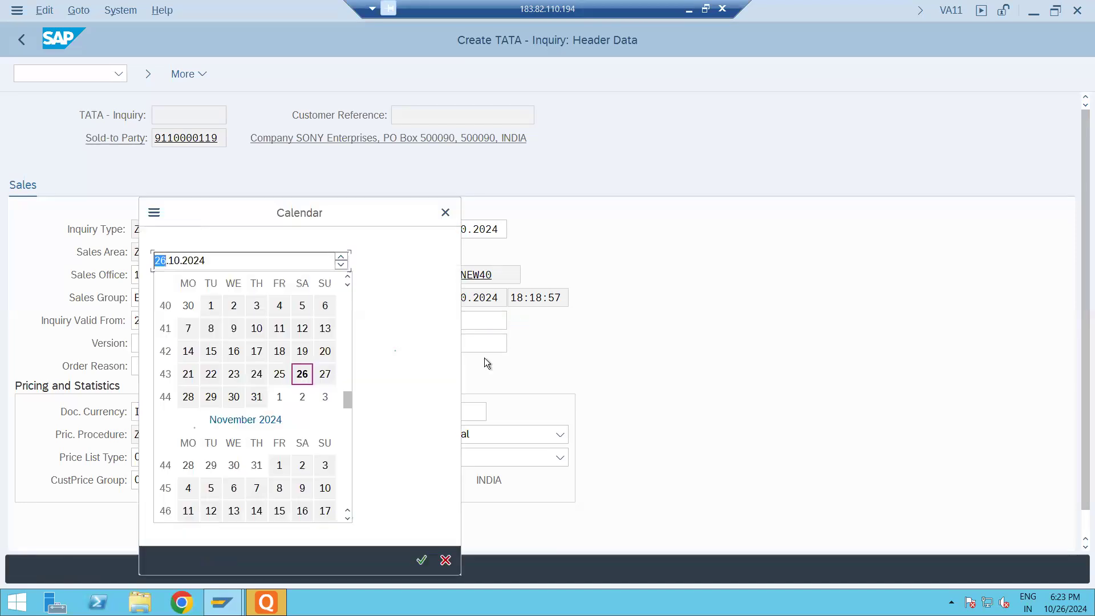
click(347, 519)
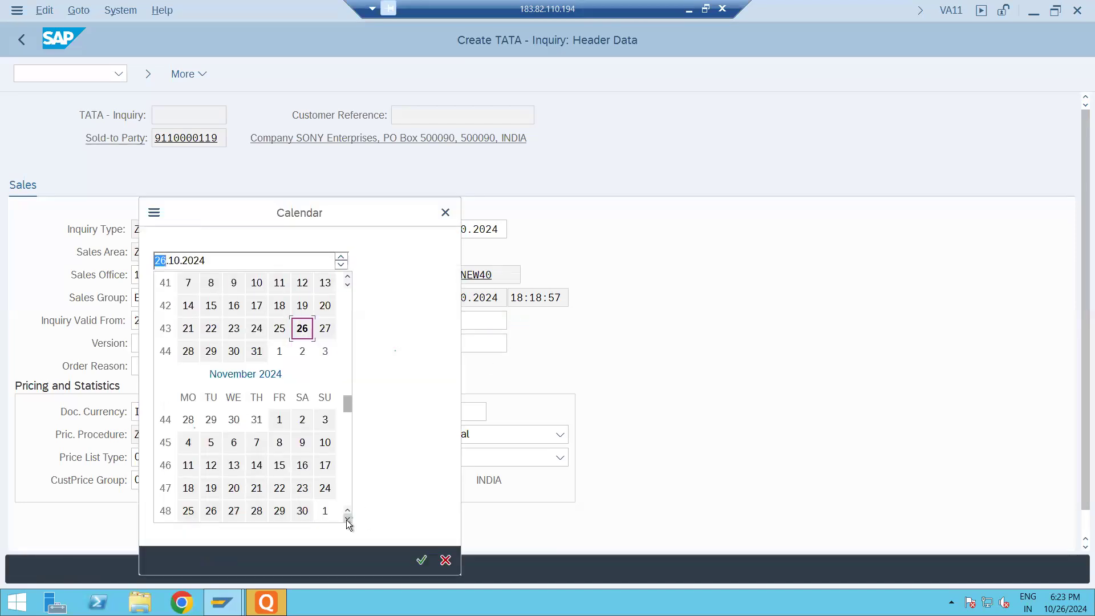
scroll(347, 519, down, 4)
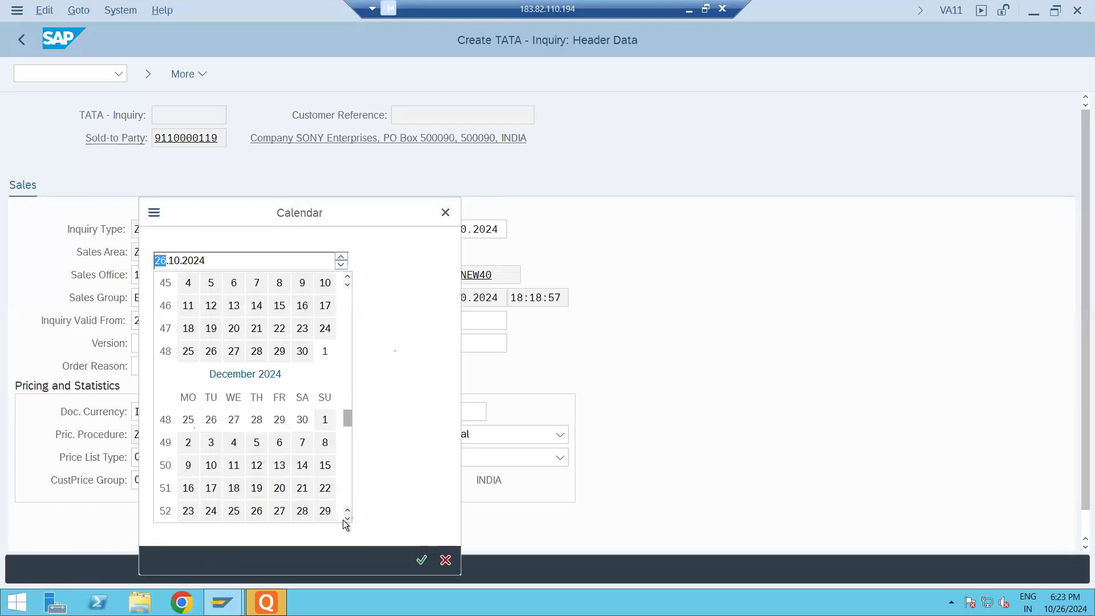
double_click(237, 513)
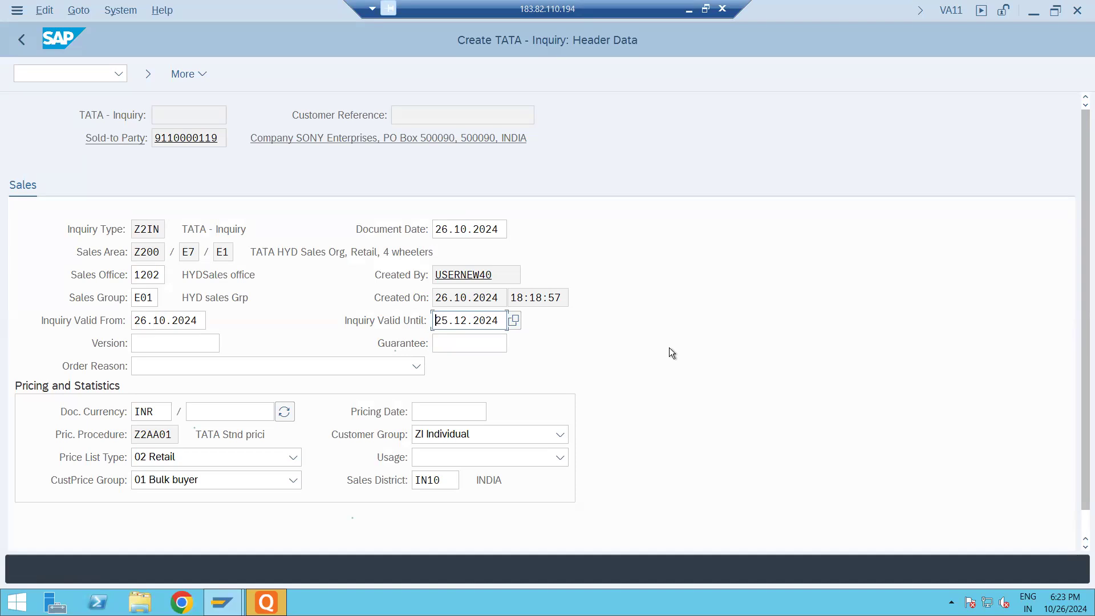
click(22, 46)
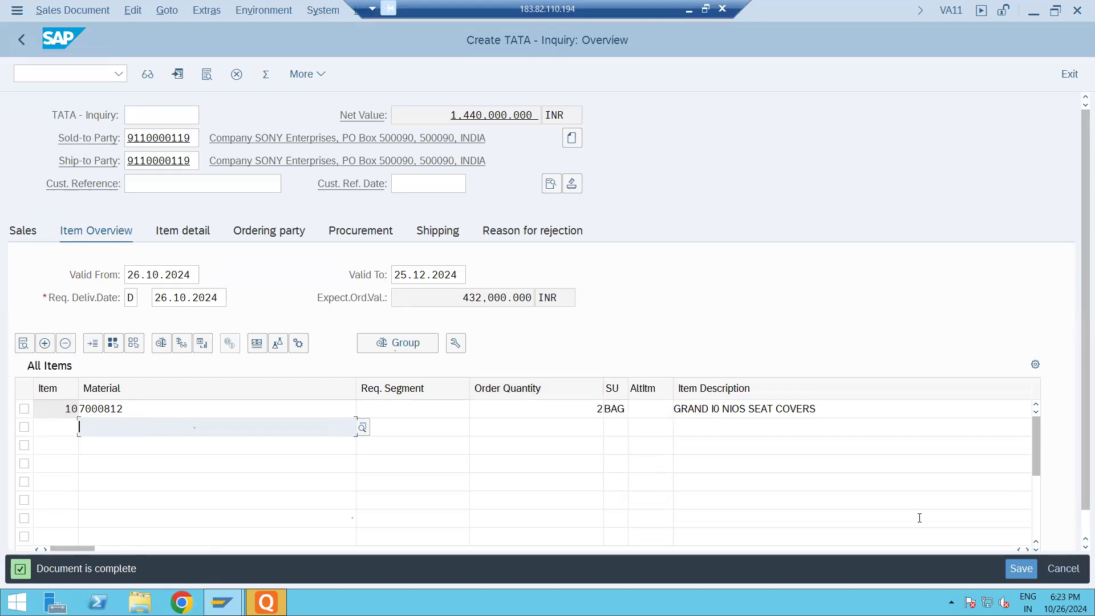
click(1015, 570)
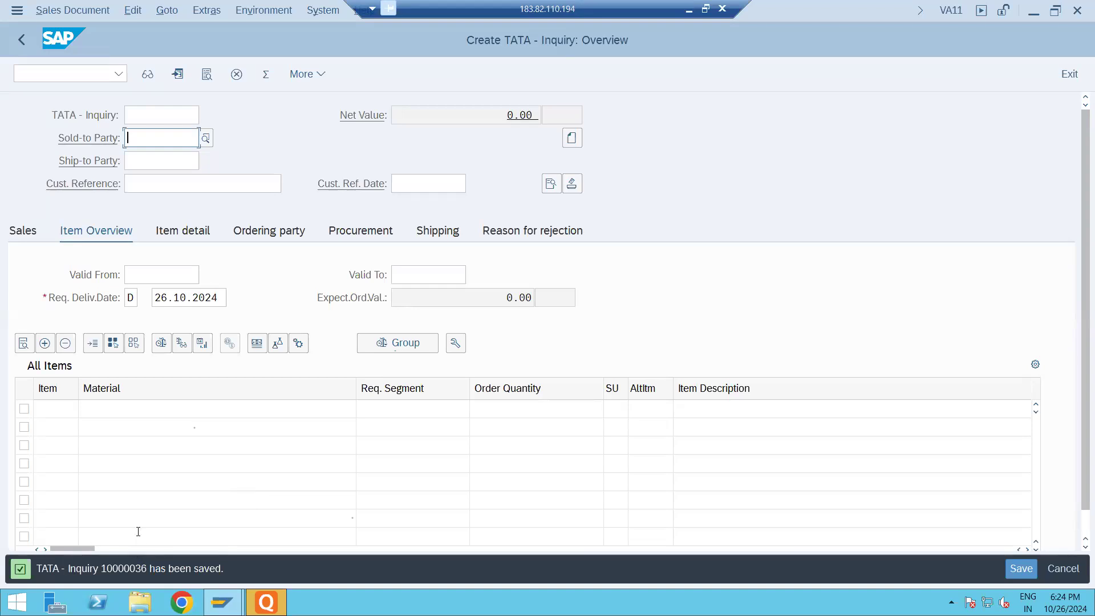
- Display the saved inquiry in transaction VA13 and examine the inquiry type in its header data
click(98, 74)
text(/nva13)
key(Return)
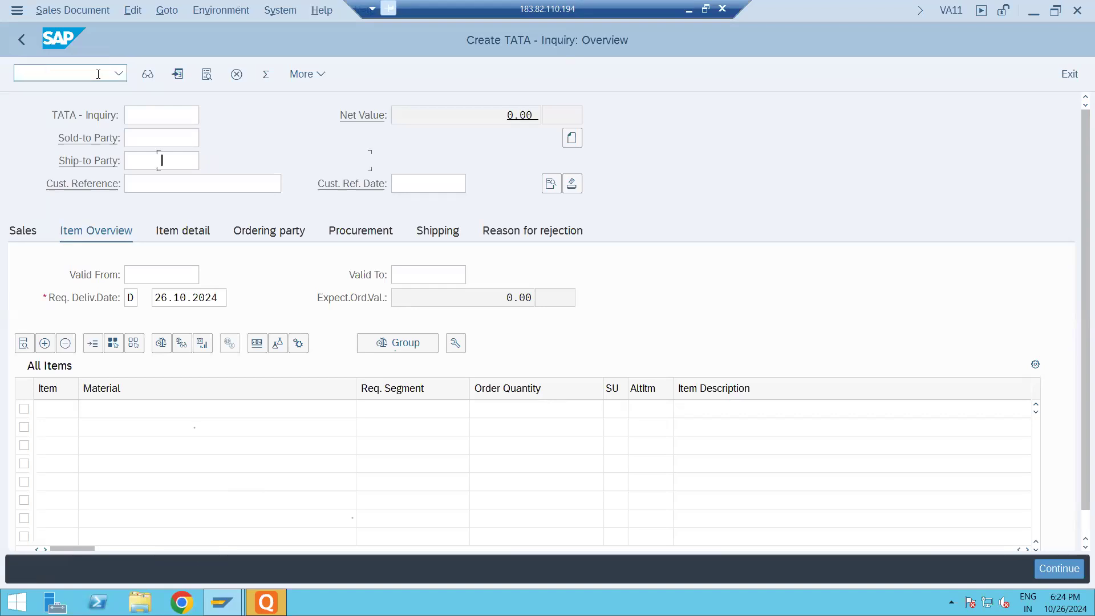
key(Return)
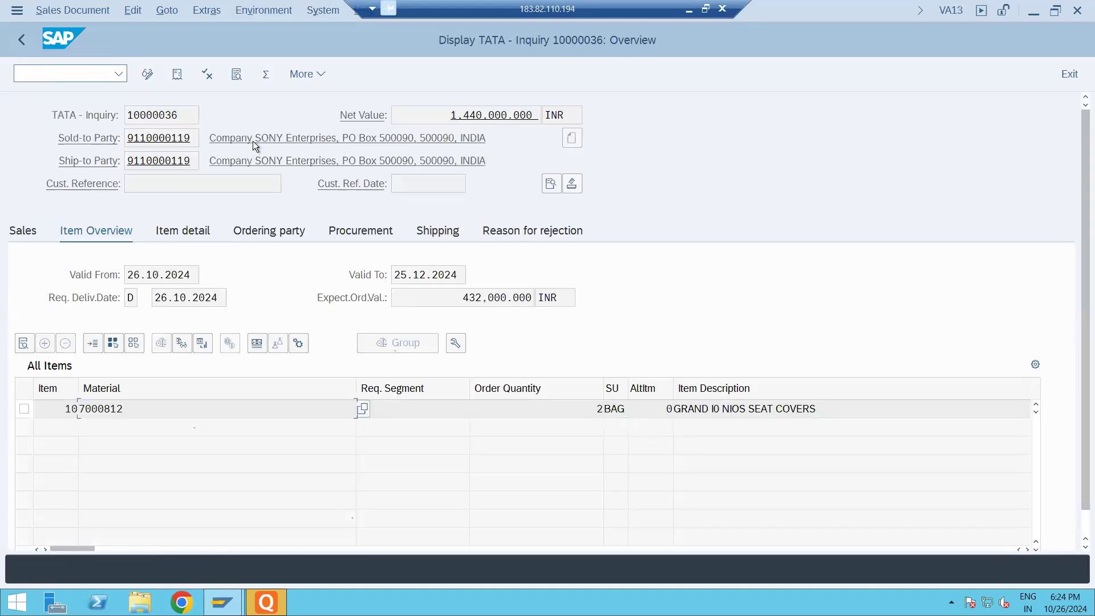
click(551, 183)
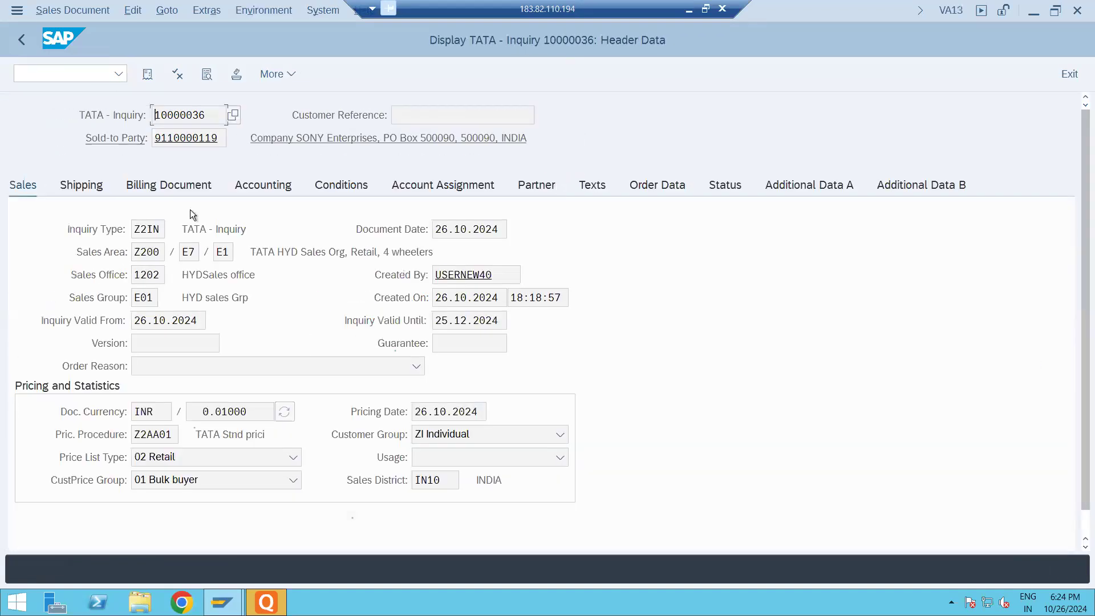
drag(161, 229, 133, 228)
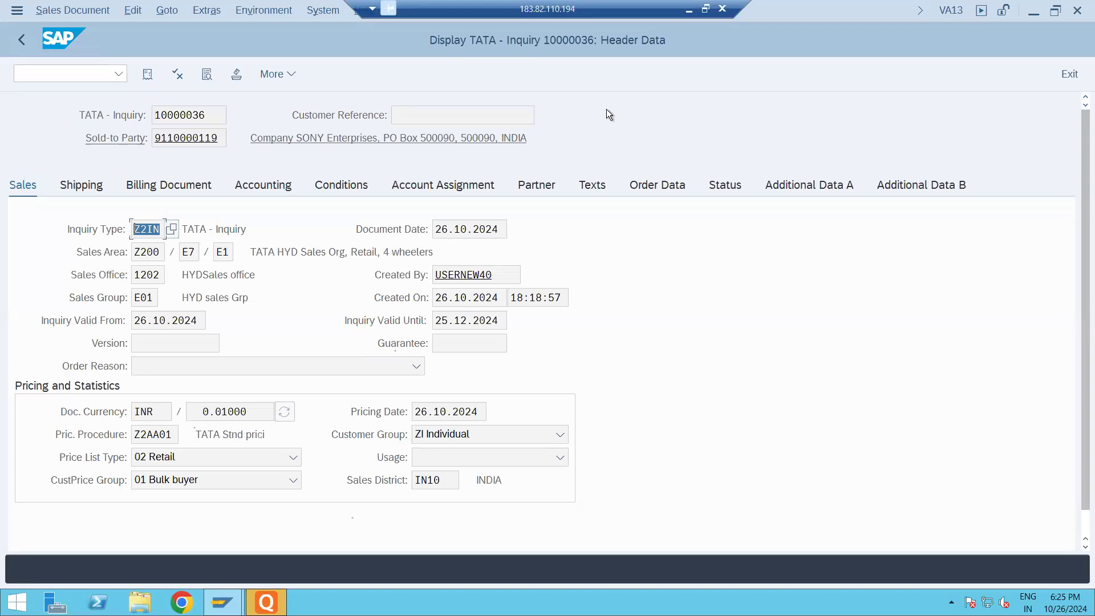
- Start a quotation of type Z2QT in transaction VA21, created with reference to an inquiry
key(ctrl+slash)
text(/nva)
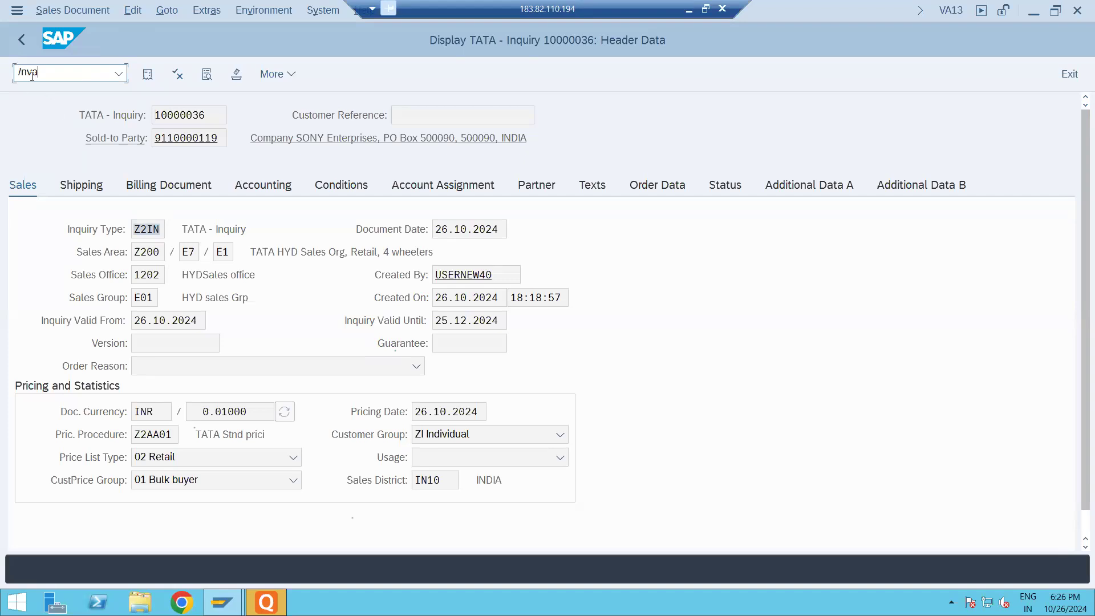
text(21)
key(Return)
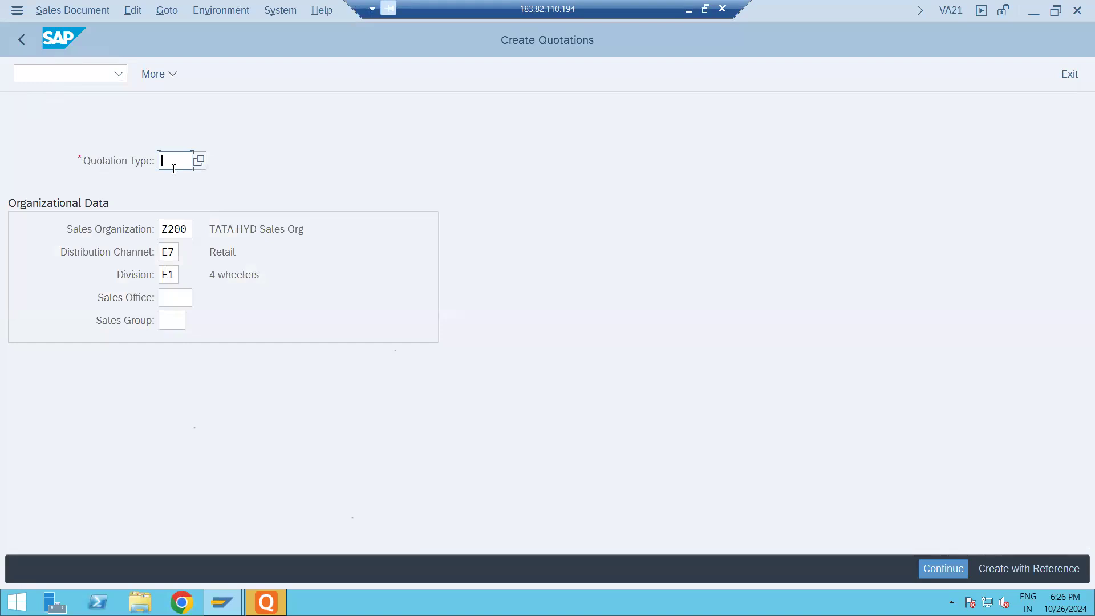
text(z2qt)
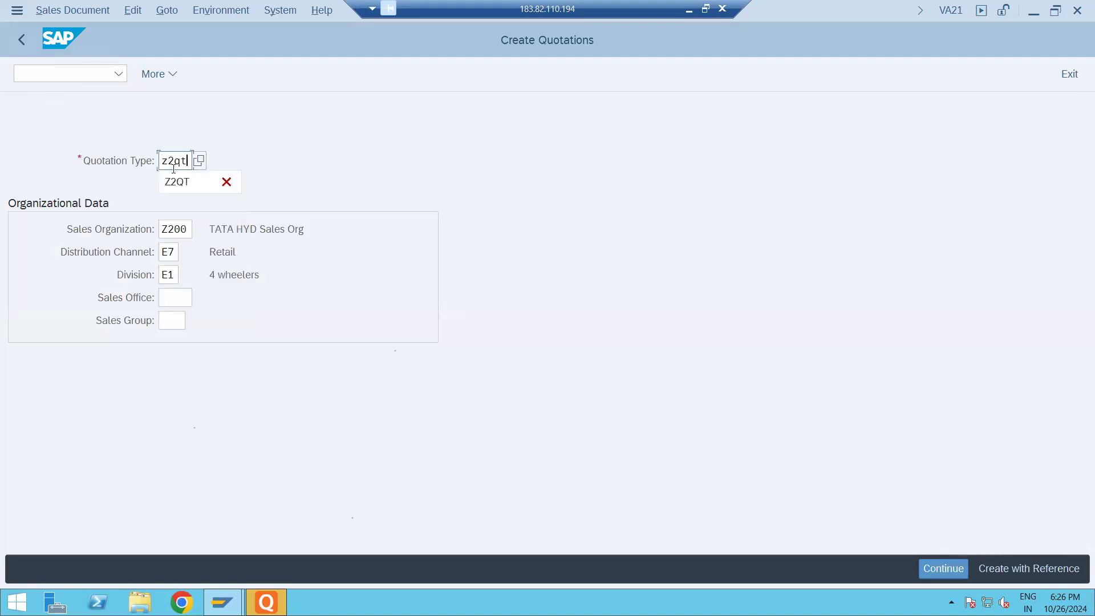
click(179, 184)
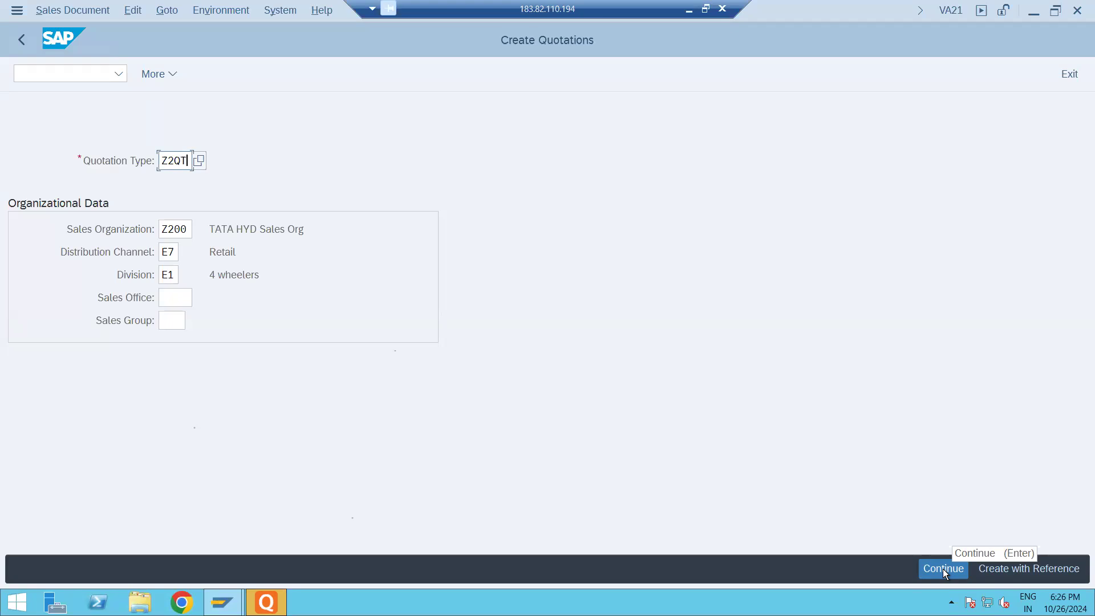
click(1017, 569)
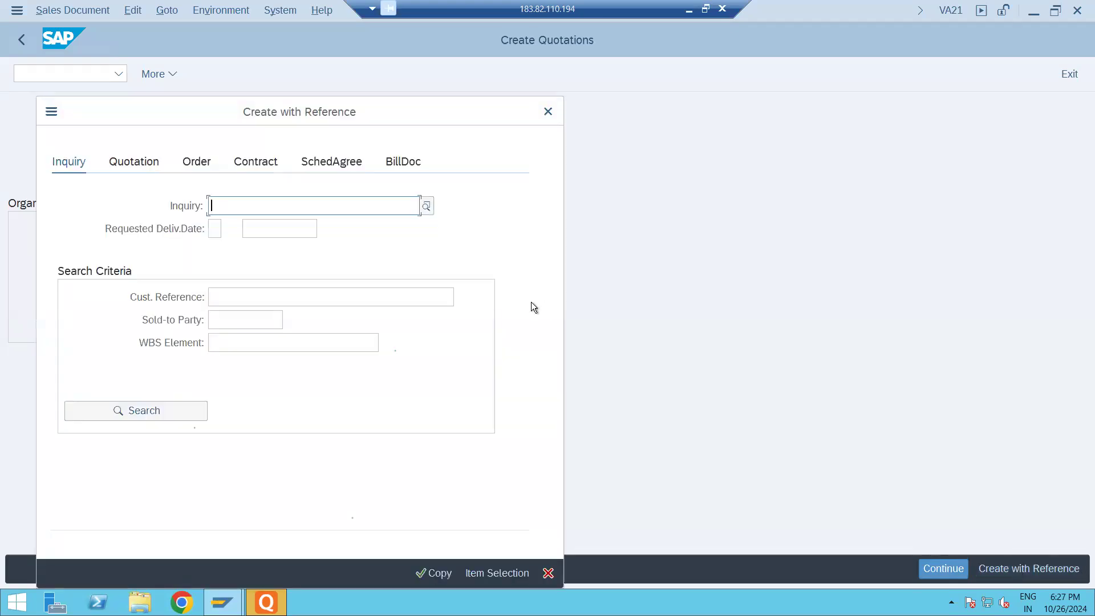
drag(200, 121, 427, 103)
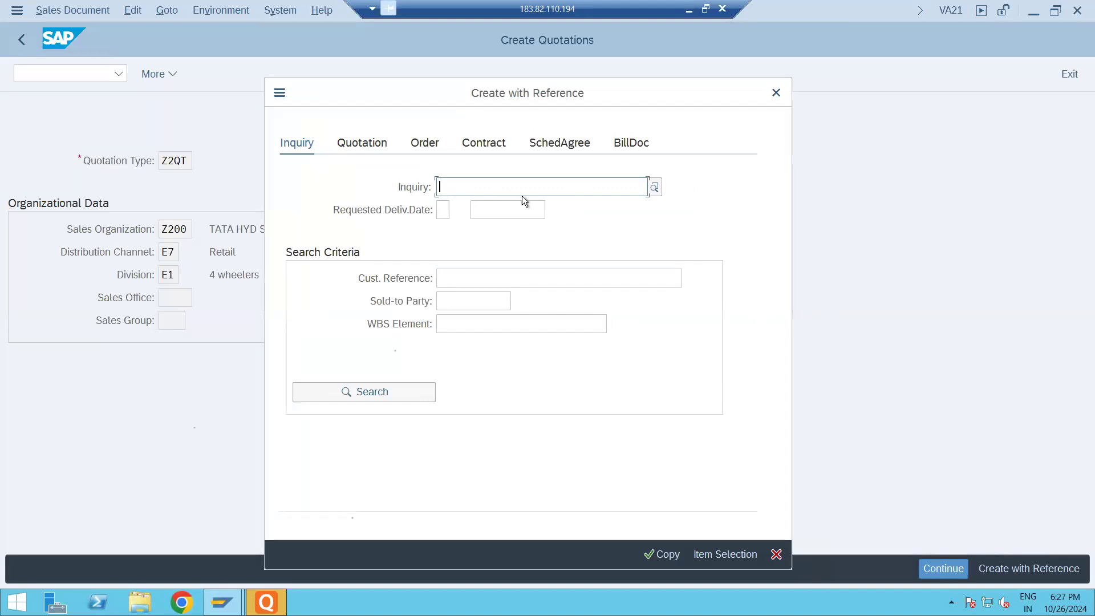
- Find the inquiry dated 26.10.2024 by customer, sales area Z200/E7/E1, office 1202, group E01 and type Z2IN, and copy it into the quotation
click(655, 190)
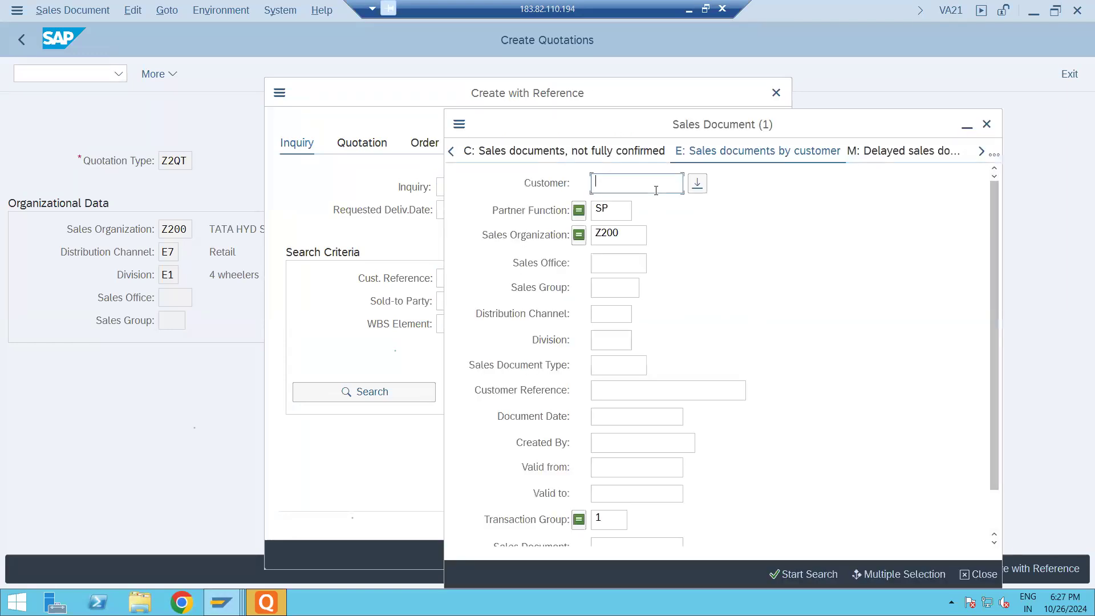
drag(633, 231, 593, 238)
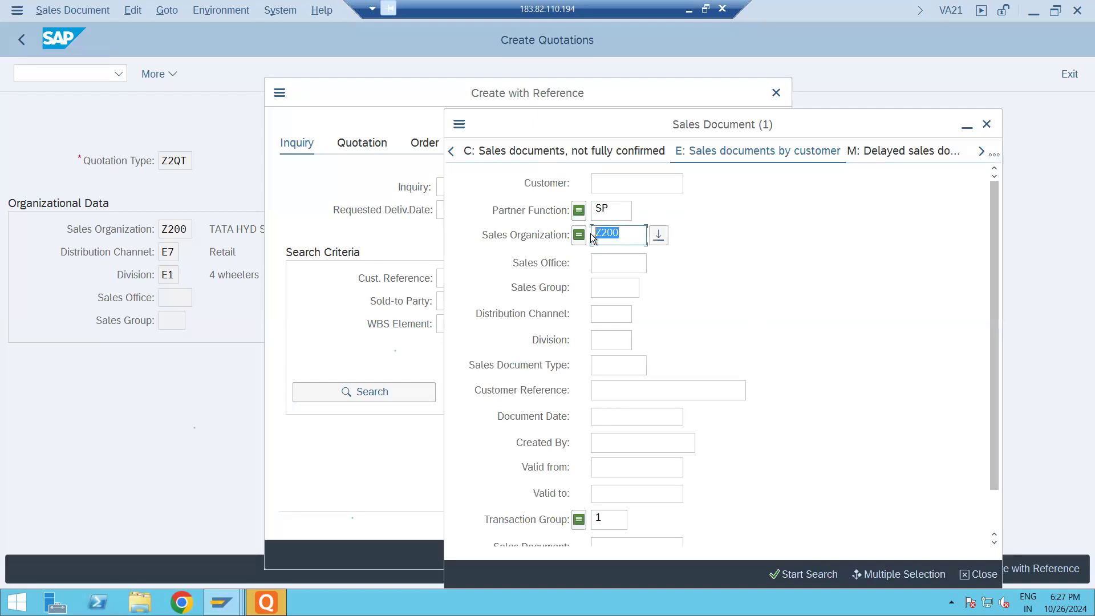
right_click(797, 574)
click(781, 574)
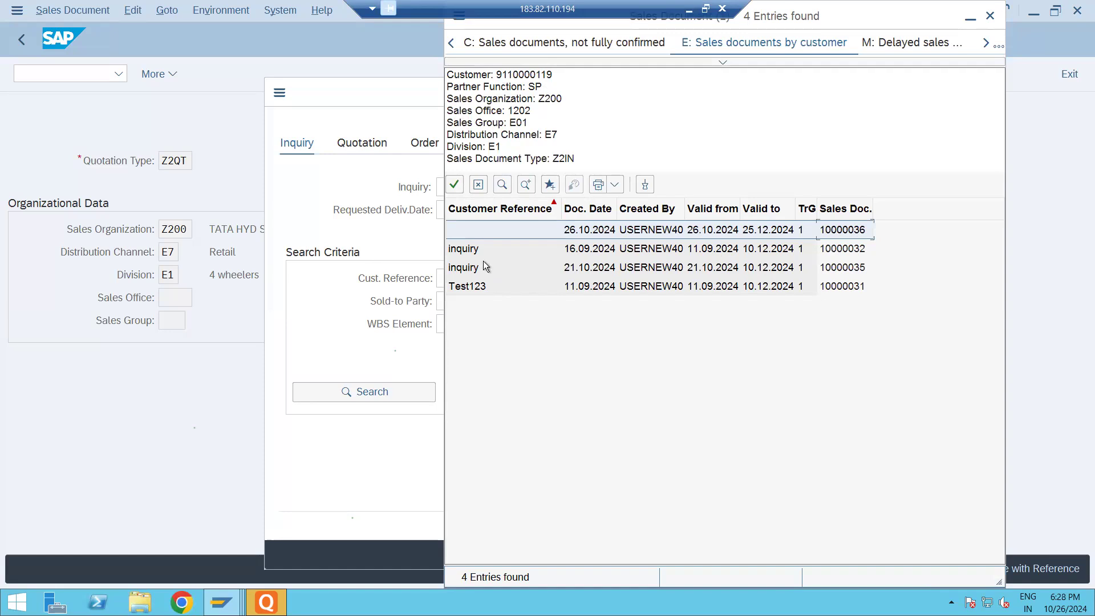
drag(832, 20, 689, 90)
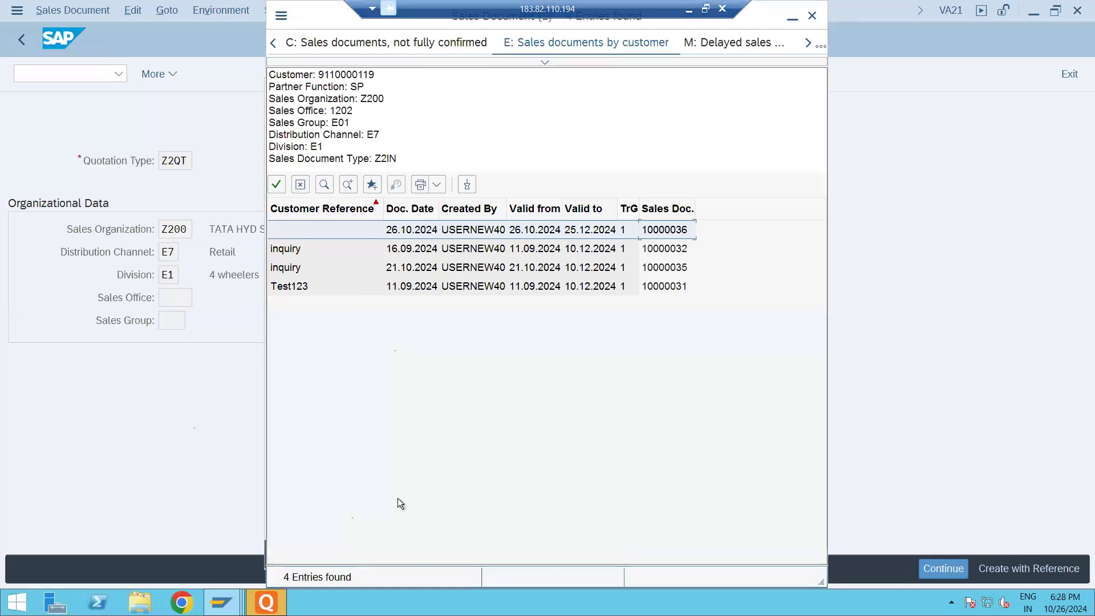
double_click(509, 229)
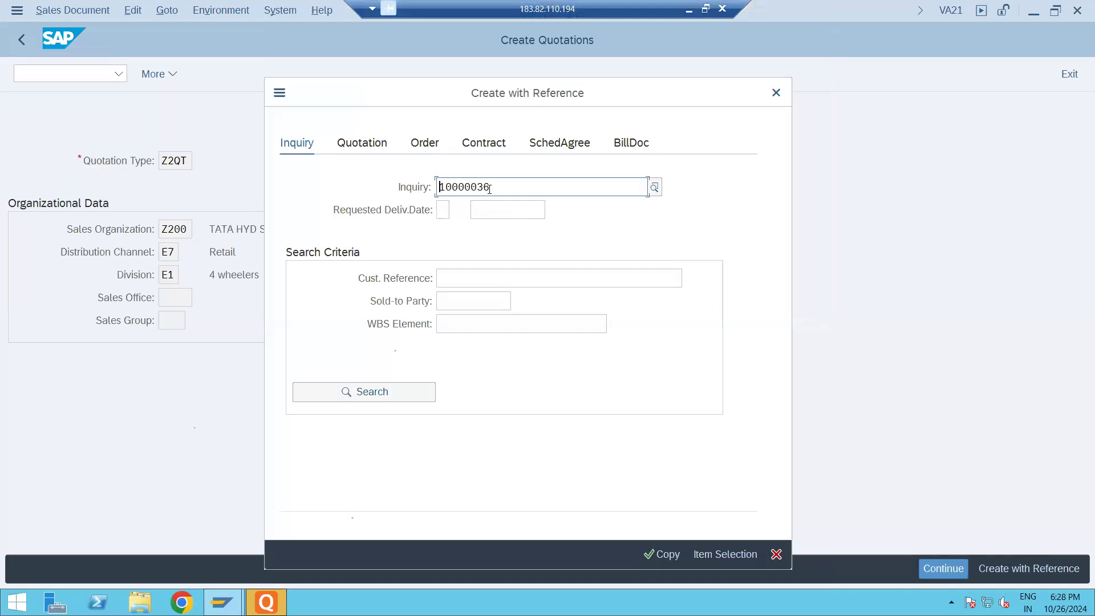
click(664, 553)
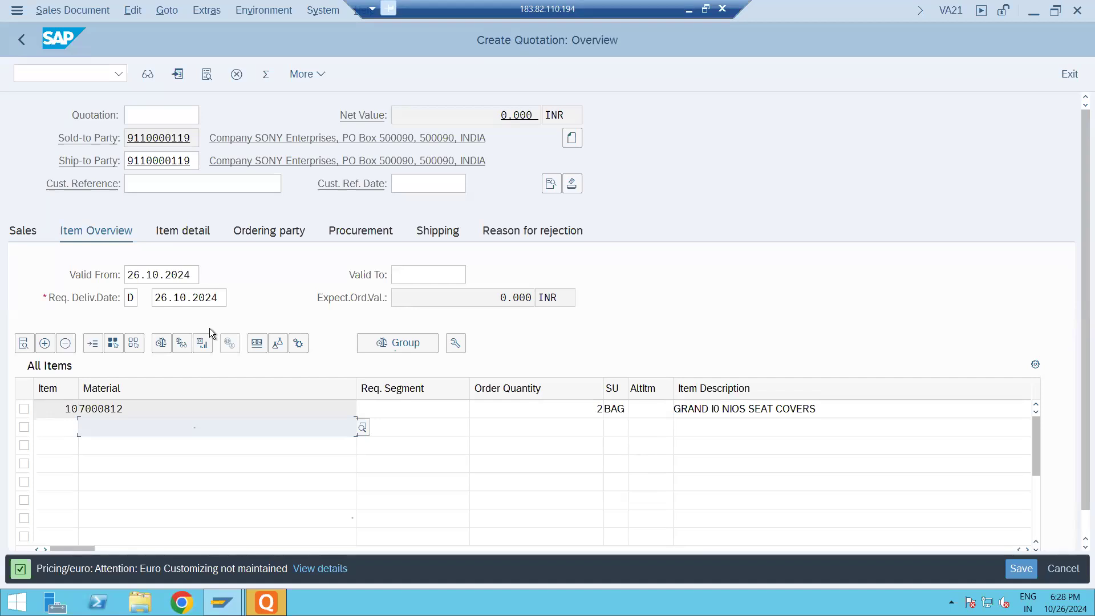
- Set the quotation's customer reference to "Quotation"
click(180, 184)
text(Quotation)
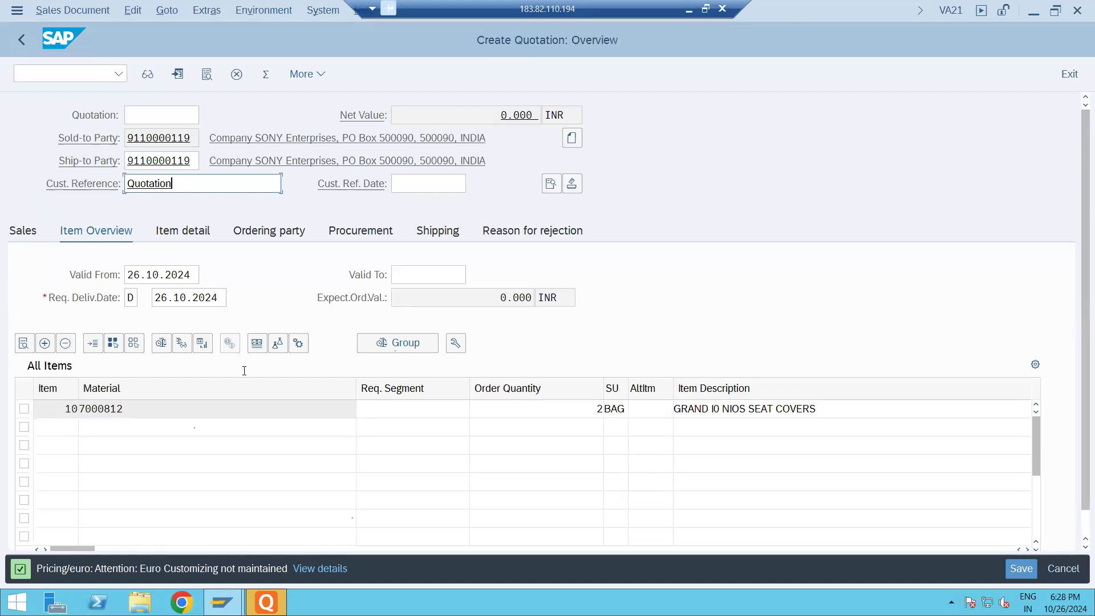
- Add condition type Z200 with an amount of 800000 to the pricing conditions of quotation item 10
double_click(260, 412)
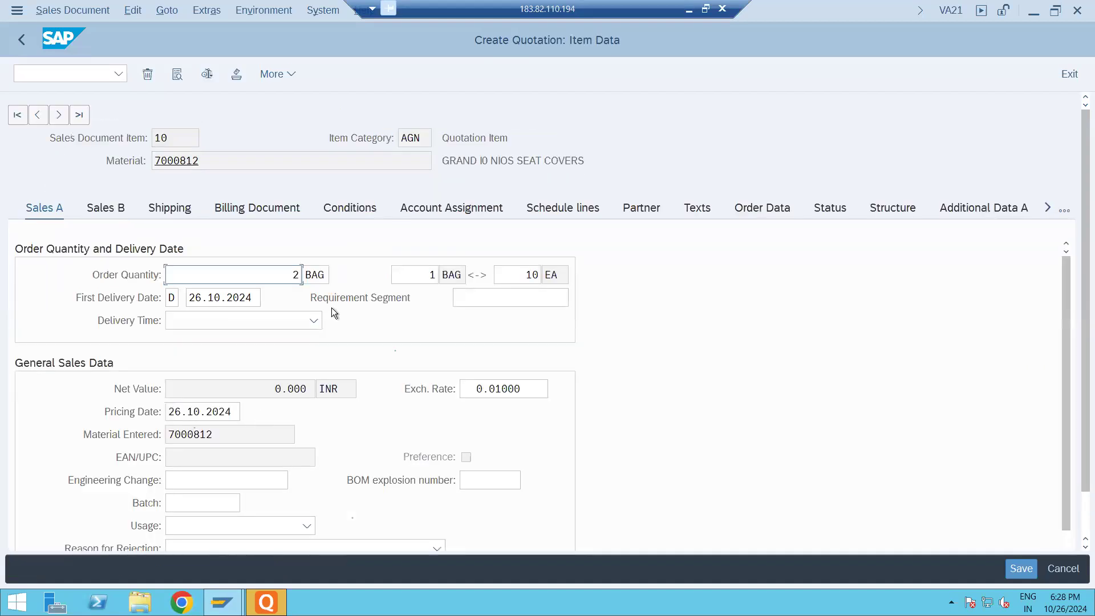
click(347, 209)
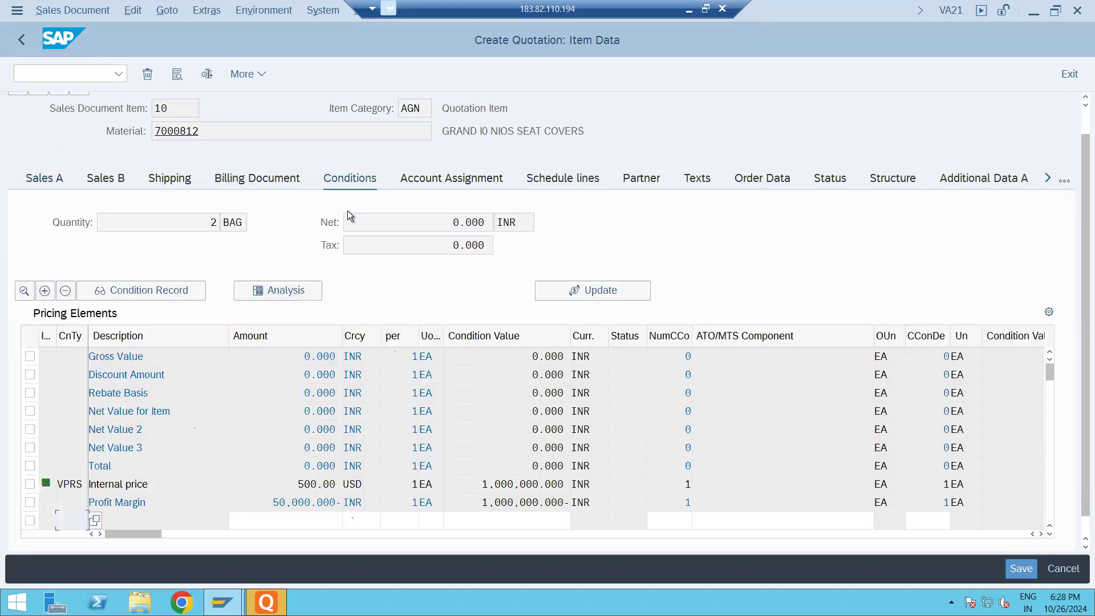
text(z200)
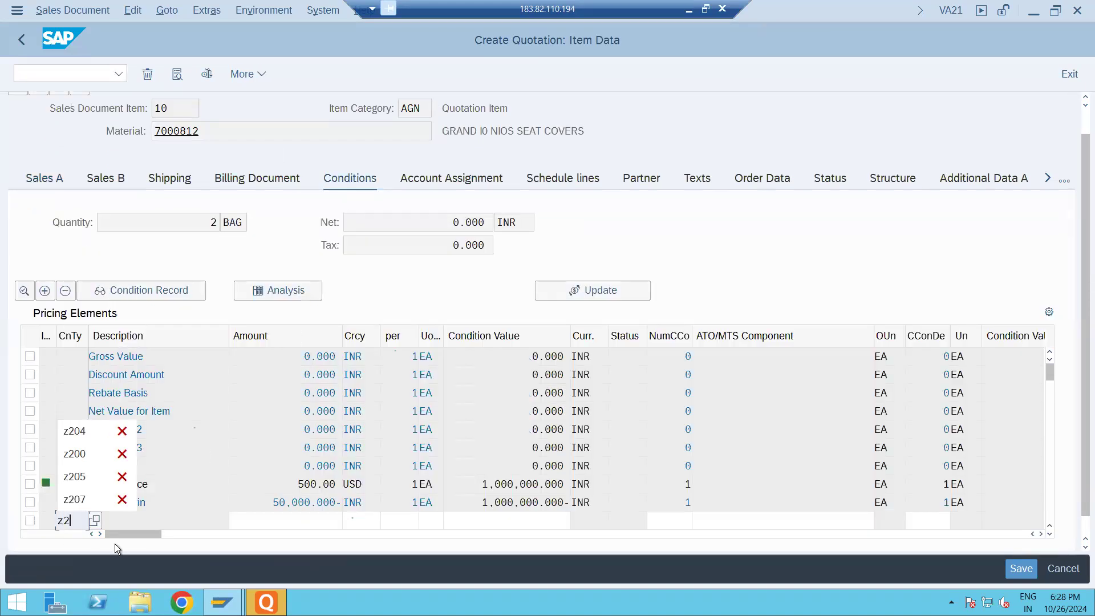
key(Tab)
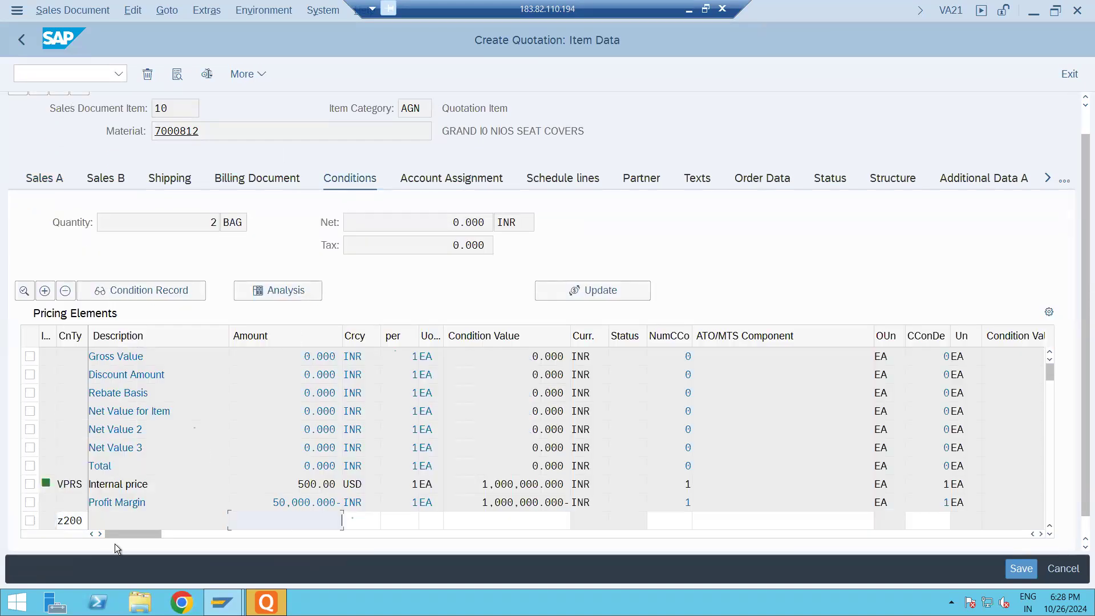
text(800000)
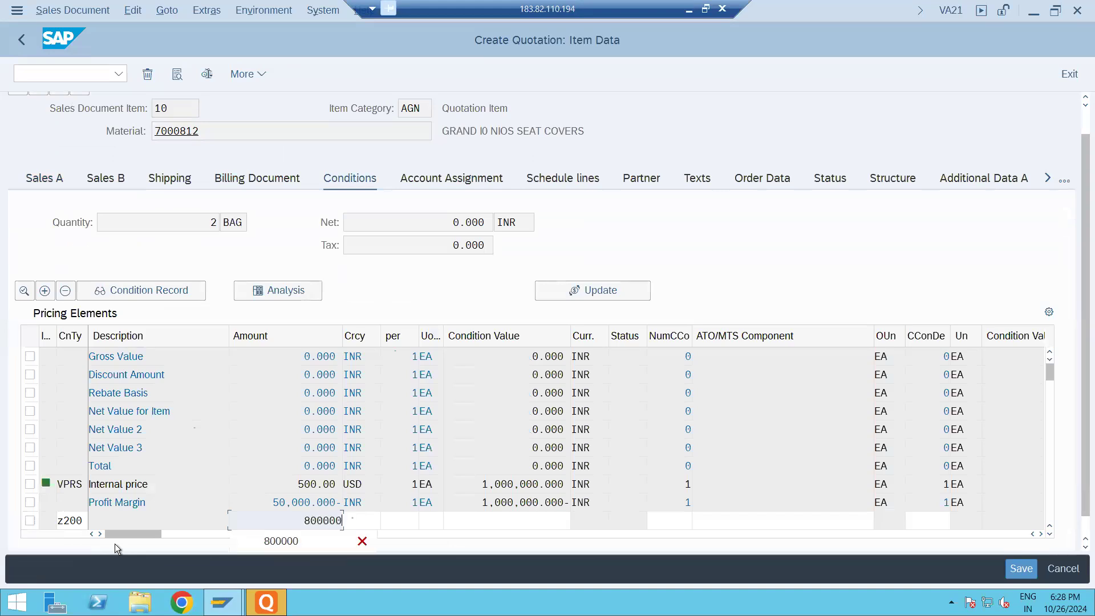
key(Return)
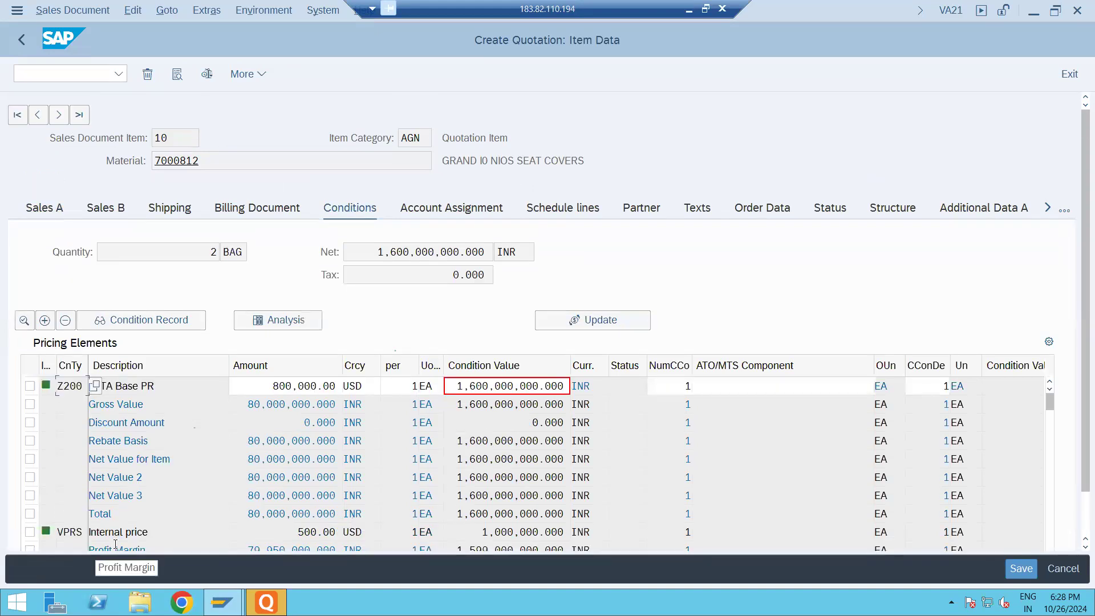
- Add discount condition type Z204 with 10 % to the item's pricing elements and review the resulting conditions
click(1049, 497)
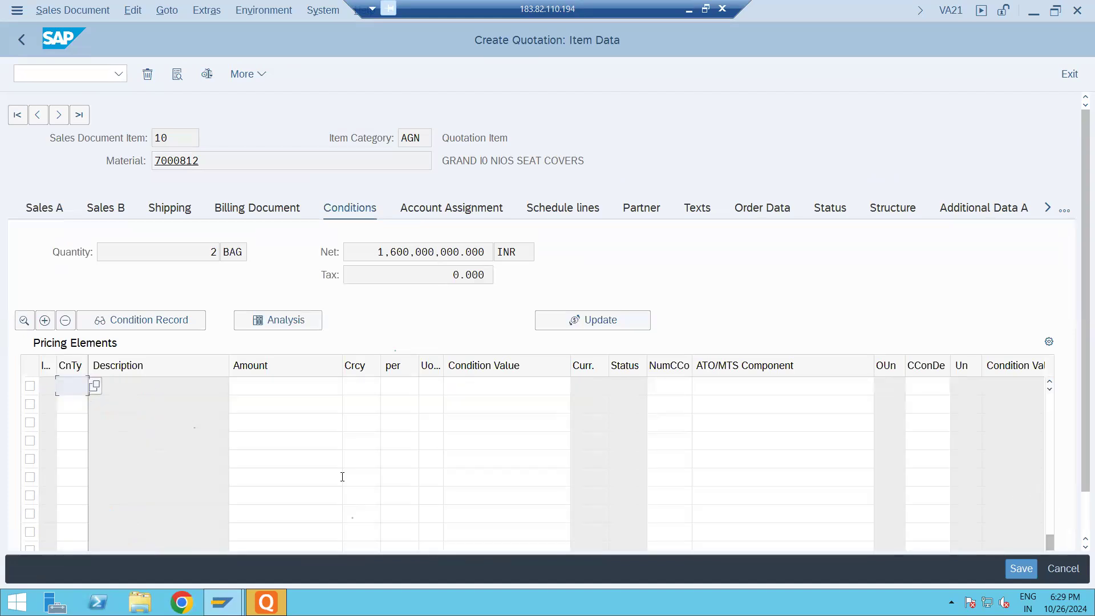
text(z204)
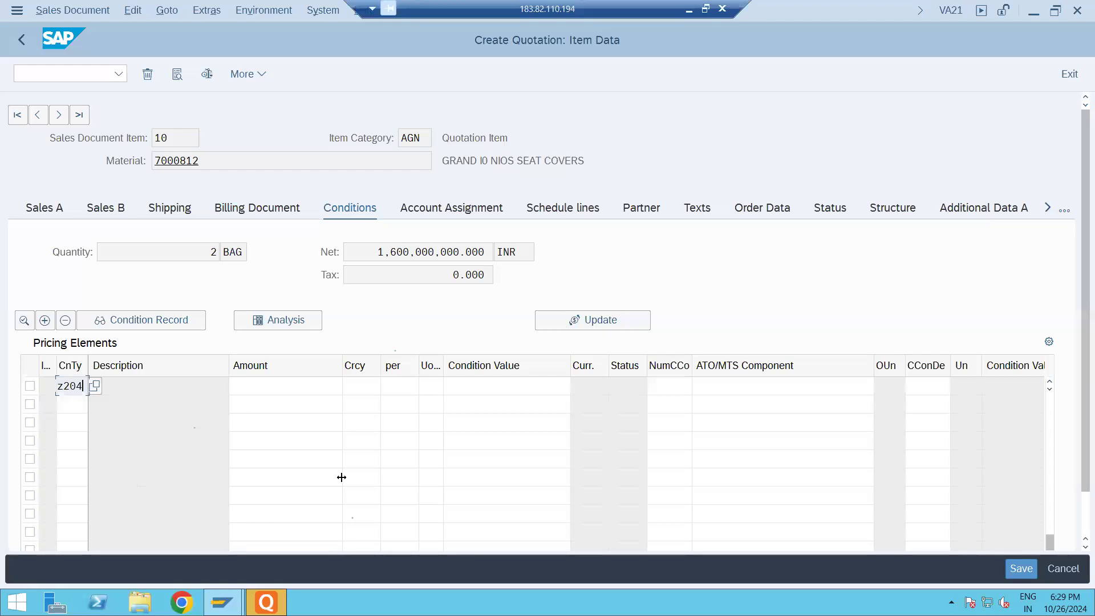
key(Tab)
text(10)
key(Return)
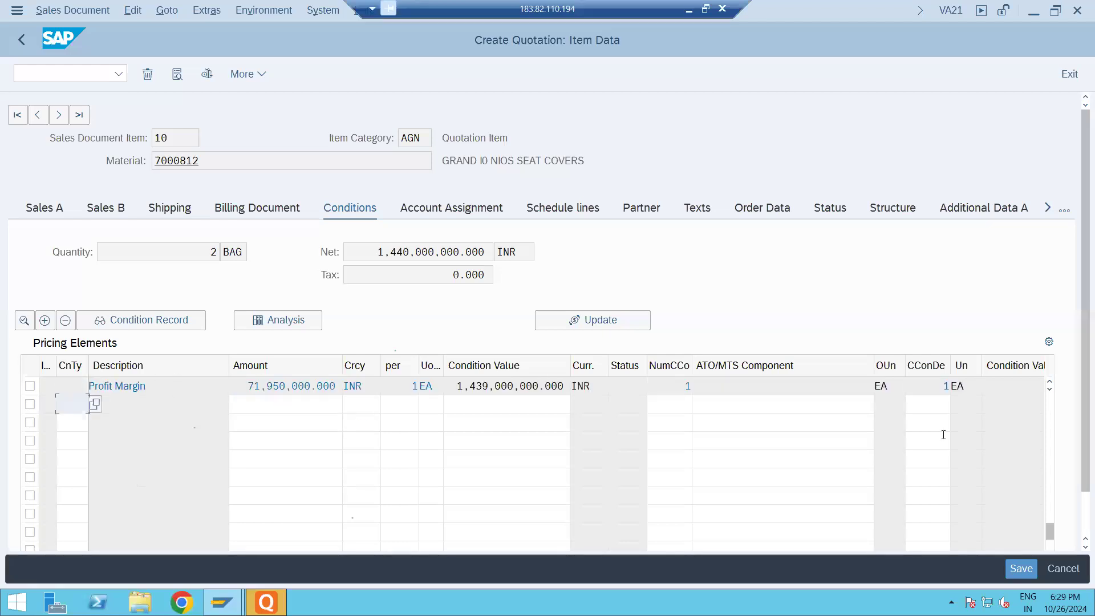
click(1049, 412)
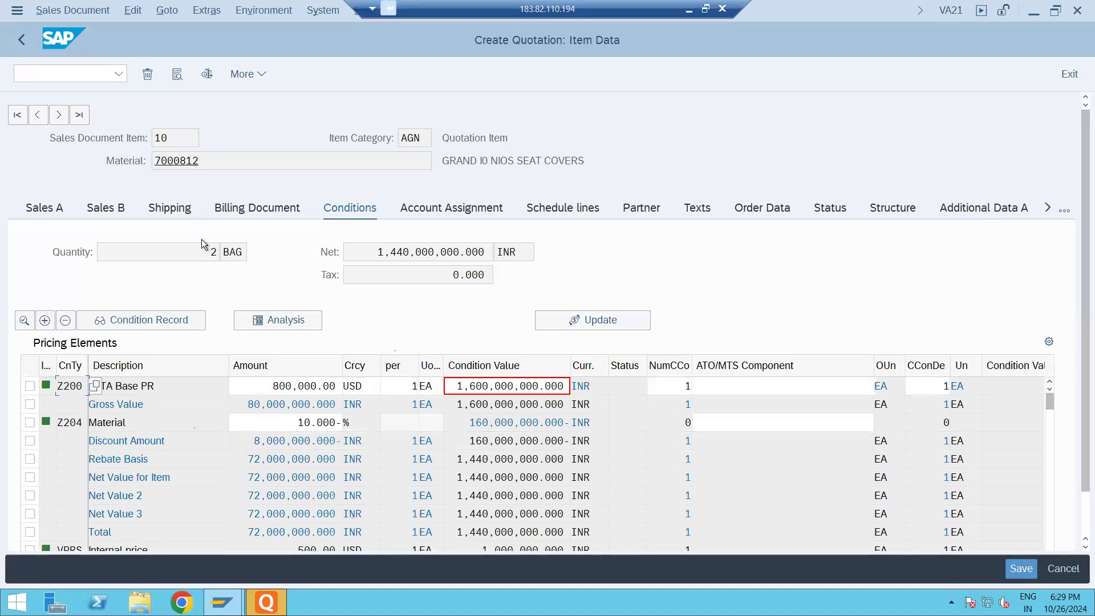
- Complete the missing Quotation Valid To date from the incompletion log with 25.12.2024 and return to the item data
click(50, 207)
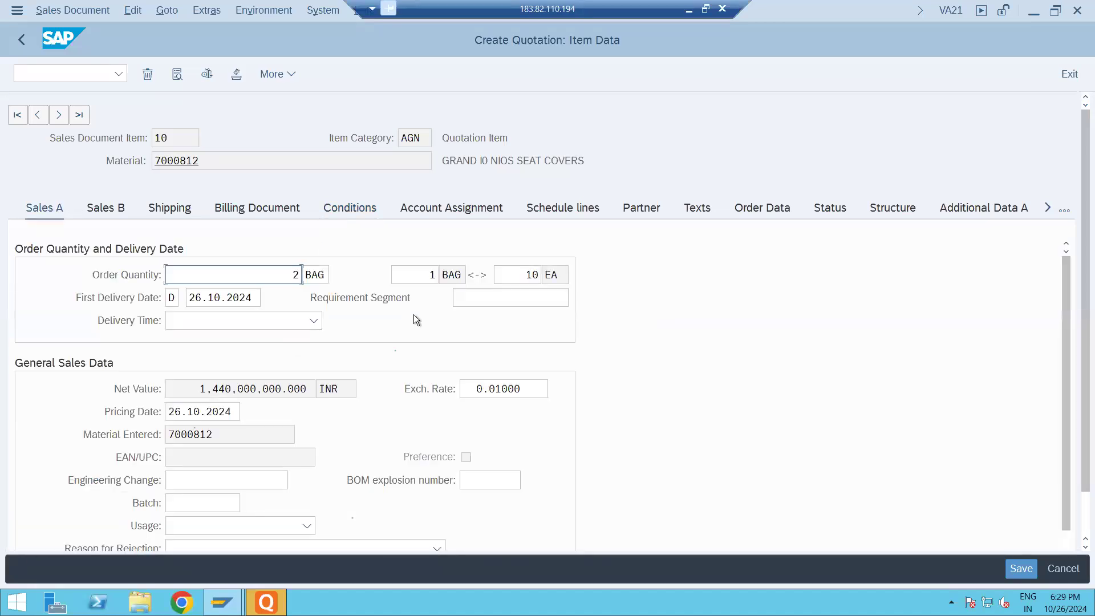
click(134, 11)
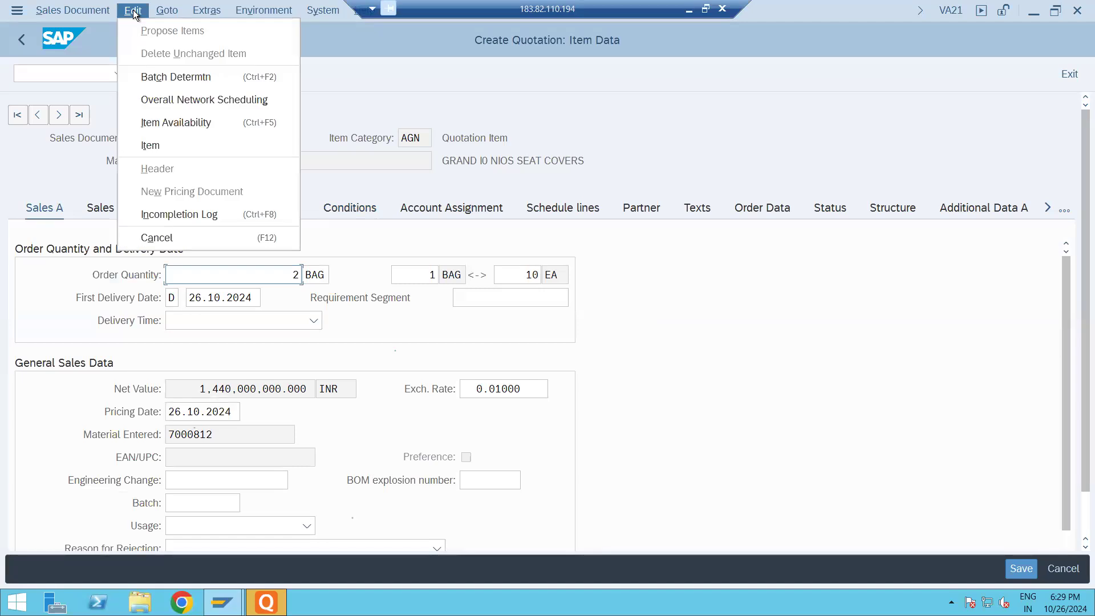
click(176, 215)
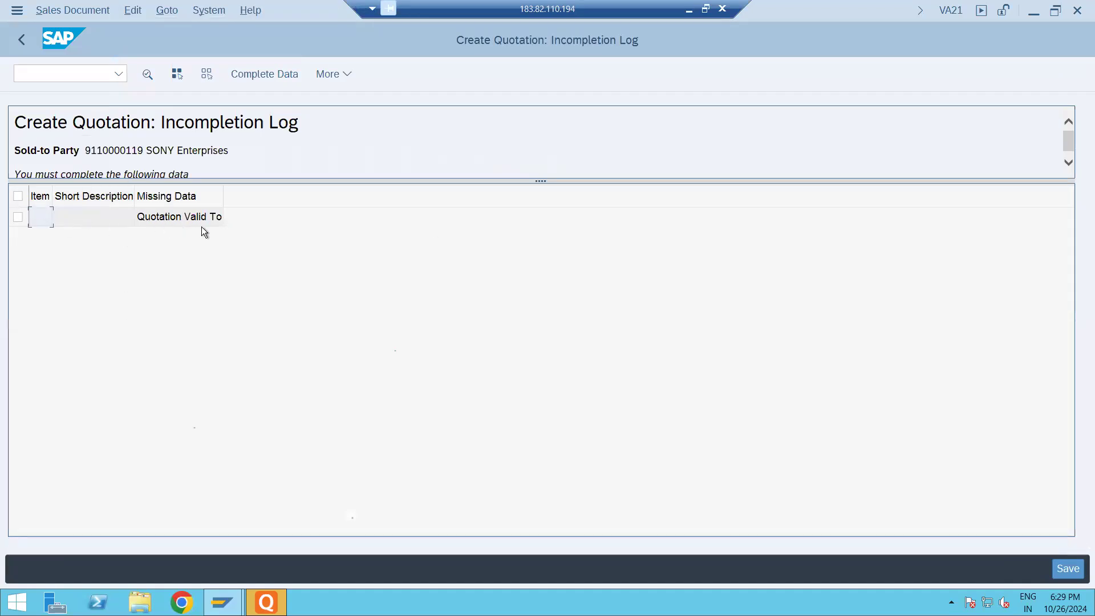
click(17, 195)
click(280, 73)
click(455, 321)
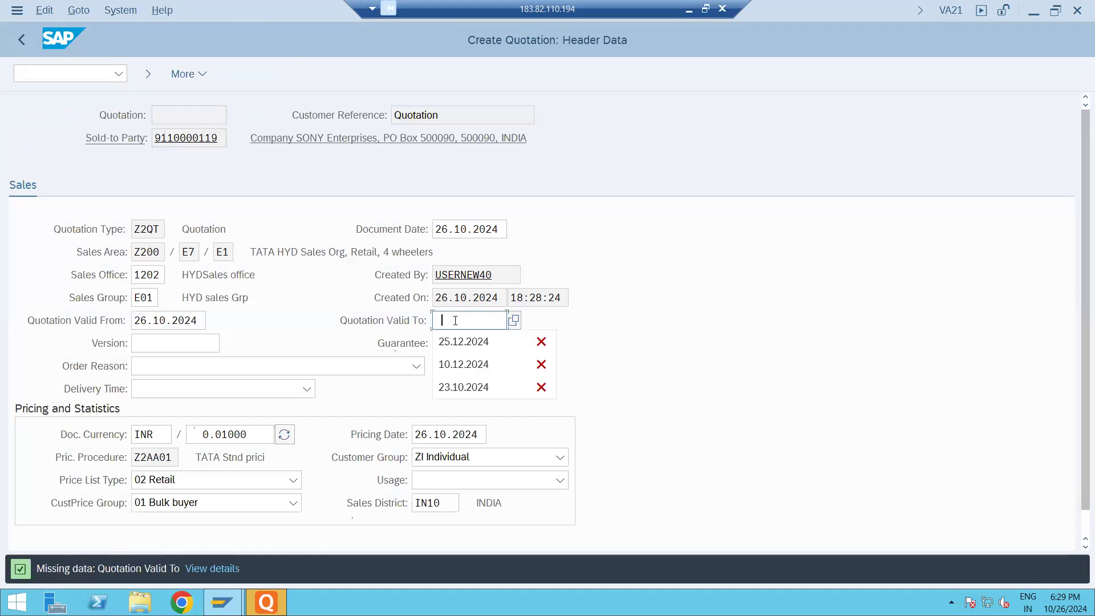
click(458, 341)
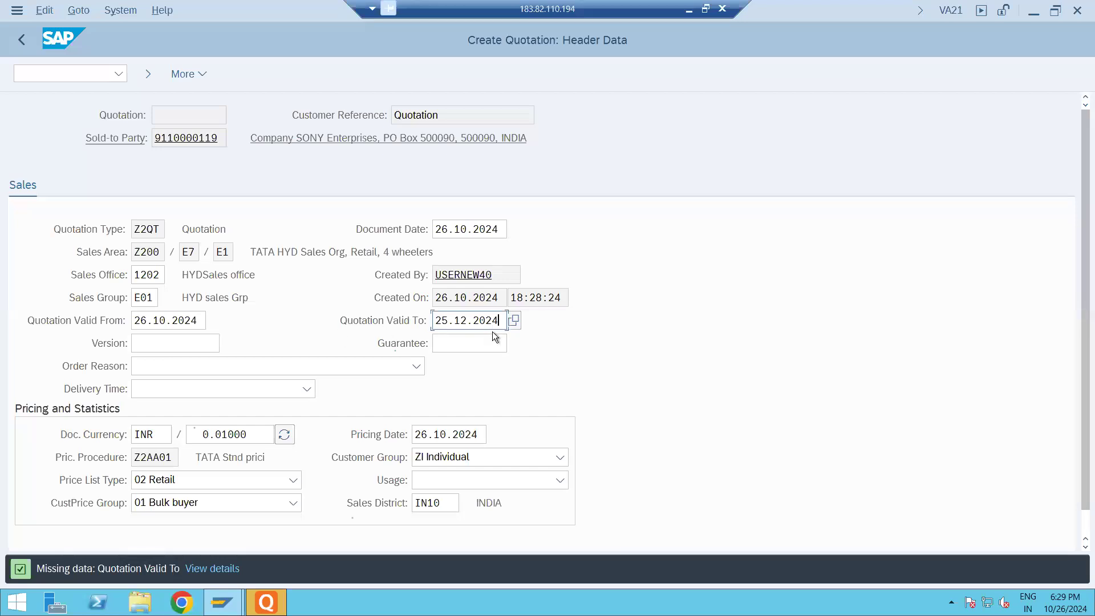
key(Return)
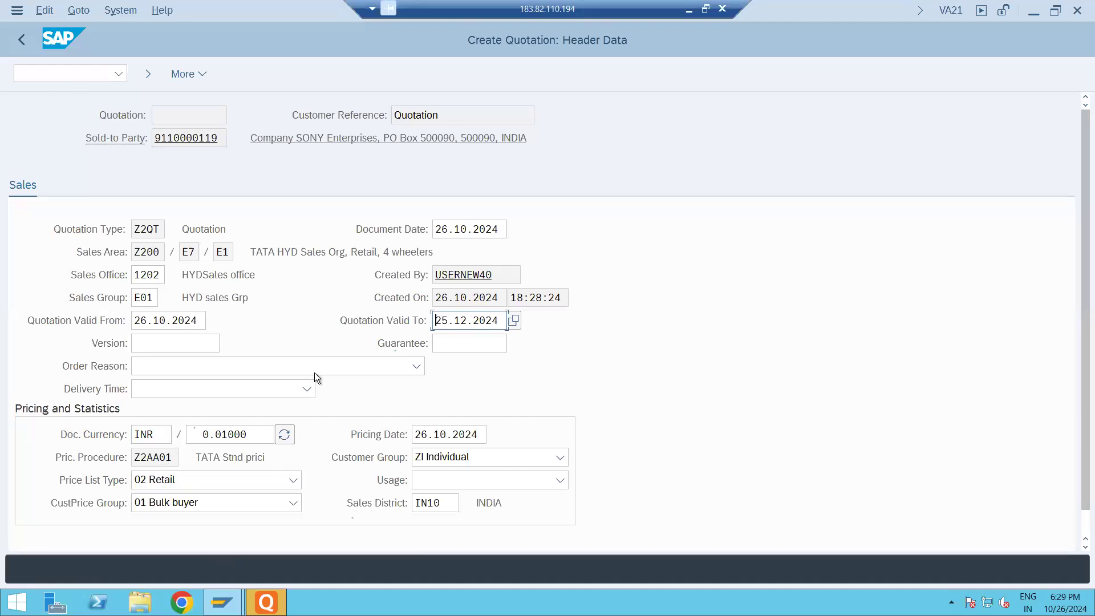
click(21, 39)
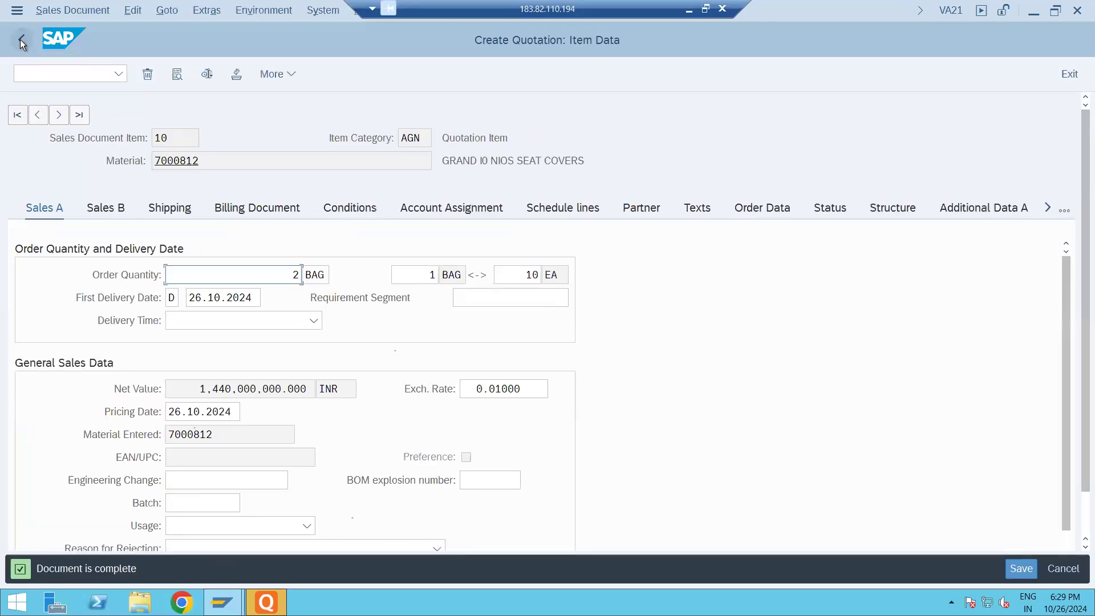
- Check the item's shipping data and save the quotation
click(168, 208)
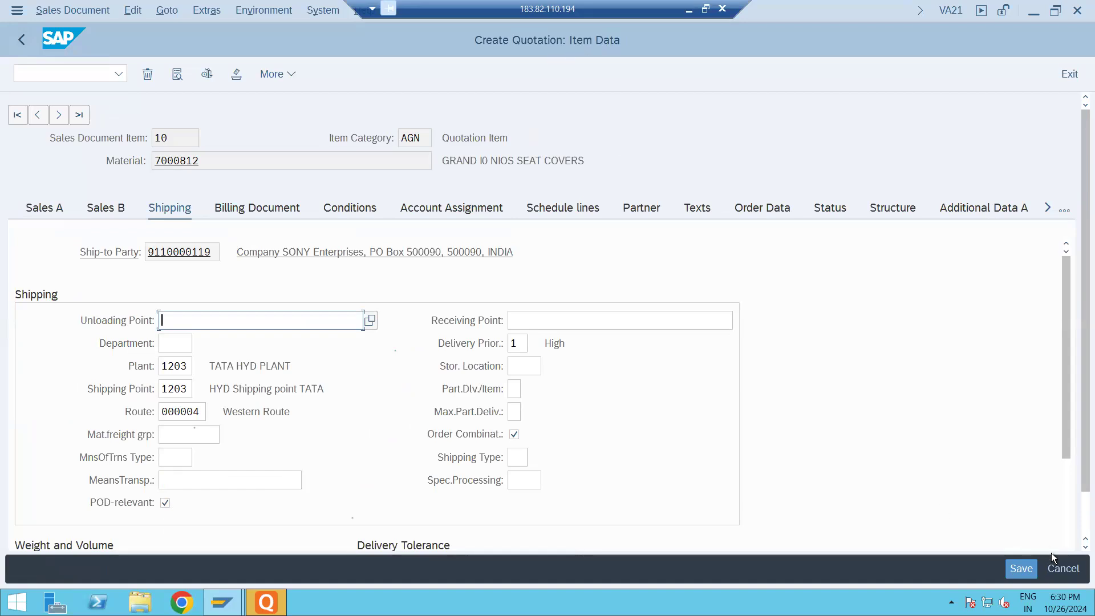
click(1021, 569)
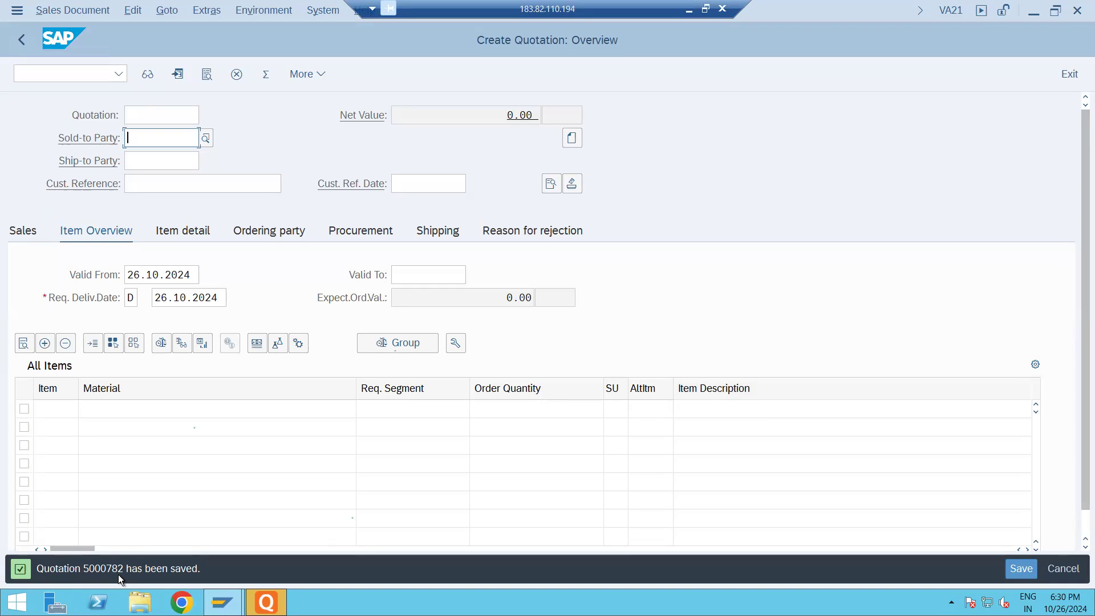
- Leave the remote SAP session and open the SAP SD DEMO document in Word, dismissing the default-program and activation dialogs
click(96, 75)
text(/nva)
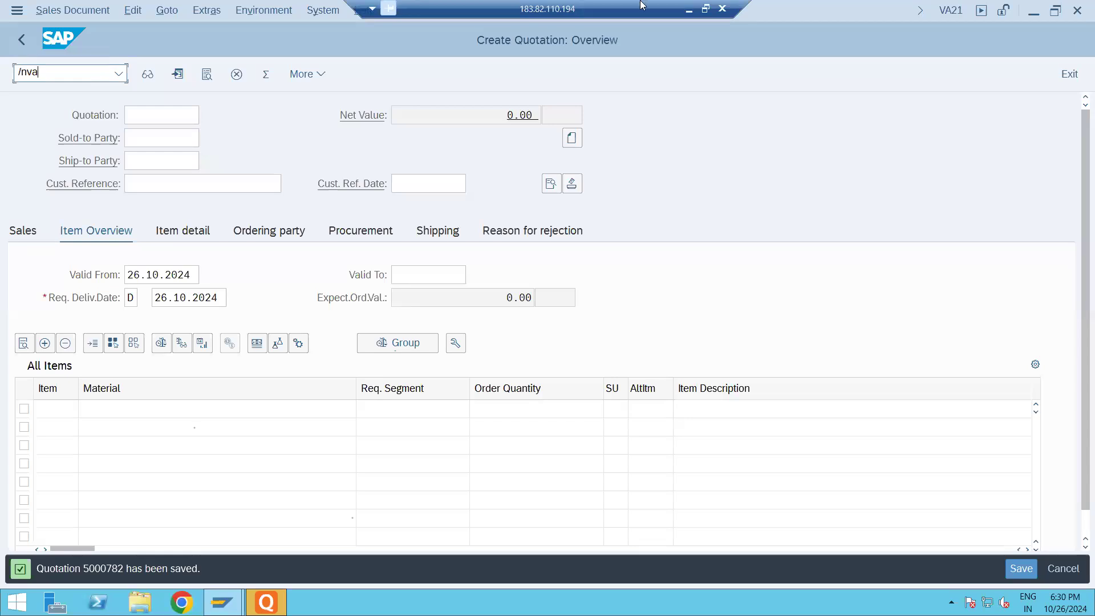
click(689, 11)
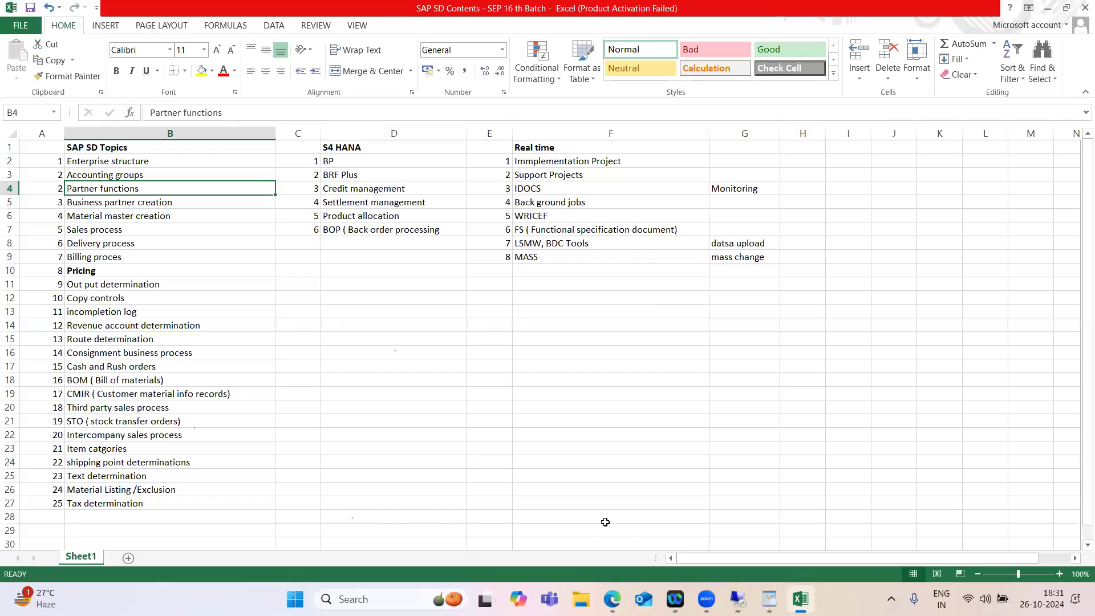
mouse_move(737, 599)
key(super+d)
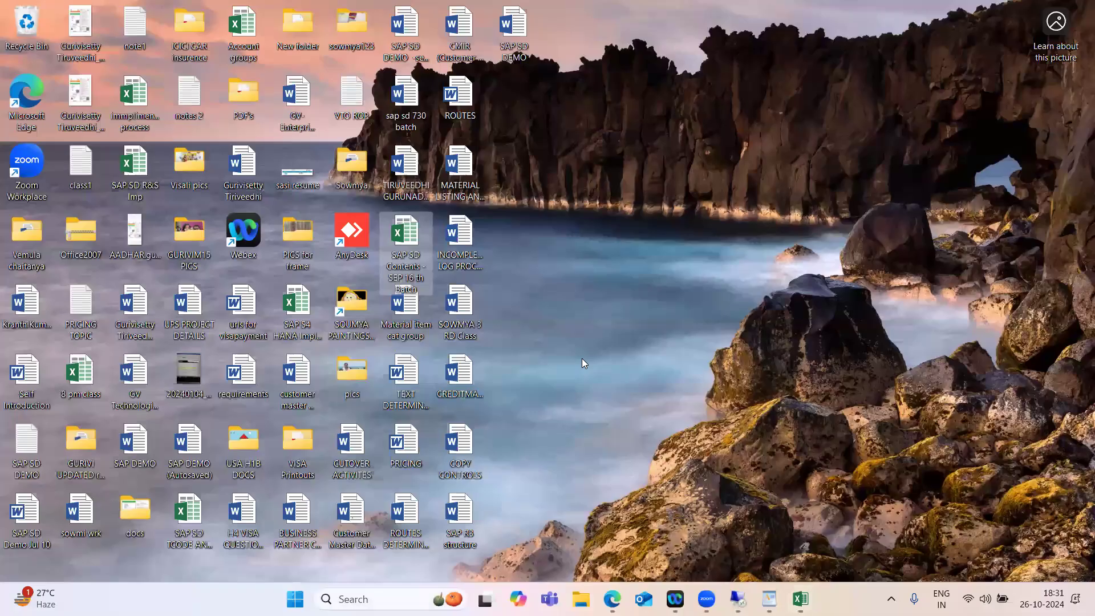
double_click(523, 38)
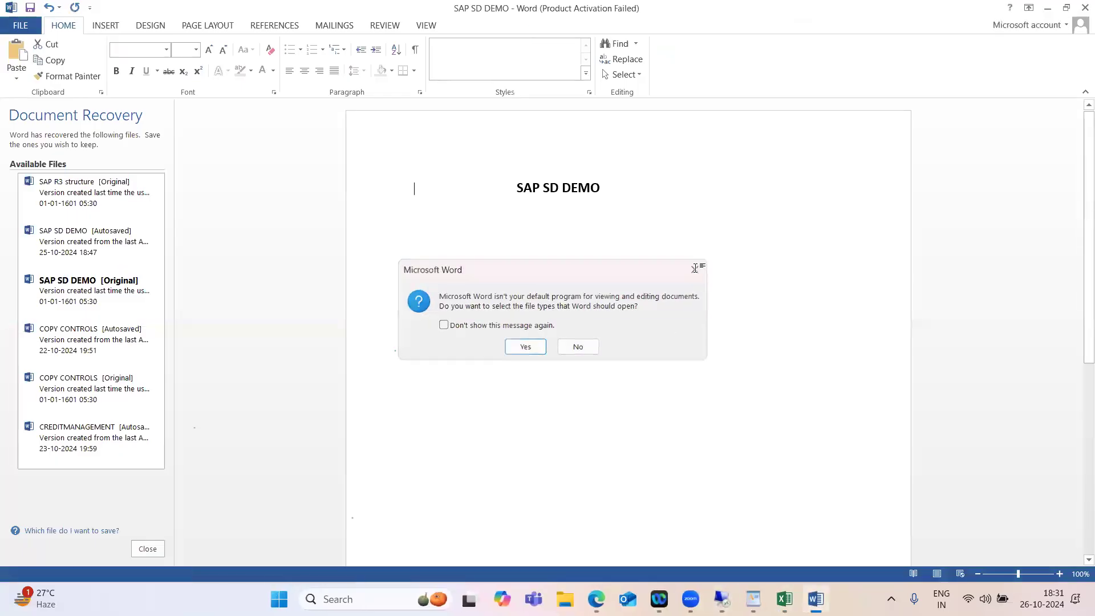
click(695, 268)
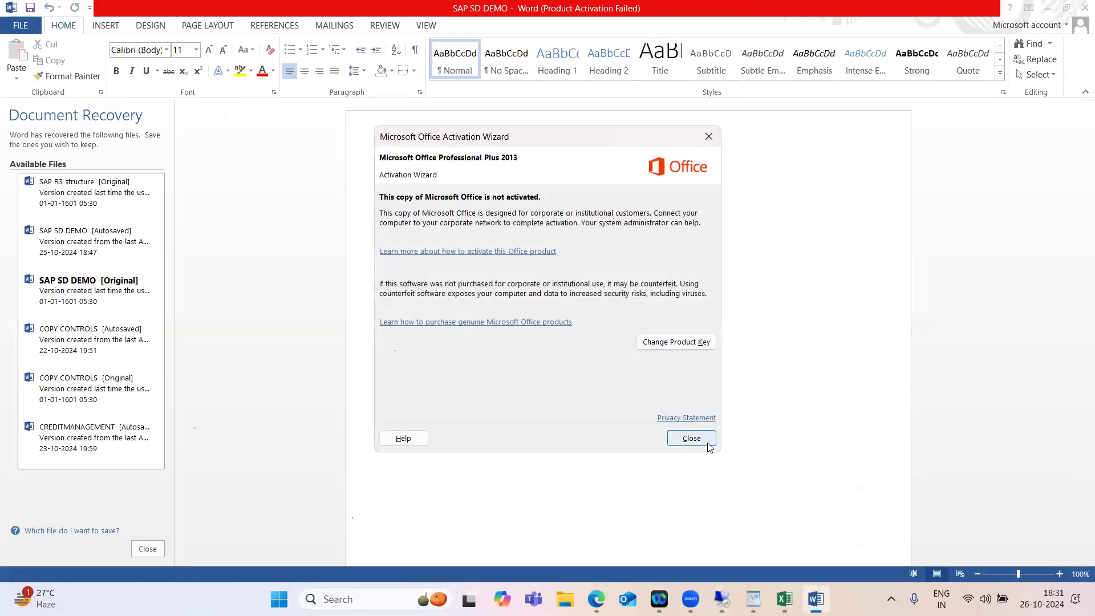
click(706, 438)
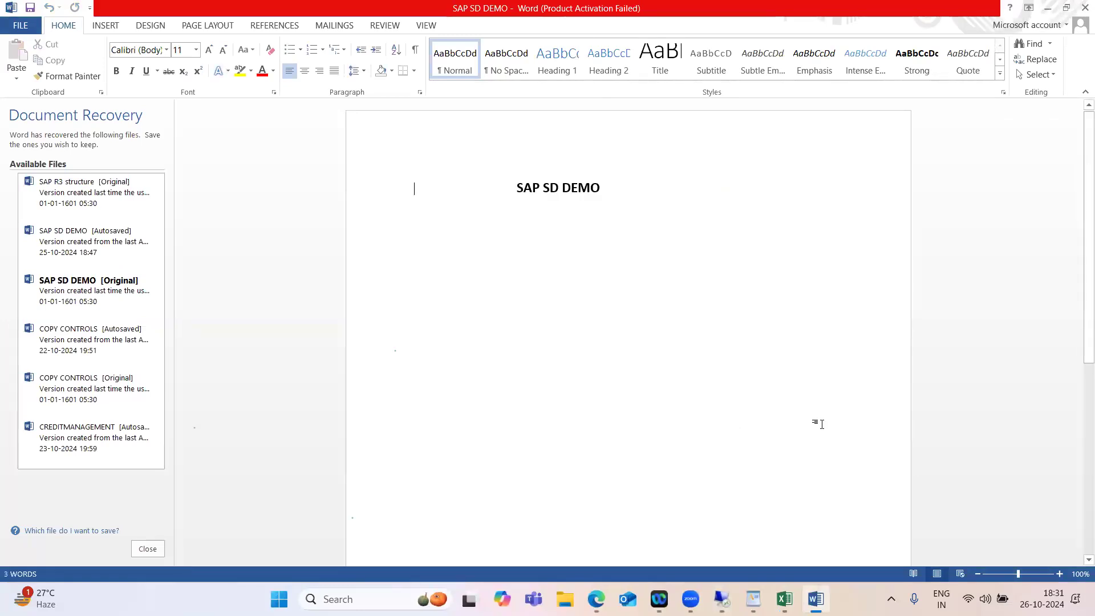
- Discard the recovered Word files and minimize the SAP SD DEMO document after looking through it
click(148, 548)
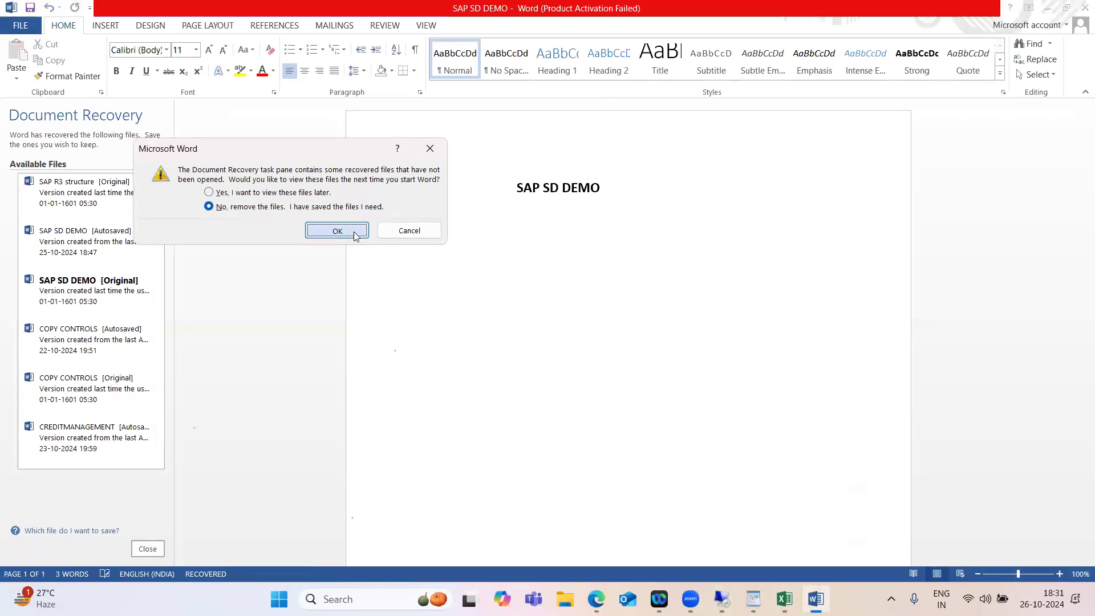
click(355, 235)
drag(1078, 205, 1080, 490)
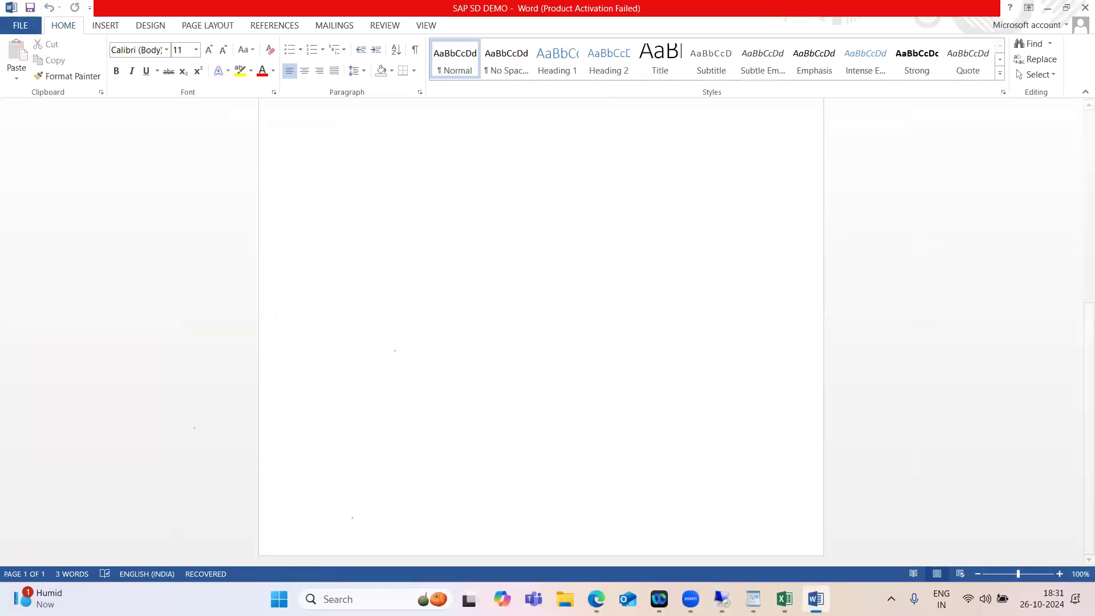
key(super+Down)
key(super+Down)
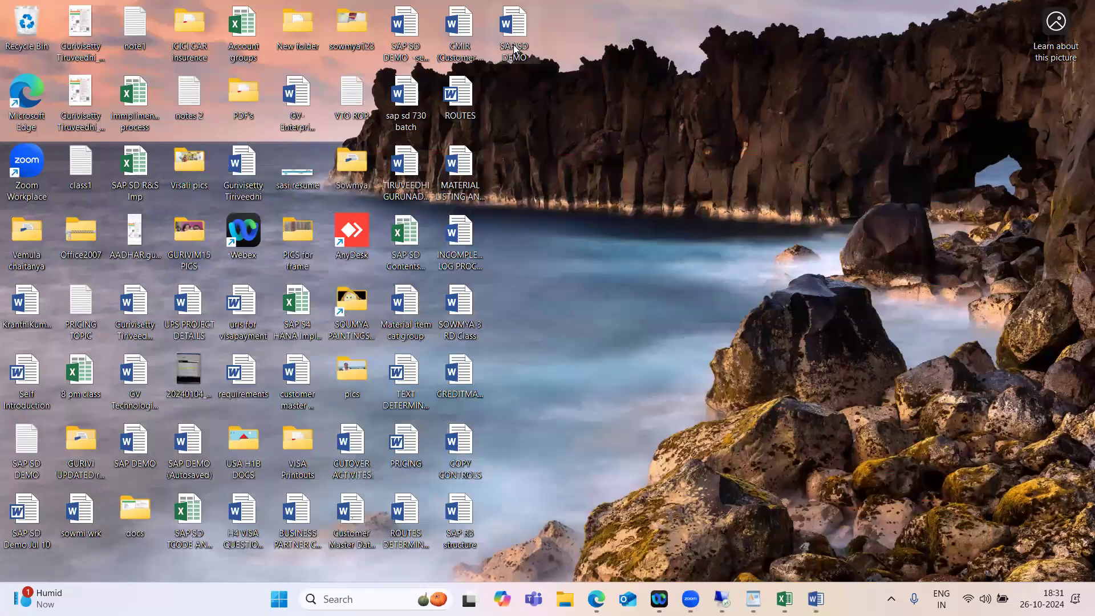
- Examine the Inquiry, Quotation and Sales Order stages of the OTC cycle in the SAP SD DEMO -sep 16 document and return to the remote SAP session
double_click(406, 25)
drag(1087, 188, 1075, 565)
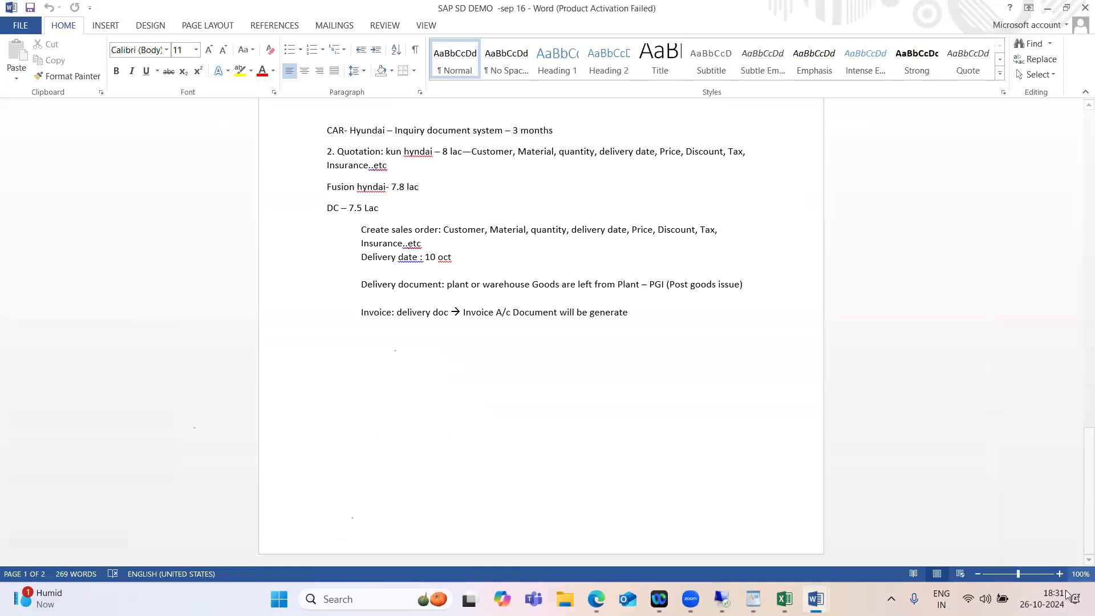
drag(1081, 481, 1080, 437)
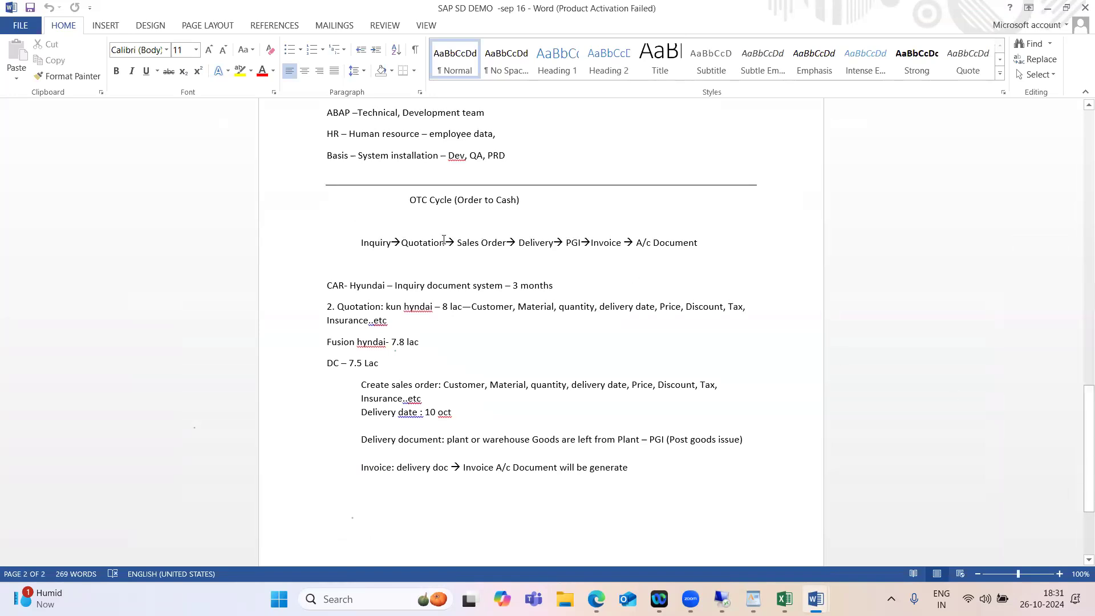
double_click(349, 250)
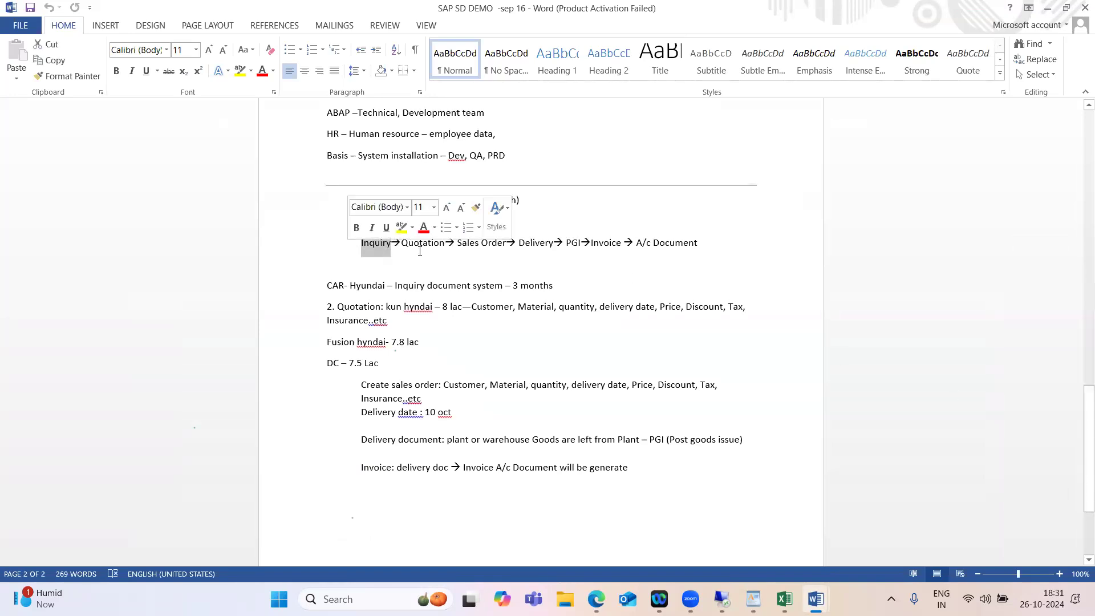
double_click(443, 247)
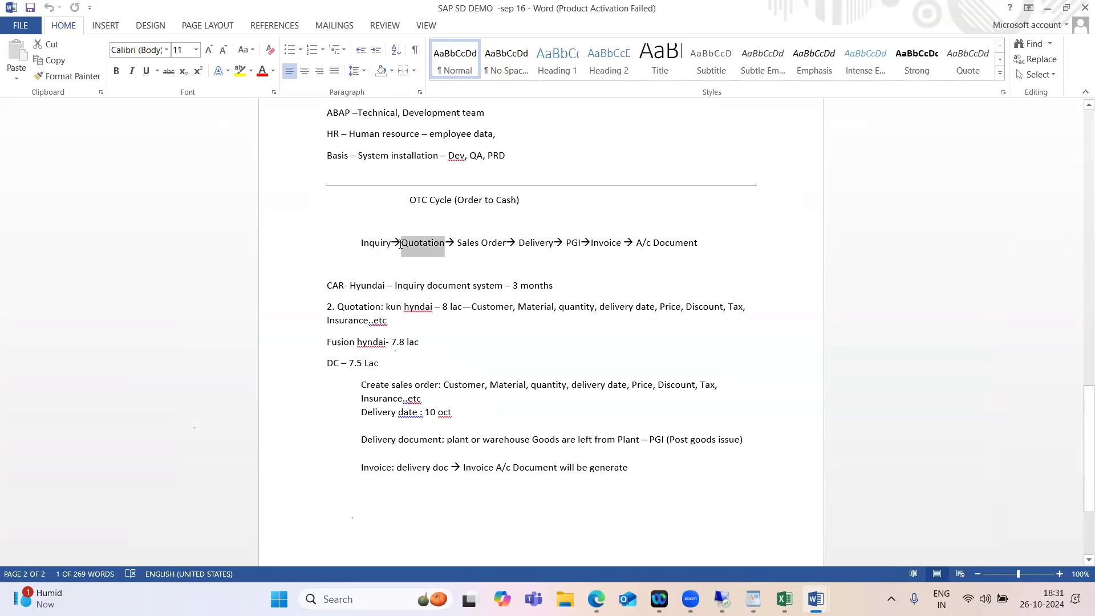
drag(506, 244, 454, 248)
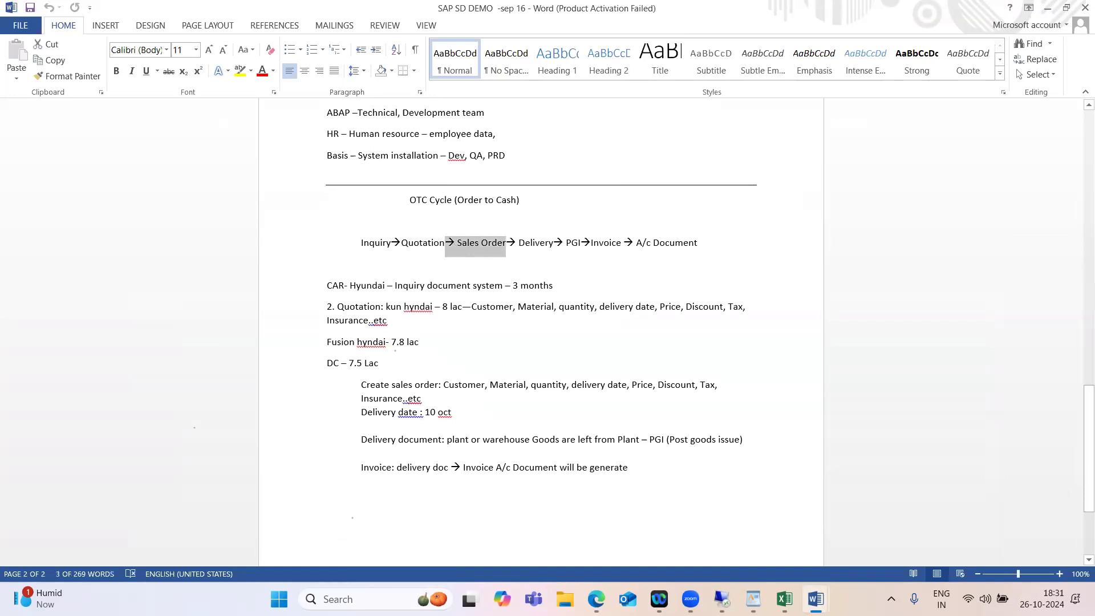
mouse_move(721, 599)
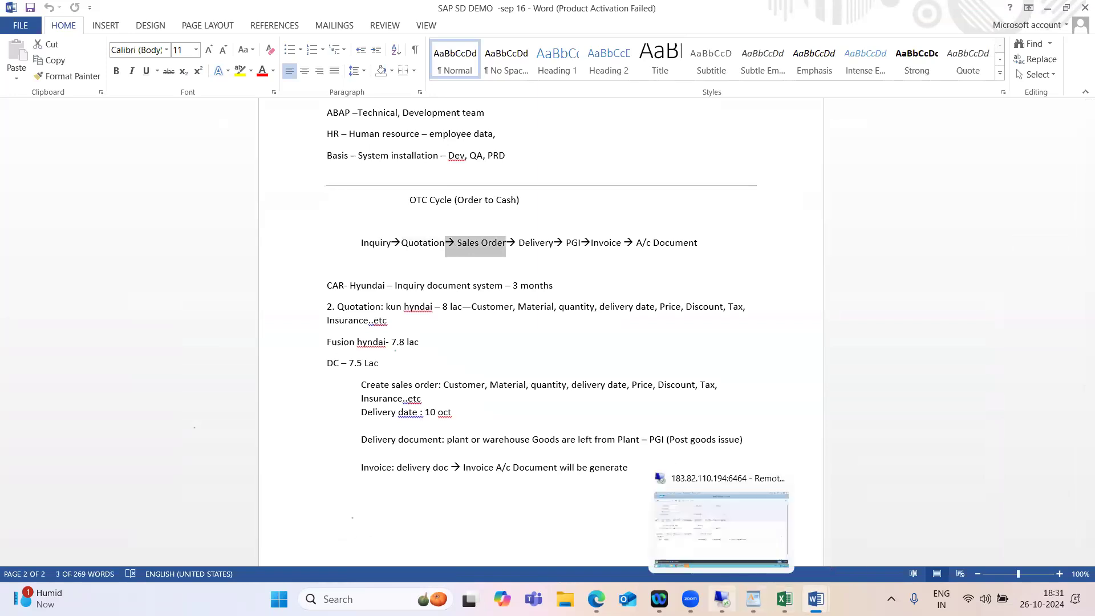
click(733, 559)
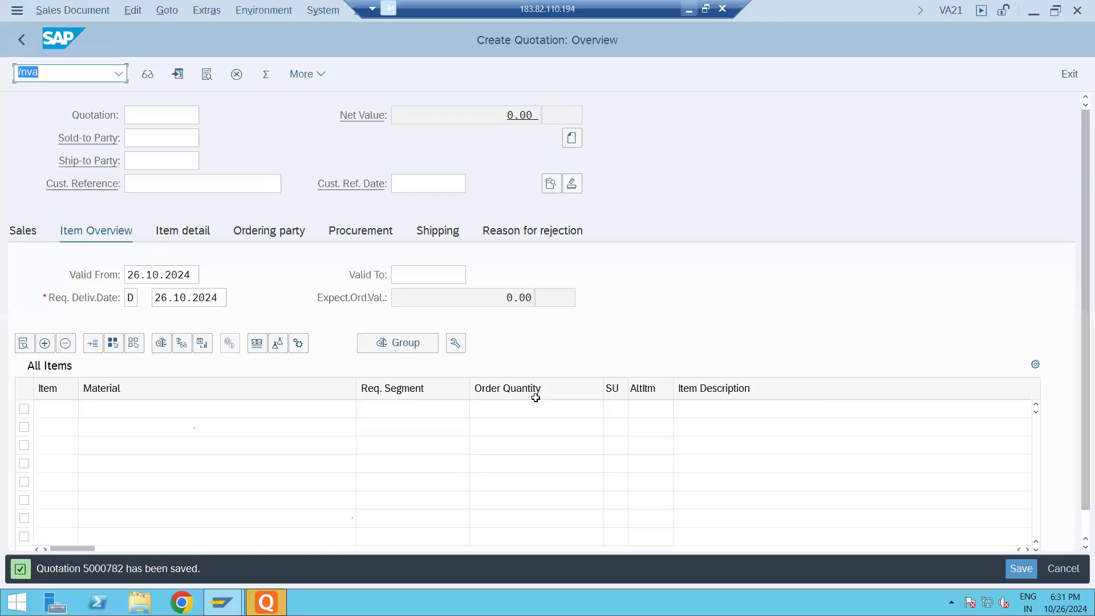
- Start transaction VA01 and set the order type of the new sales document to Z3OR
click(81, 73)
text(01)
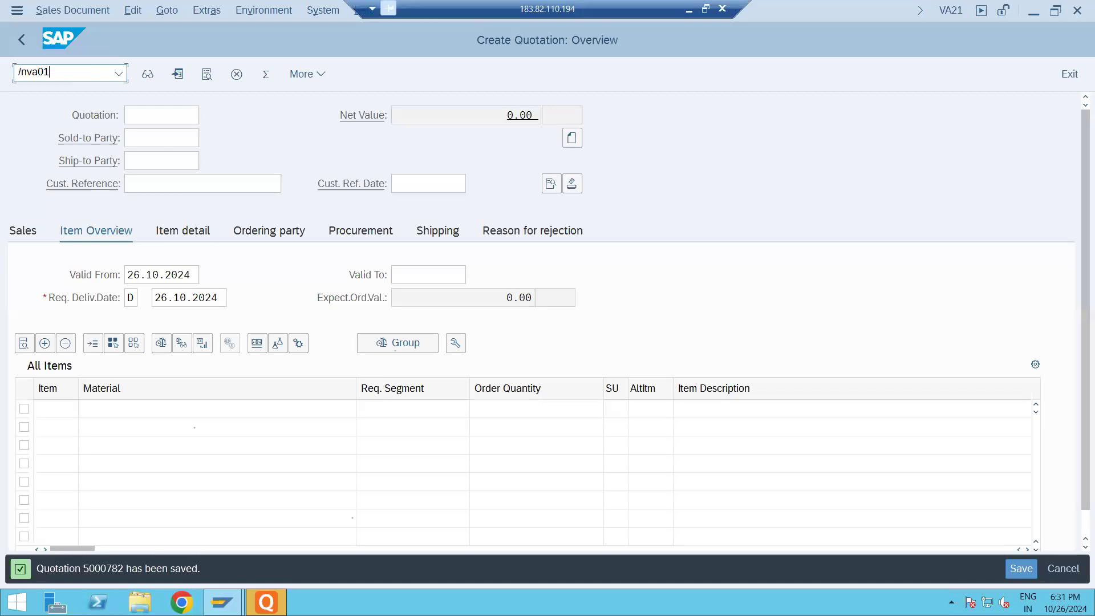
key(Return)
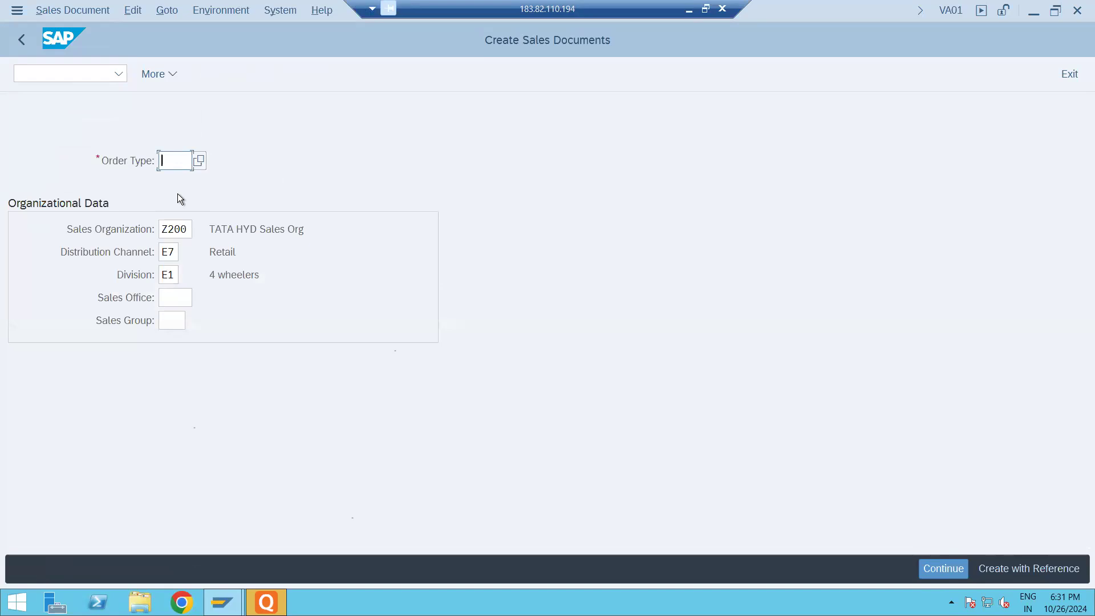
text(z3or)
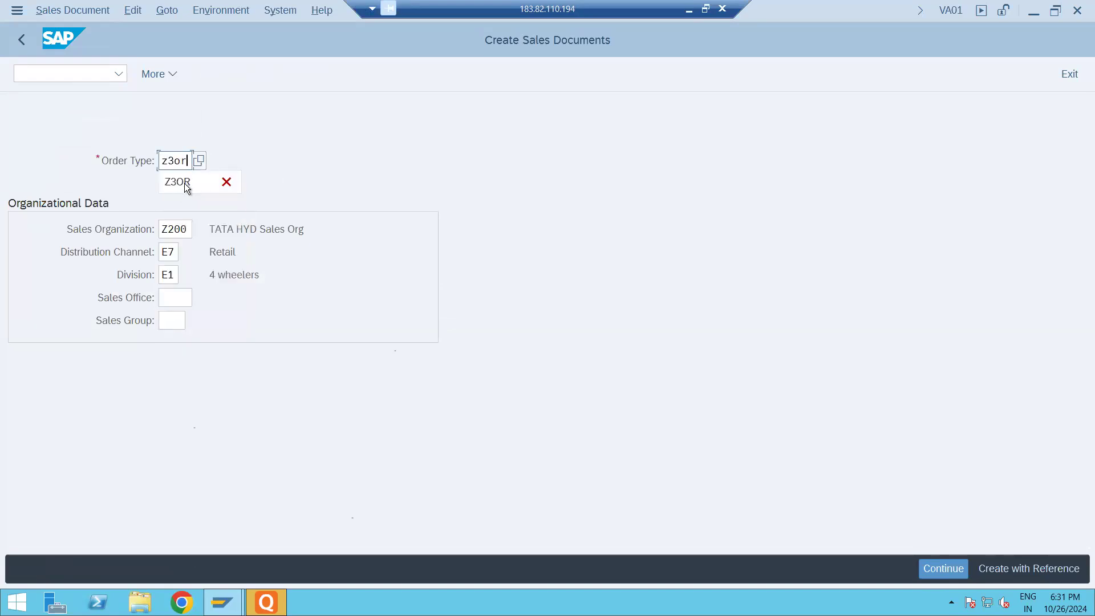
click(183, 182)
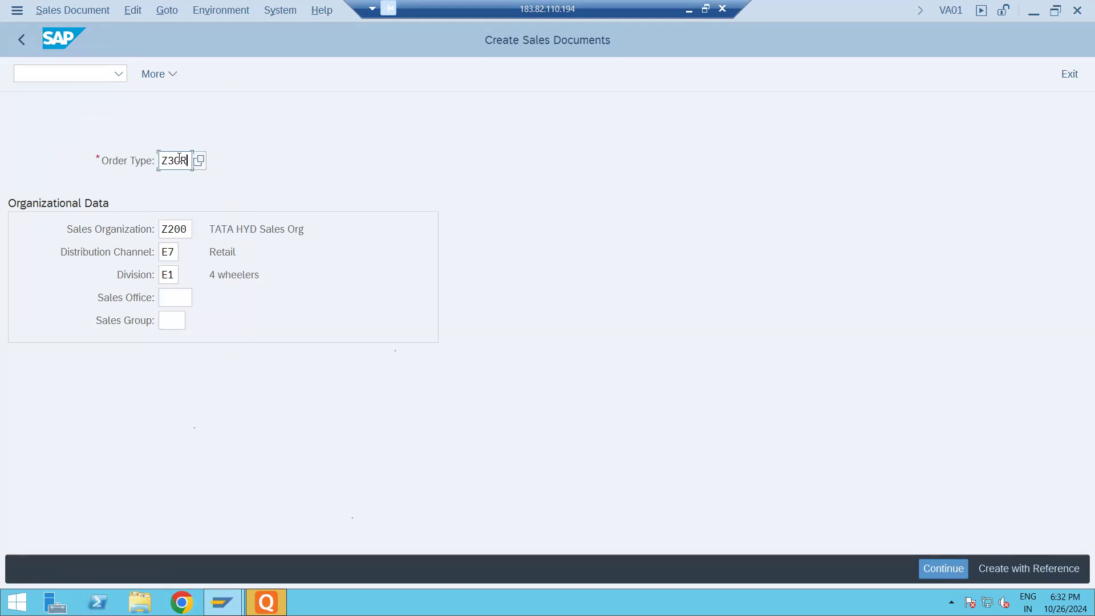
drag(175, 159, 190, 161)
- Create with reference to a quotation, searching by customer and picking the one dated 26.10.2024 with customer reference "Quotation"
click(1052, 569)
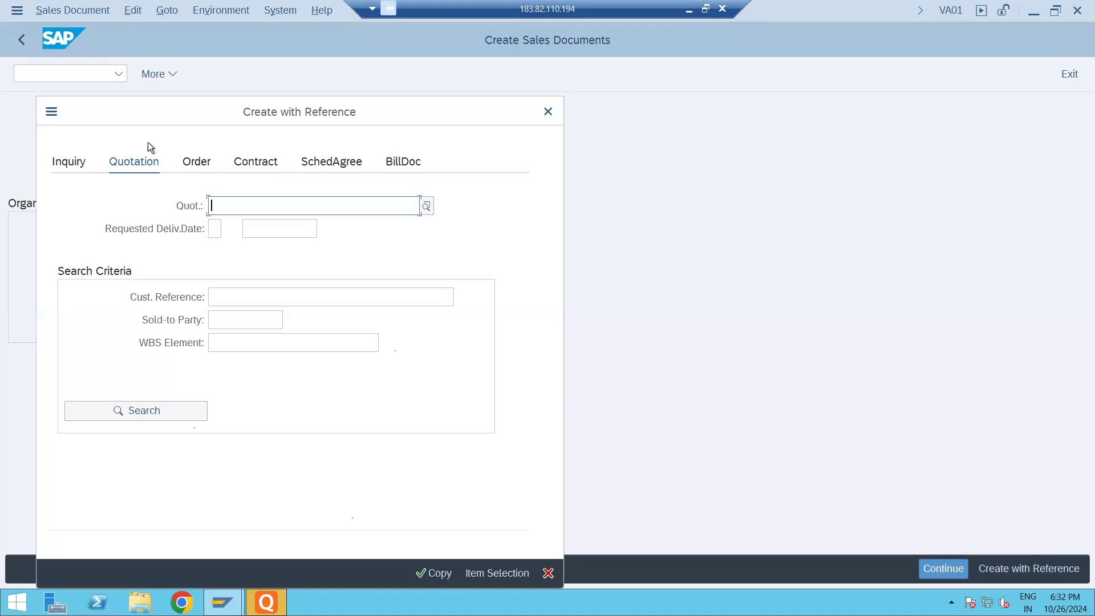
drag(151, 113, 436, 111)
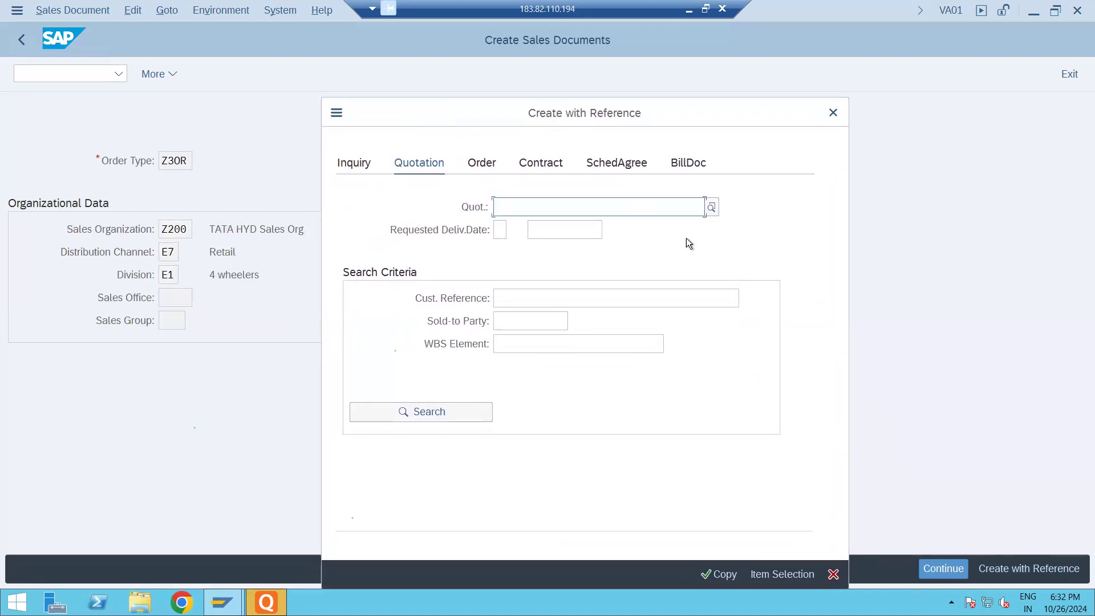
click(711, 208)
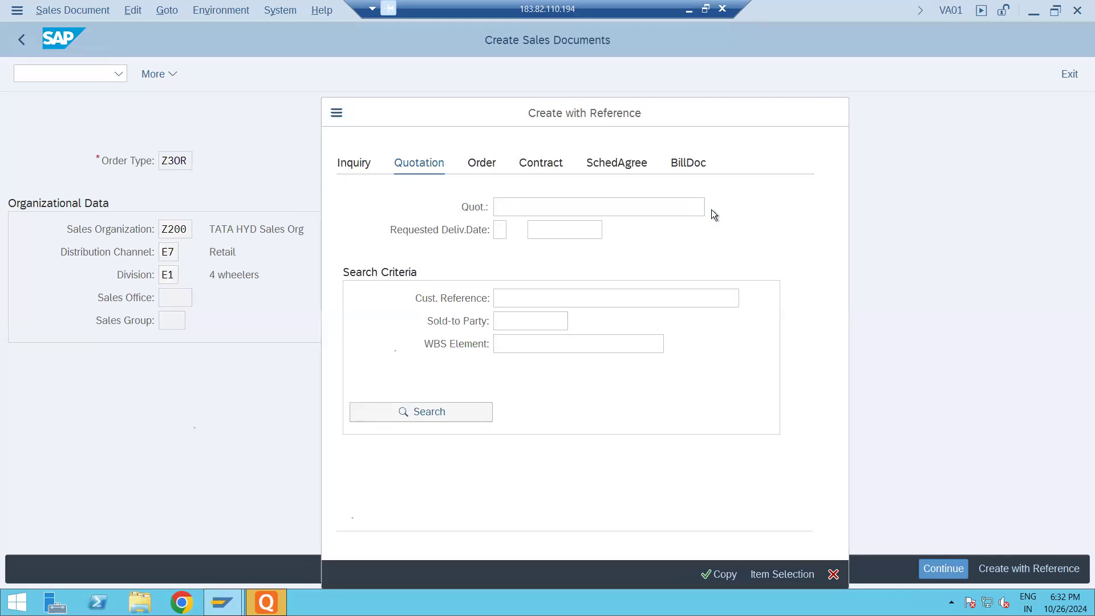
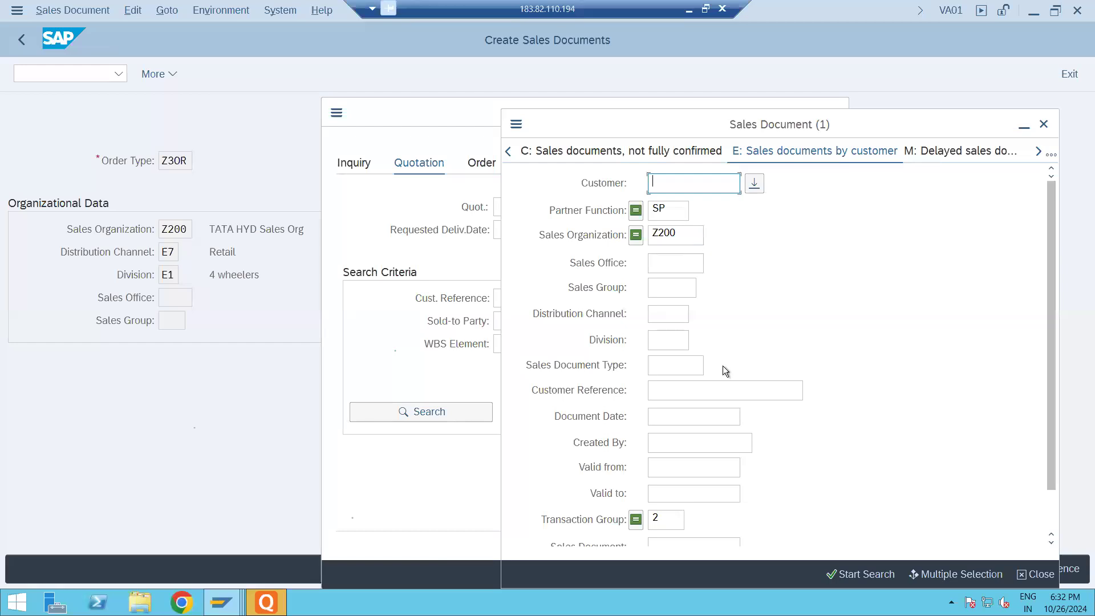
click(838, 574)
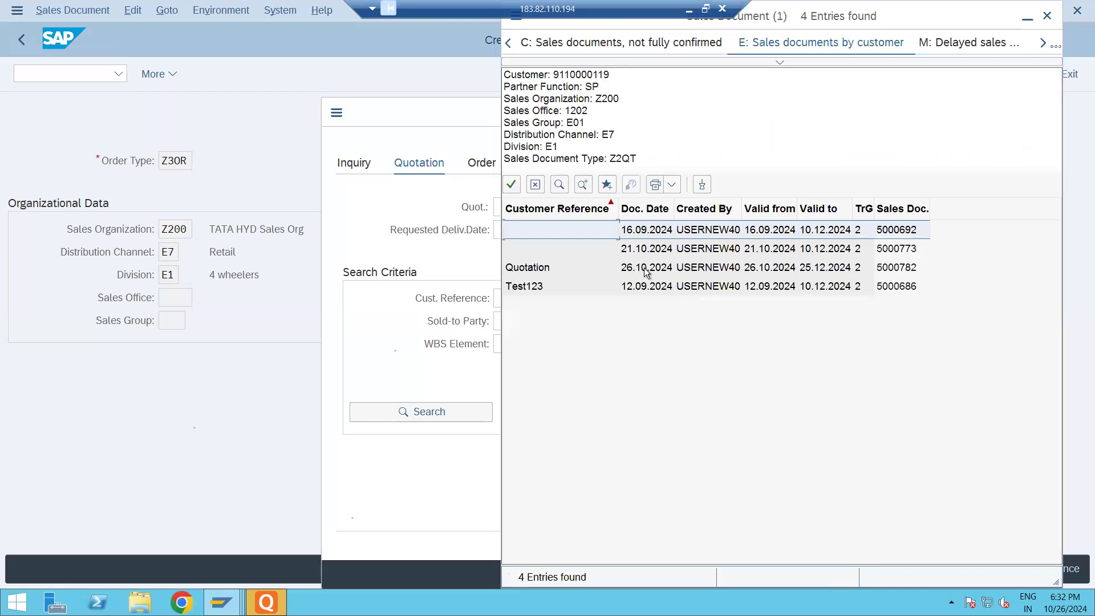
click(545, 270)
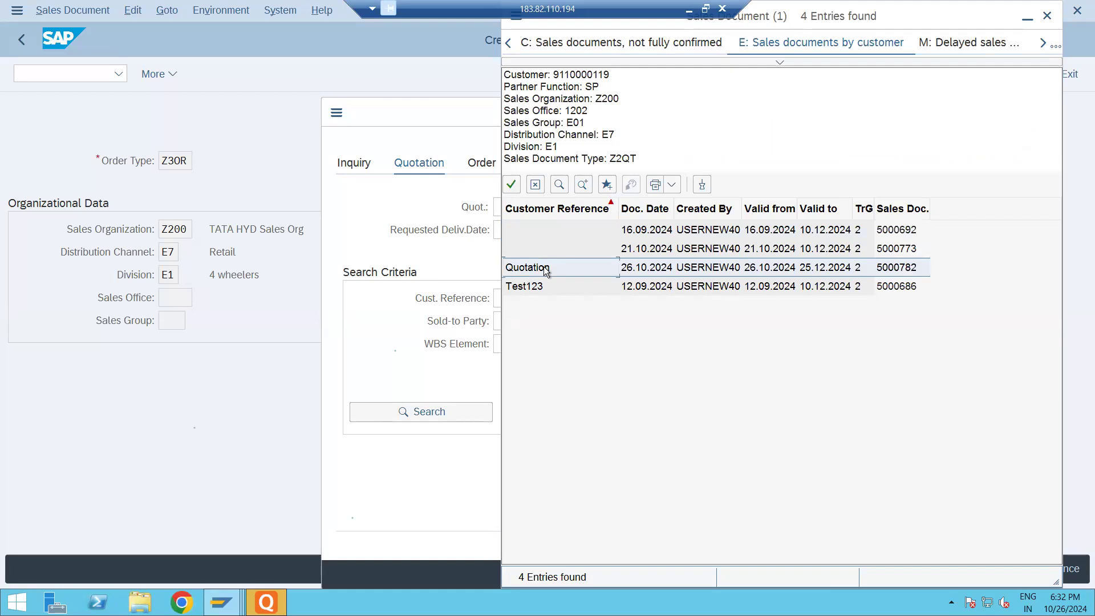
double_click(546, 271)
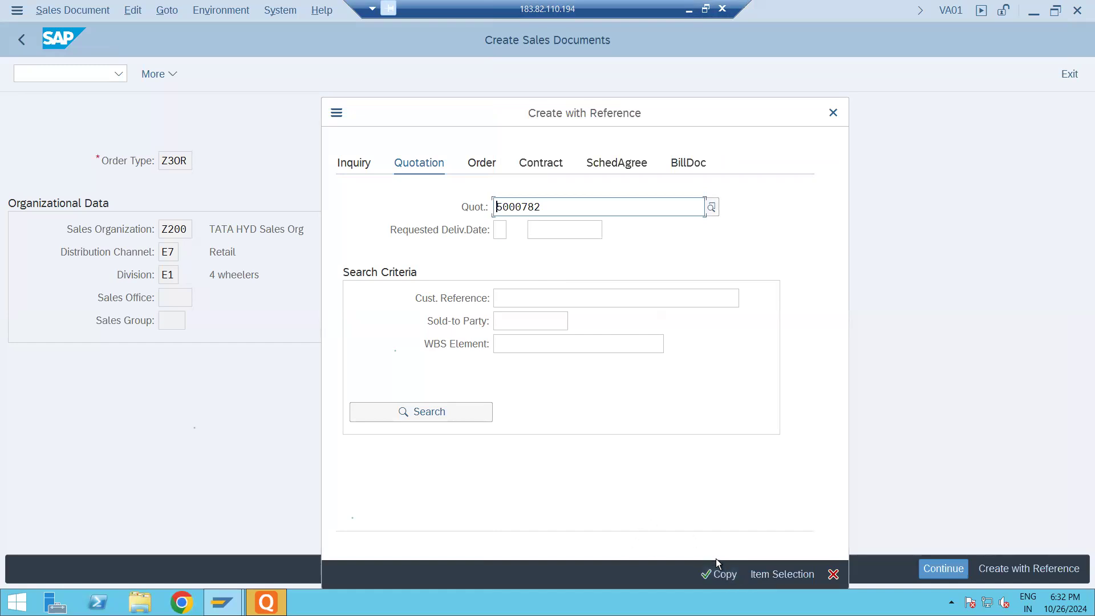
- Copy the chosen quotation into the standard order and set its customer reference to "sales order"
click(719, 574)
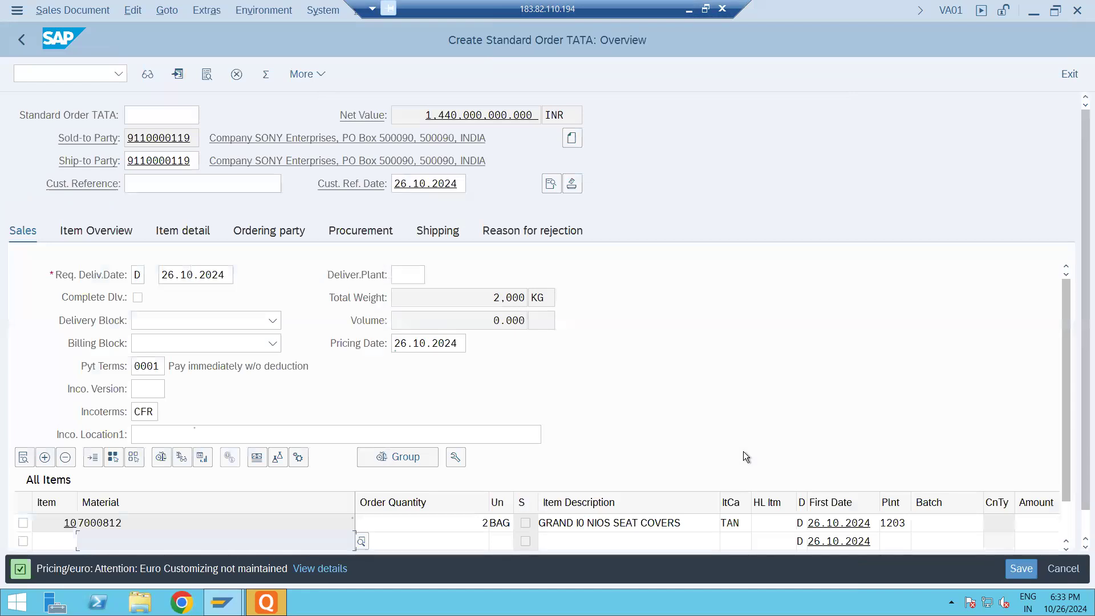
click(234, 181)
text(sales order)
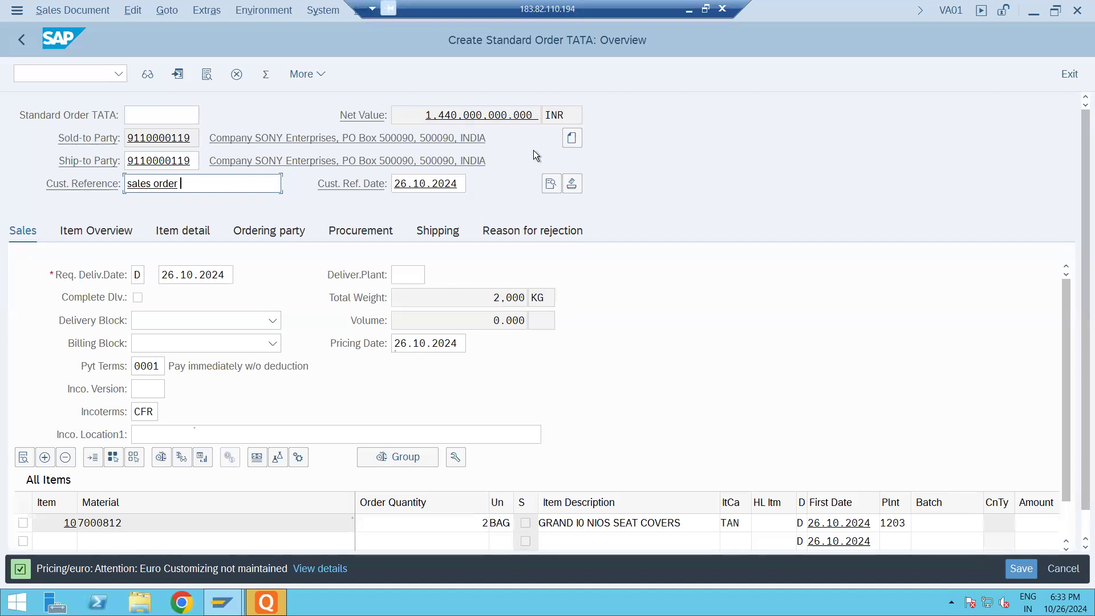
- Check the order item's pricing conditions, shipping data and schedule lines, including the delivery date
double_click(446, 523)
click(347, 209)
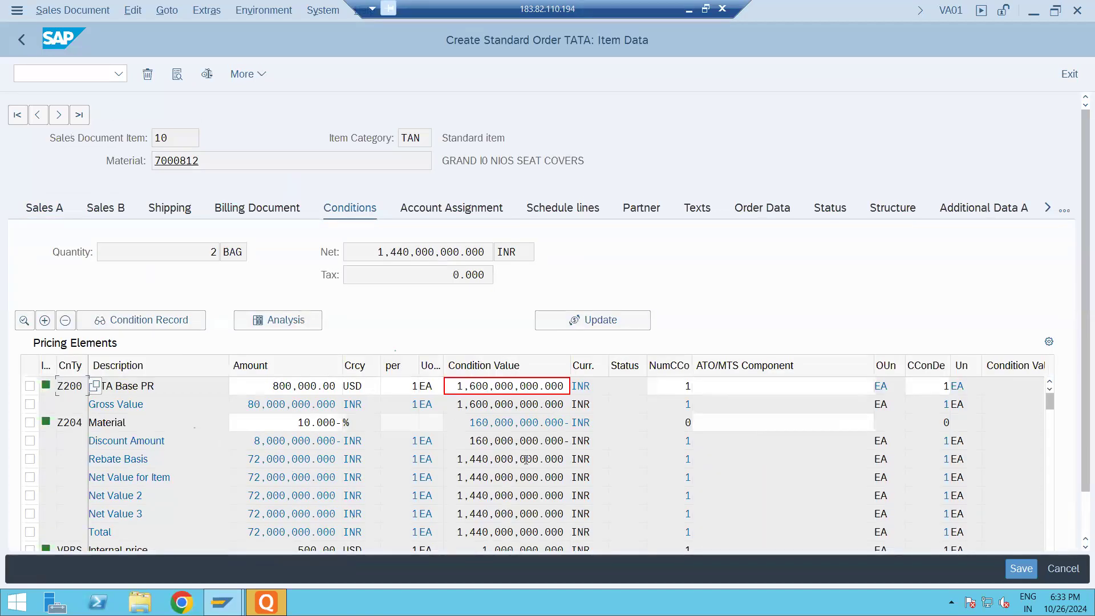
click(173, 210)
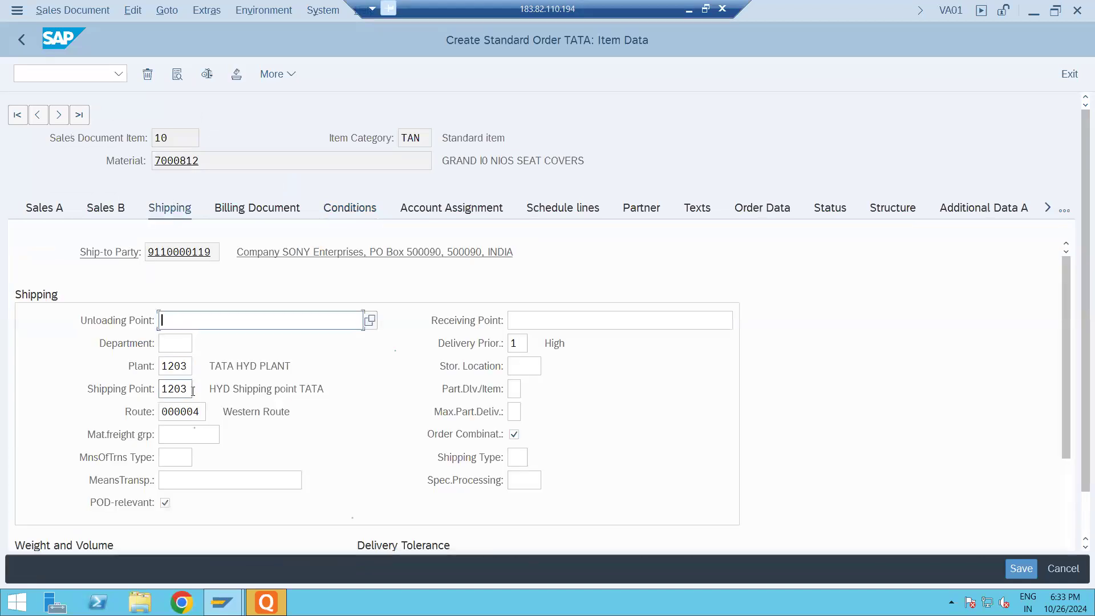
click(569, 209)
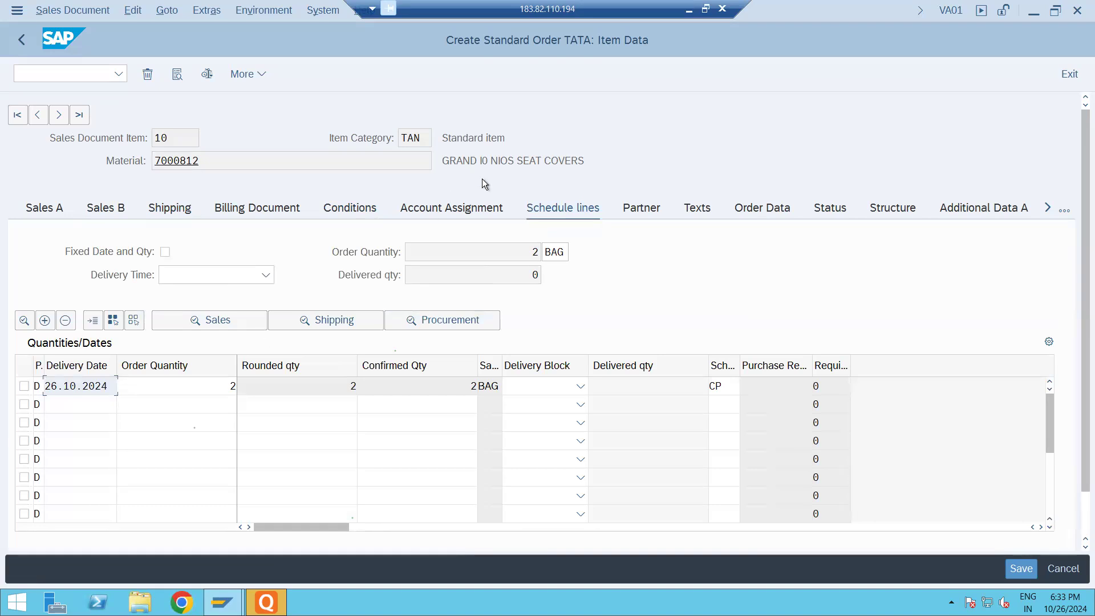
drag(585, 161, 443, 162)
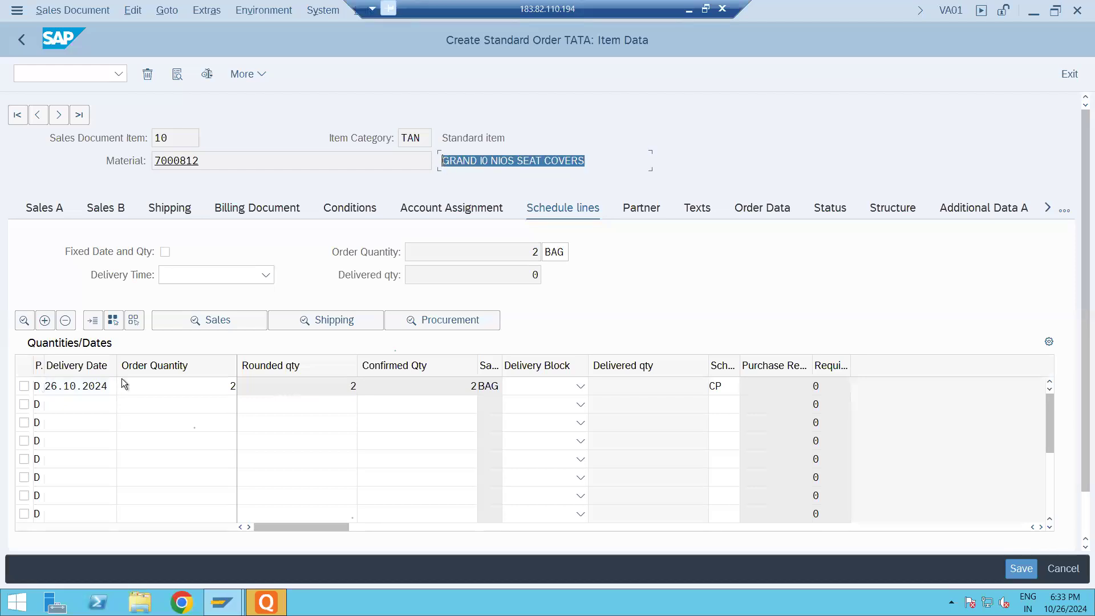
drag(103, 388, 46, 388)
drag(112, 386, 45, 386)
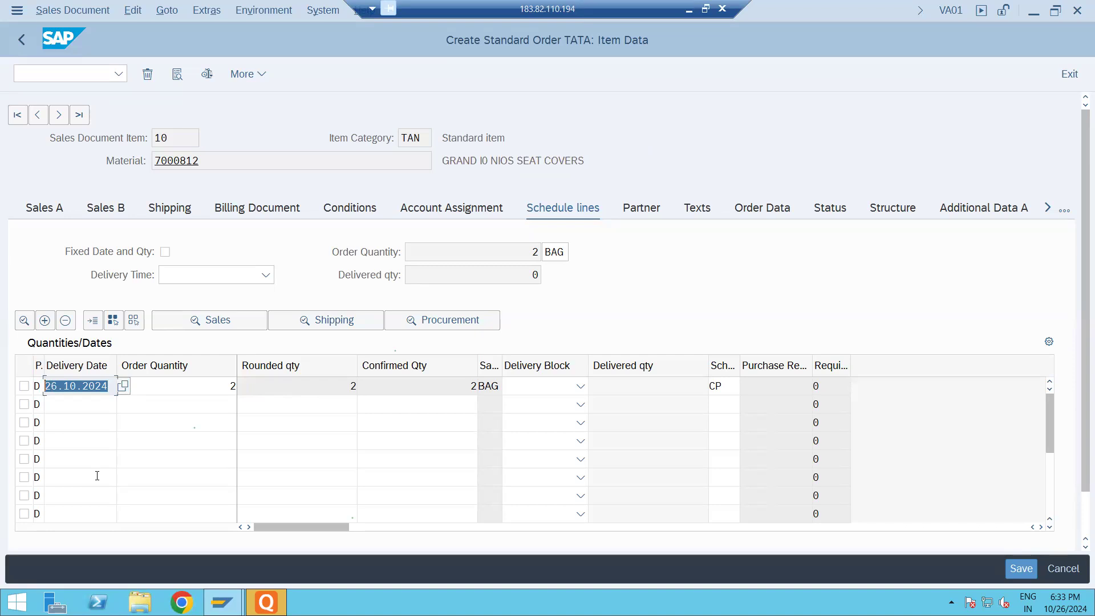
- Check the incompletion log from the item data, try completing all missing texts, and return to the order overview
click(134, 12)
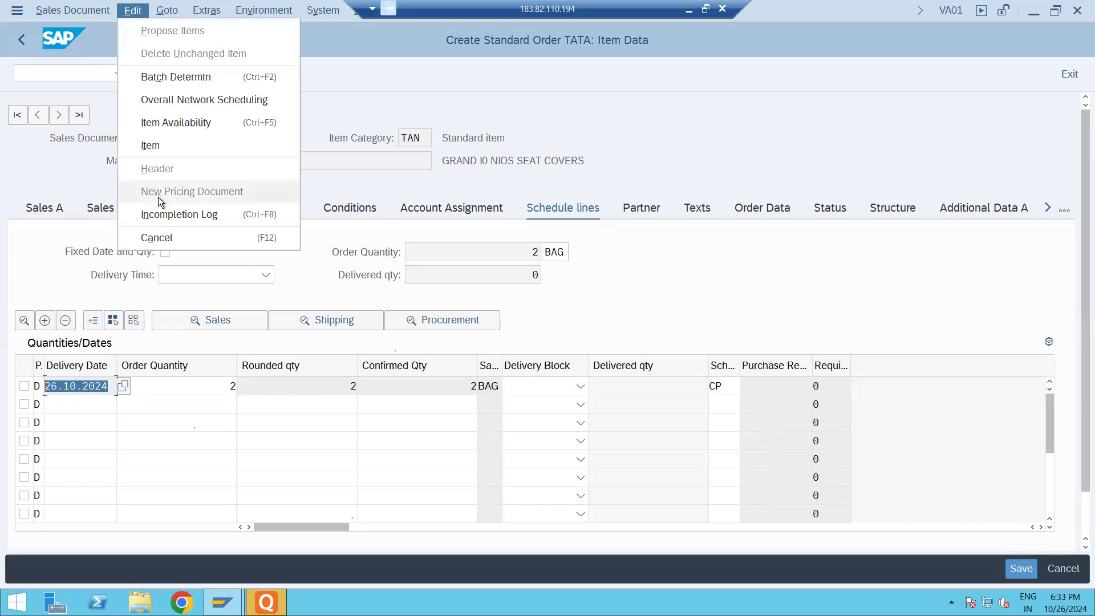
click(165, 214)
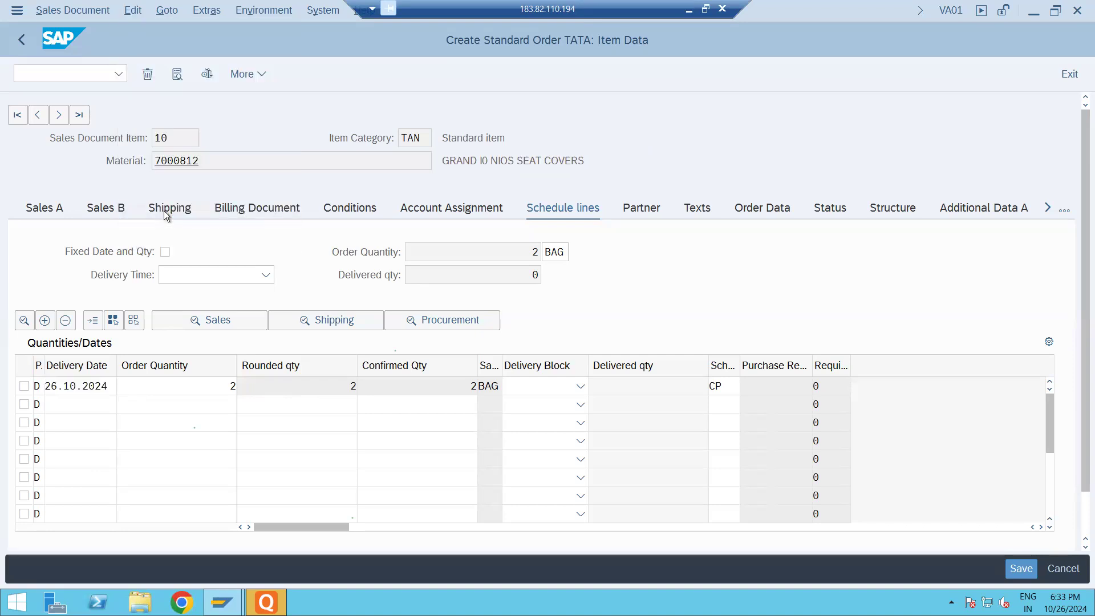
click(22, 198)
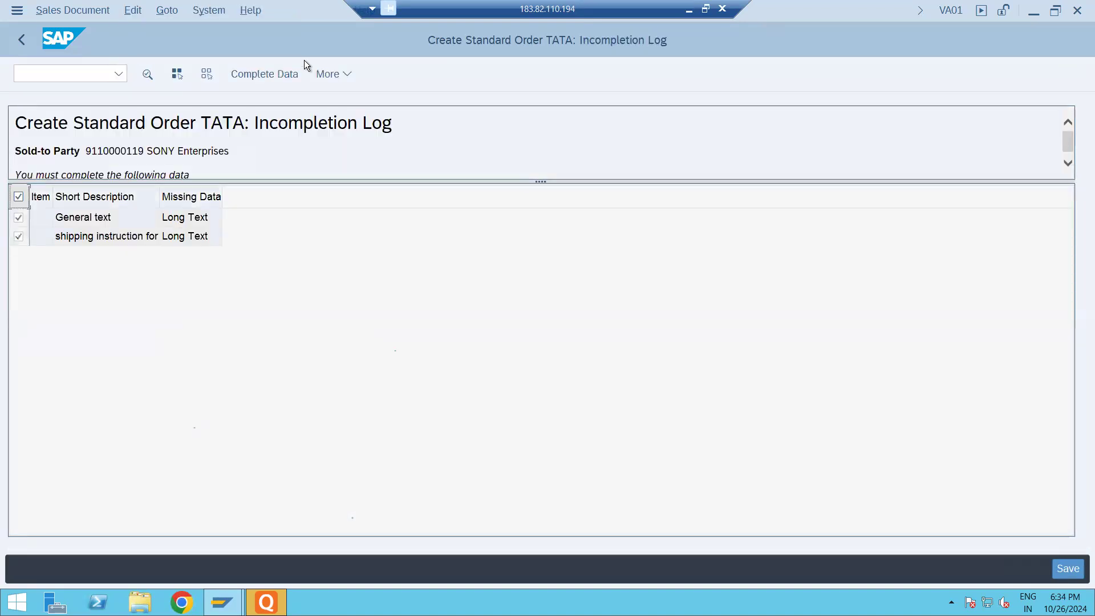
click(279, 77)
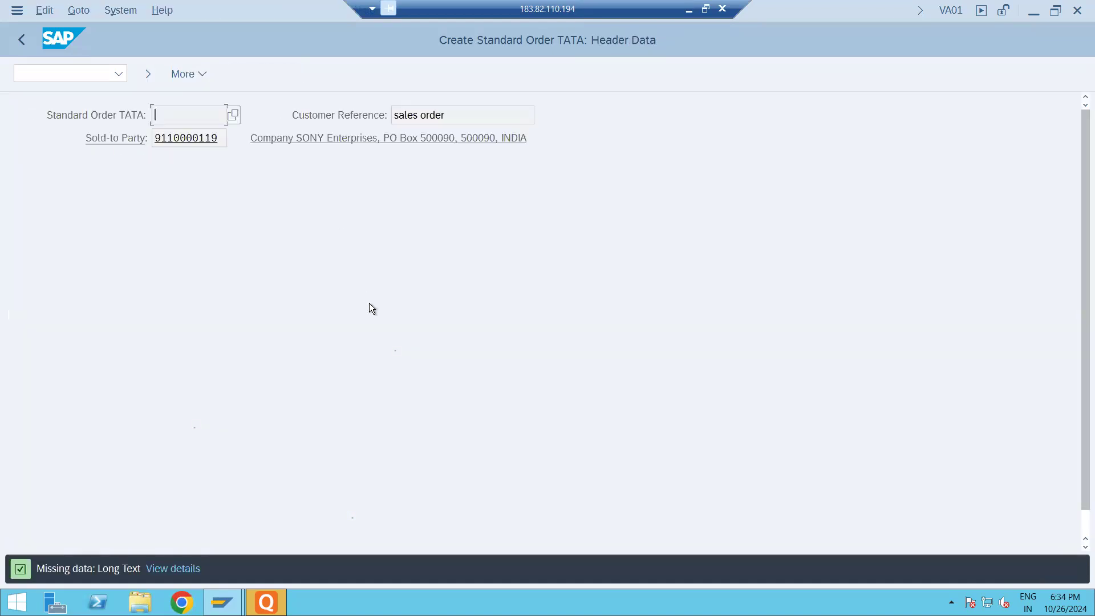
click(21, 43)
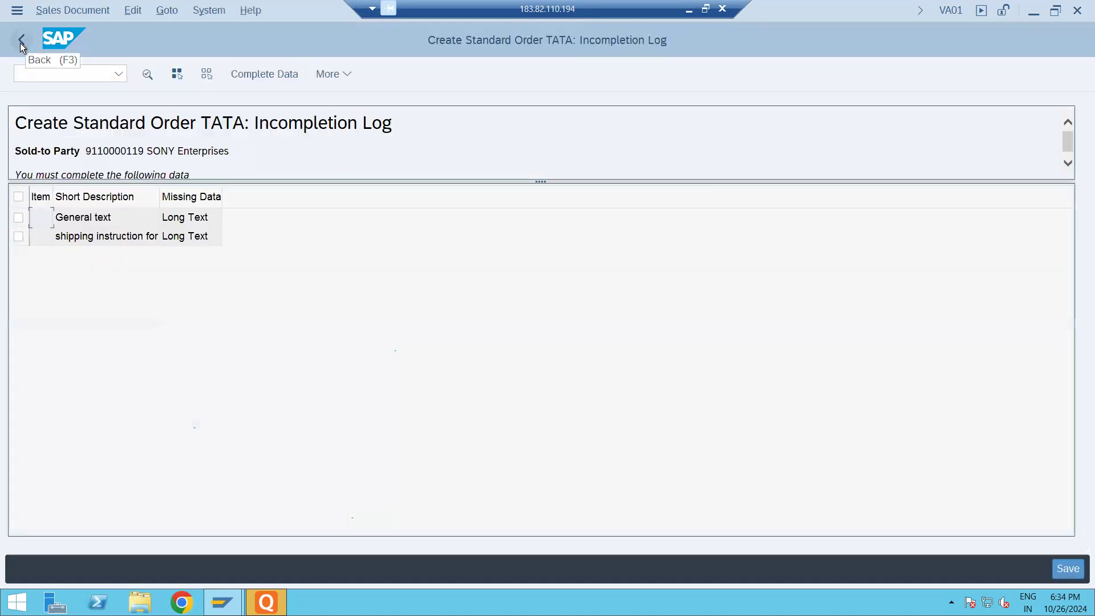
click(19, 43)
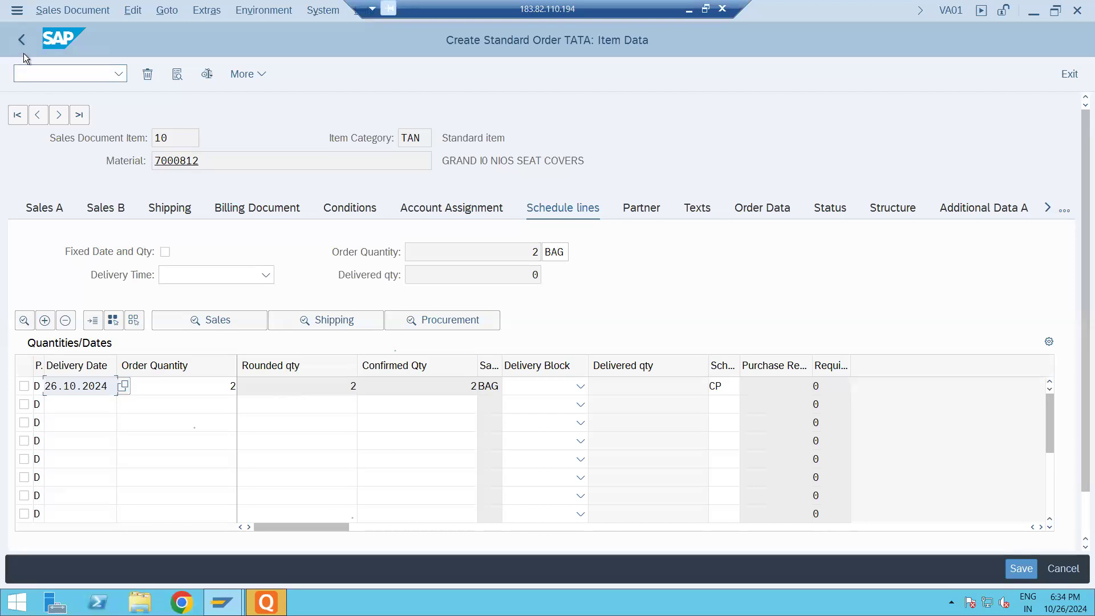
click(21, 39)
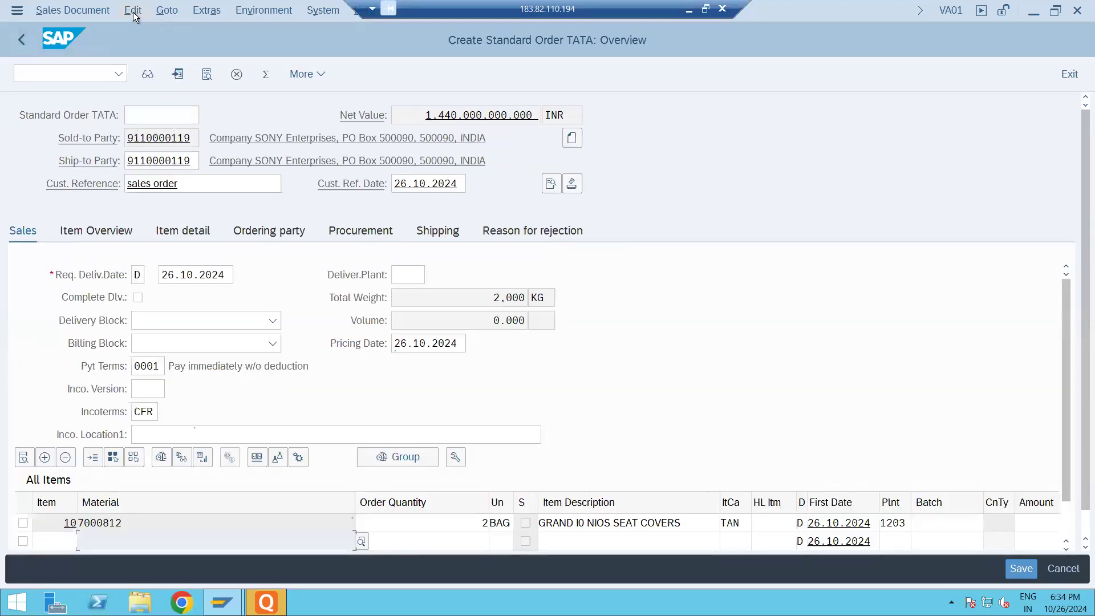
- Try again to complete all entries of the incompletion log from the order overview, and go back to the log
click(133, 11)
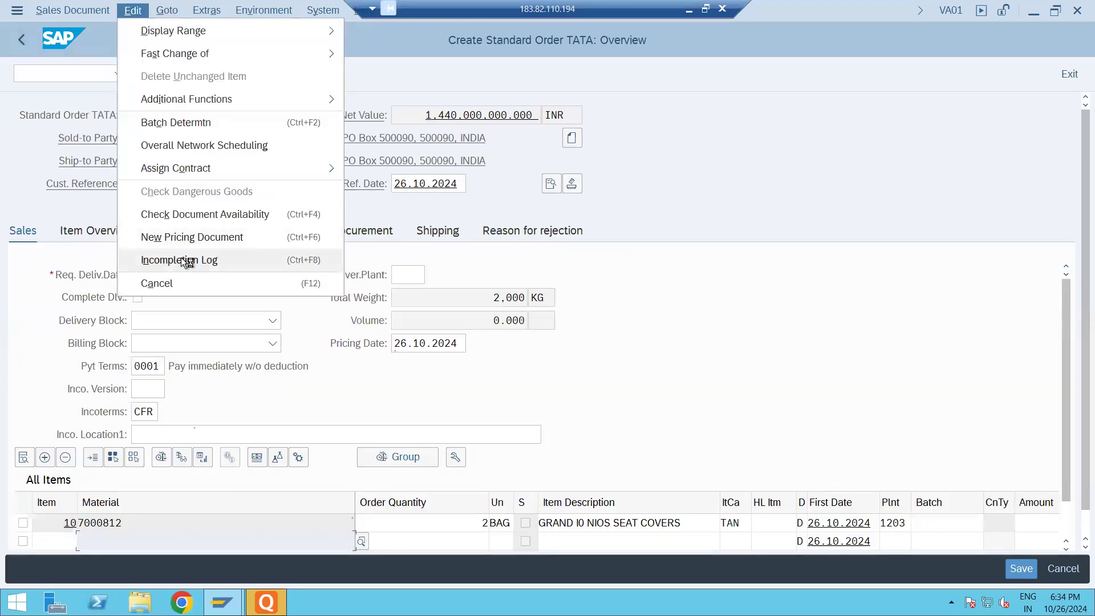
click(183, 261)
click(18, 199)
click(282, 77)
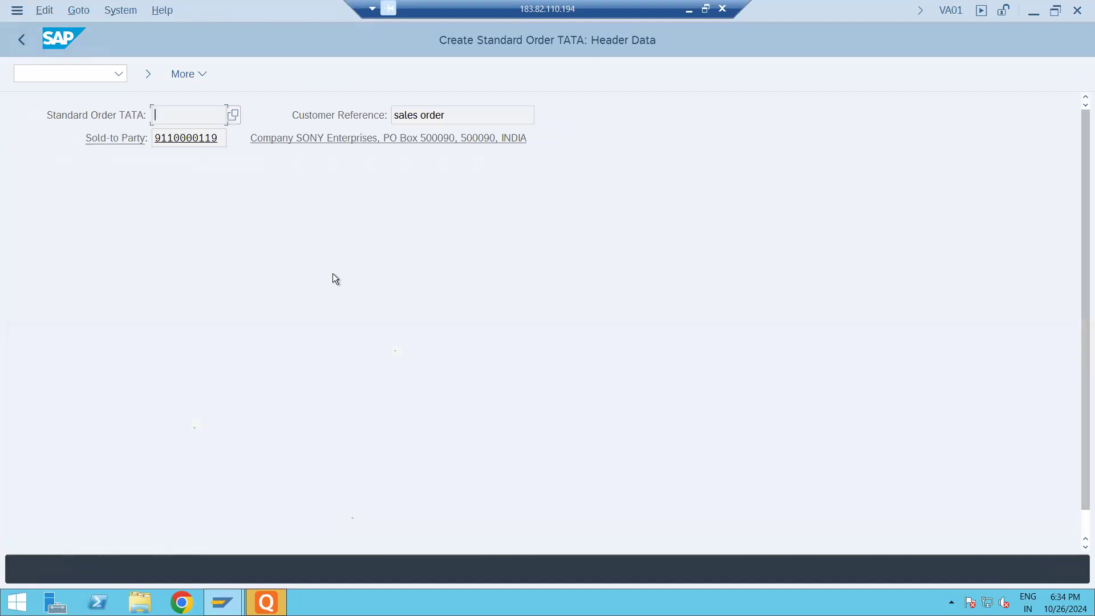
click(231, 114)
click(202, 75)
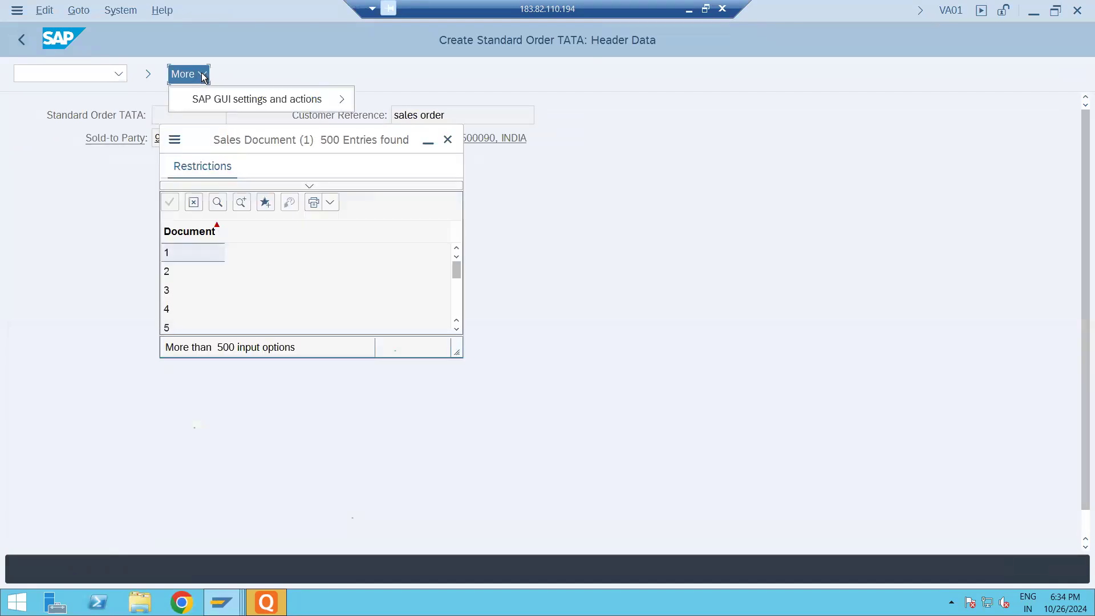
click(121, 221)
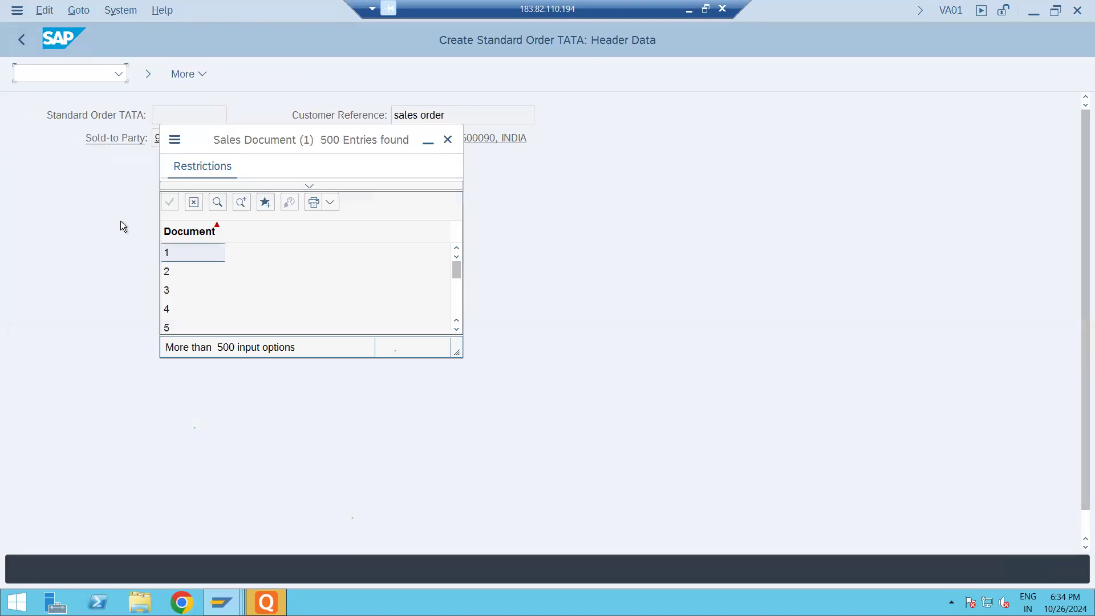
click(20, 41)
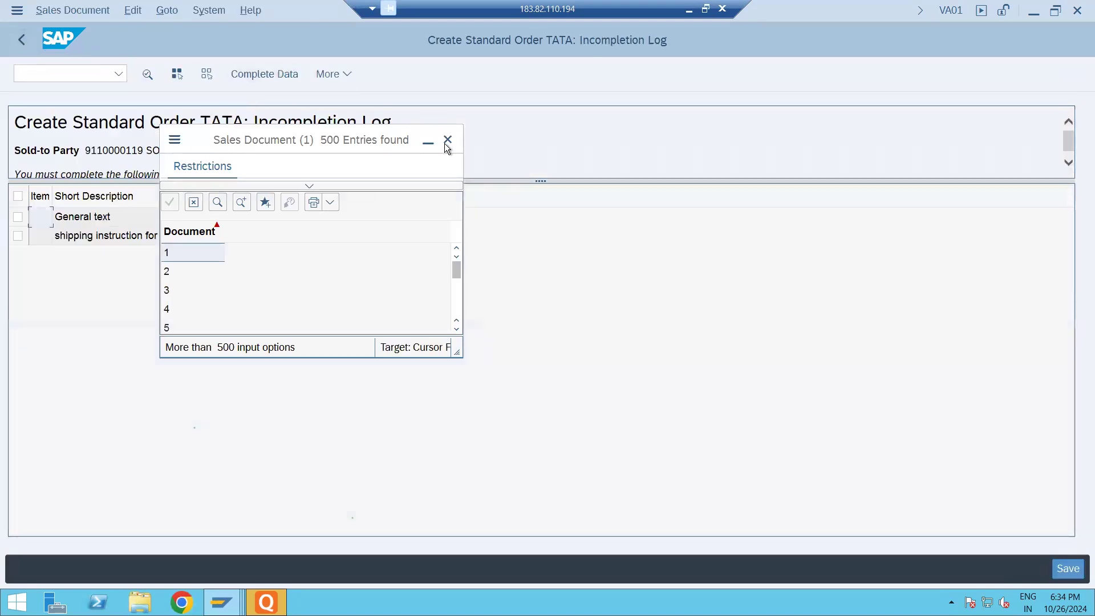
- Try to complete only the shipping instruction entry of the incompletion log and return to the order overview
click(17, 217)
click(17, 235)
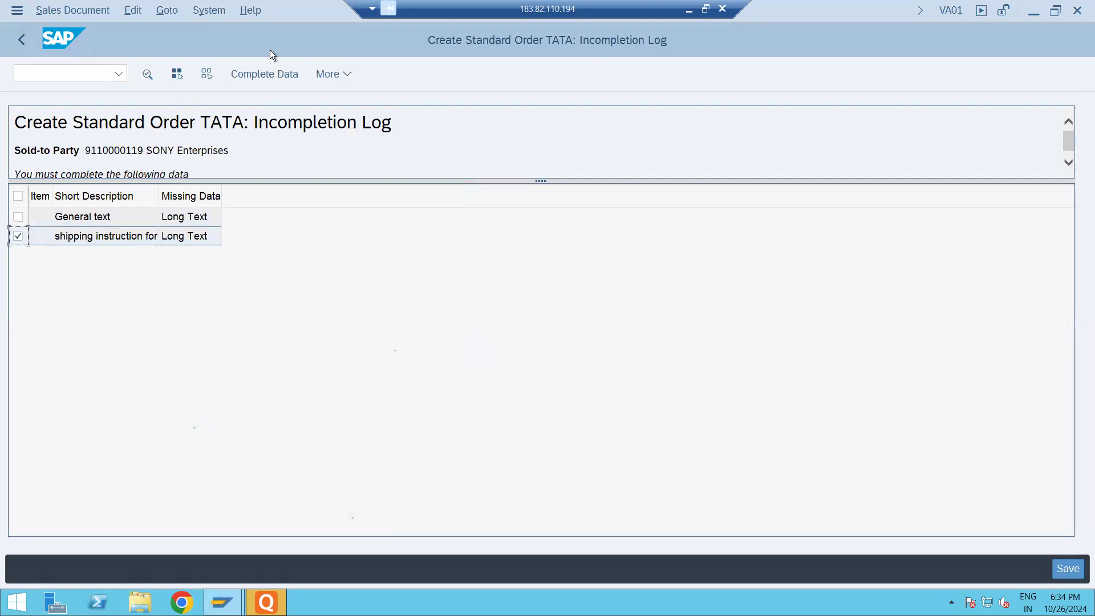
click(272, 74)
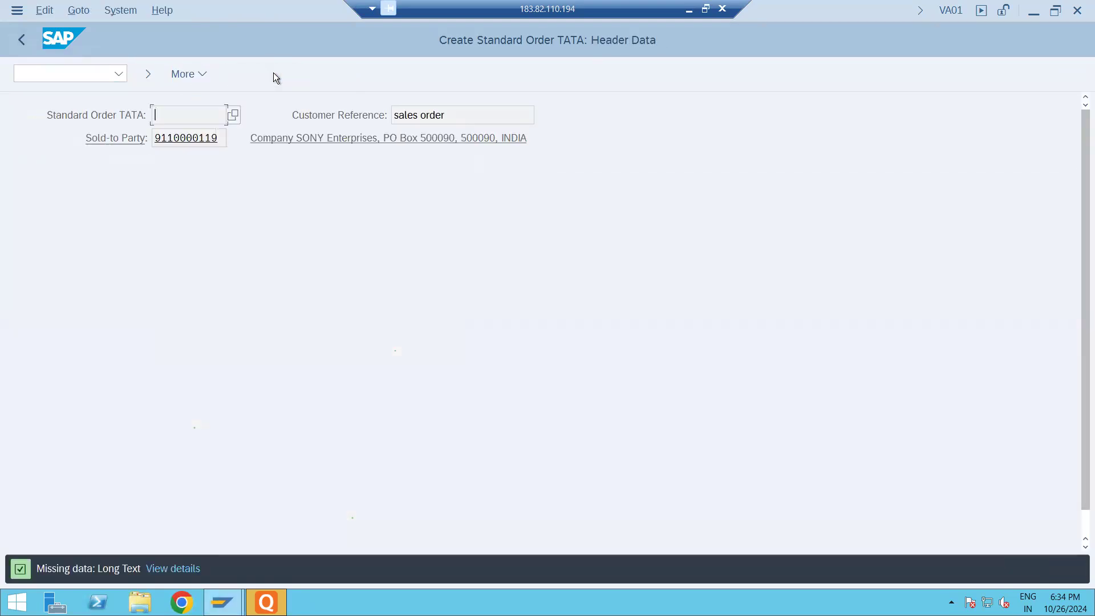
click(22, 41)
click(22, 40)
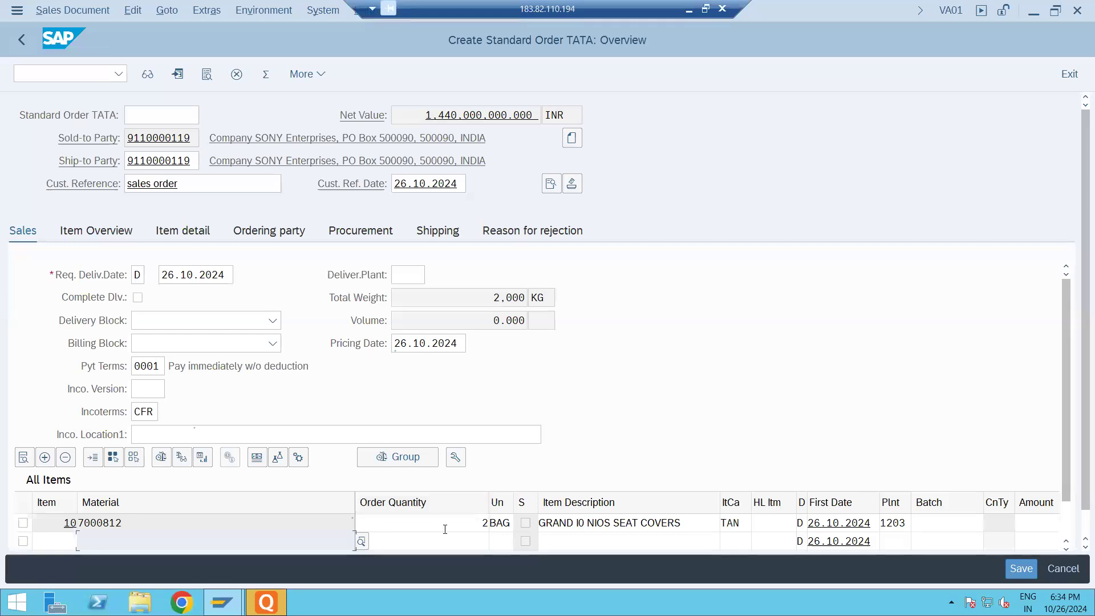
- Enter "Text" as the General text in the order's header texts and select the shipping instruction for z200
click(551, 183)
click(811, 187)
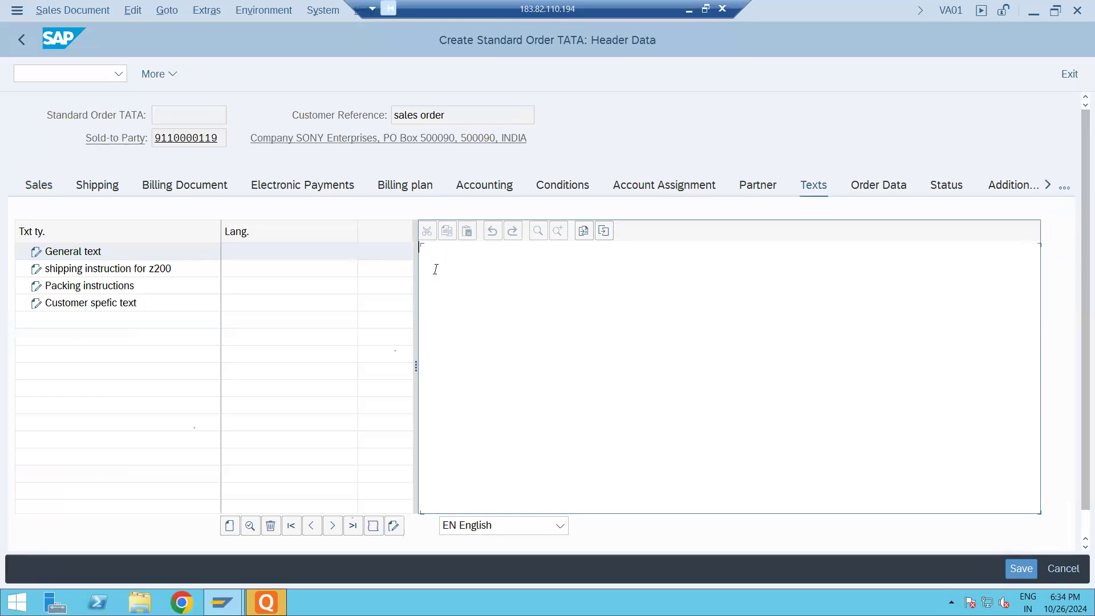
text(ext)
click(189, 273)
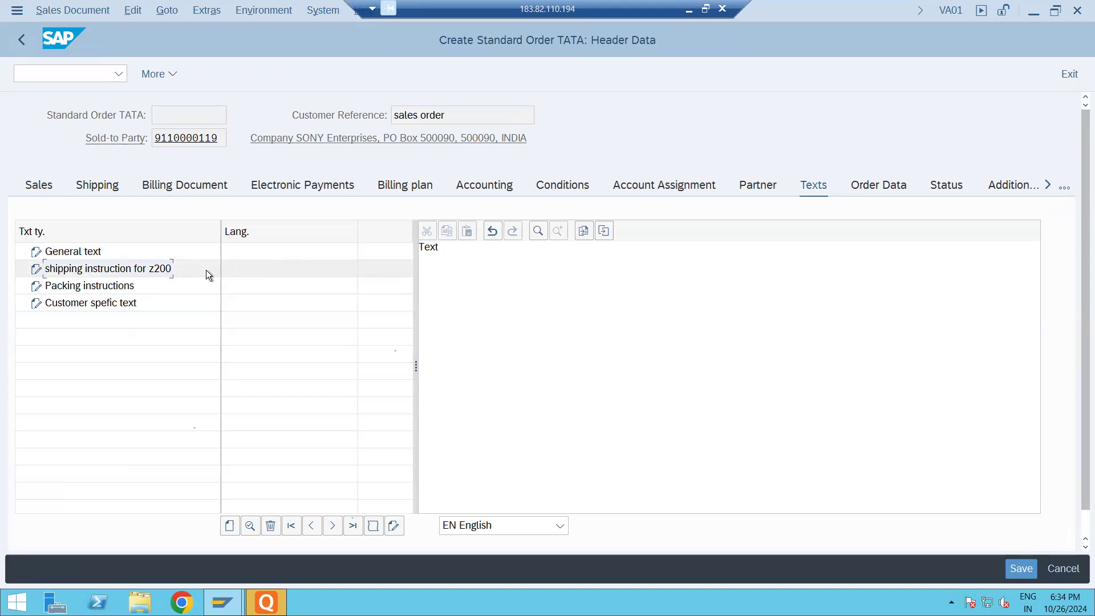
- Enter "Text" as the shipping instruction for z200 and "text" as the packing instructions in the order's header texts
click(458, 290)
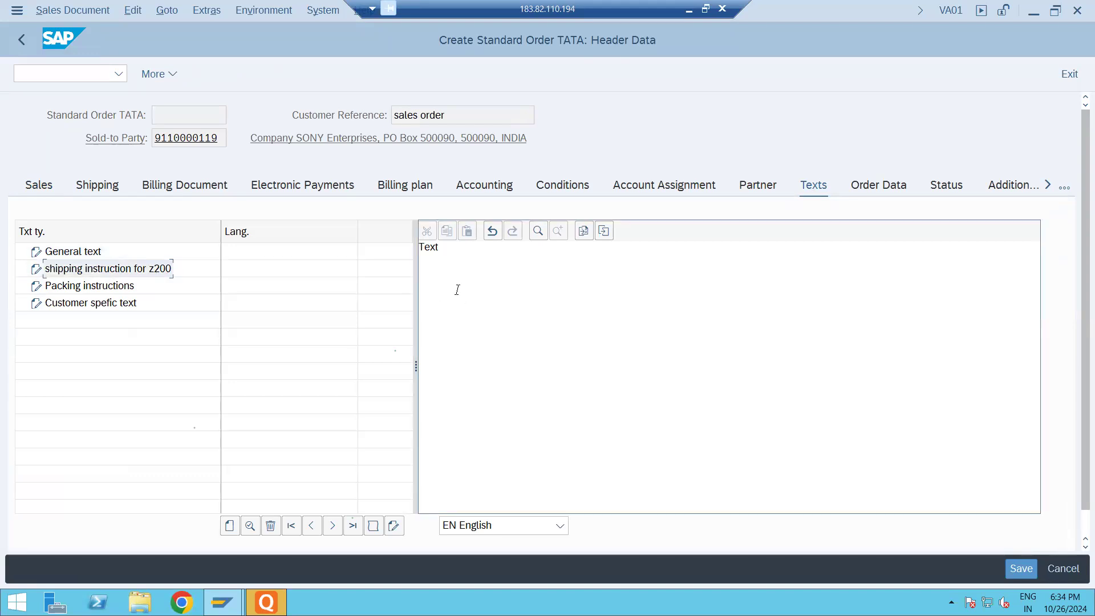
click(159, 269)
text(Text)
click(160, 286)
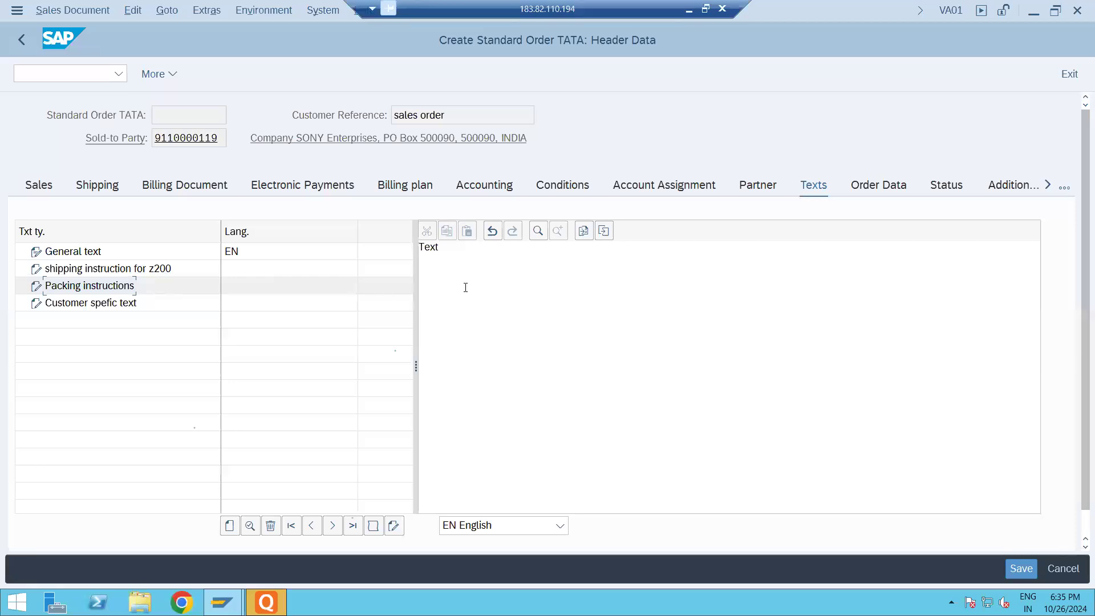
click(98, 287)
text(text)
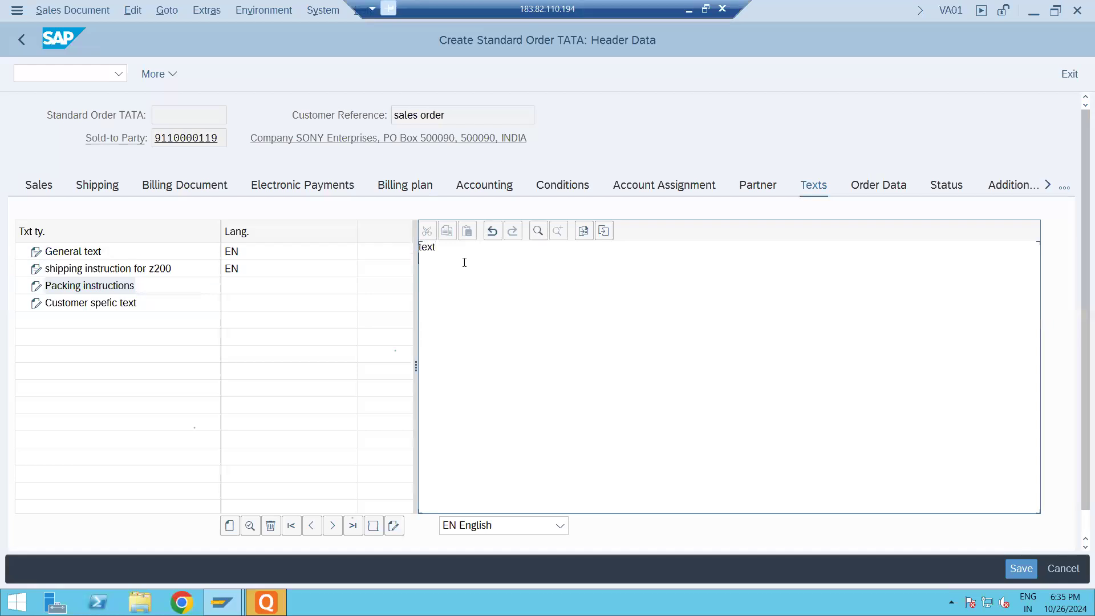
- Enter "text" followed by blank lines as the customer specific text in the order's header texts
click(121, 303)
text(text)
key(Return)
key(Return)
key(Return)
key(Return)
key(Return)
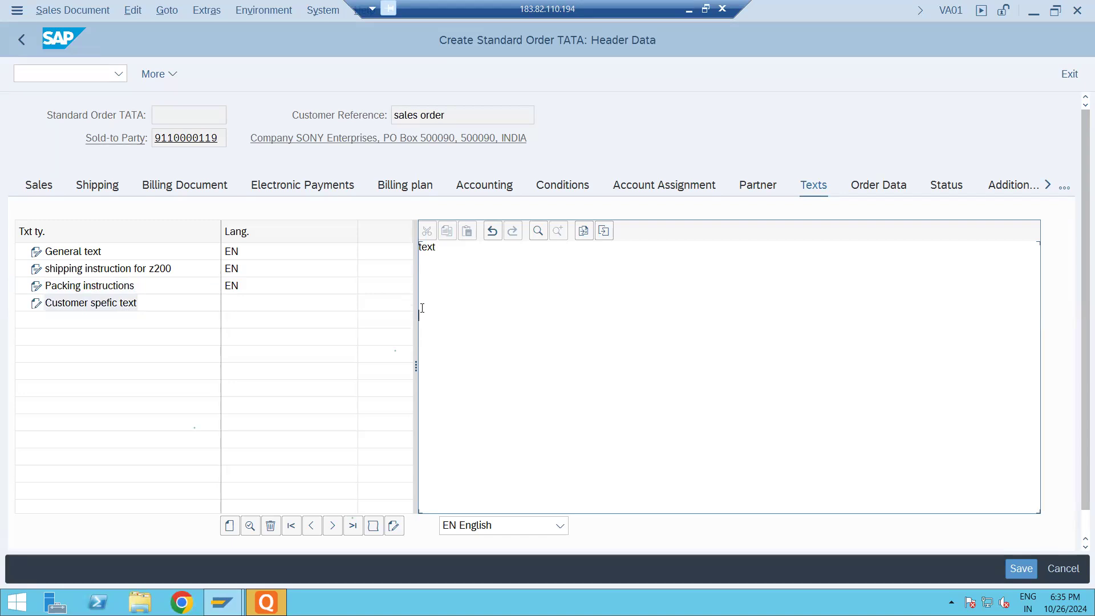
click(151, 255)
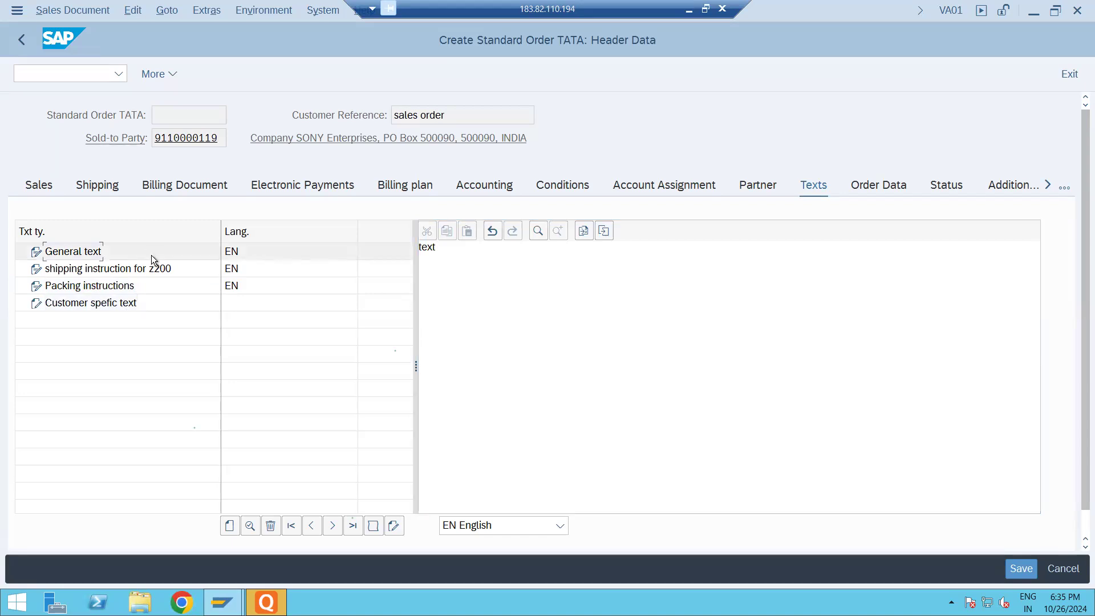
click(156, 279)
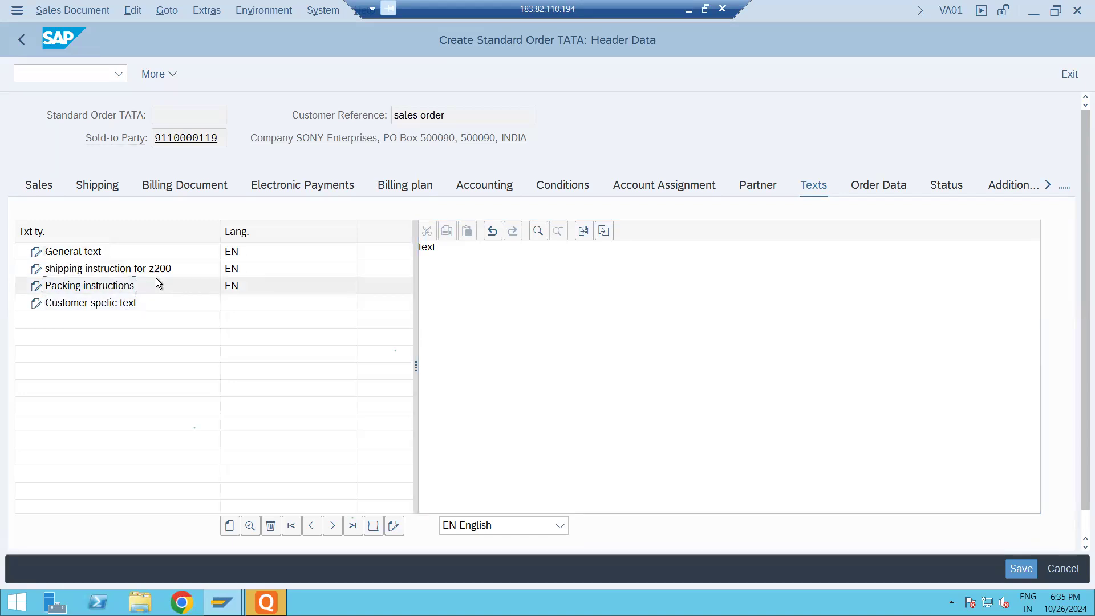
- Check the incompletion log from the order overview and save the sales order
click(22, 40)
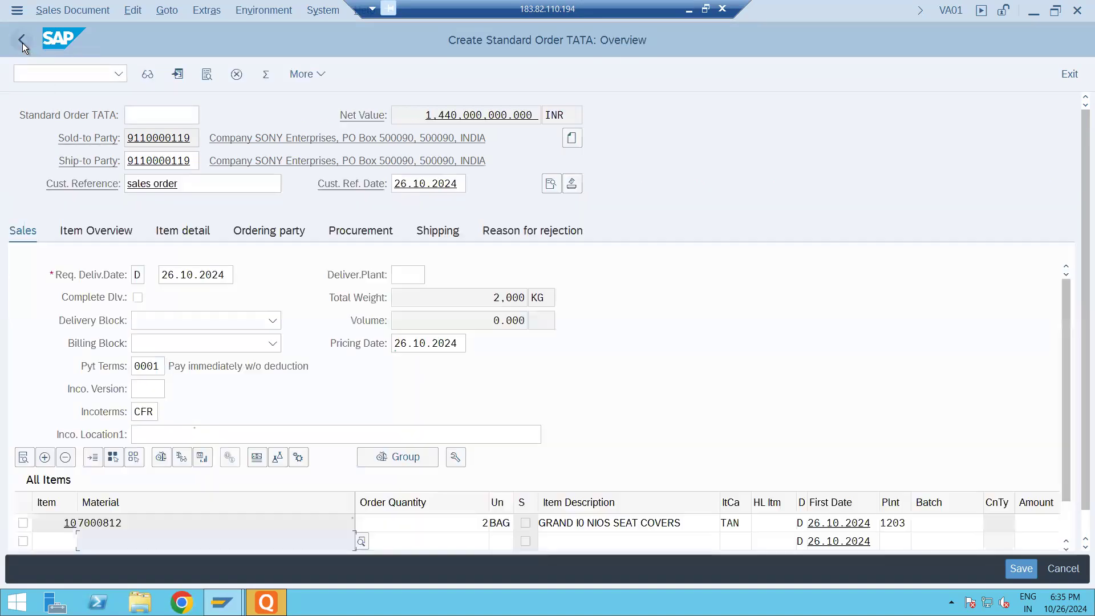
click(131, 12)
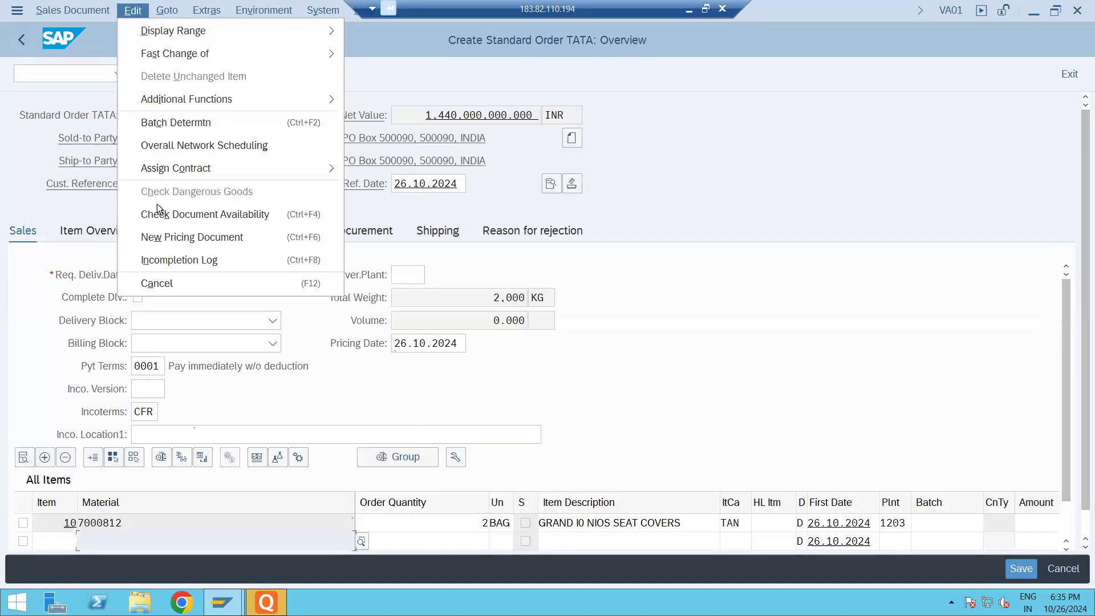
click(165, 260)
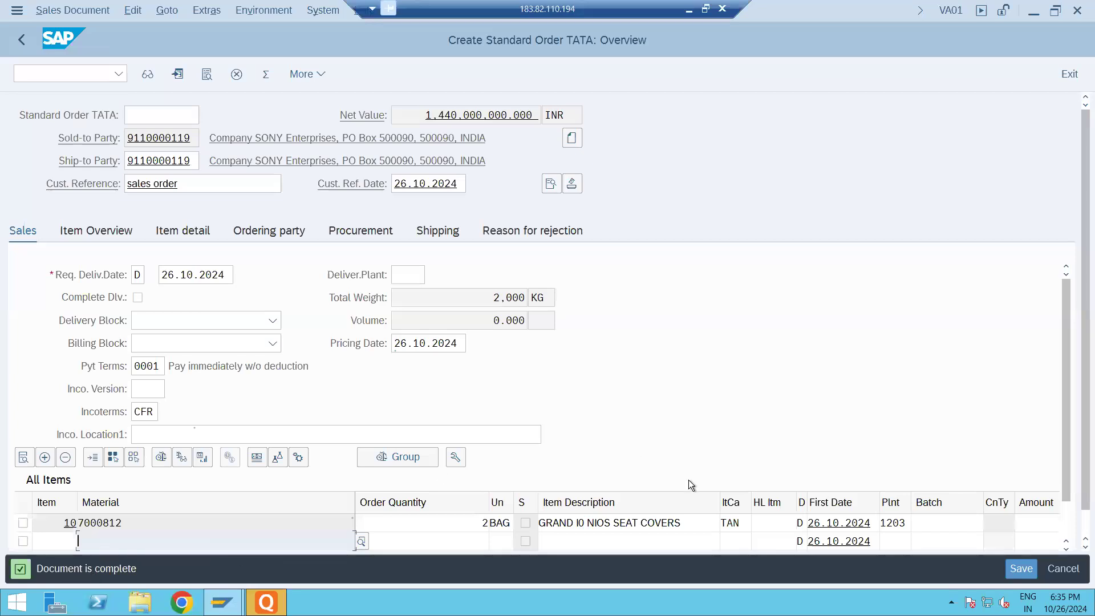
click(1014, 572)
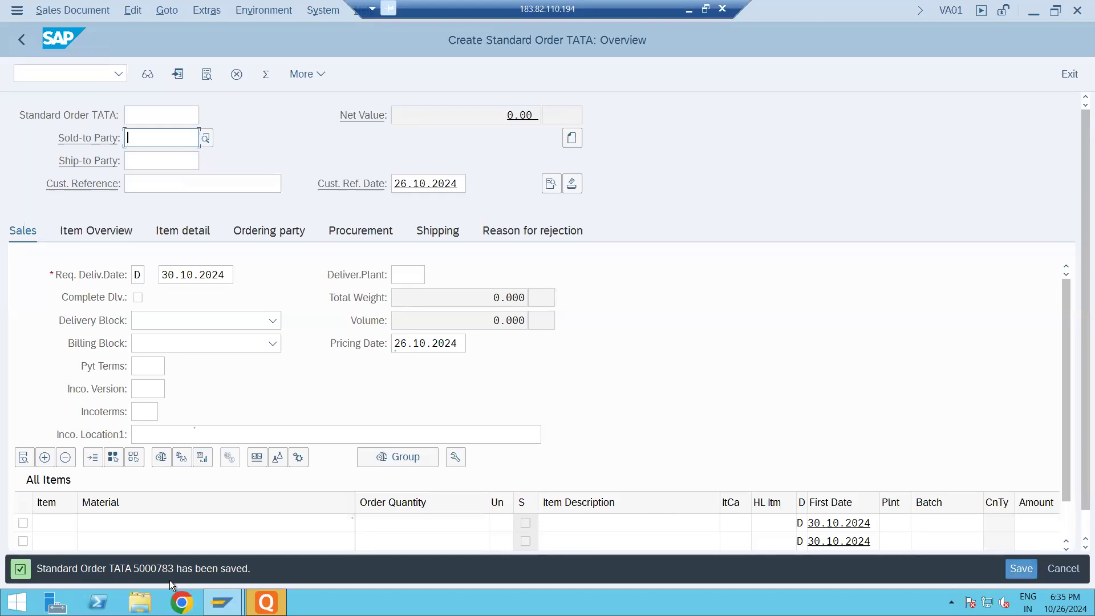
- Switch to the Word notes, highlight "Delivery" in the order-to-cash flow, and return to the SAP remote session
click(689, 10)
drag(554, 244, 518, 244)
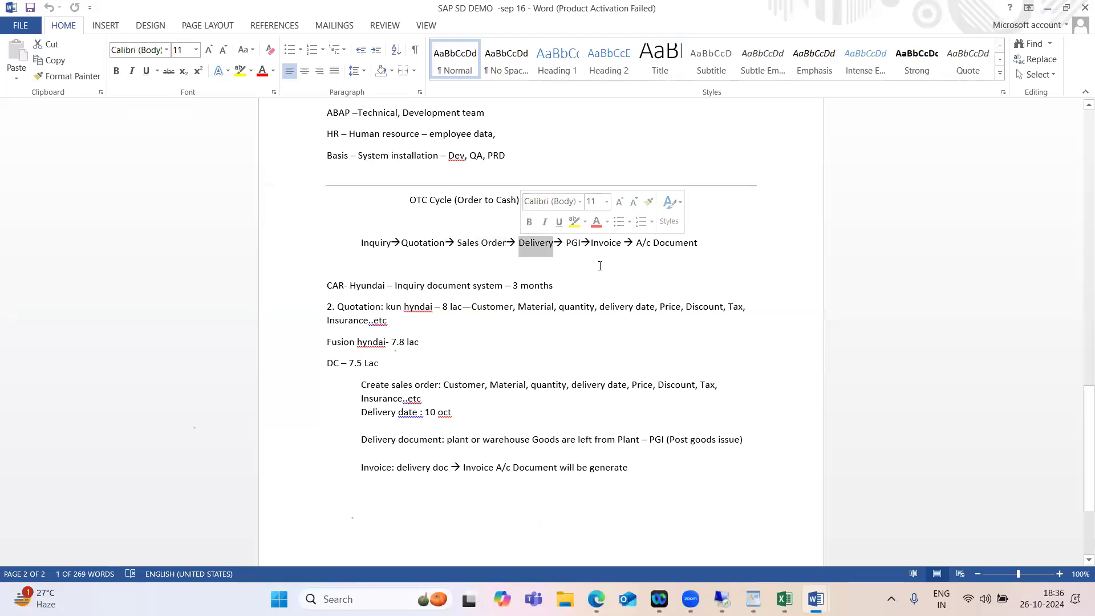
mouse_move(722, 599)
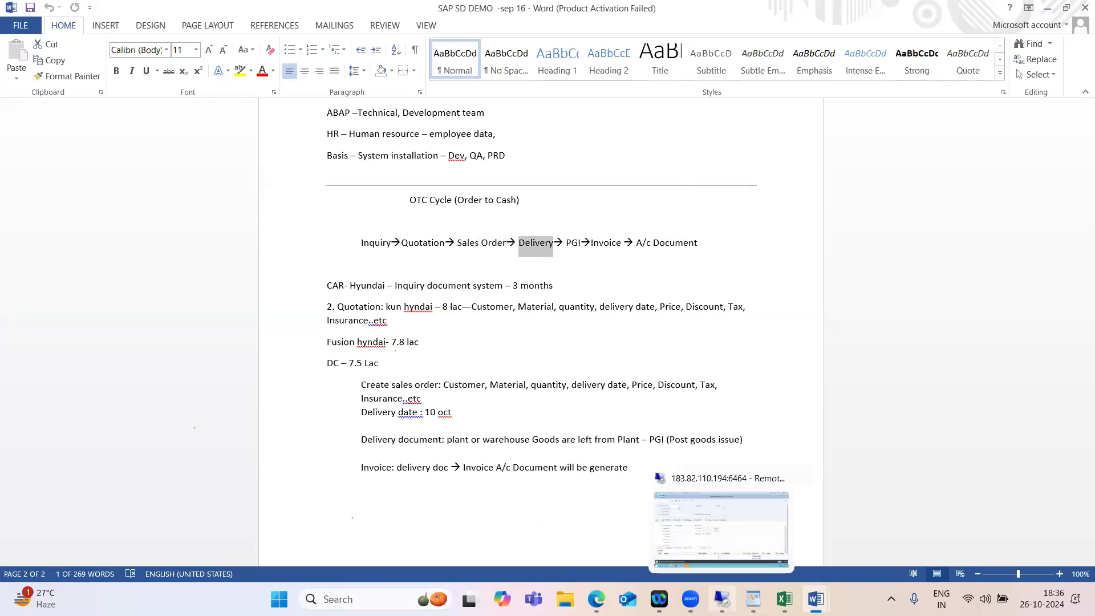
click(737, 552)
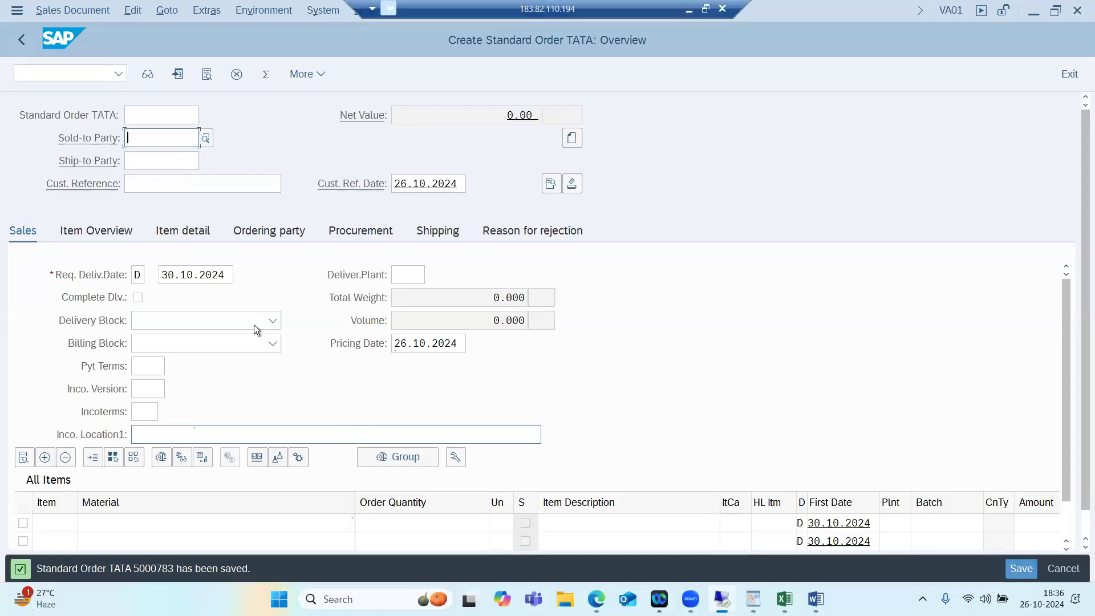
- Start an outbound delivery with transaction VL01N for the saved sales order, using shipping point 1203
click(96, 75)
text(/nvl01n)
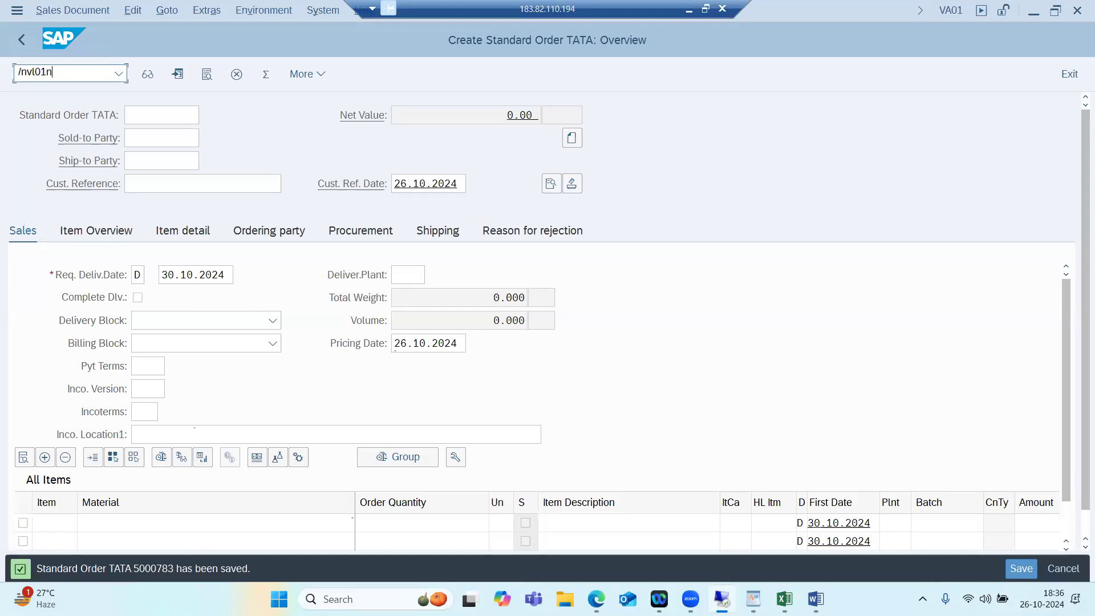
key(Return)
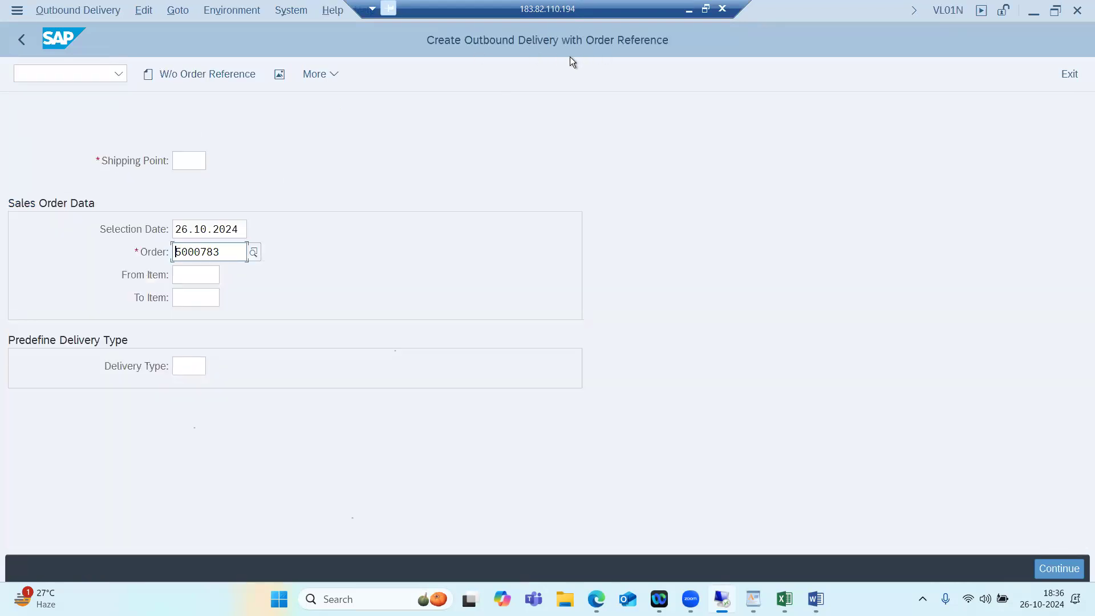
click(195, 159)
text(1203)
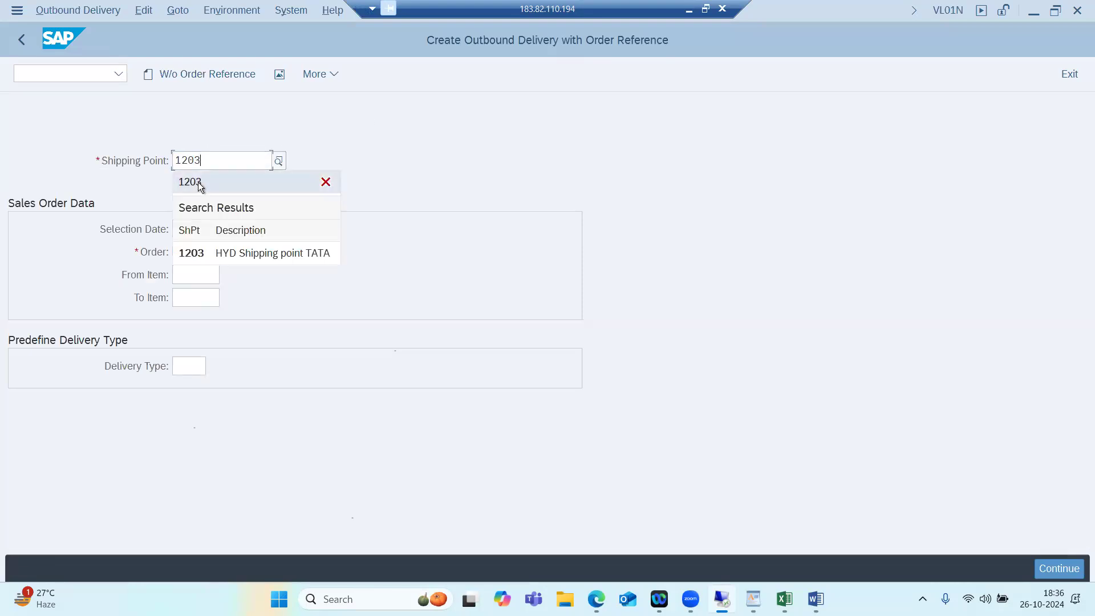
click(198, 181)
drag(220, 252, 175, 251)
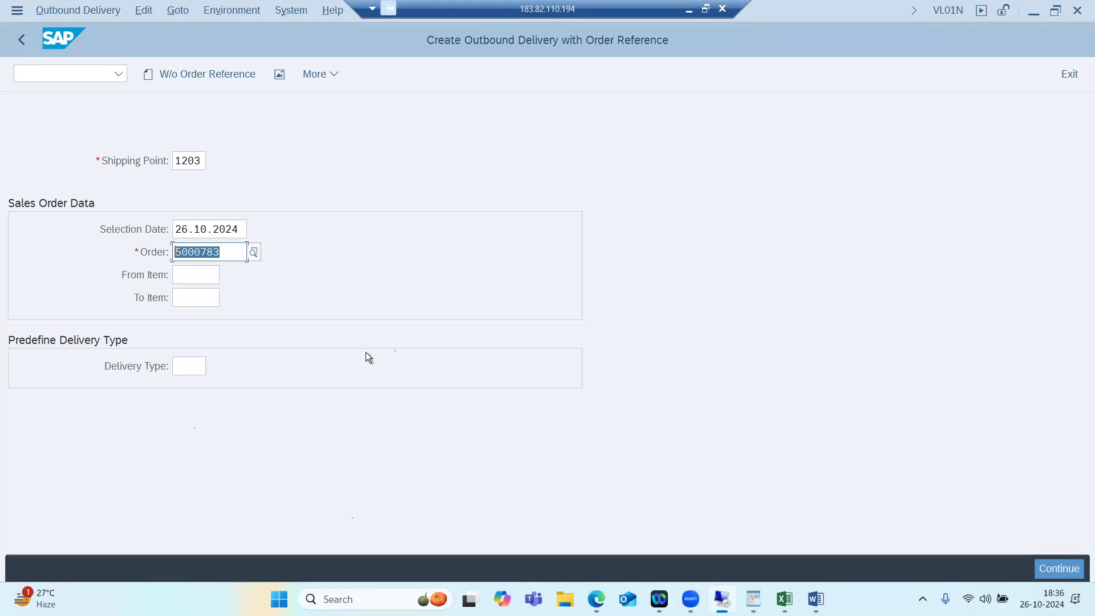
key(Return)
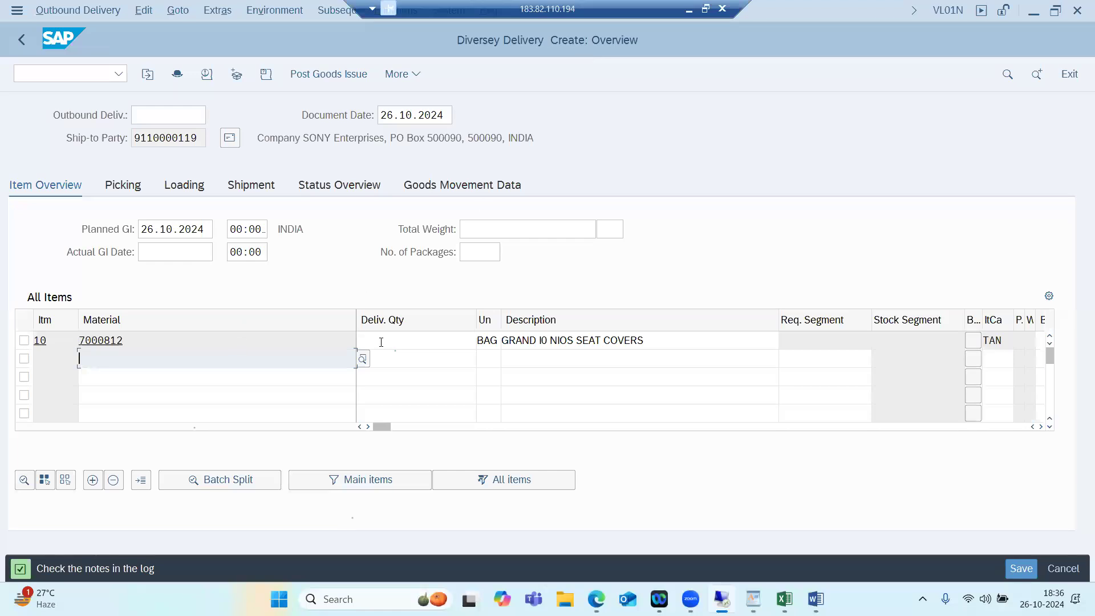
- Try to set the delivery quantity of material 7000812 to 2
click(418, 343)
text(2)
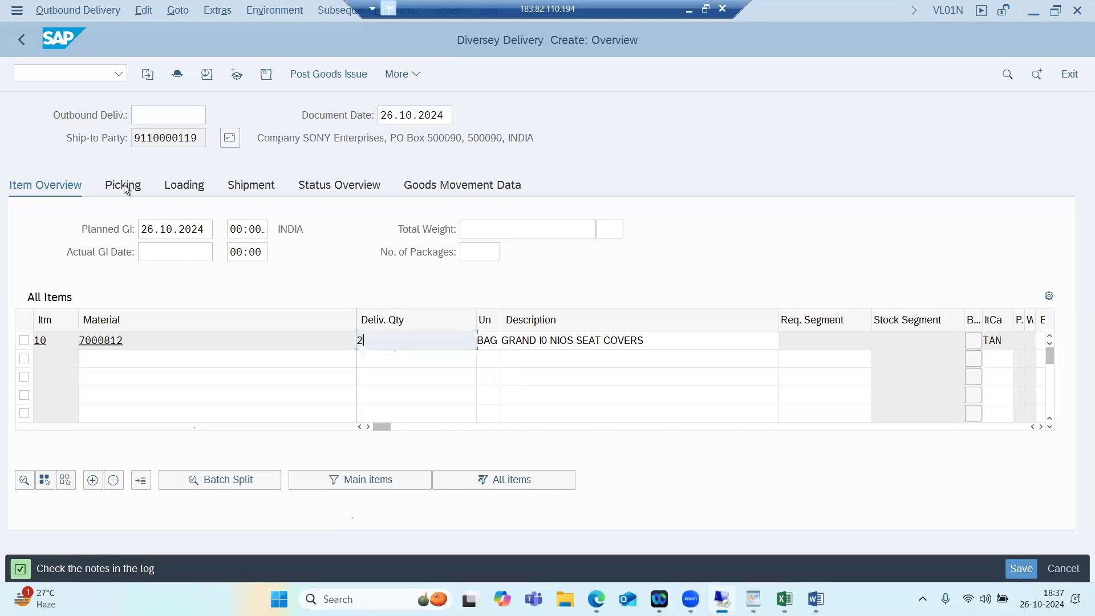
key(Return)
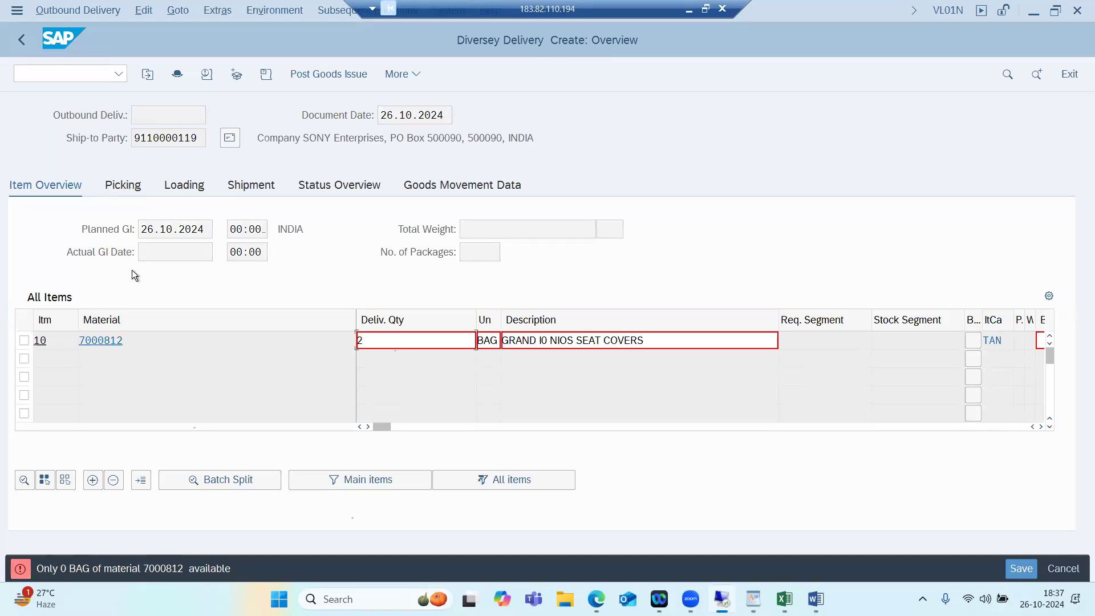
- Open transaction MIGO in a new session and set the material of the goods receipt item to 7000812
click(102, 74)
text(/omigo)
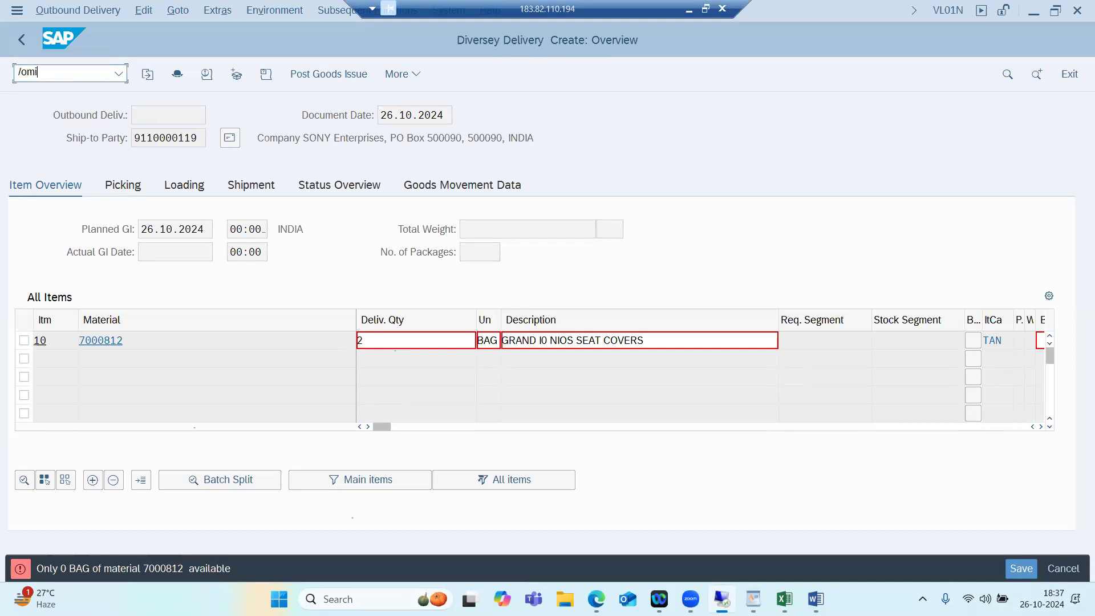
key(Return)
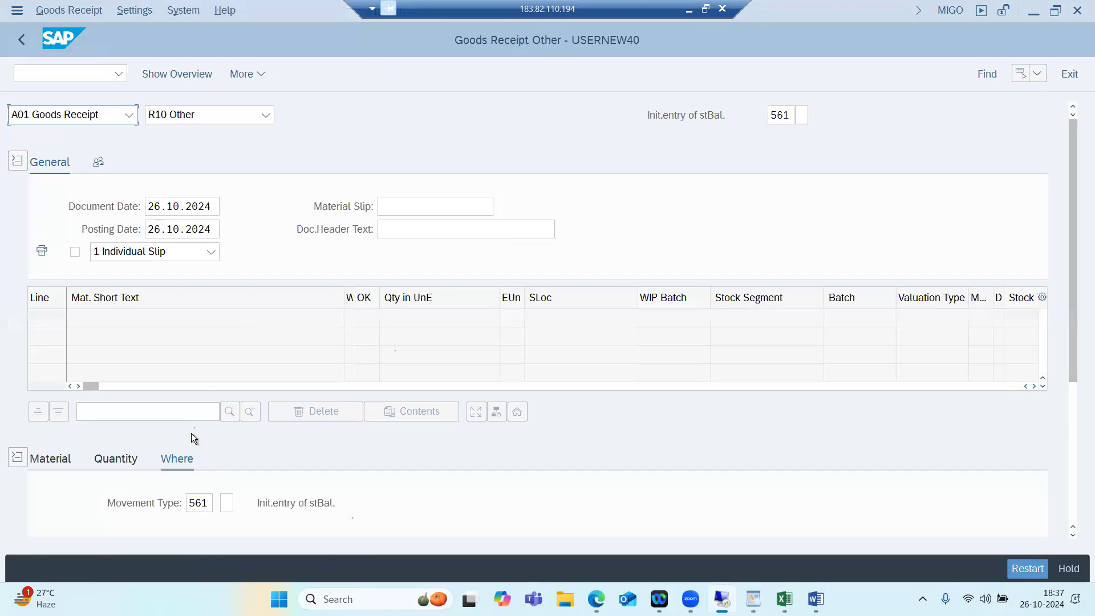
click(64, 462)
click(208, 503)
text(7000)
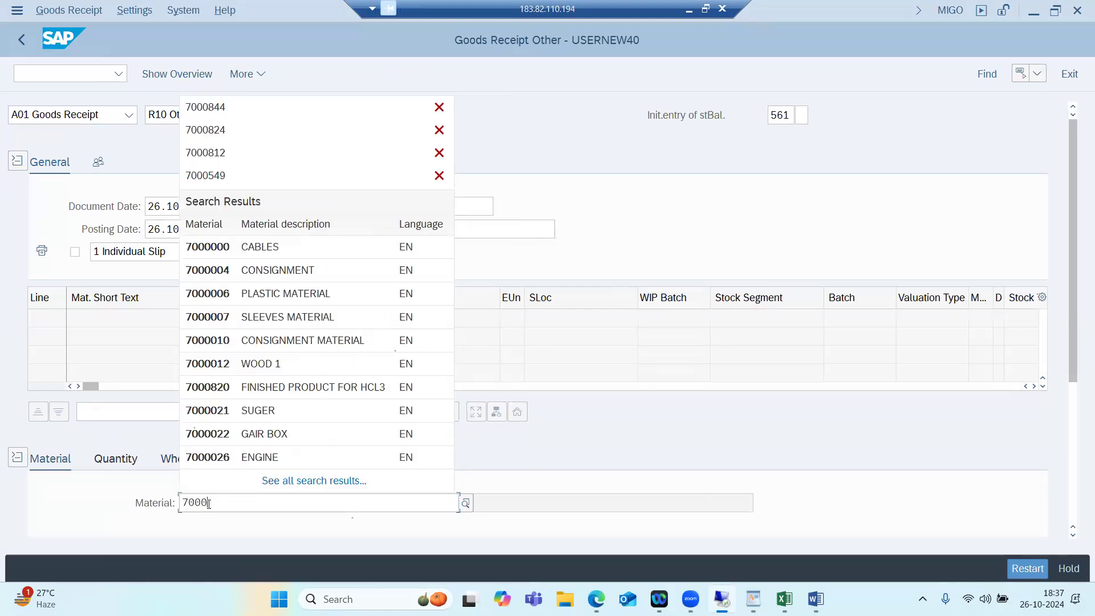
text(812)
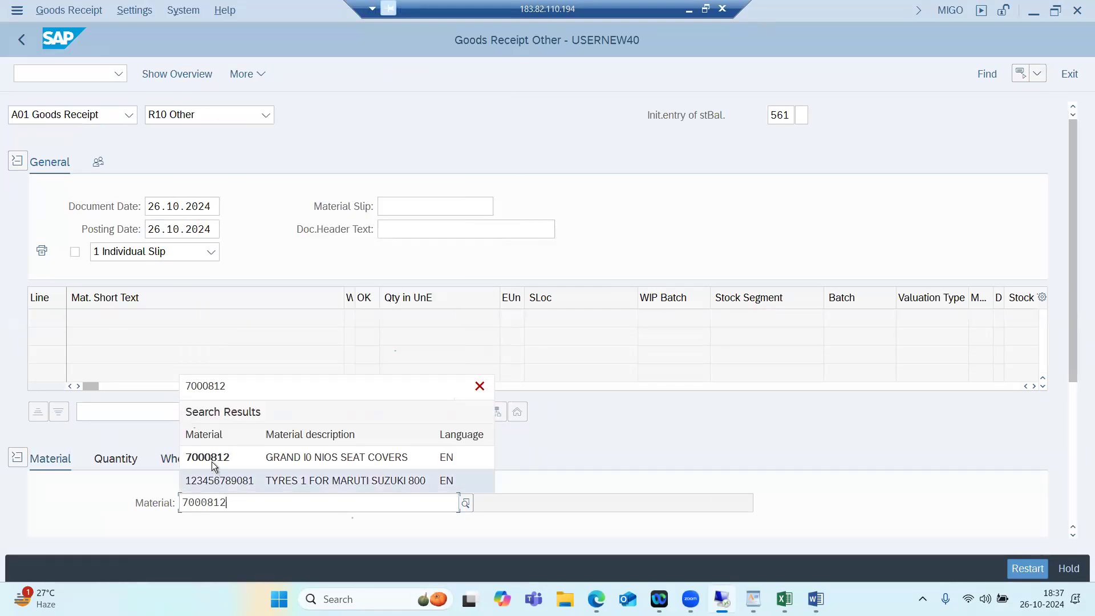
click(210, 459)
- Set the goods receipt item's quantity in unit of entry to 1,000
click(118, 460)
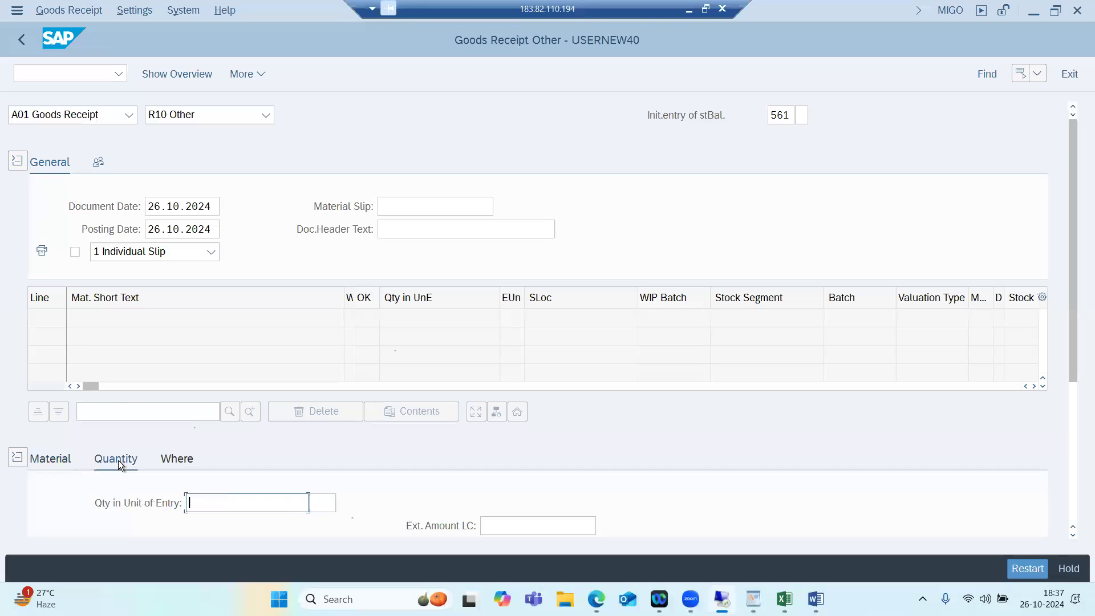
text(1,00)
text(00)
key(Return)
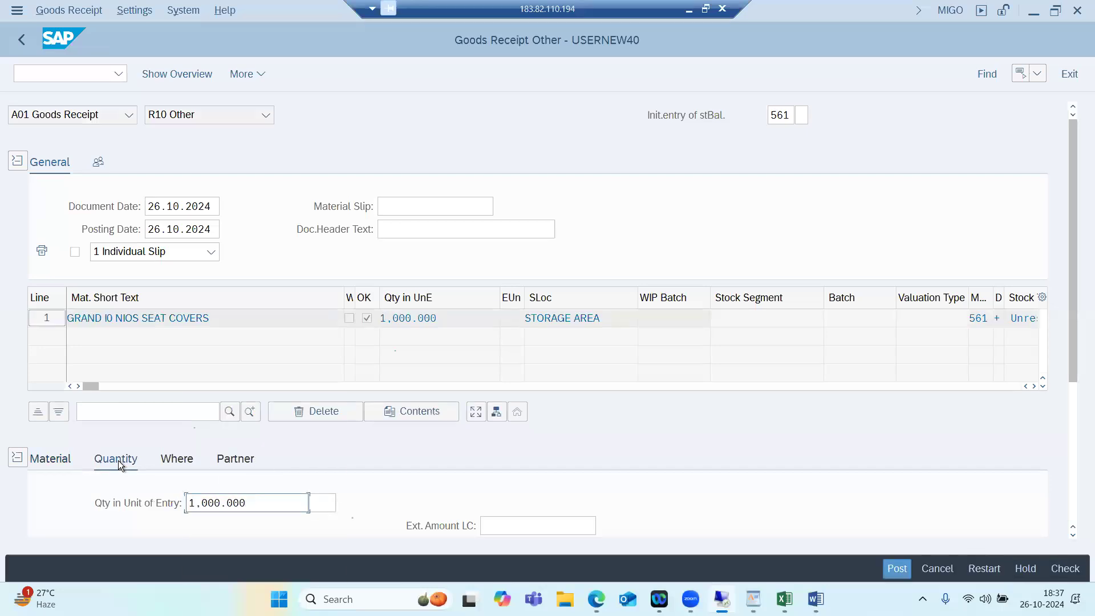
- Set the goods receipt item's plant to 1203 and its storage location to 1231
click(175, 463)
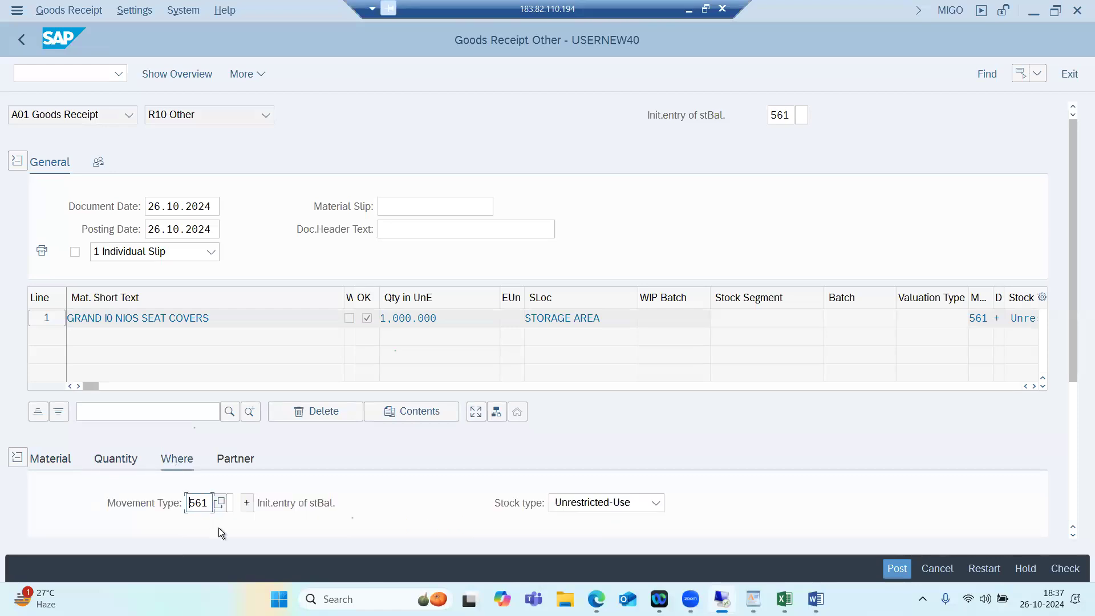
click(1076, 466)
drag(316, 325, 169, 320)
text(1203)
key(Return)
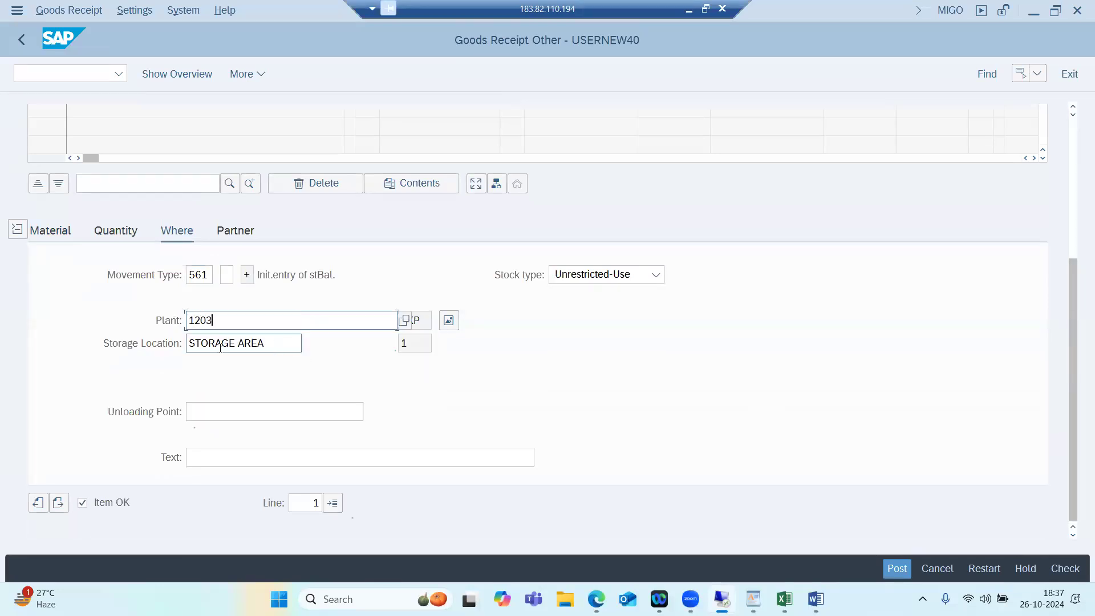
drag(266, 344, 186, 348)
text(1231)
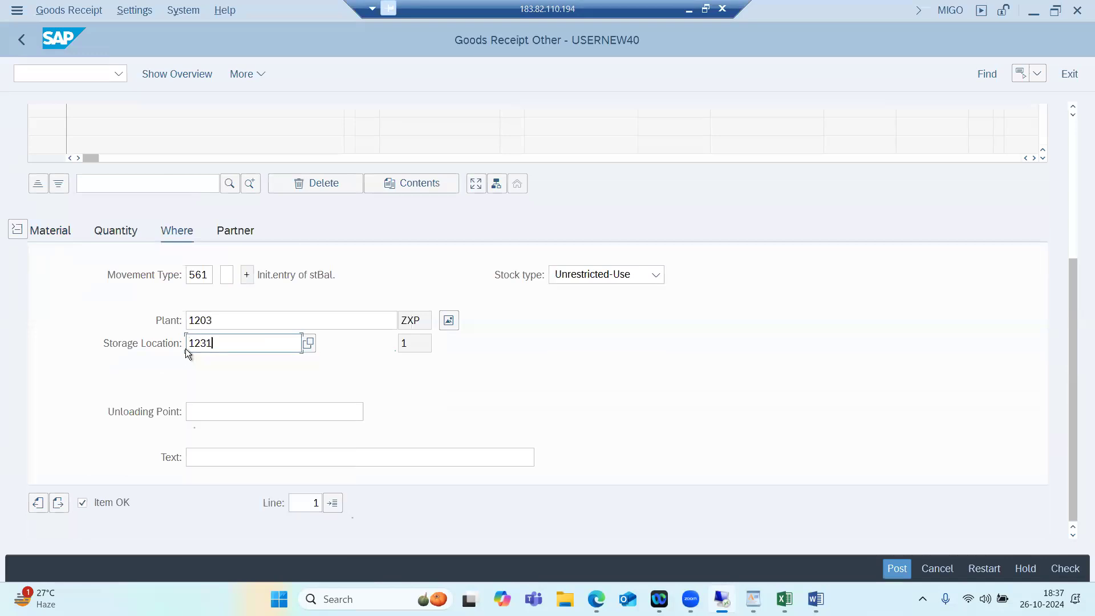
key(Return)
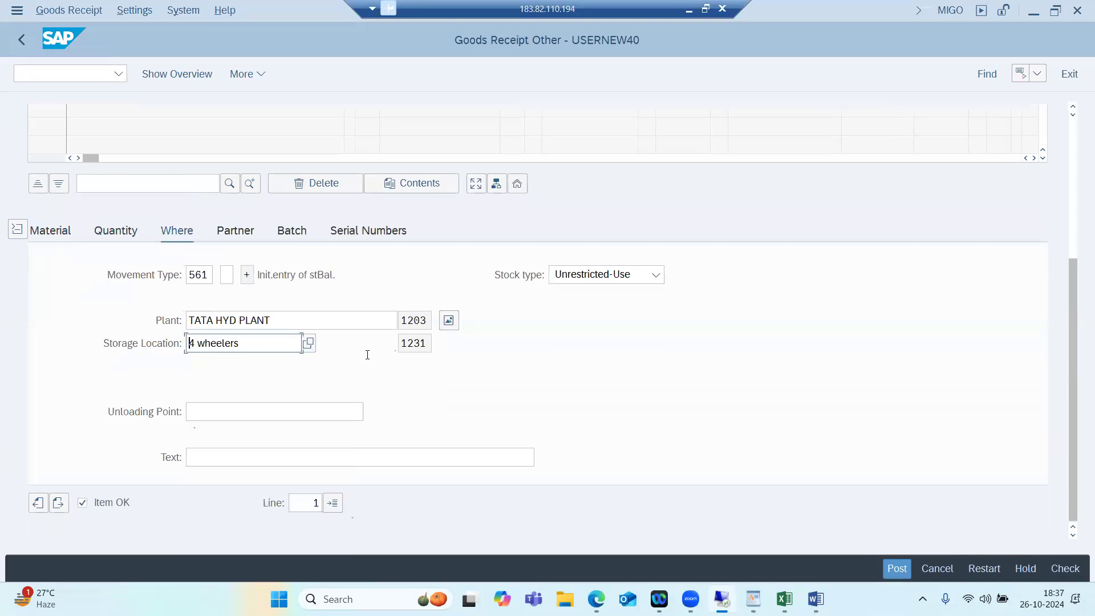
- Enter Batch1 as the item's batch, then check the goods receipt and close the resulting log
click(297, 234)
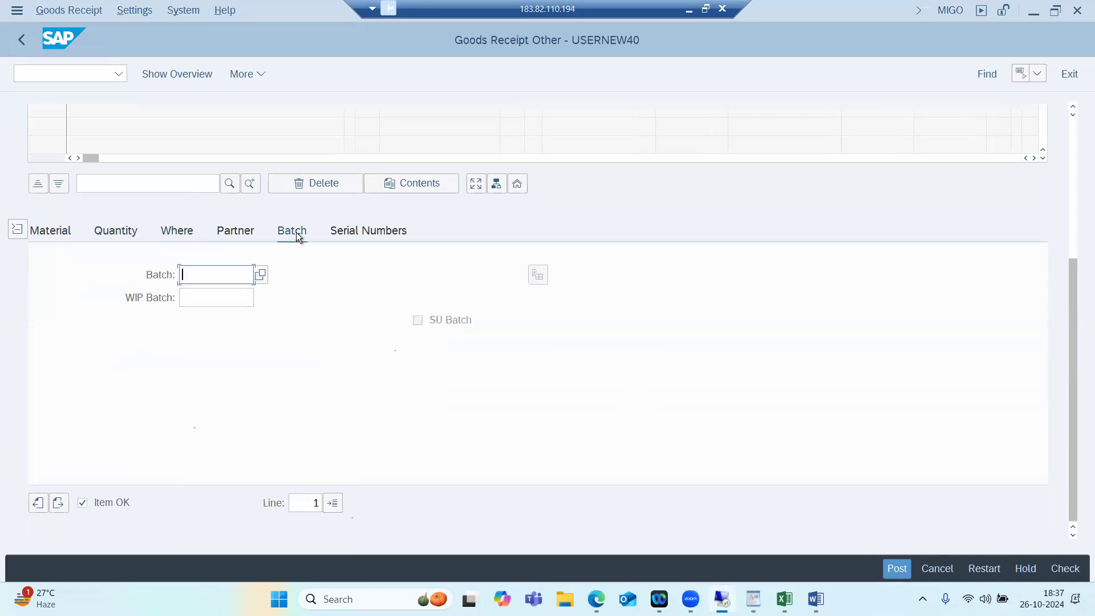
click(230, 295)
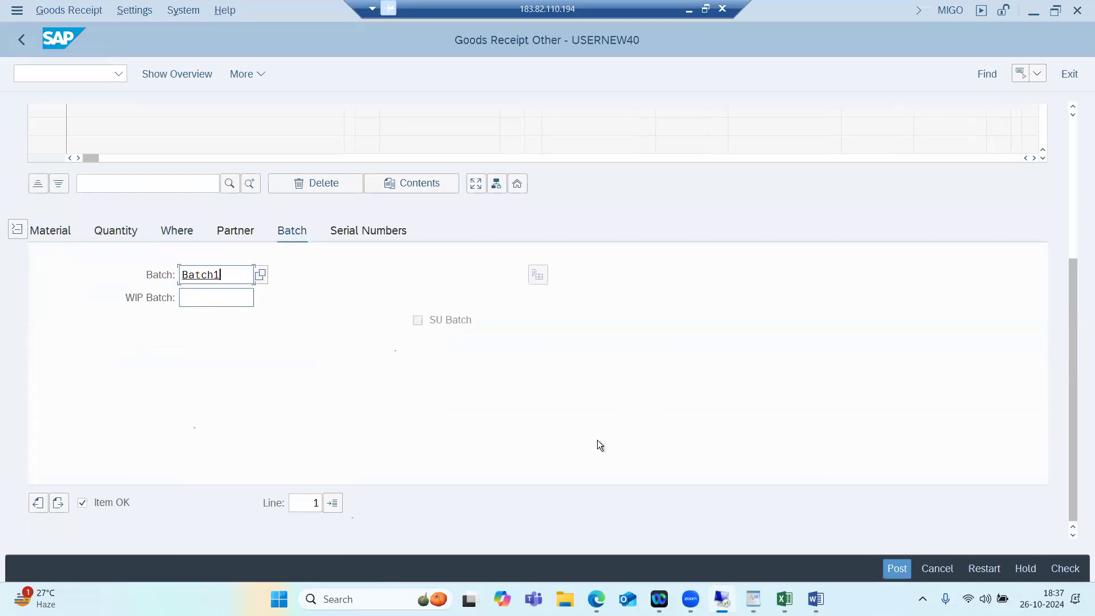
click(1065, 568)
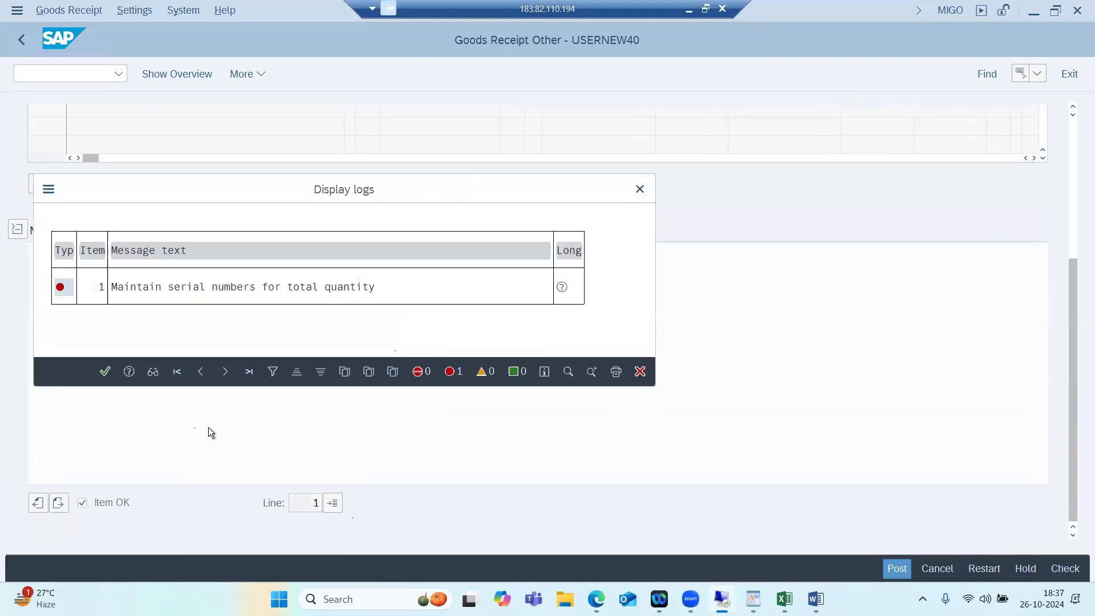
click(105, 372)
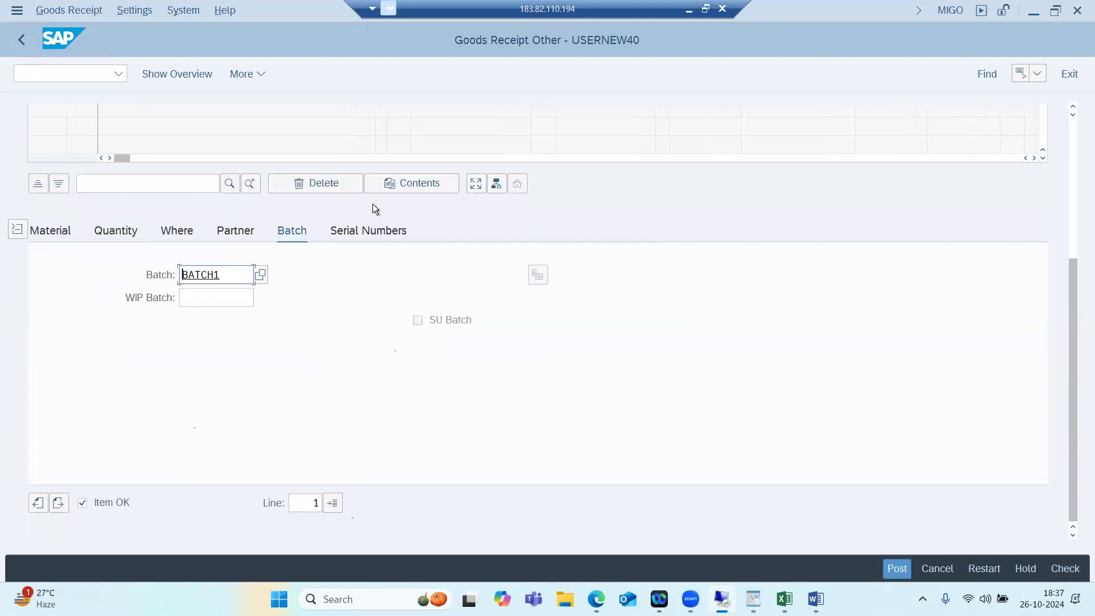
- Enable automatic serial number creation for the goods receipt item, then check and post the goods receipt
click(383, 233)
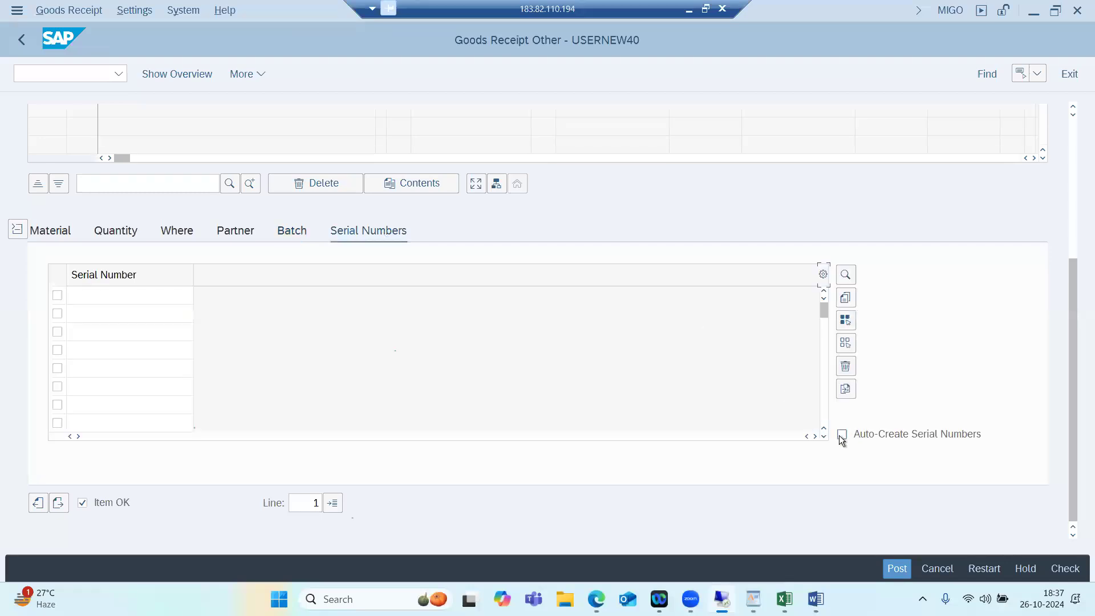
click(1064, 568)
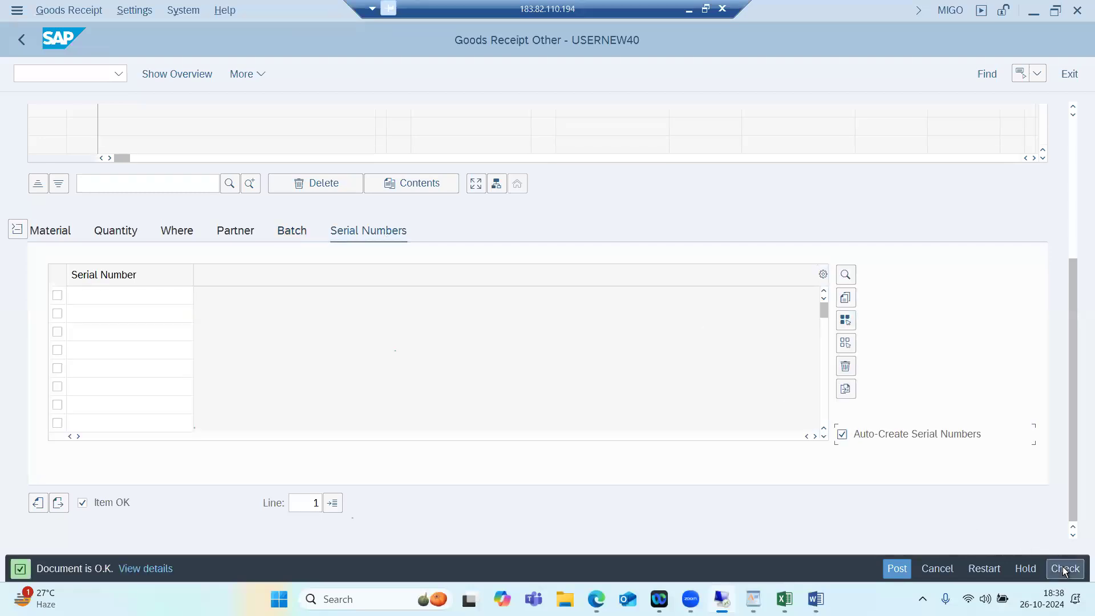
click(894, 569)
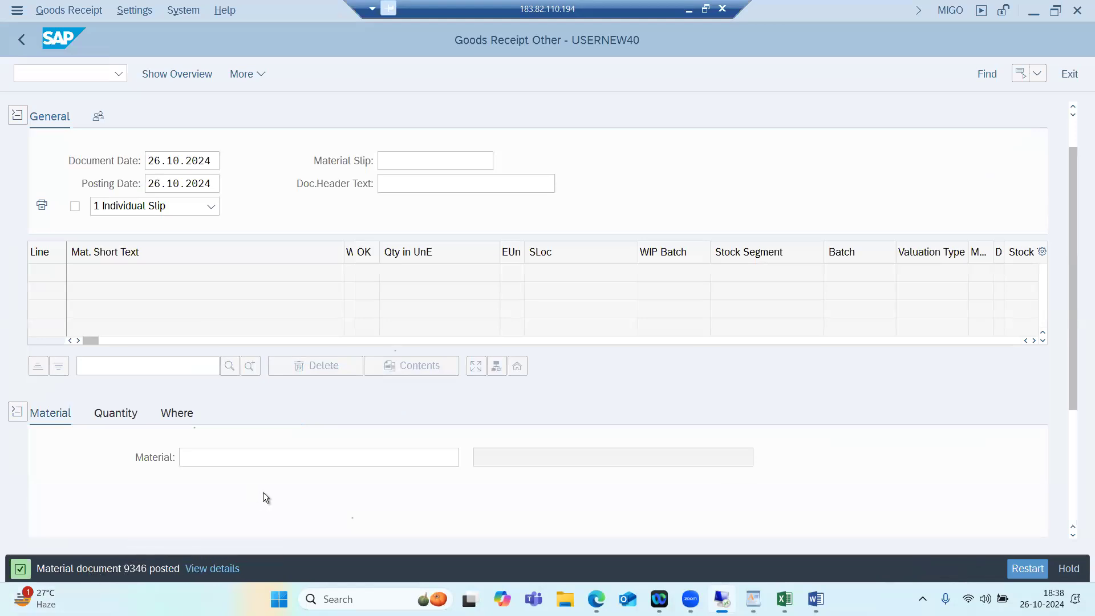
- Return to the outbound delivery session and set the picking storage location of item 10 to 1231
key(alt+Tab)
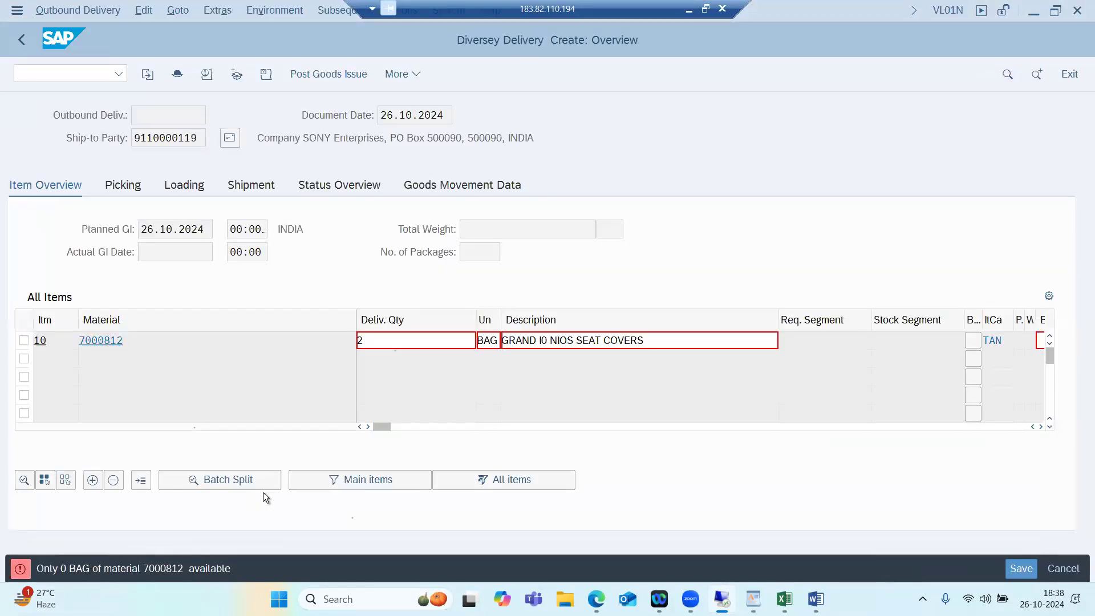
key(ctrl+Page_Down)
drag(547, 342, 527, 342)
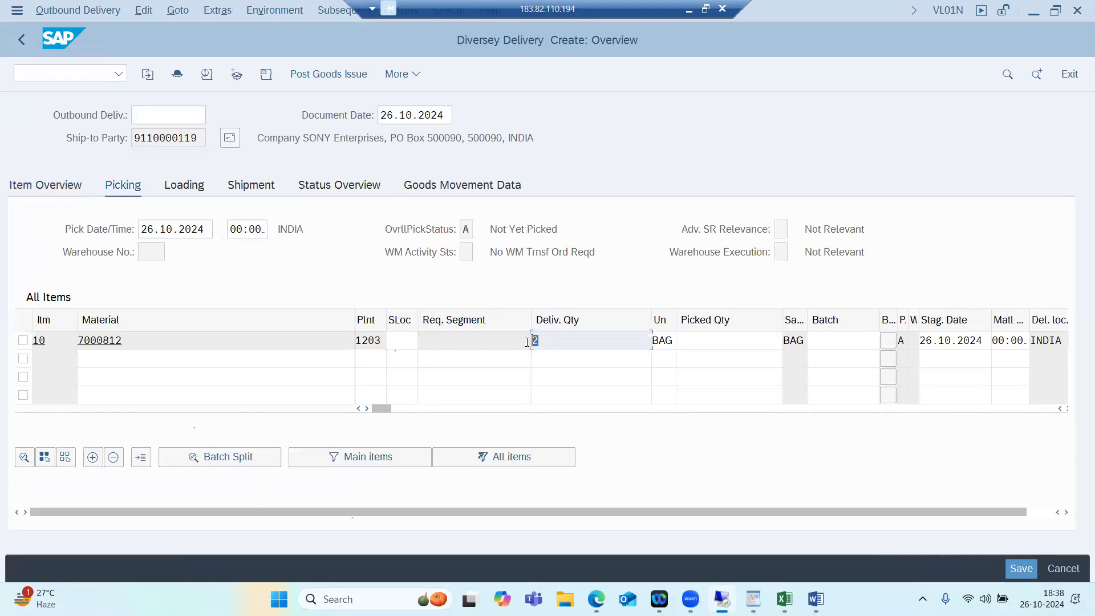
click(398, 339)
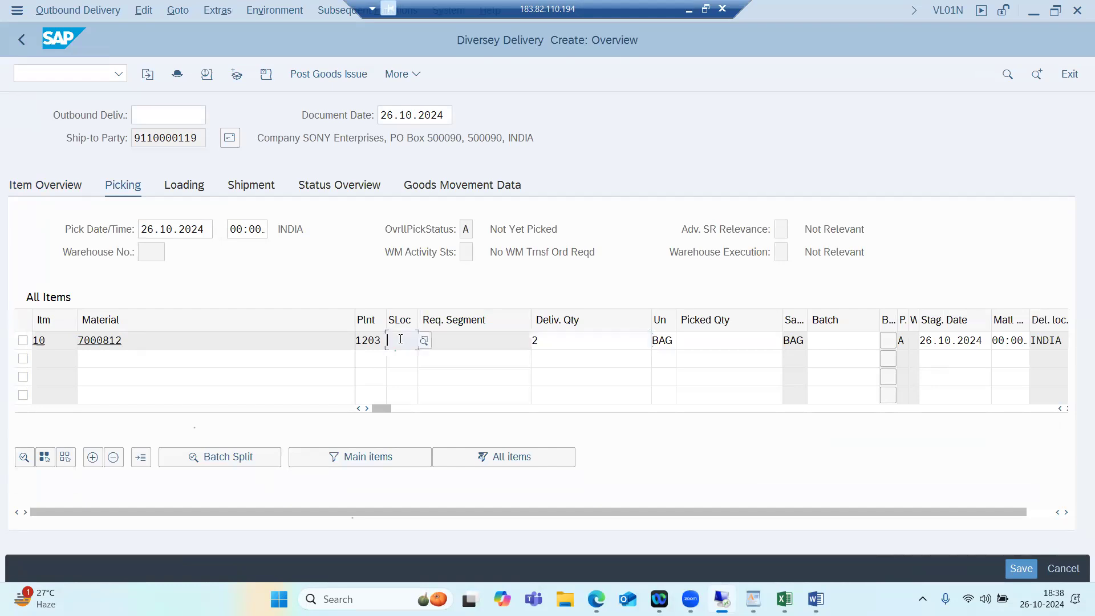
click(408, 362)
- Set the picked quantity of delivery item 10 to 2 and check the overall picking status
click(690, 343)
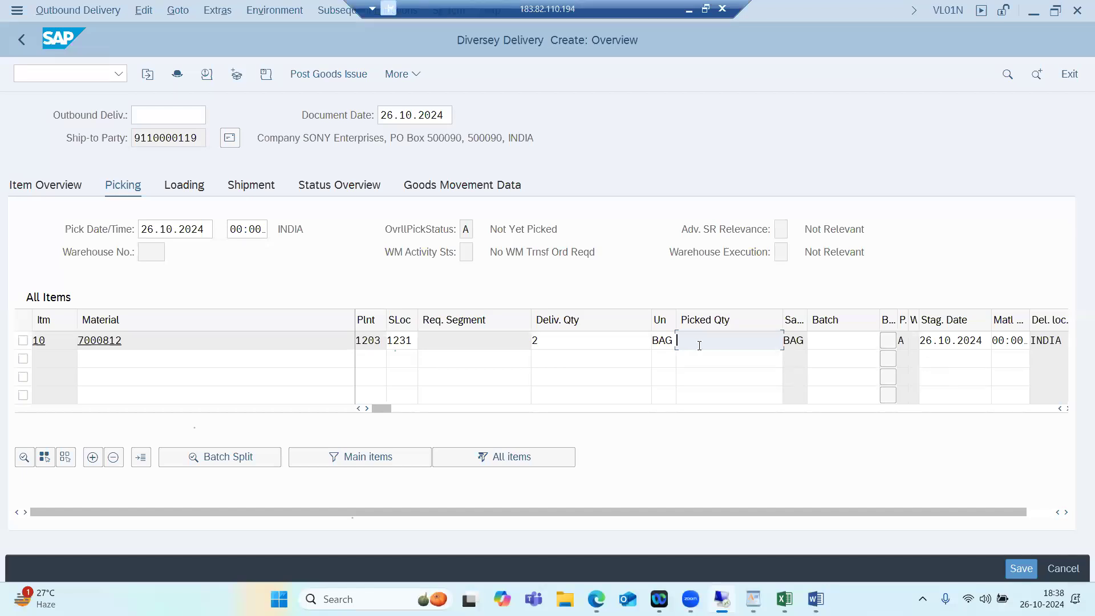
text(2)
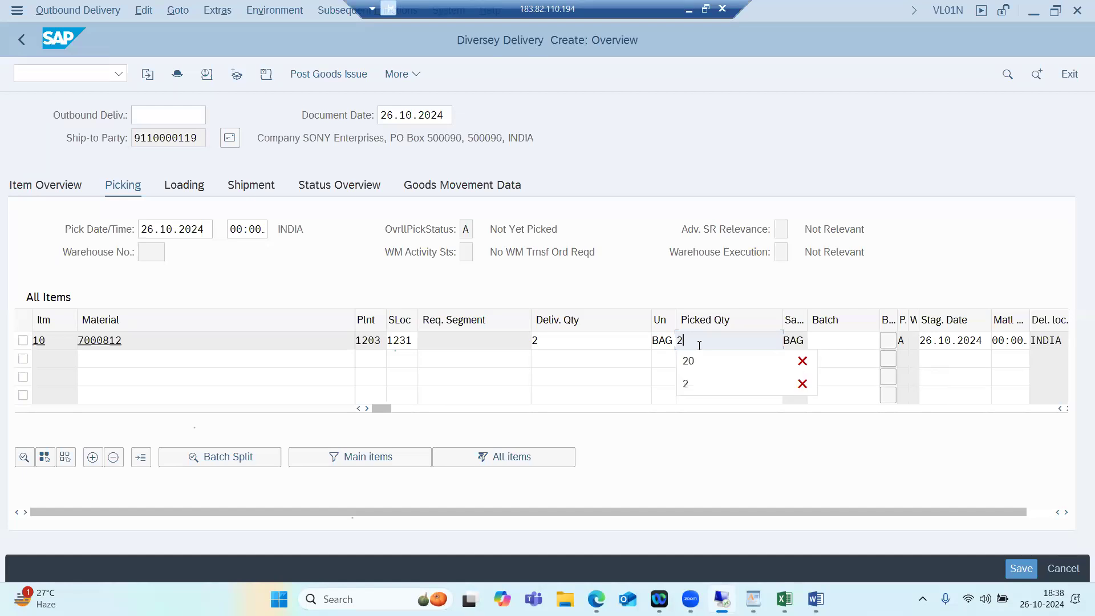
key(Return)
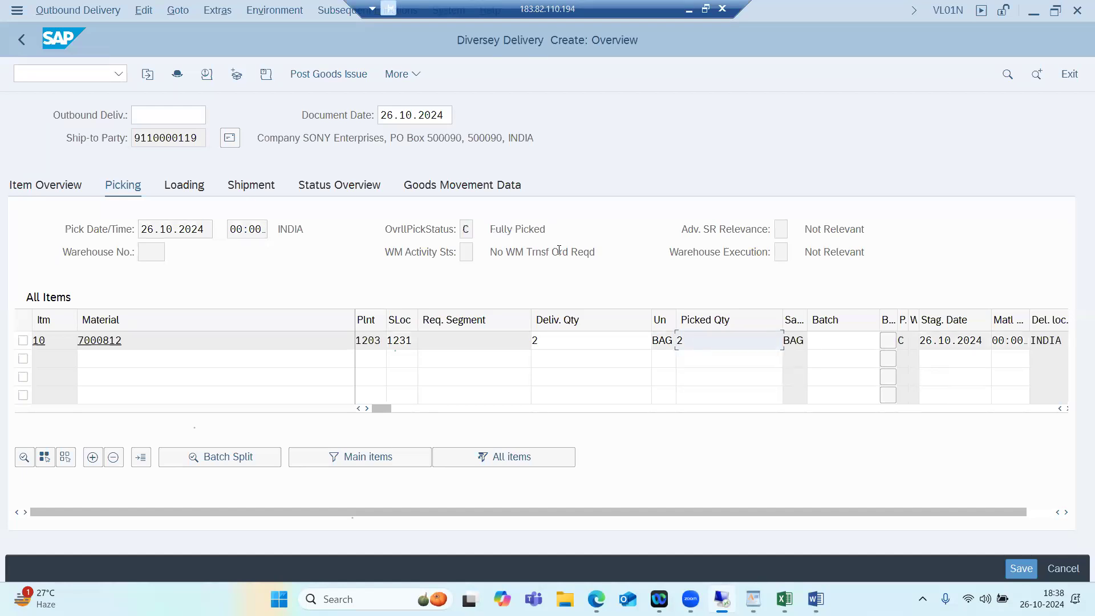
drag(551, 229, 488, 233)
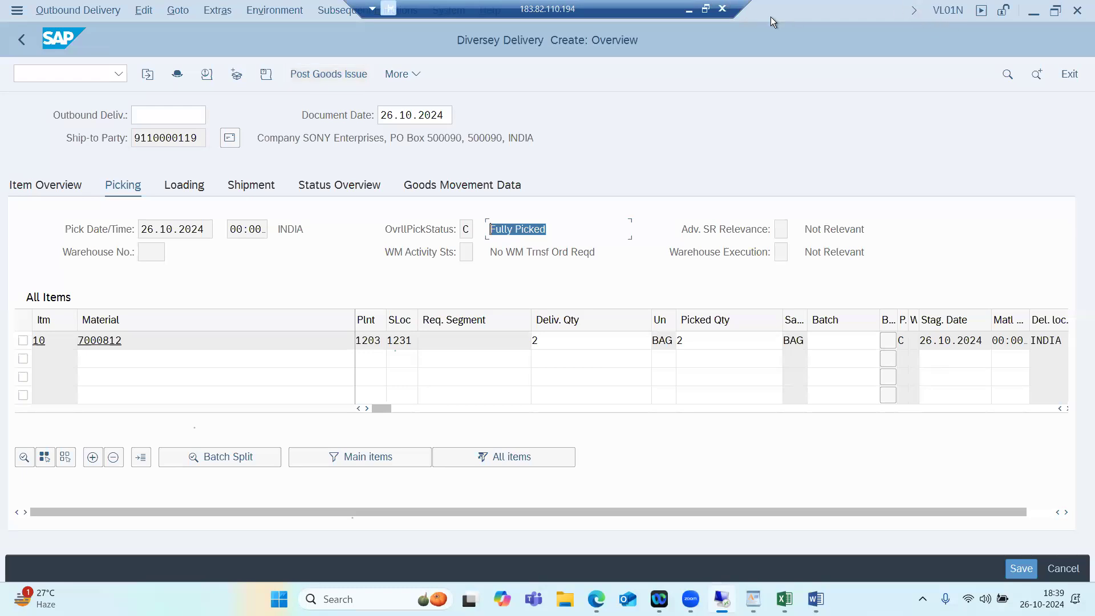
- Consult the order-to-cash notes in Word, then try to post the delivery's goods issue in SAP and leave the resulting log
click(689, 9)
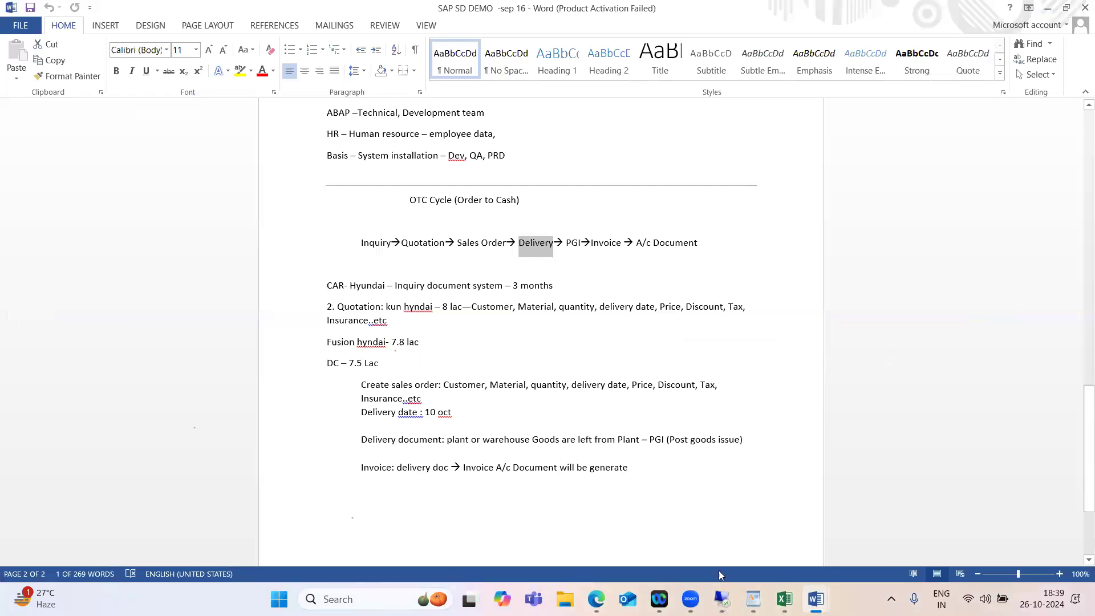
mouse_move(722, 598)
click(730, 533)
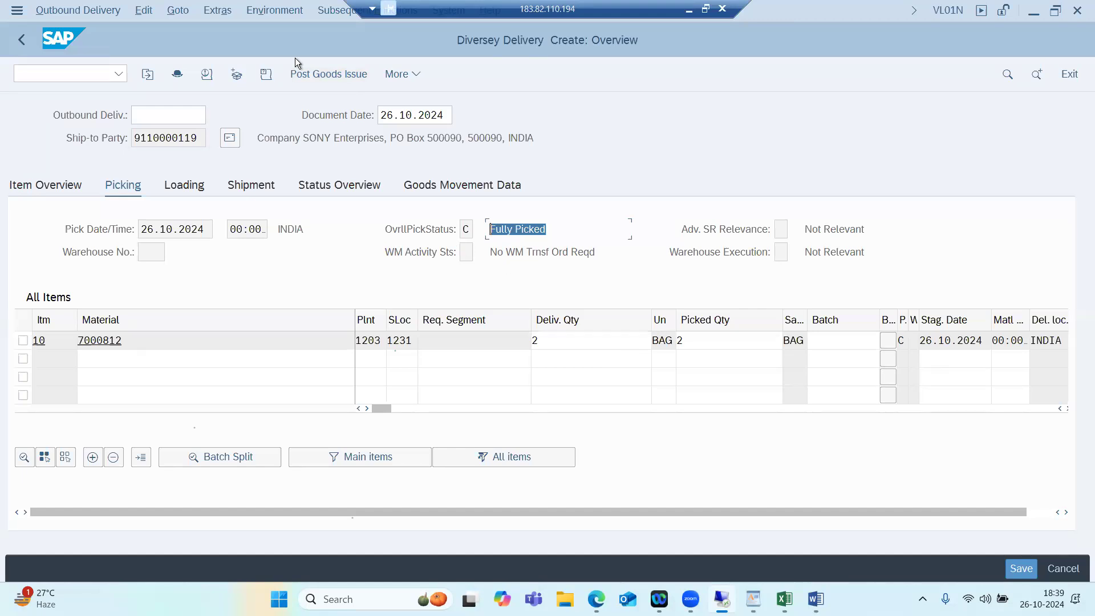
click(318, 79)
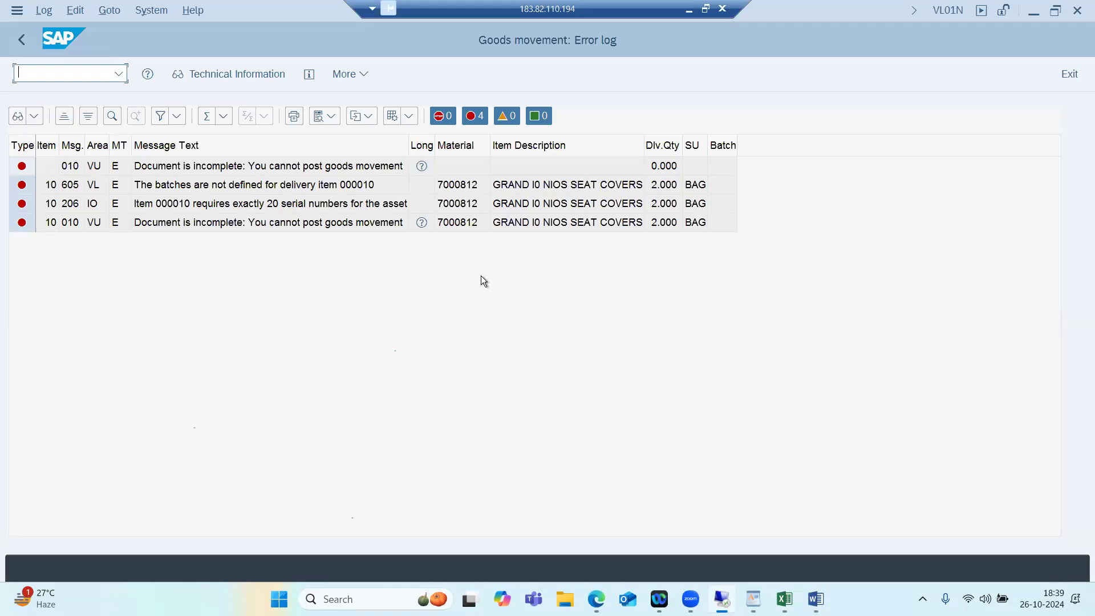
click(22, 39)
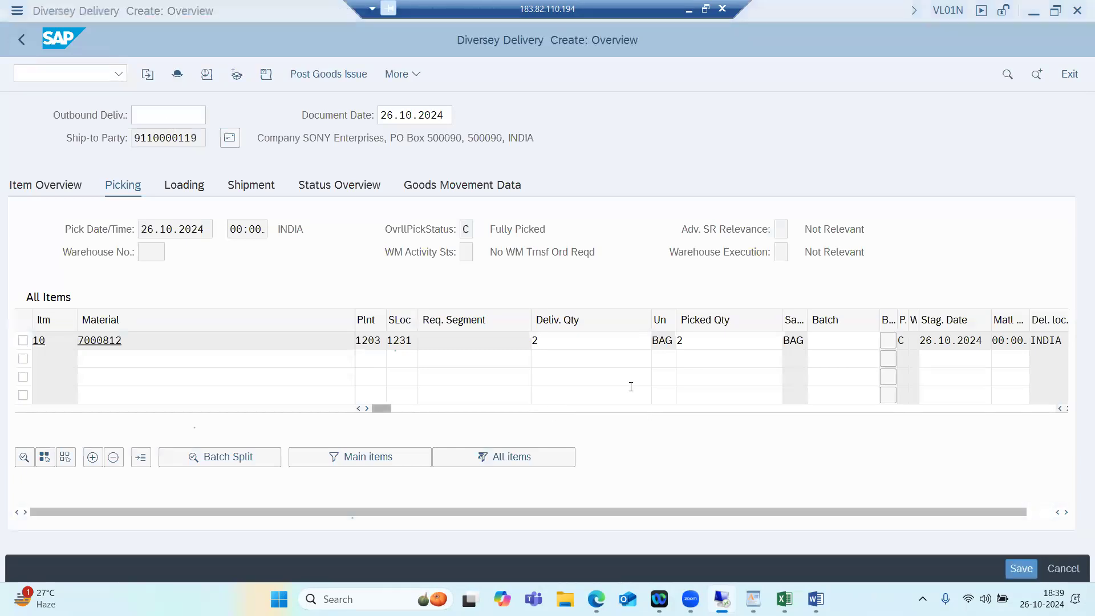
- Search the batches of material 7000812 and assign BATCH1 to delivery item 10
click(812, 341)
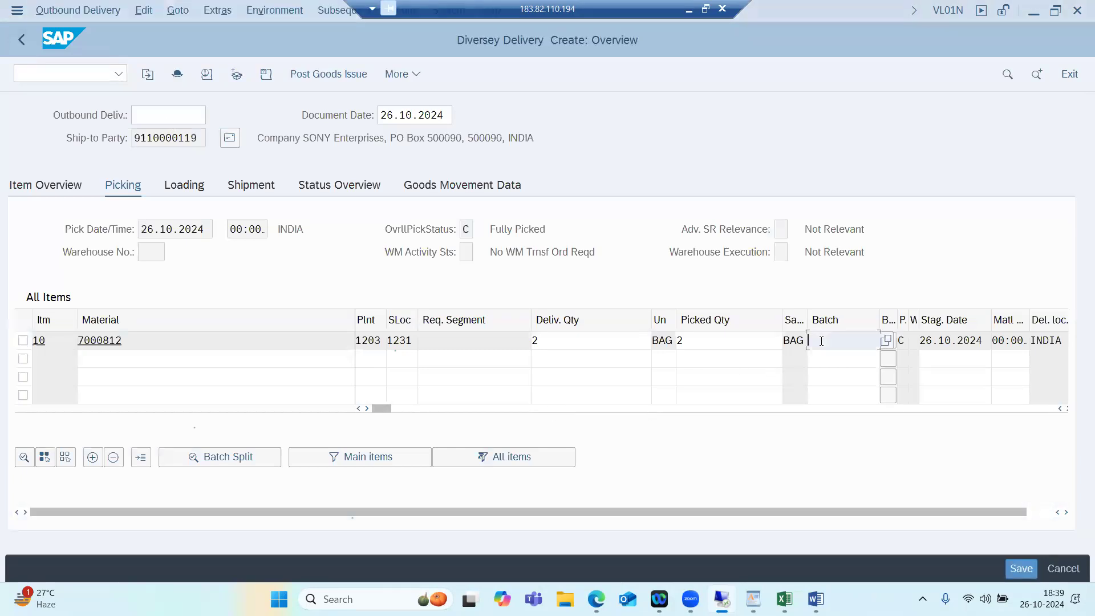
key(BackSpace)
click(886, 341)
click(367, 208)
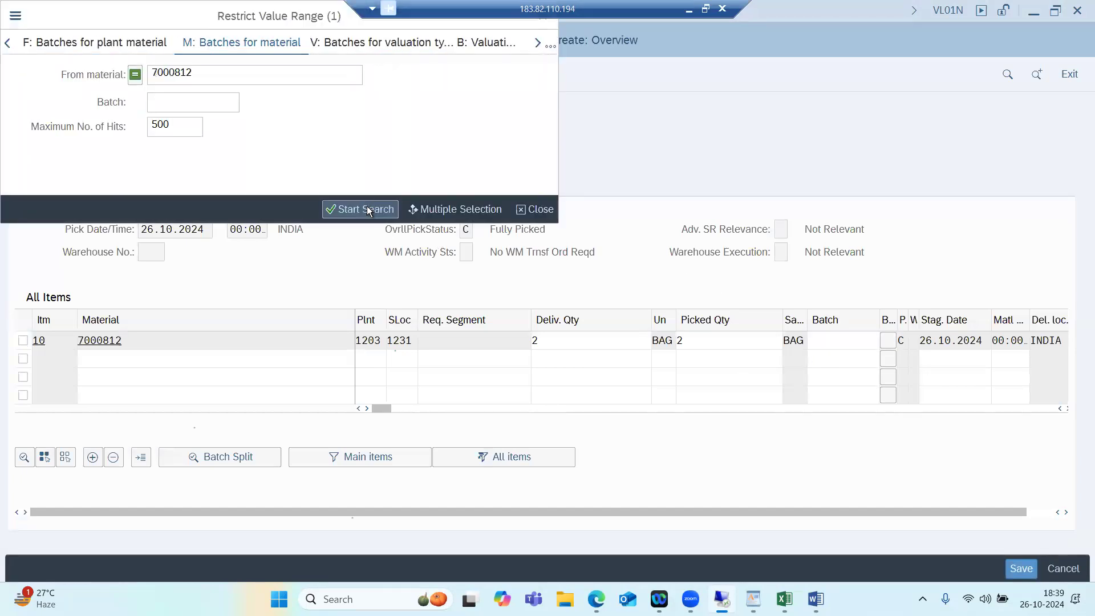
double_click(32, 168)
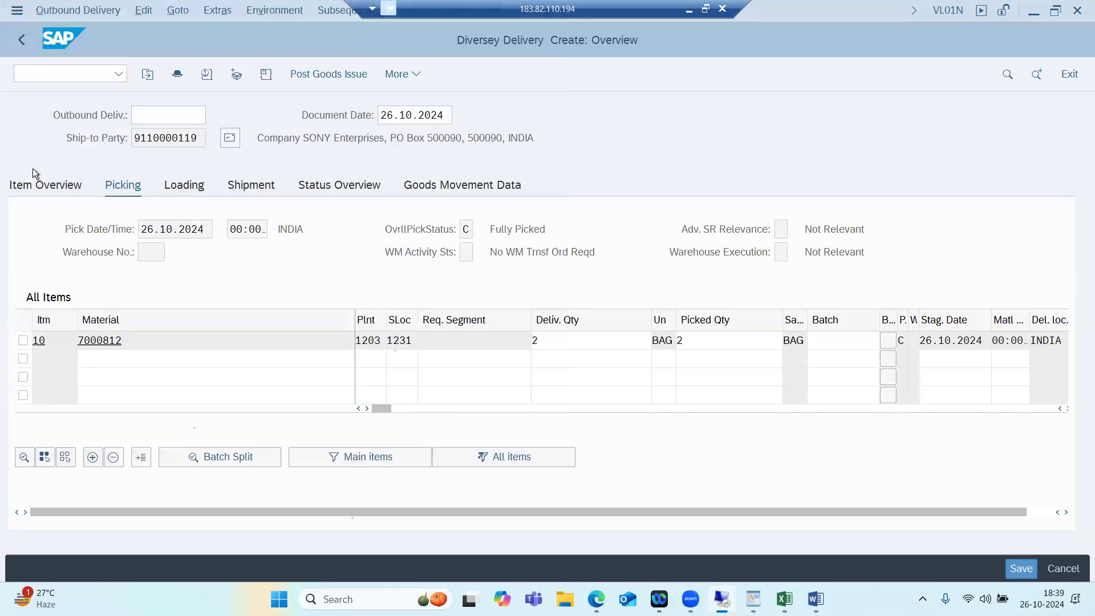
- Create the serial numbers for delivery item 10 automatically, look through the list and accept it
click(217, 11)
click(262, 99)
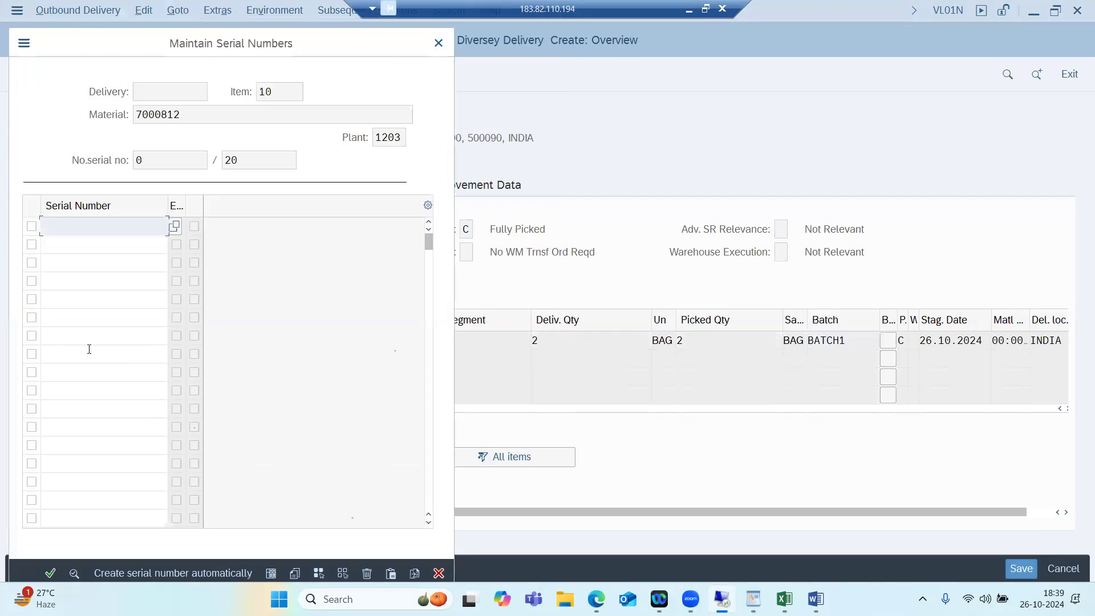
double_click(232, 159)
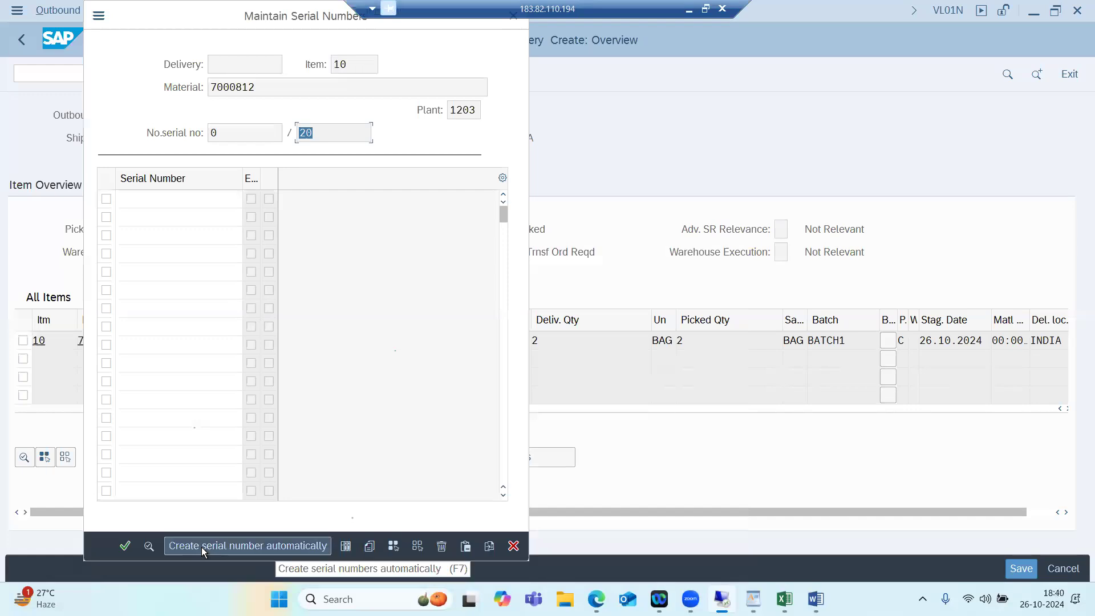
click(241, 546)
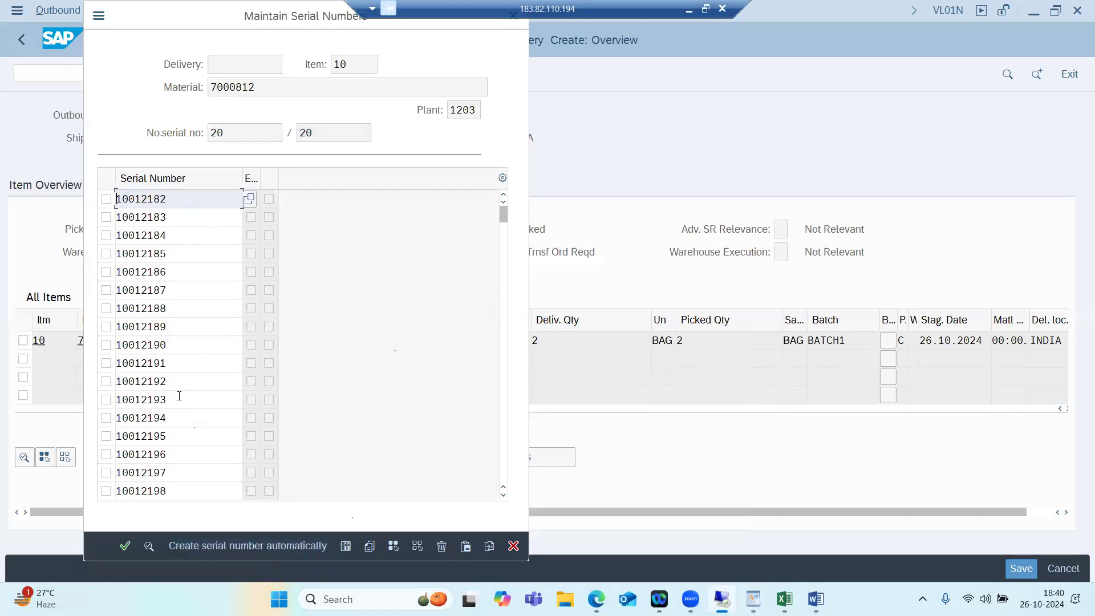
click(505, 432)
click(501, 358)
click(123, 547)
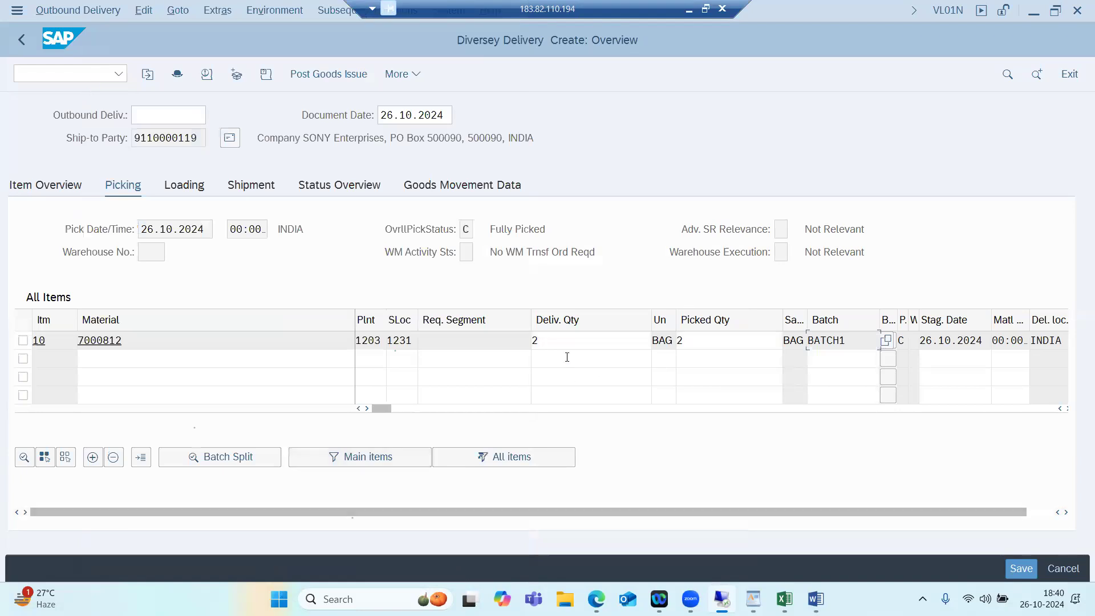
- Try again to post the delivery's goods issue and acknowledge the serial number messages
click(340, 73)
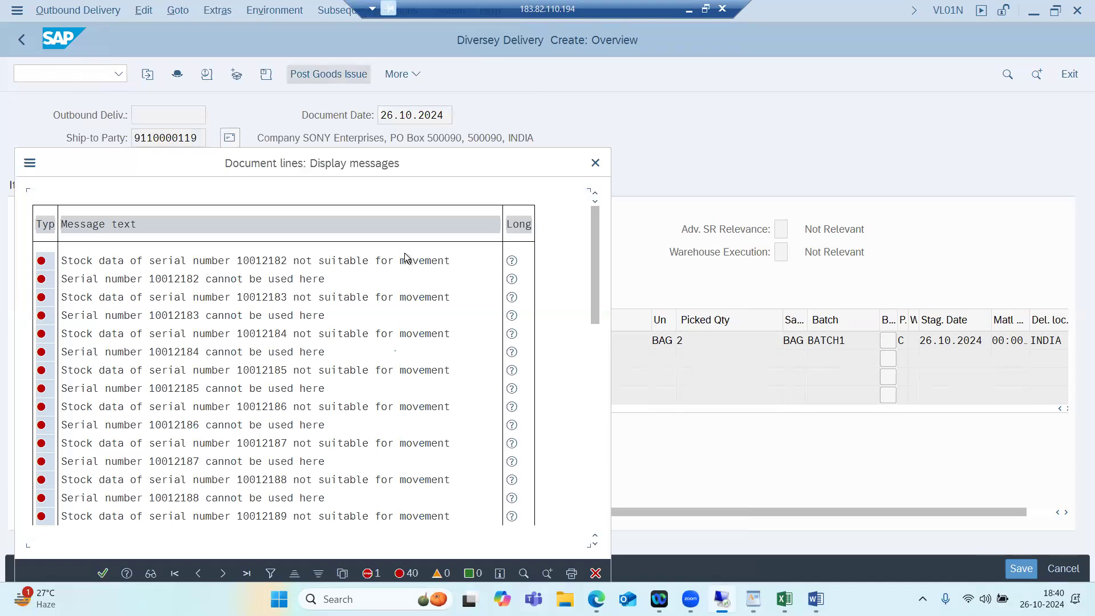
drag(439, 169, 493, 90)
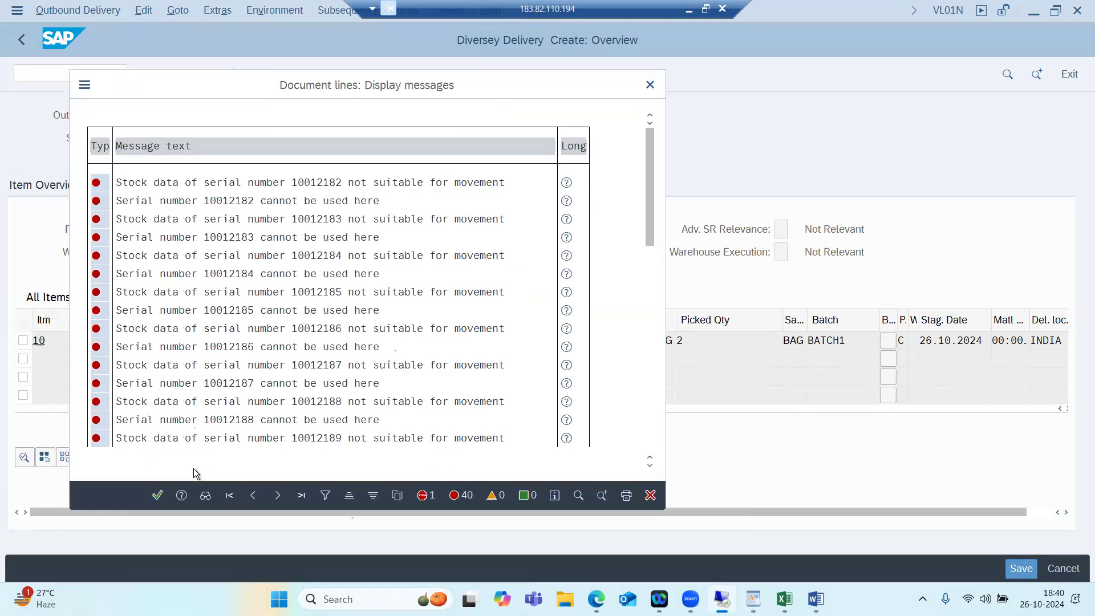
click(158, 494)
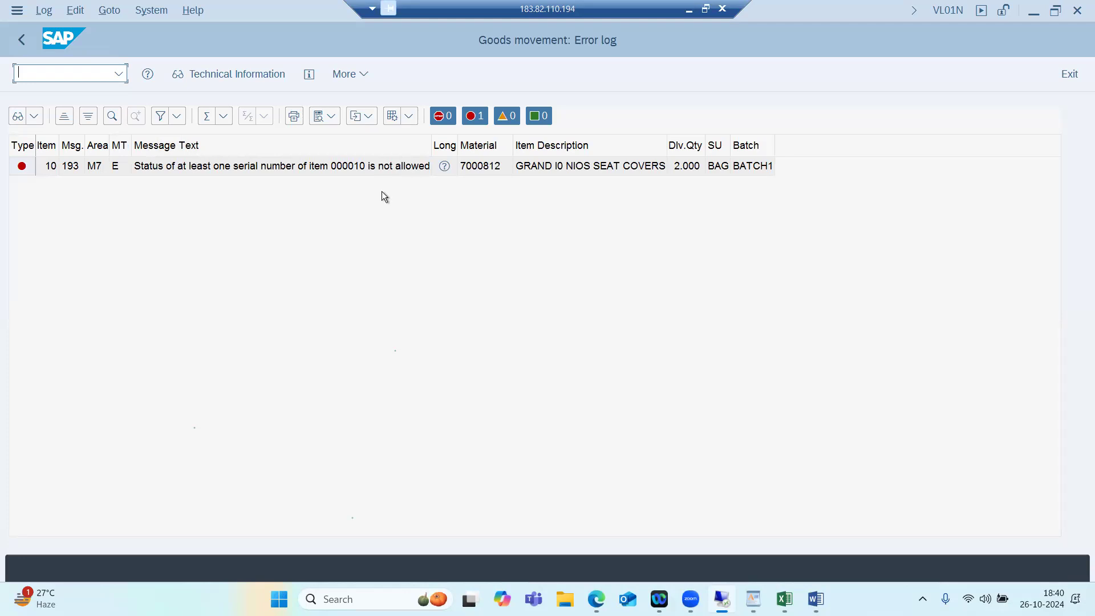
- Abandon the unsaved outbound delivery and open transaction VF01 for creating a billing document
text(/n)
key(Return)
text(/n)
key(Return)
text(/nvf01)
key(Return)
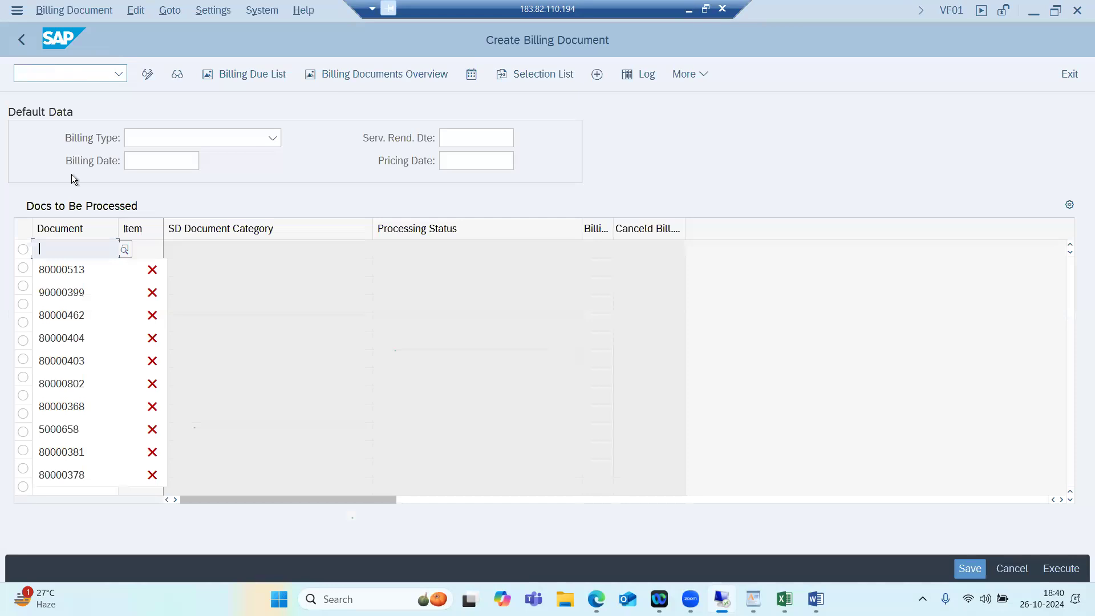
- Try to create a billing document for delivery 80000513, then review the billing log and return to the entry screen
click(87, 269)
key(Return)
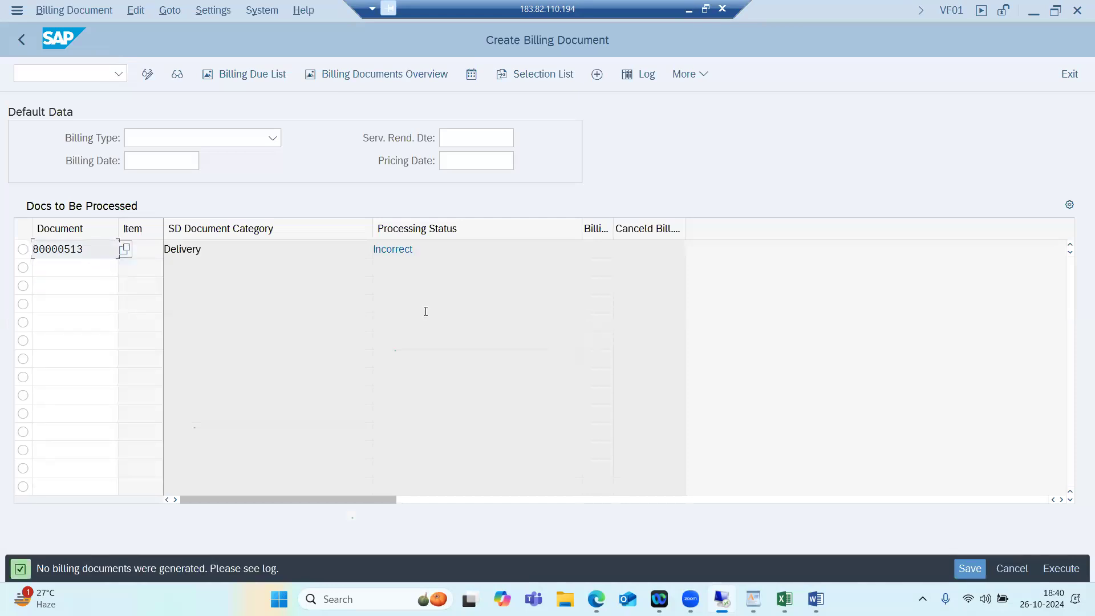
click(137, 10)
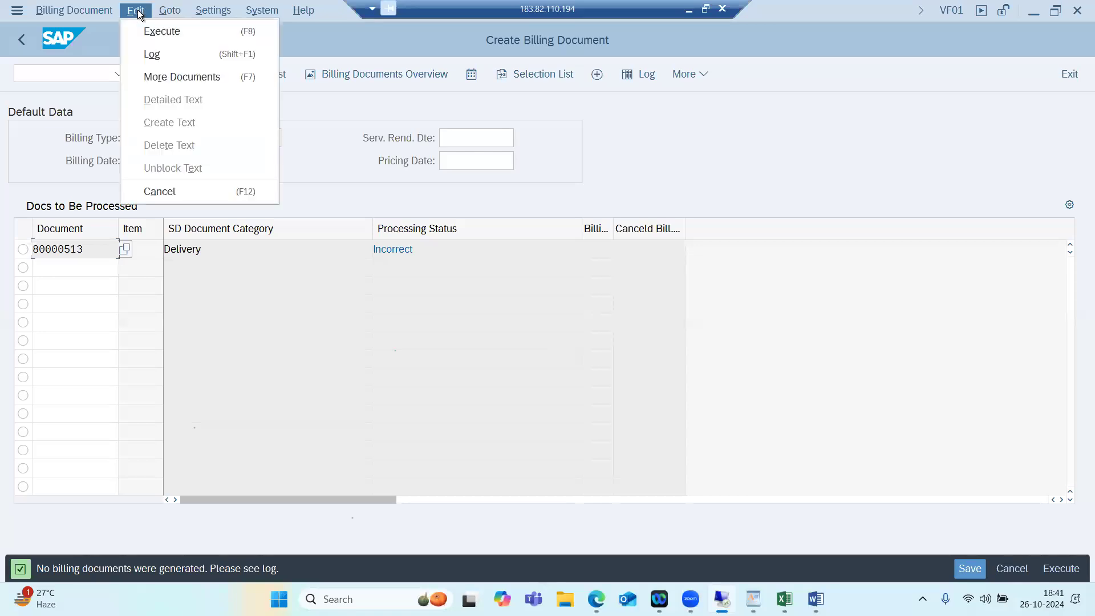
click(155, 52)
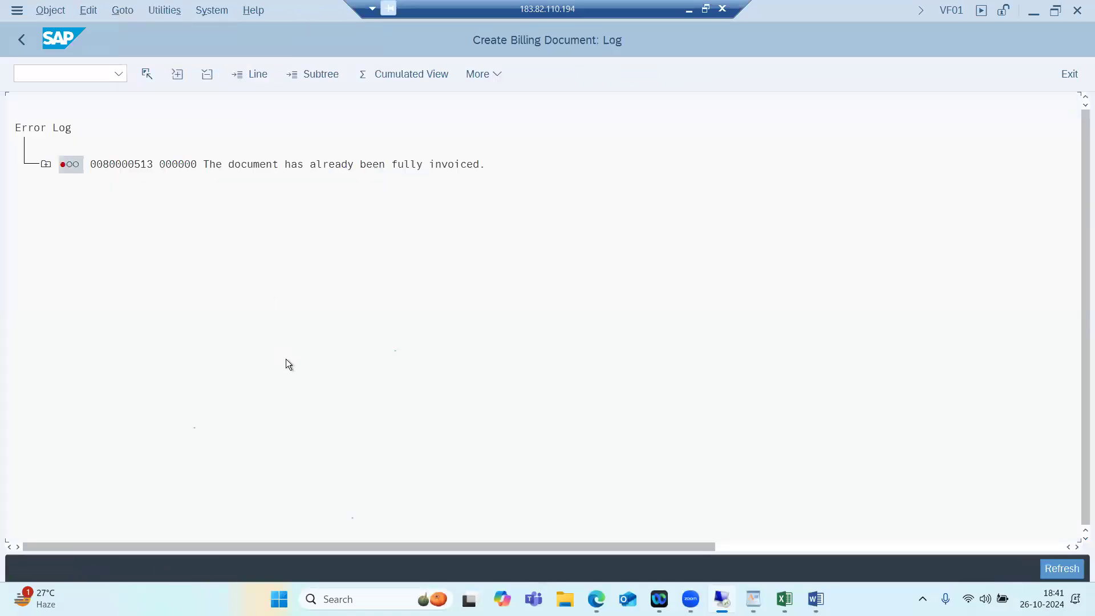
click(21, 40)
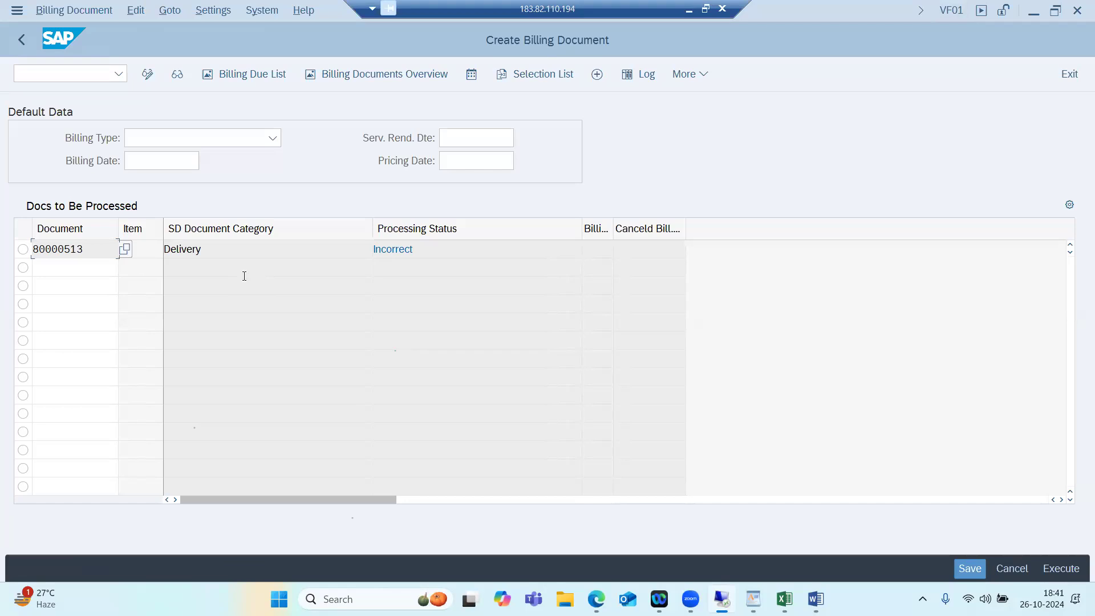
- Open transaction VA01 and start a Z3OR order for sales organization Z200, distribution channel E7 and division E1
click(53, 74)
text(/nva0)
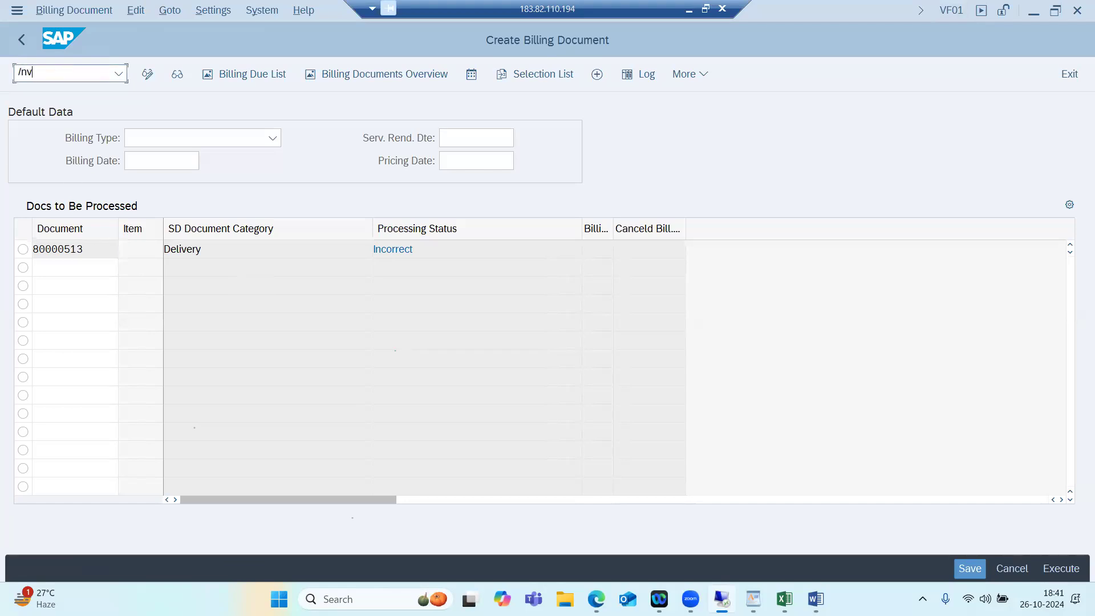
text(1)
key(Return)
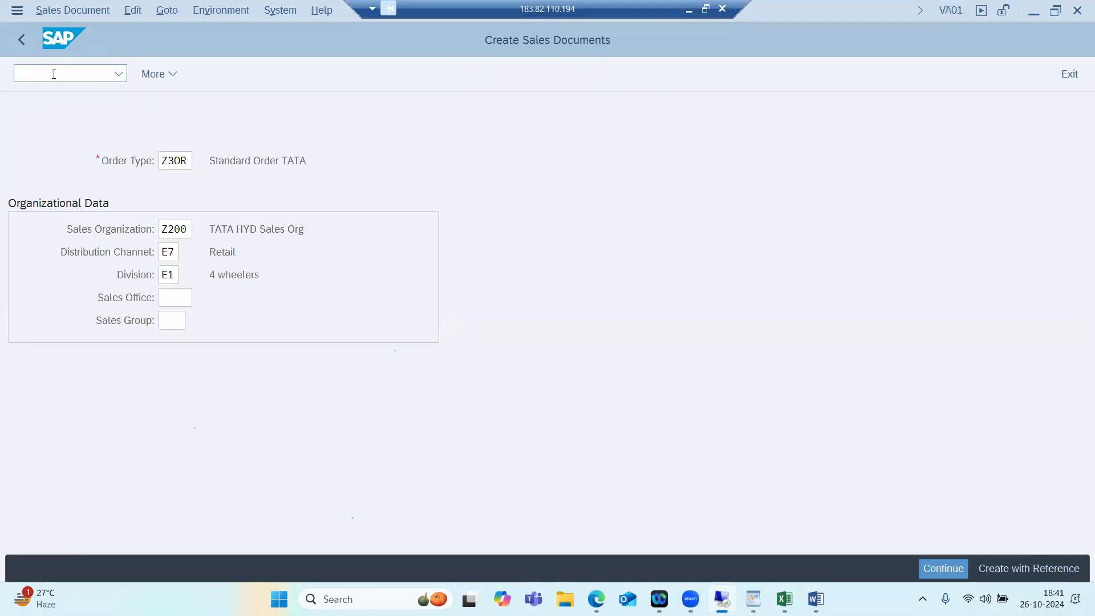
key(Return)
- Fill in the sold-to party number and add an order item with material 7000824 and quantity 8
click(147, 159)
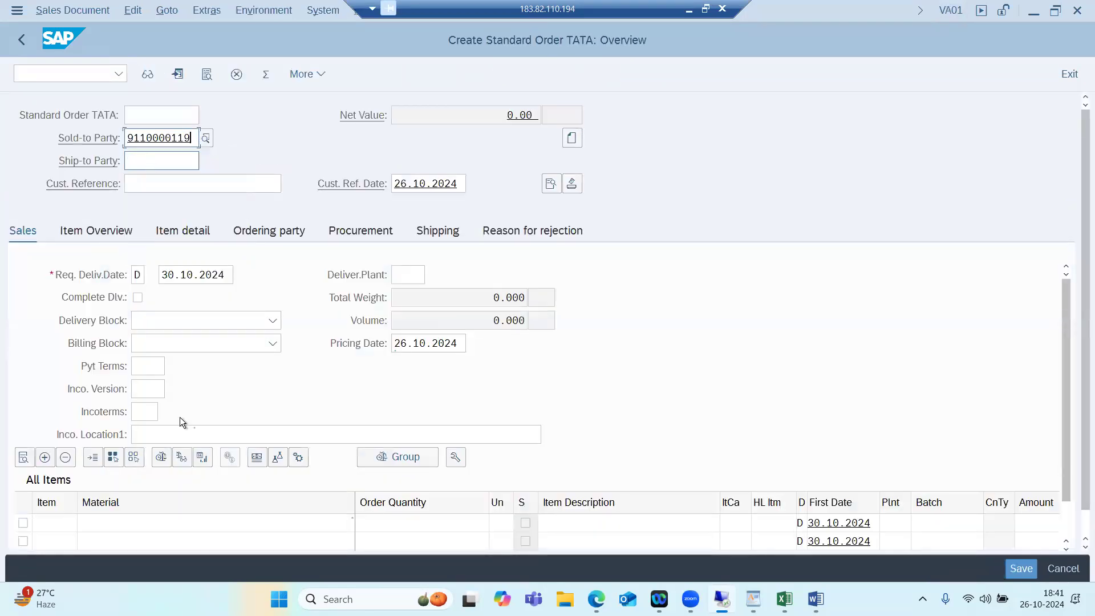
click(162, 530)
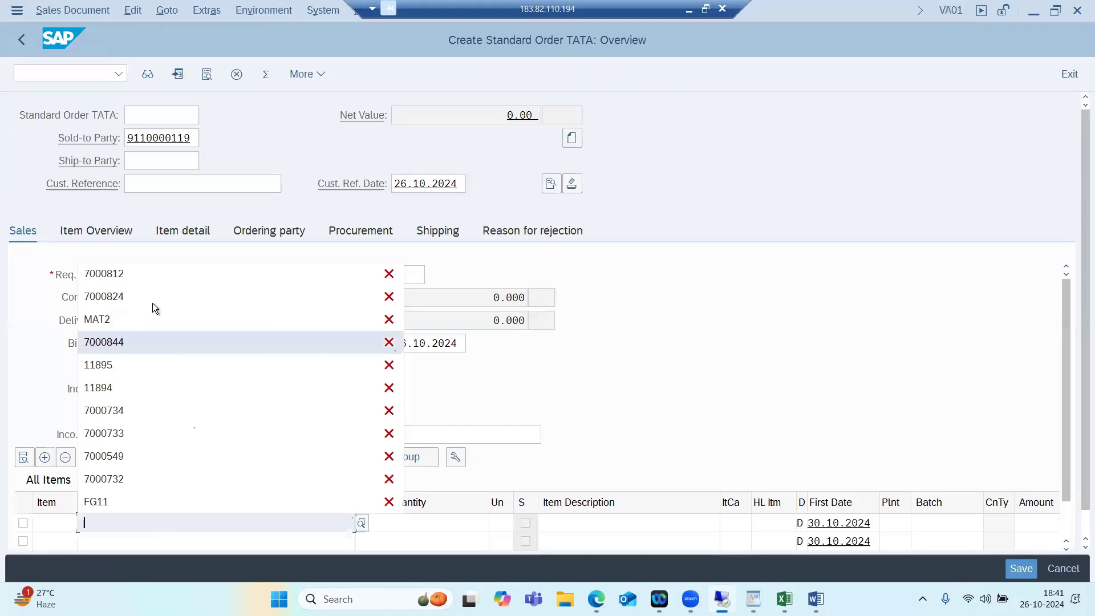
click(151, 297)
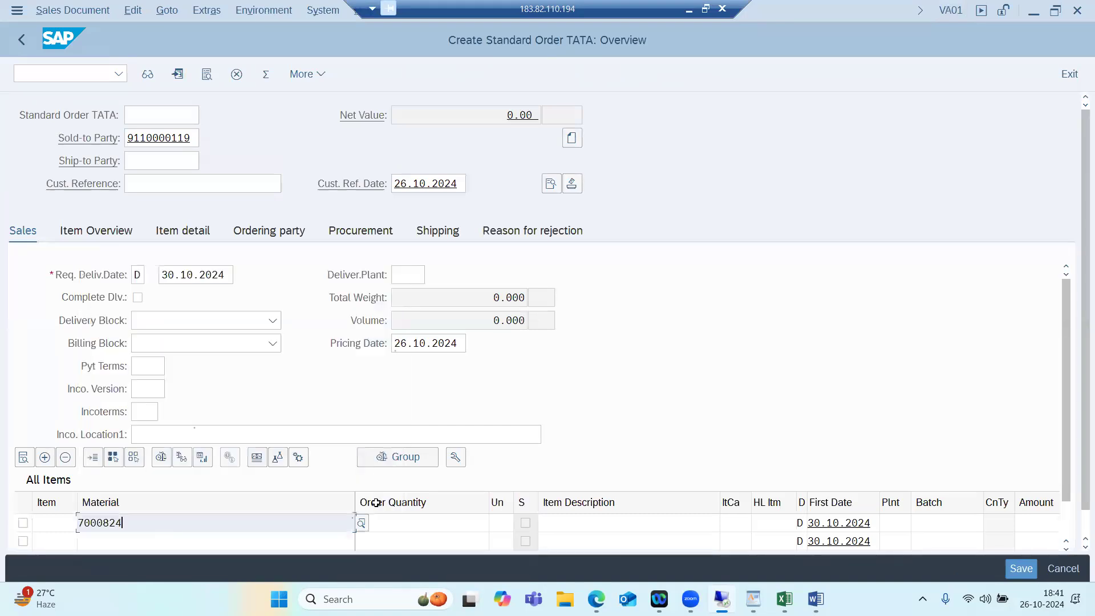
click(409, 523)
text(8)
key(Return)
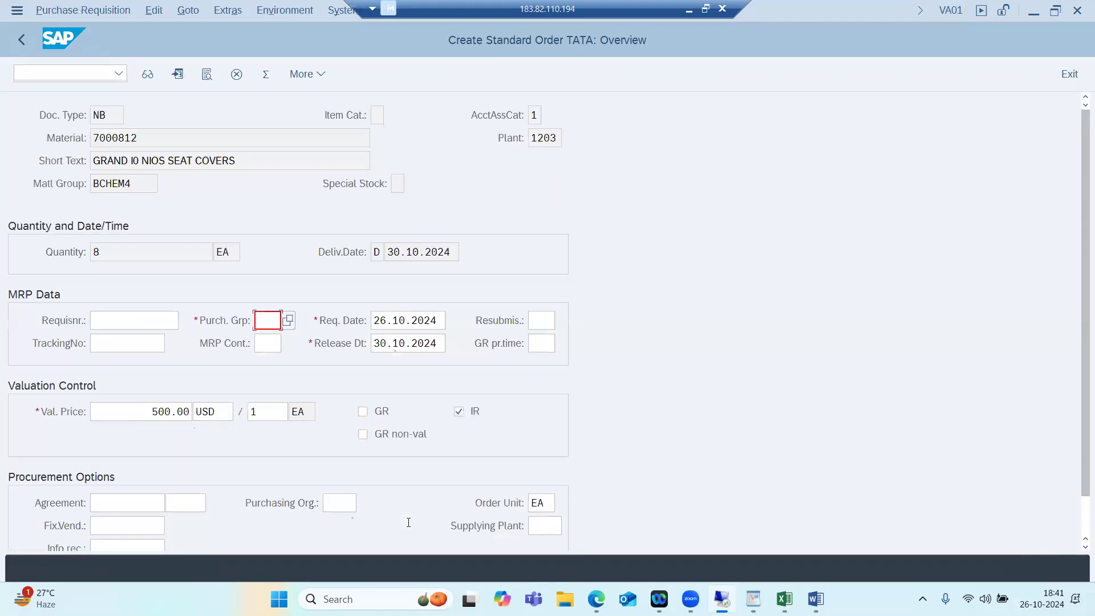
- Try to complete the purchase requisition items with purchasing group 006
text(100)
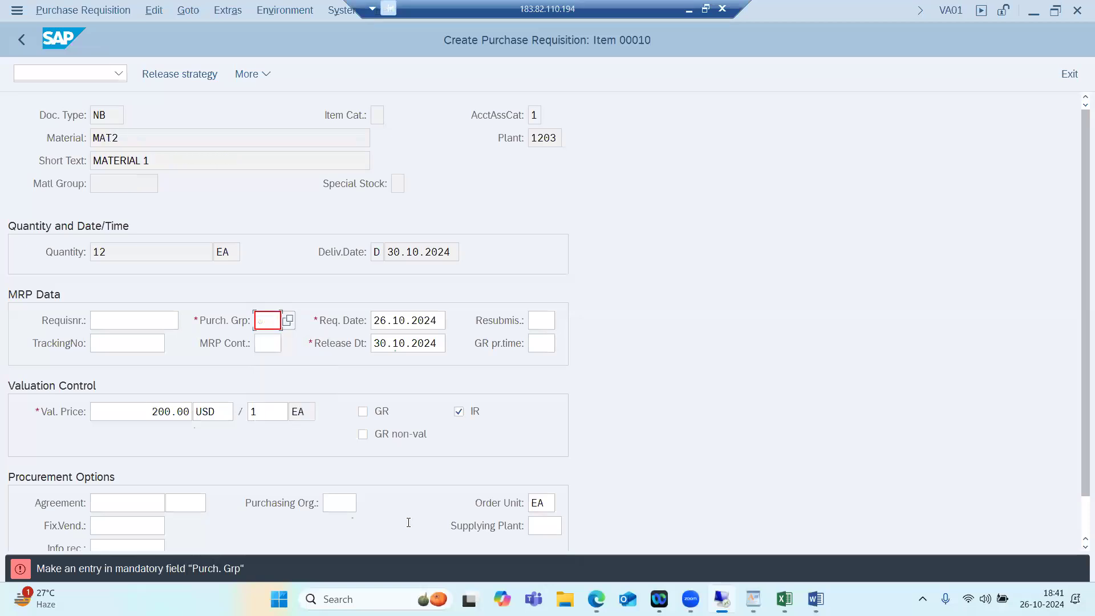
text(100)
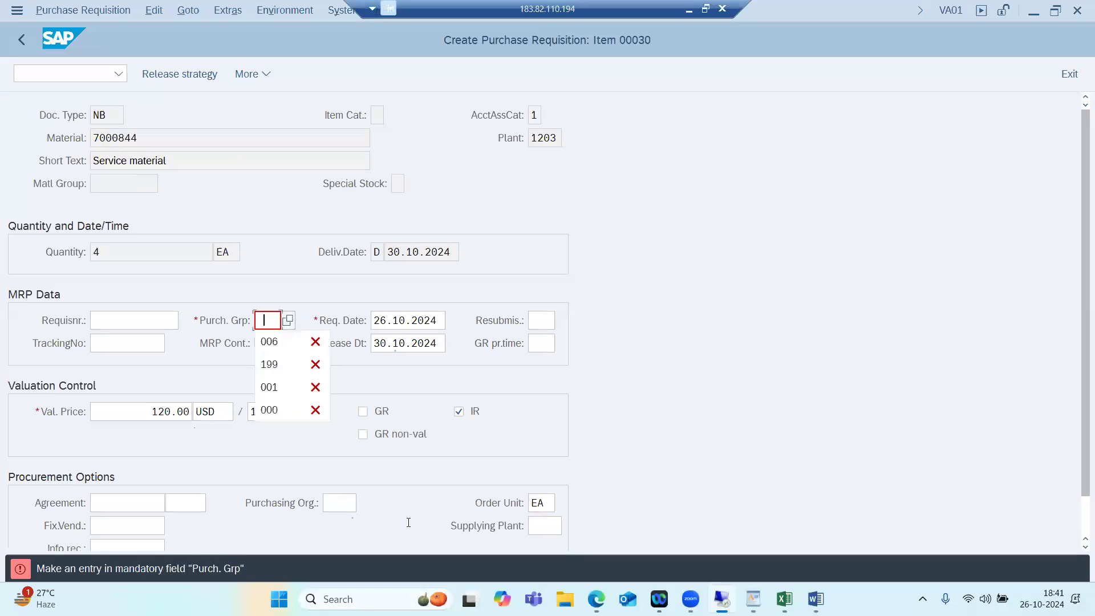
text(100)
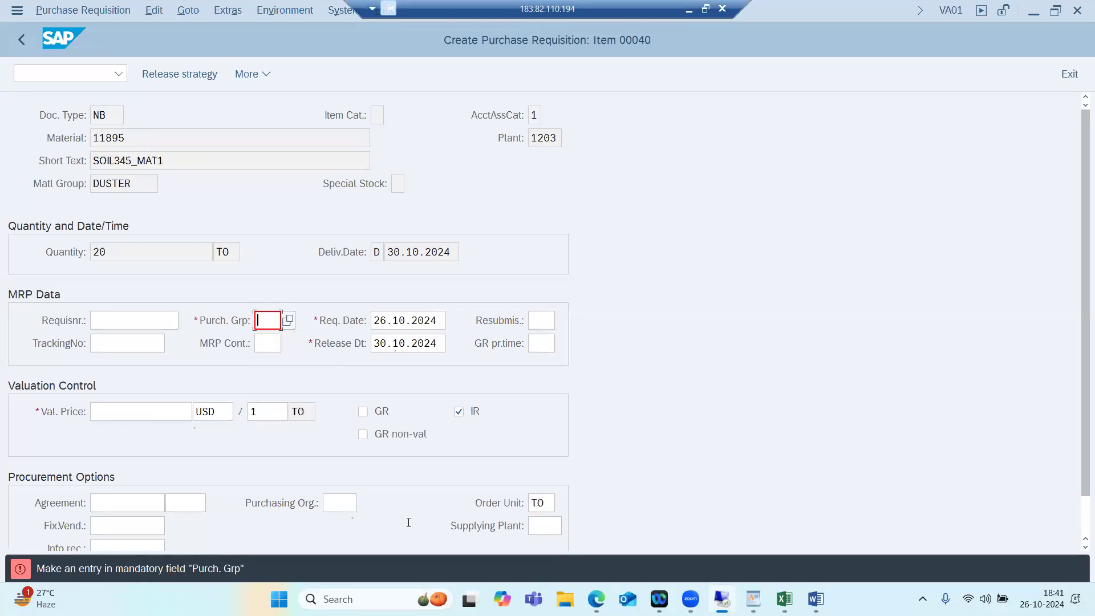
key(Return)
key(Return)
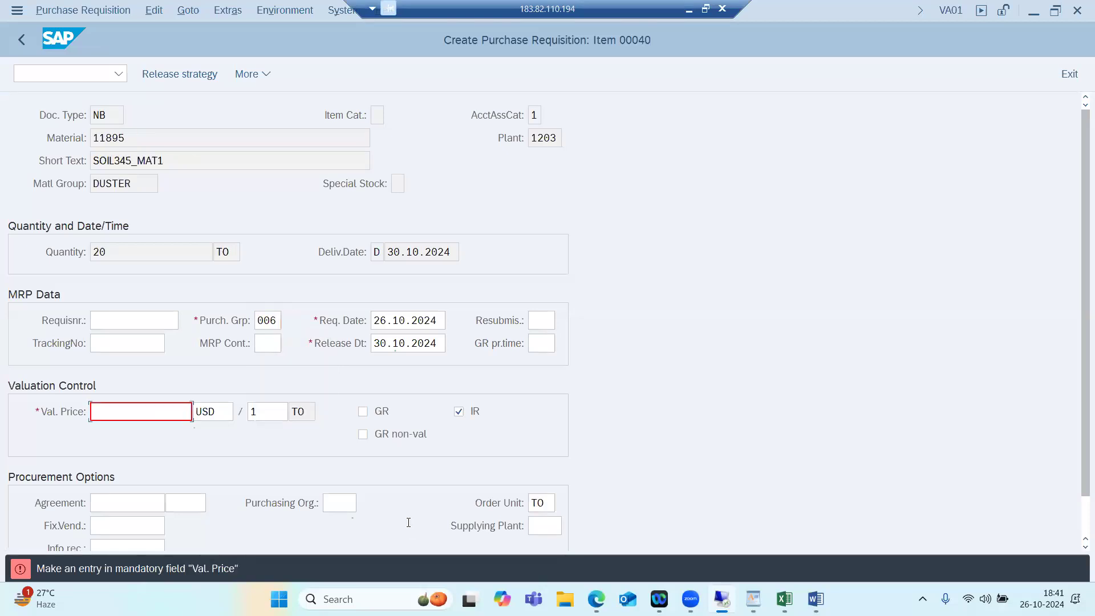
- Discard the unsaved order and restart transaction VA01 with a new Z3OR standard order
click(98, 73)
text(/)
text(a01)
key(Return)
key(Return)
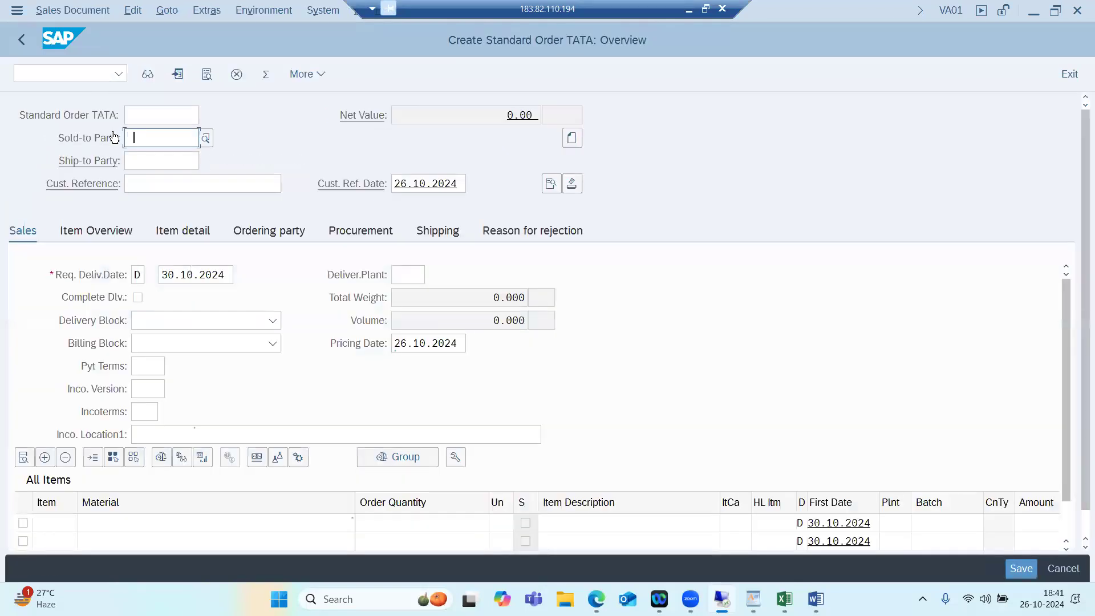
- Fill in the sold-to party number and add an order item with material MAT2 and quantity 2
click(165, 138)
click(165, 159)
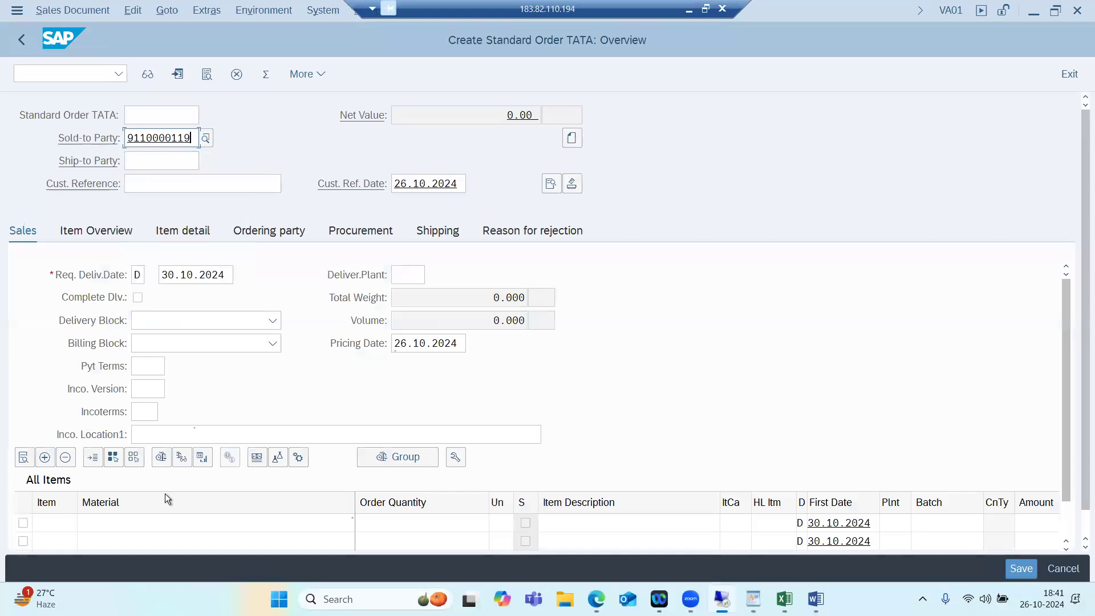
click(149, 522)
click(115, 319)
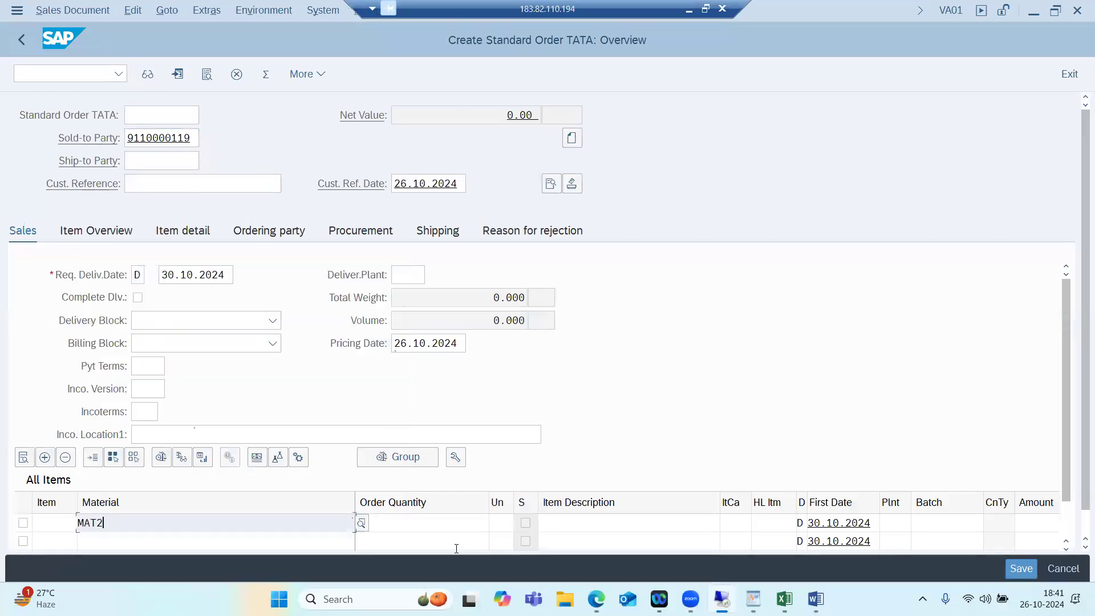
click(450, 521)
text(2)
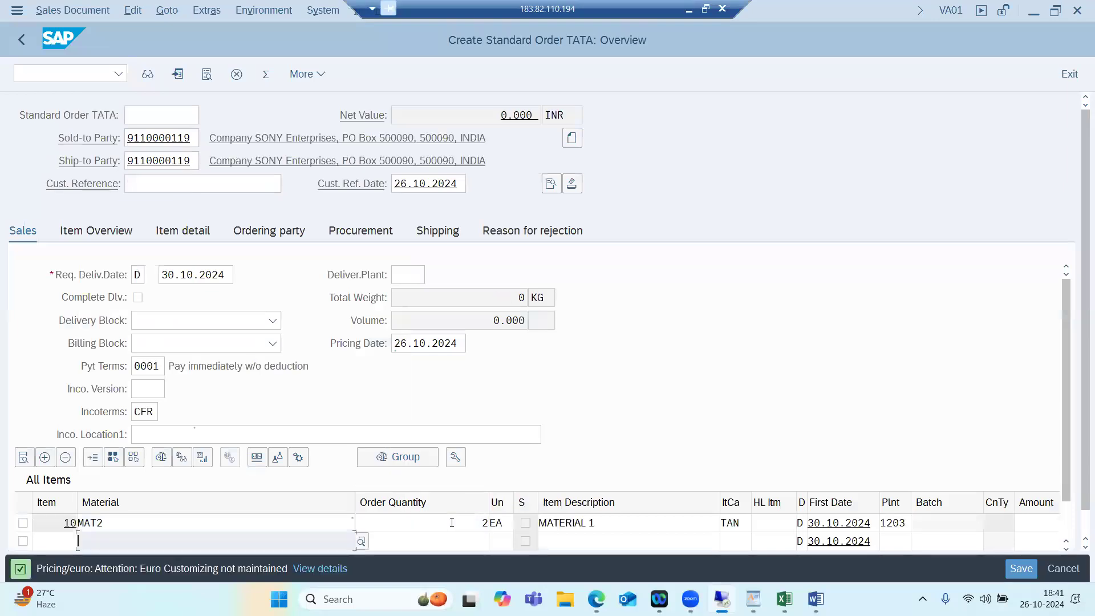
- Add condition type Z200 with an amount of 200 to the pricing conditions of the MAT2 item
double_click(452, 523)
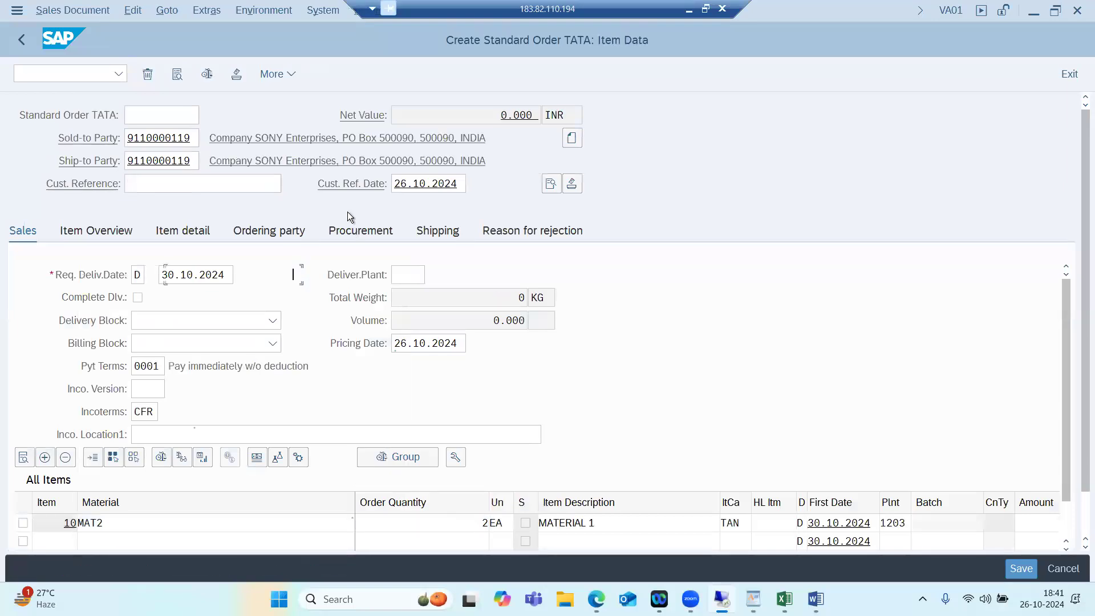
click(344, 207)
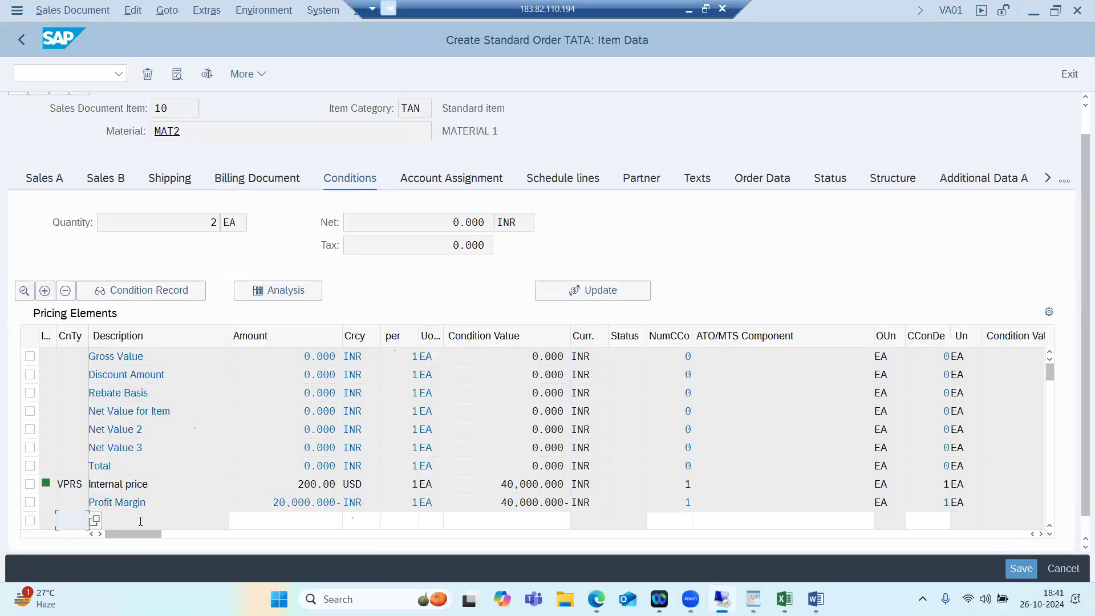
click(89, 528)
text(z200)
key(Tab)
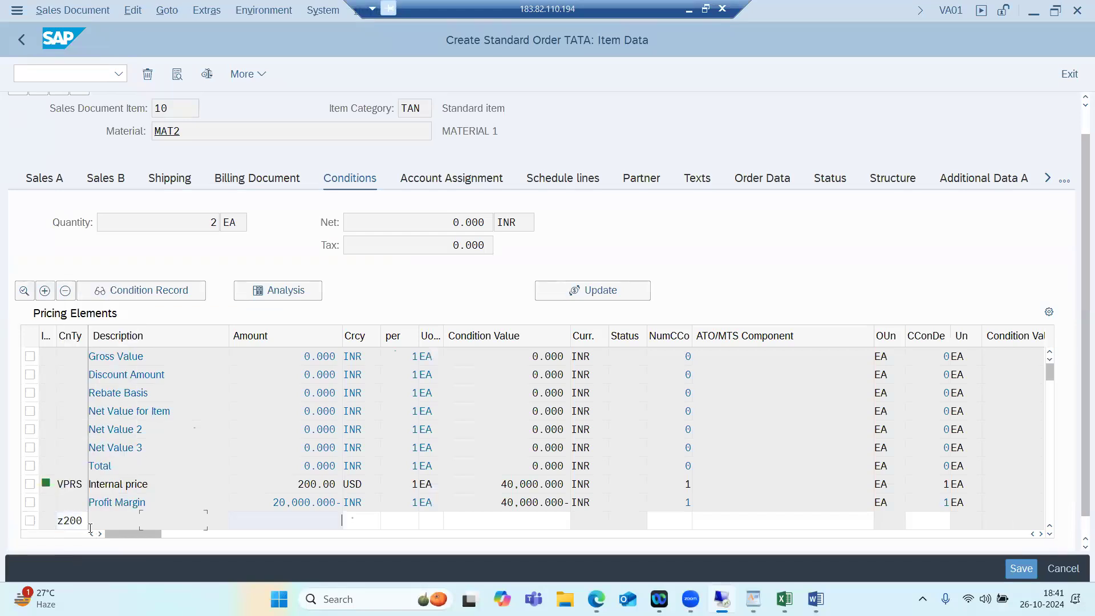
text(200)
key(Return)
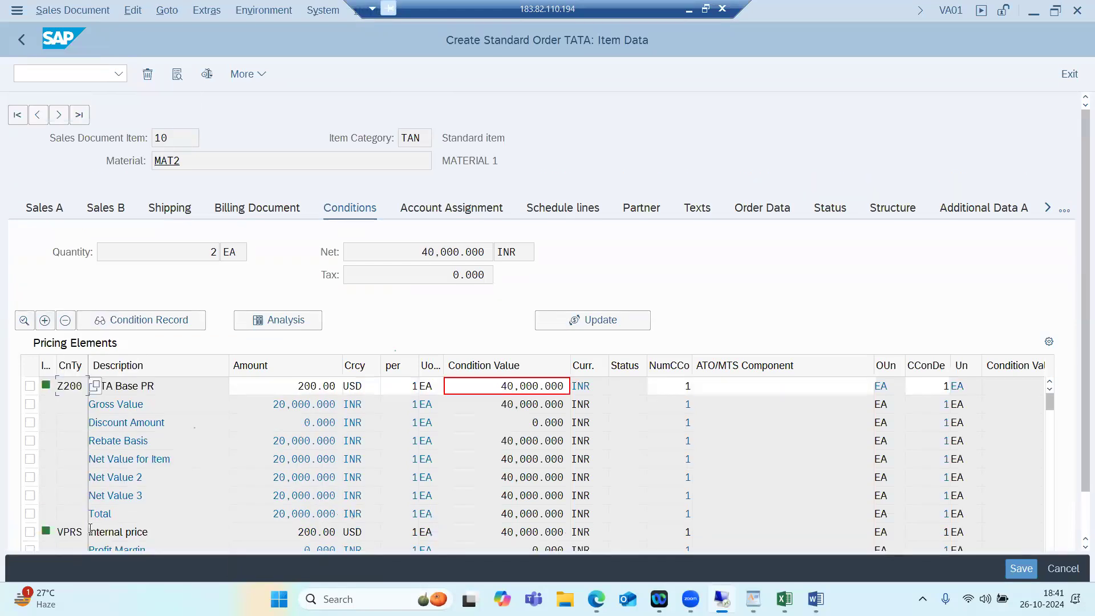
- Review the order's incompletion log, try to complete the listed missing data, and return to the order overview
click(133, 11)
click(168, 214)
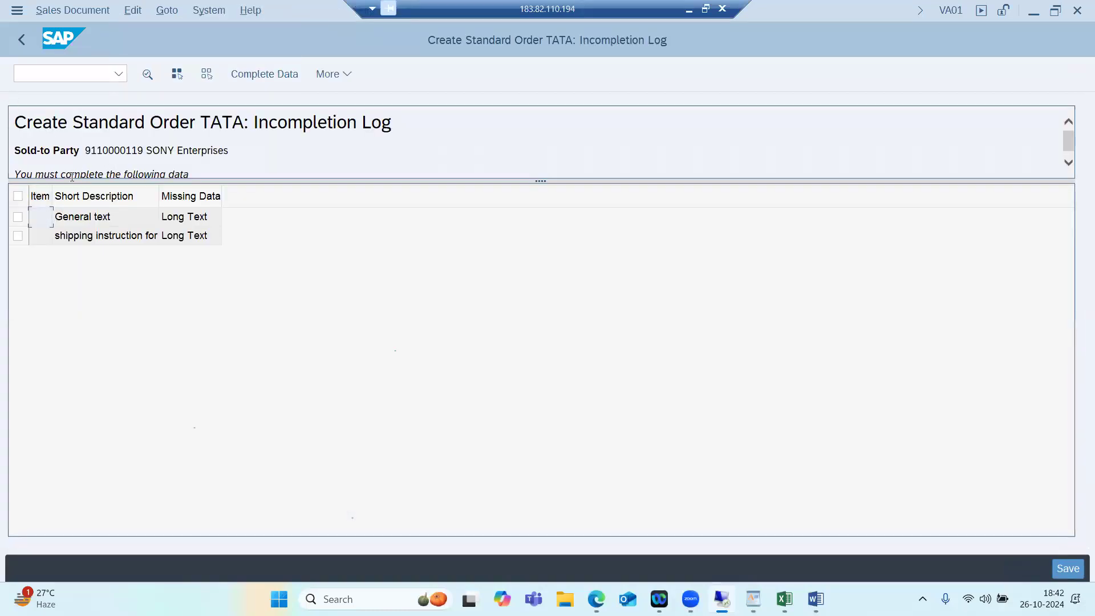
click(17, 198)
click(252, 66)
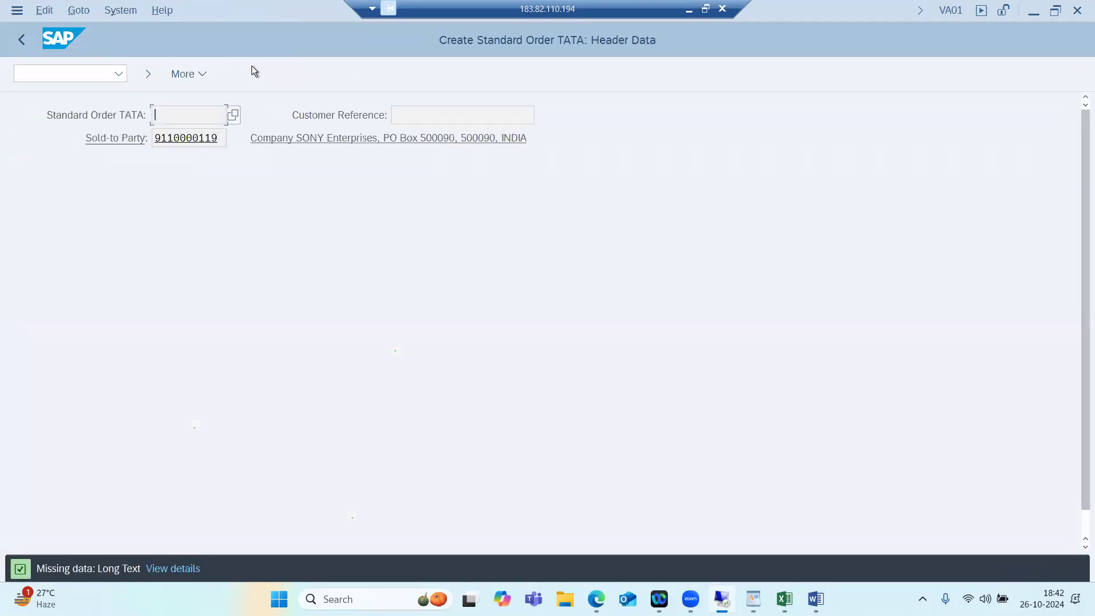
click(13, 42)
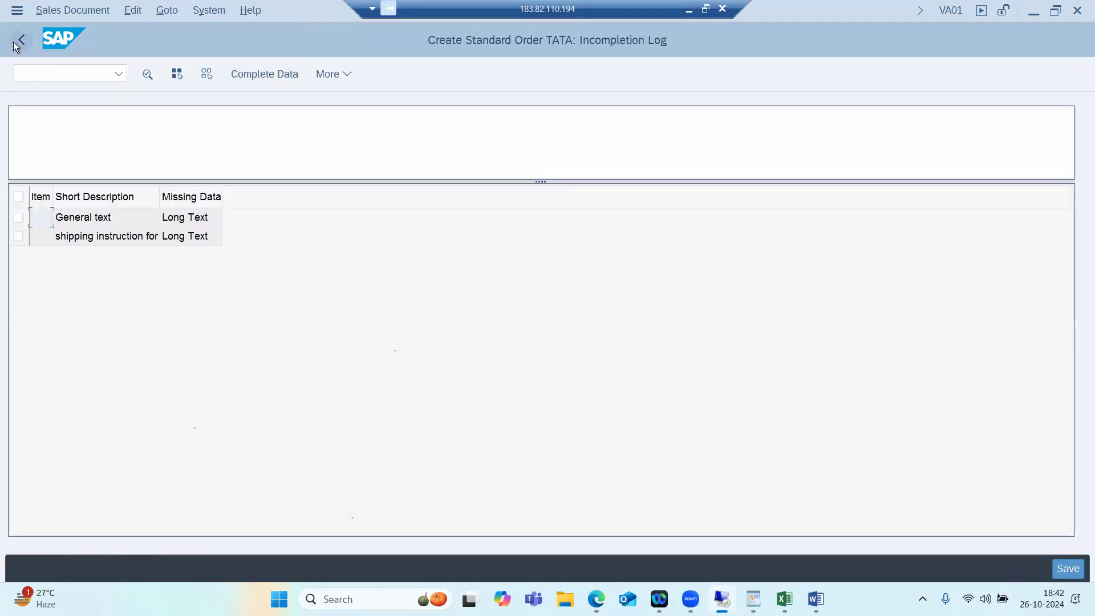
click(12, 42)
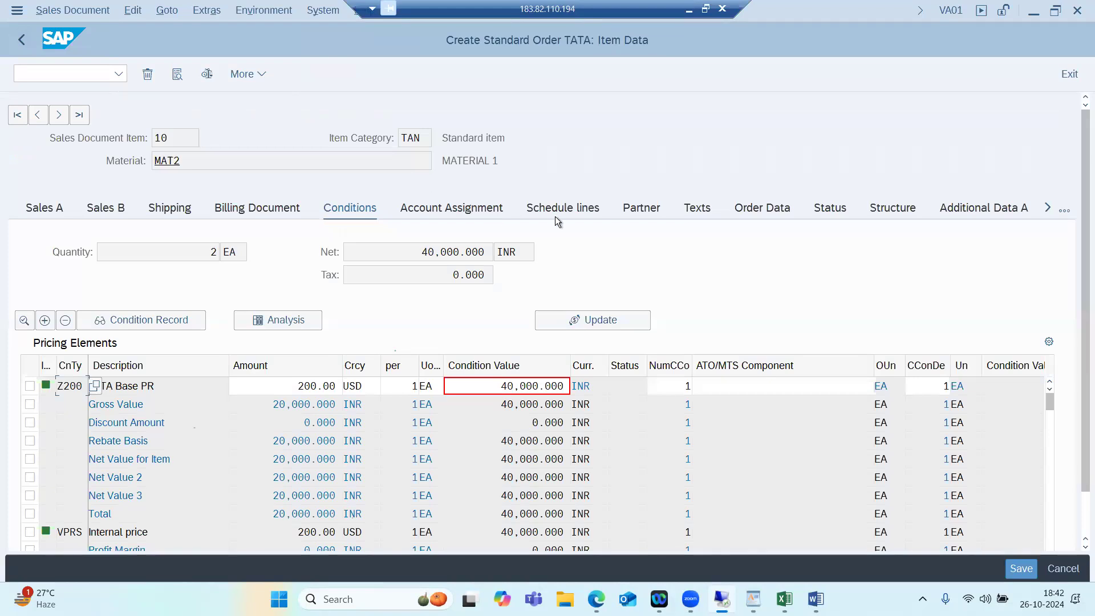
click(15, 42)
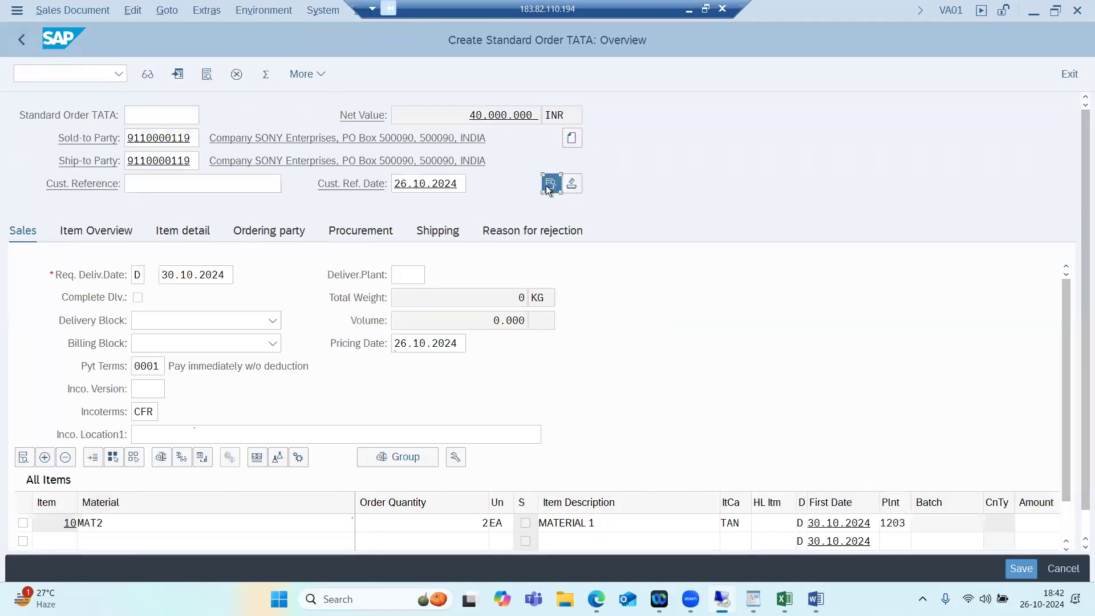
- In the order's header texts, enter "text" for both General text and shipping instruction for z200
click(548, 185)
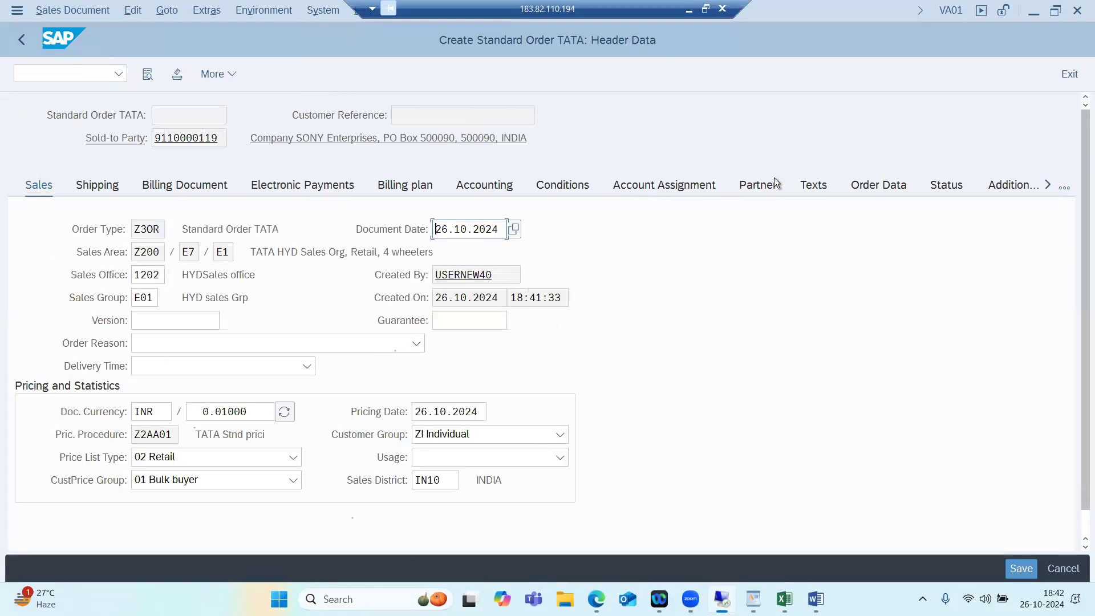
click(815, 186)
text(text)
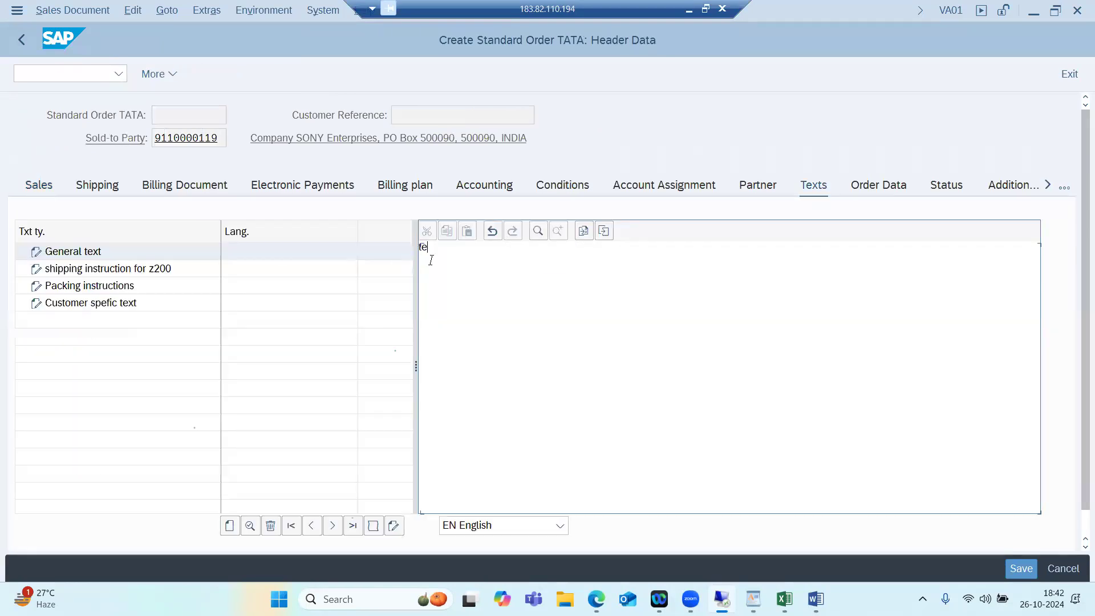
key(Return)
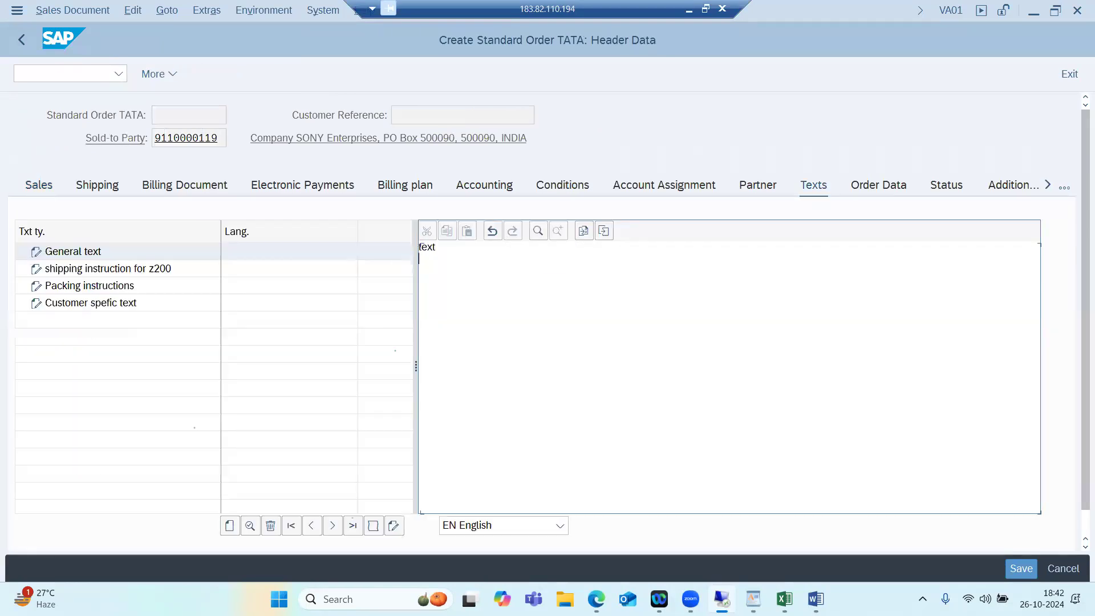
click(179, 274)
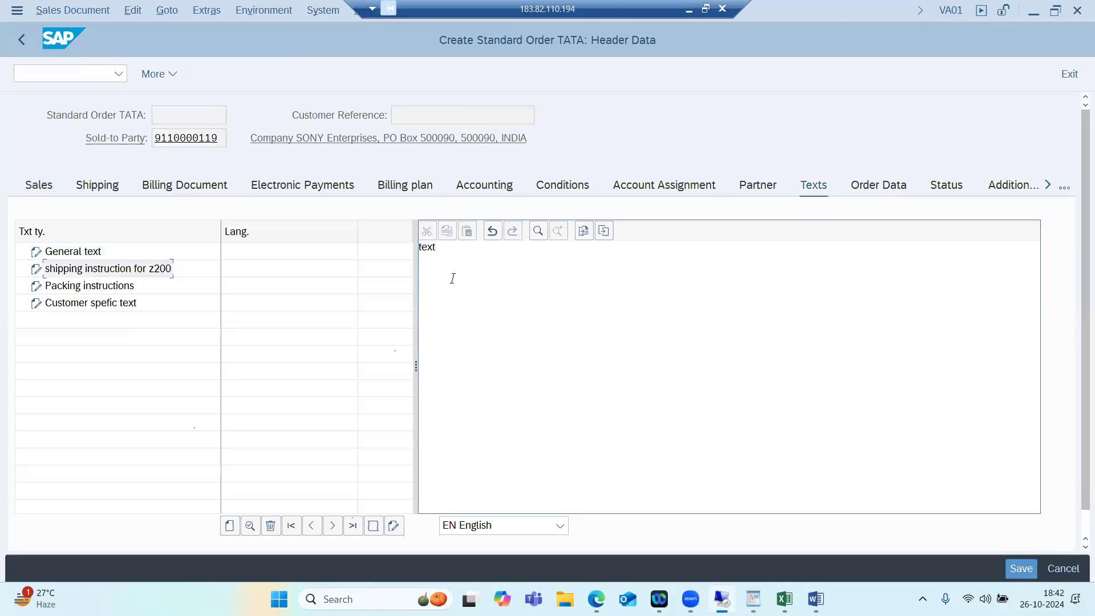
click(158, 272)
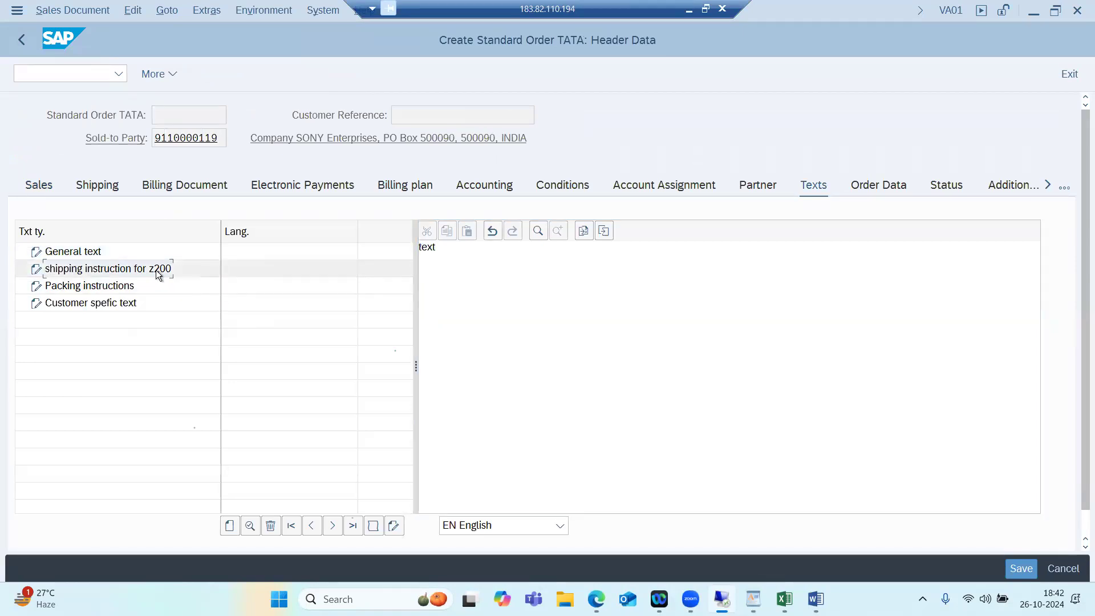
click(442, 255)
text(text)
key(Return)
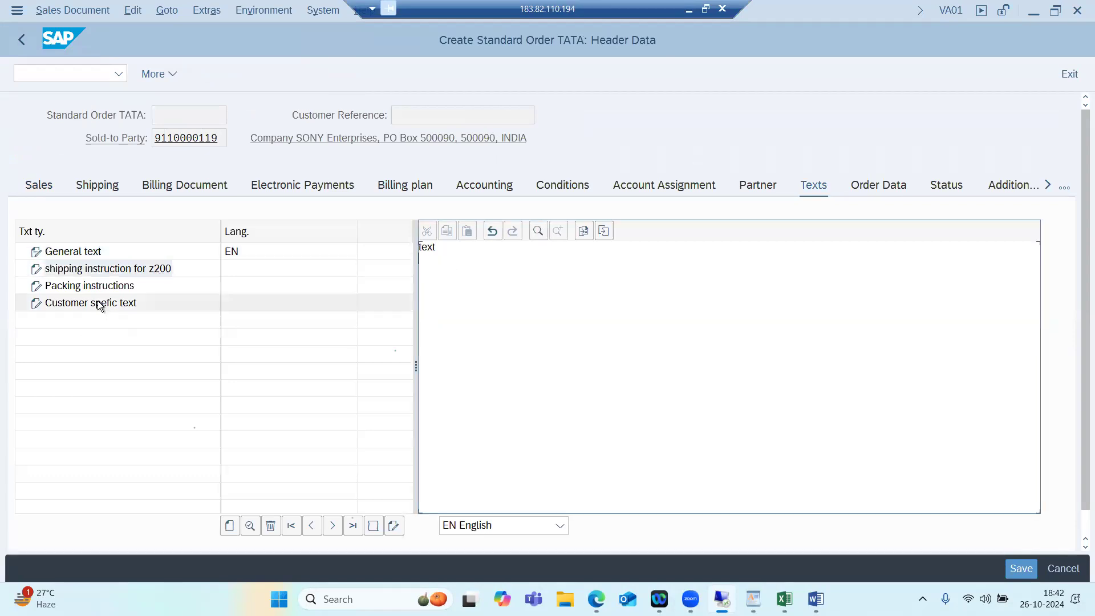
- Enter "text" for the Packing instructions and Customer spefic text header texts, then return to the order overview
click(98, 286)
click(452, 255)
text(text)
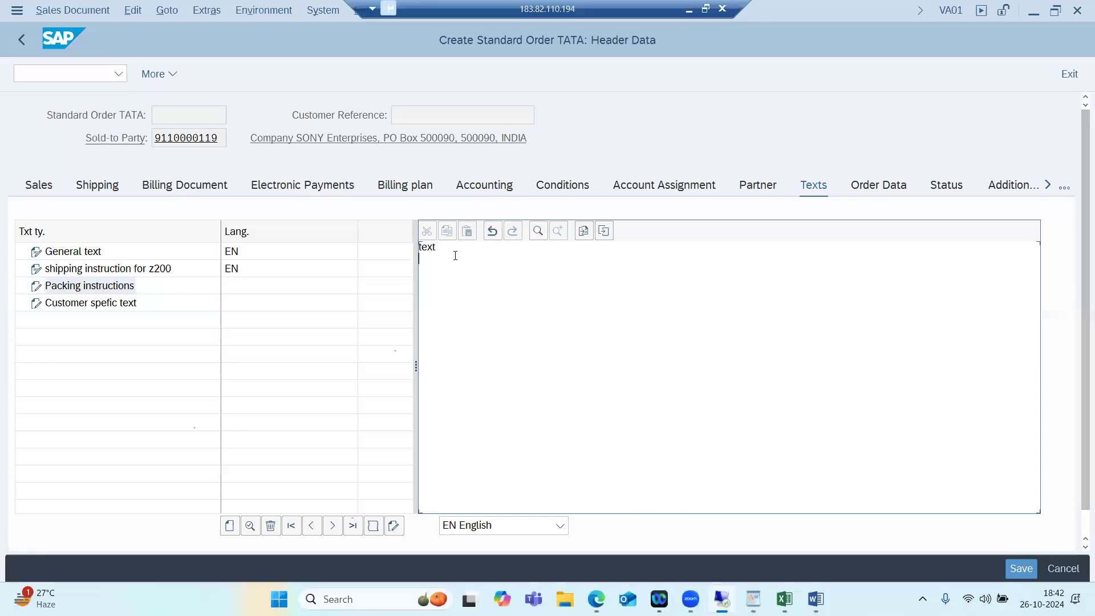
click(125, 302)
click(430, 266)
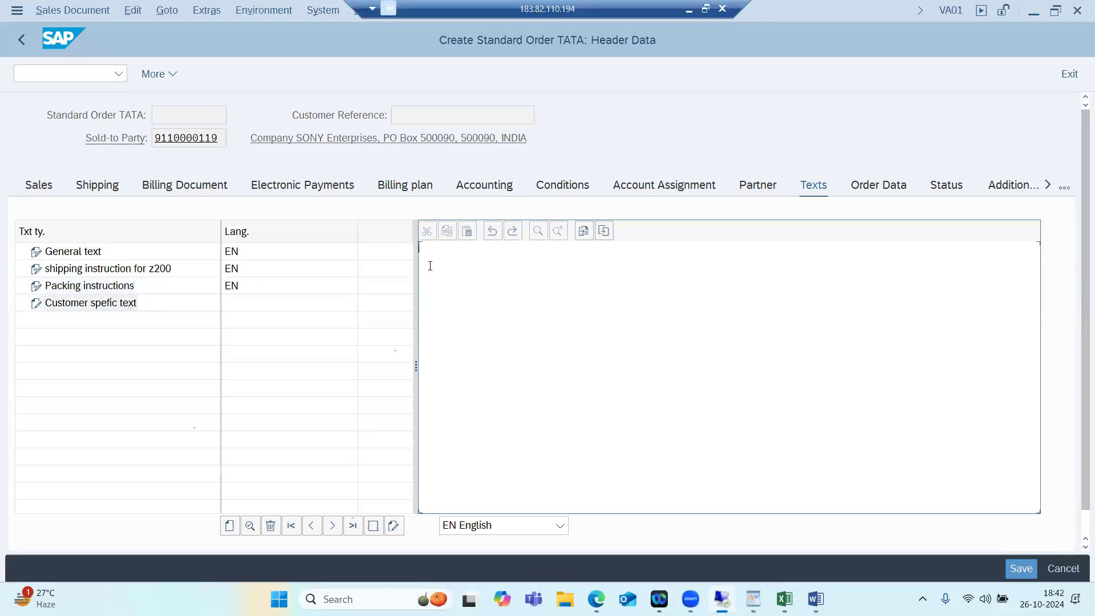
text(text)
key(Return)
click(23, 41)
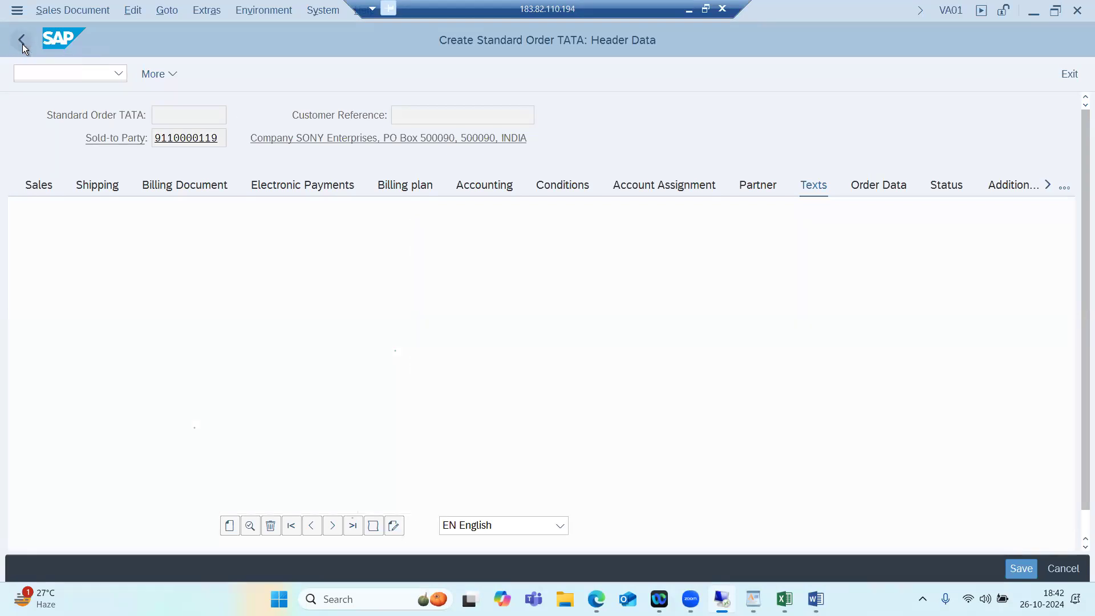
- Recheck the order for incomplete data and save it
click(130, 11)
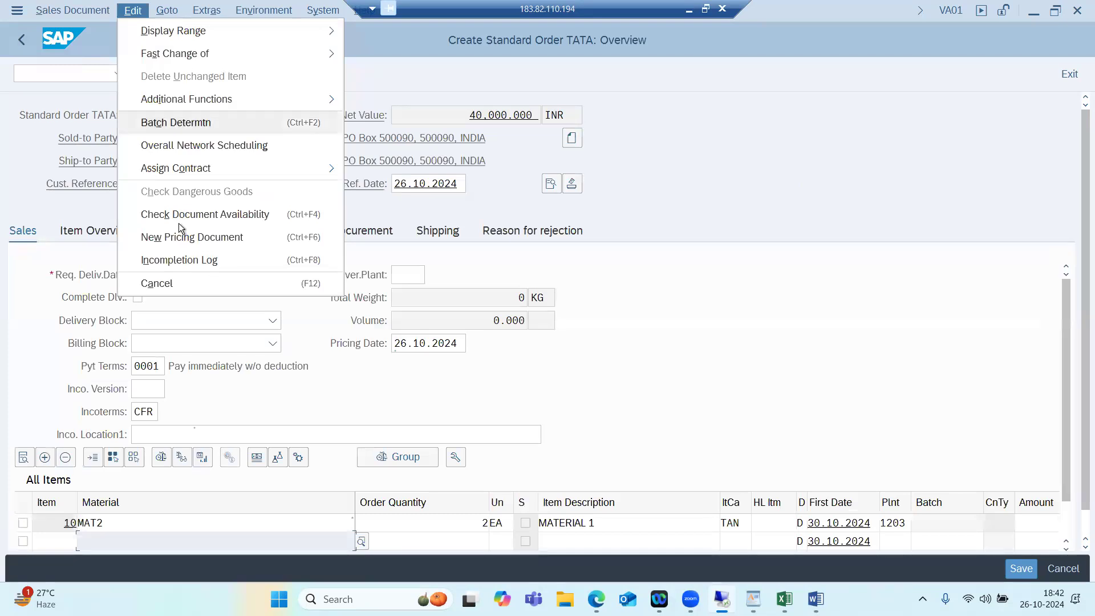
click(185, 261)
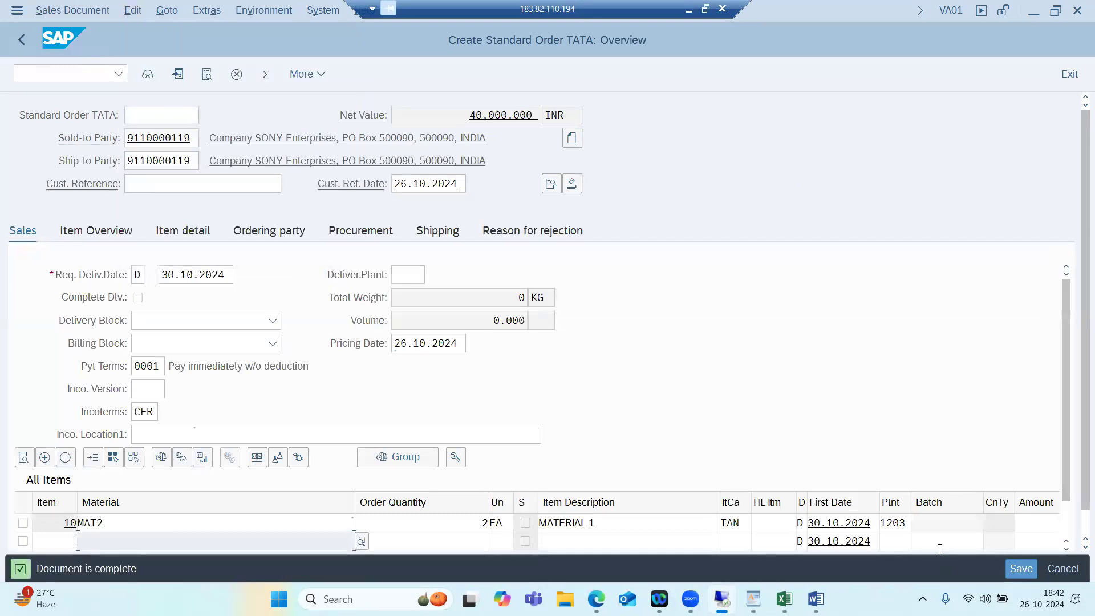
click(1021, 568)
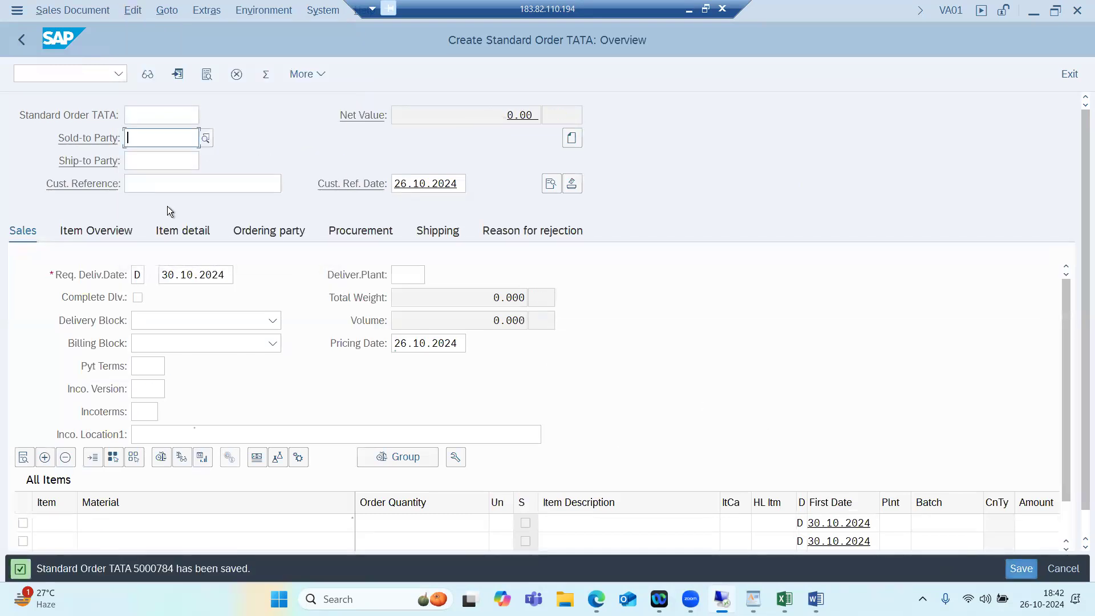
- Open transaction VL01N and try to create an outbound delivery for the saved order from shipping point 1203
click(81, 68)
text(/nvl01n)
key(Return)
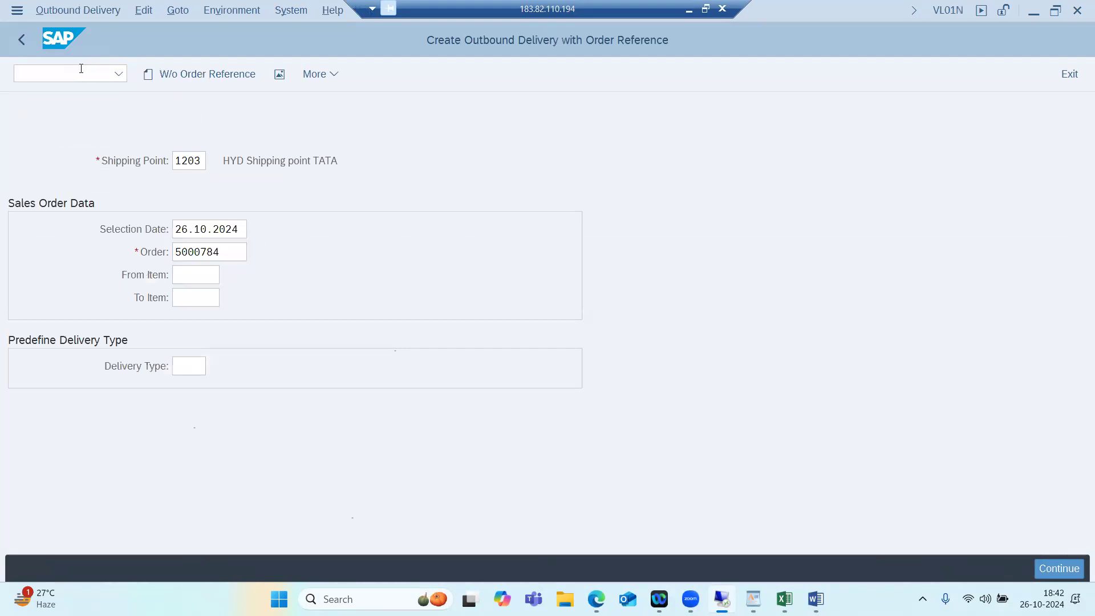
key(Return)
- In transaction VA03, display the document flow of the order preceding the one just saved, and widen the Document column
text(/n)
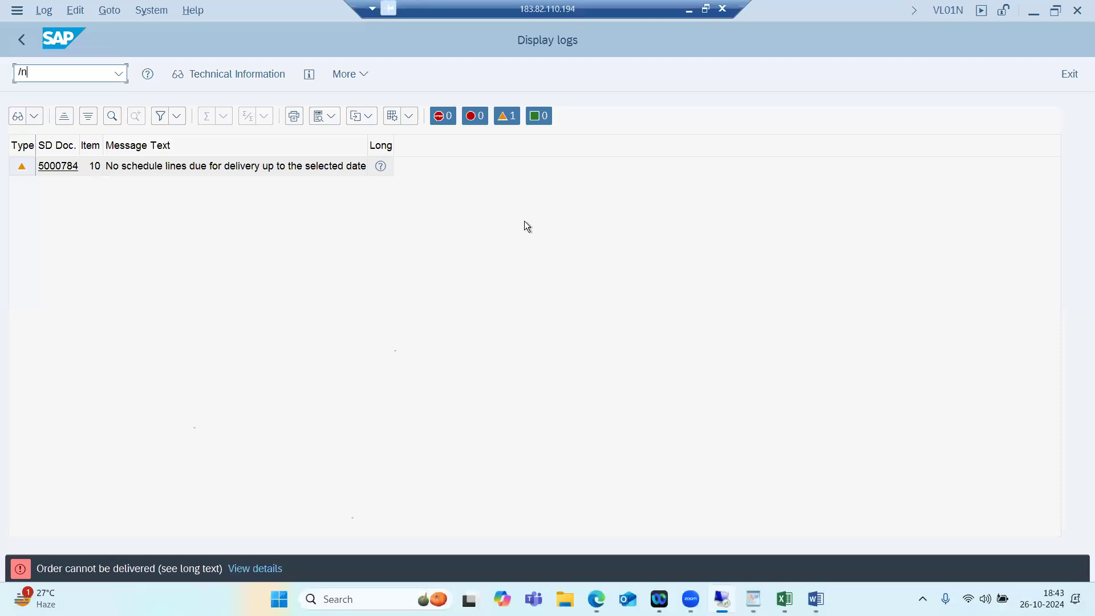
text(va03)
key(Return)
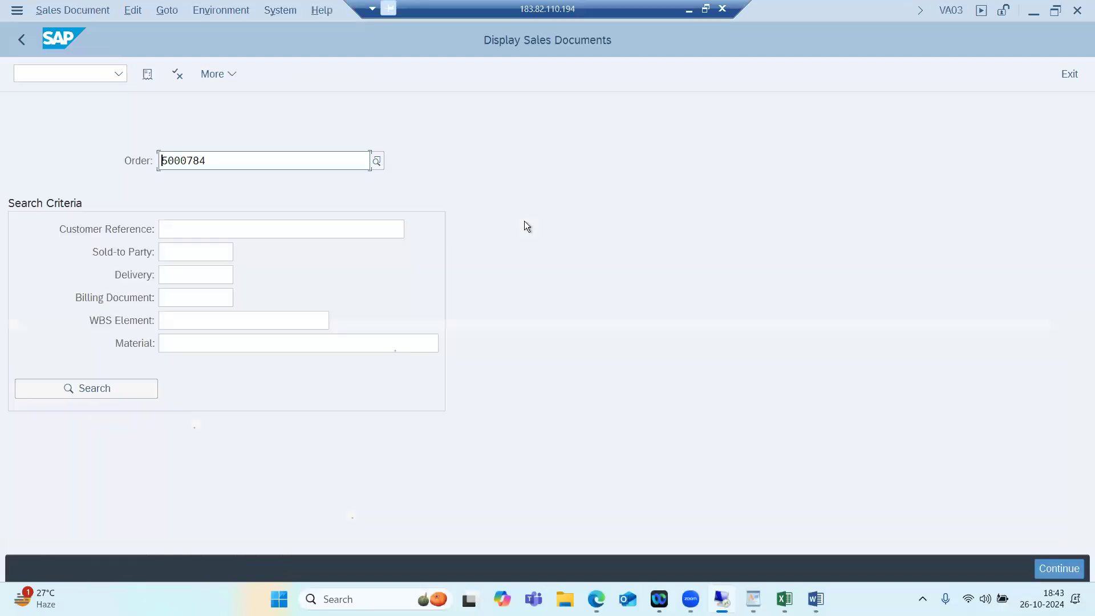
key(BackSpace)
text(3)
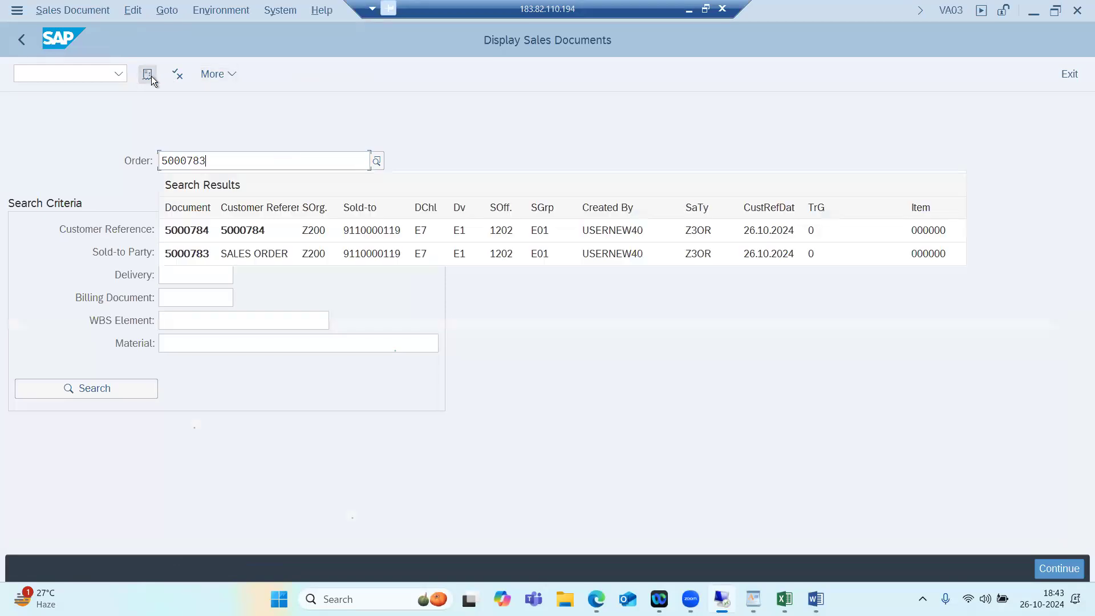
click(149, 75)
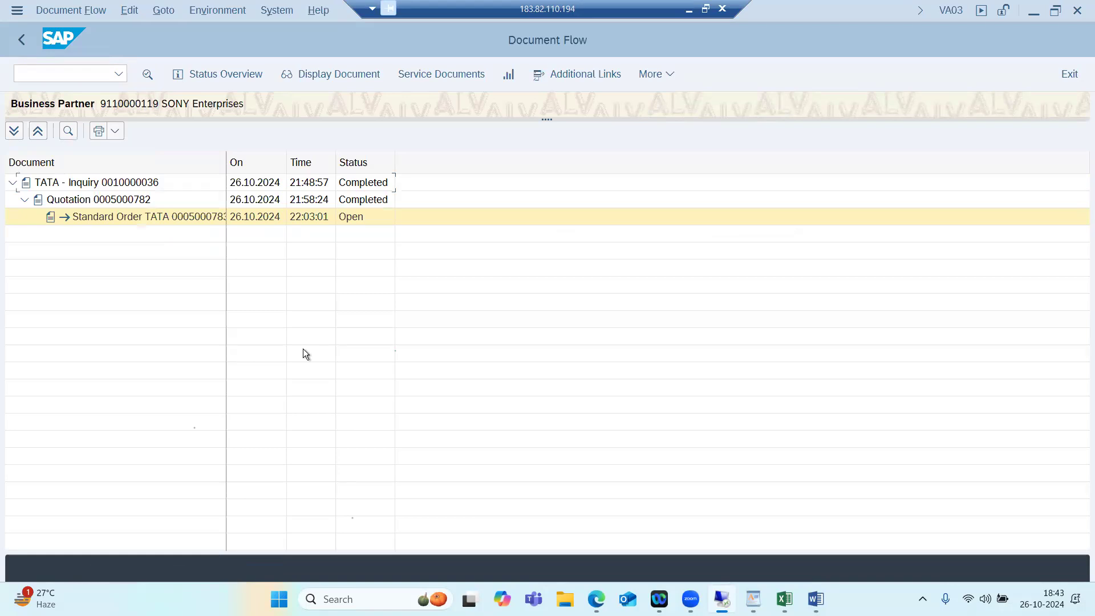
drag(226, 164, 250, 165)
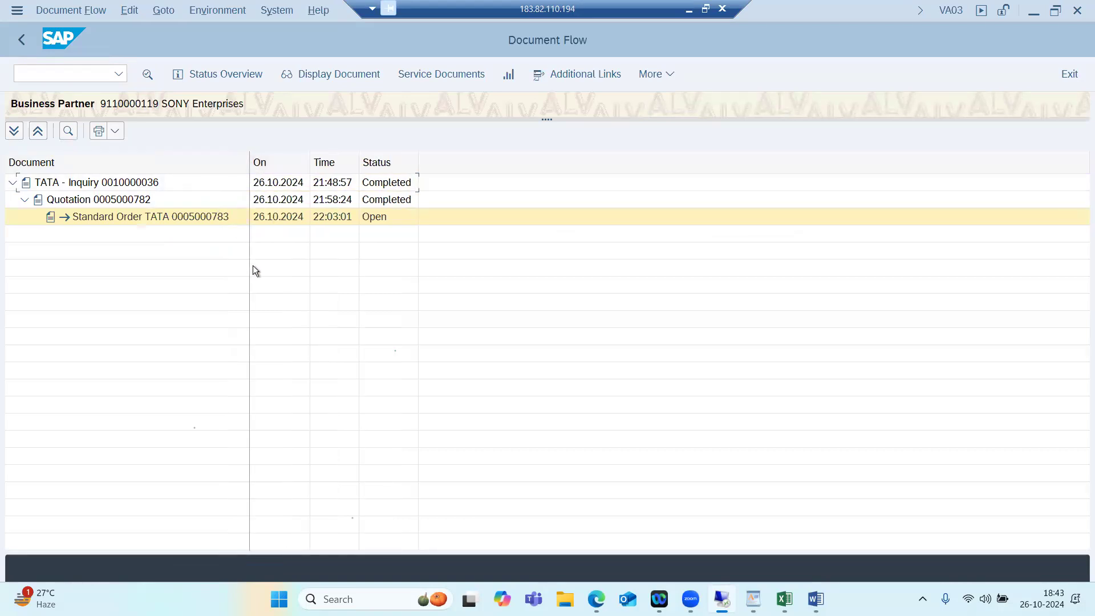
- Open transaction SE16N for the billing document header table VBRK
click(101, 76)
text(/o)
text(va03)
key(Return)
text(vbrk)
key(Return)
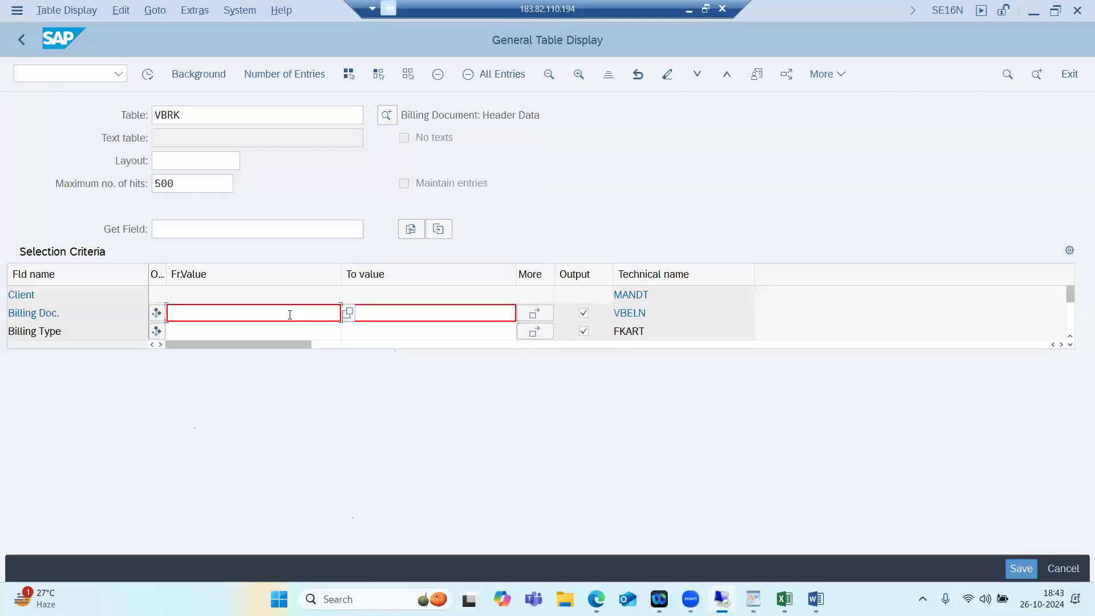
- Filter the VBRK table by sales organization Z200 and list the matching billing documents
click(282, 330)
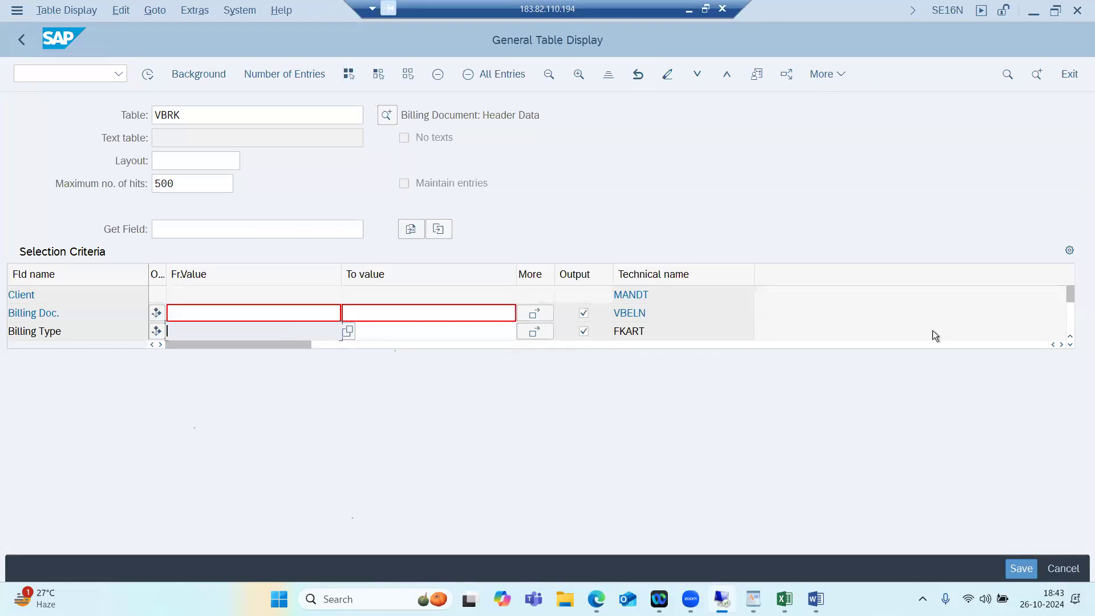
click(1071, 345)
click(1071, 346)
click(1071, 345)
click(1071, 345)
click(1071, 344)
click(317, 313)
text(z200)
key(Return)
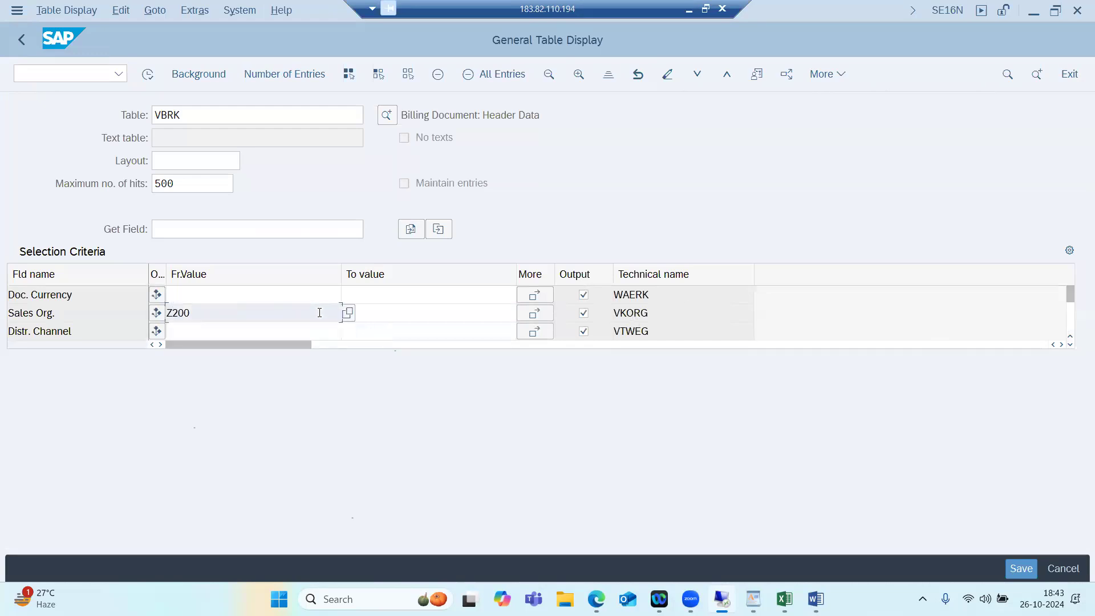
click(148, 73)
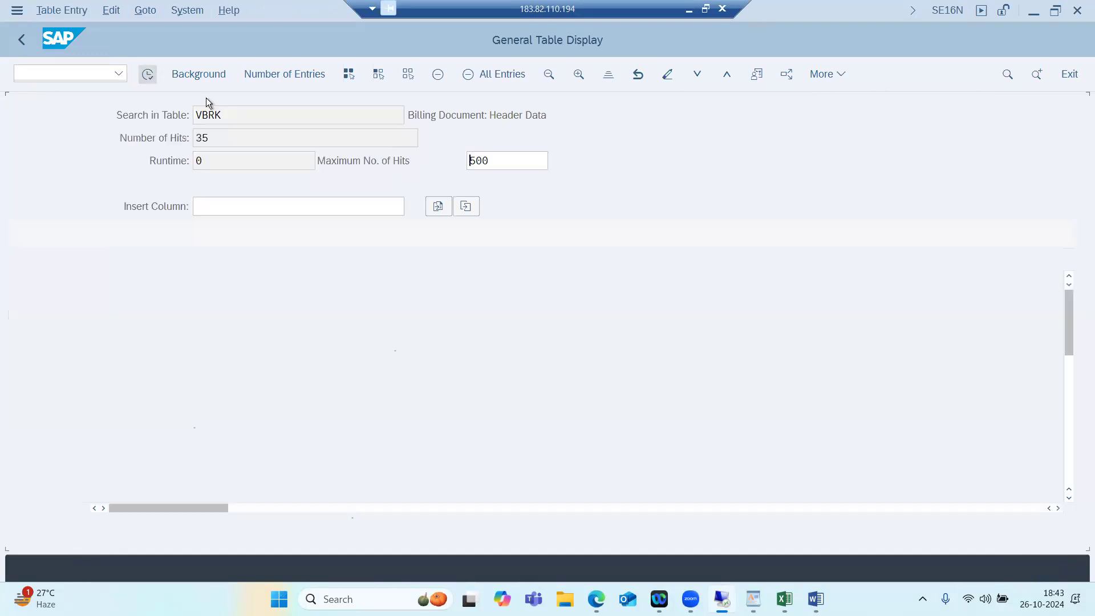
- Copy the number of the F2 billing document dated 16.10.2024 and display its document flow in transaction VF03
drag(1064, 348, 1068, 482)
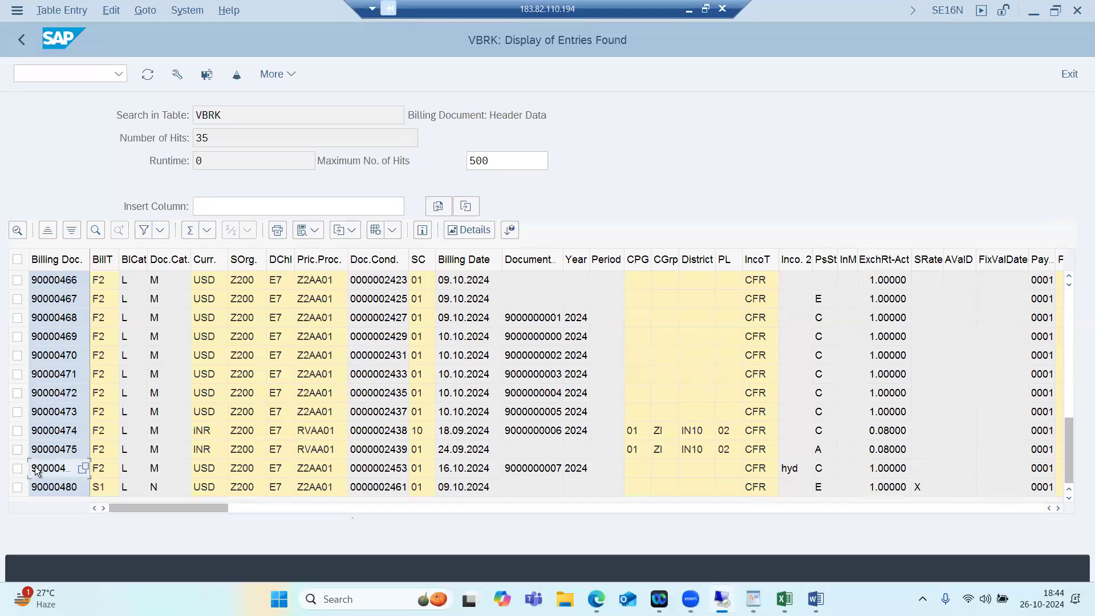
click(81, 471)
click(90, 75)
text(/nvf03)
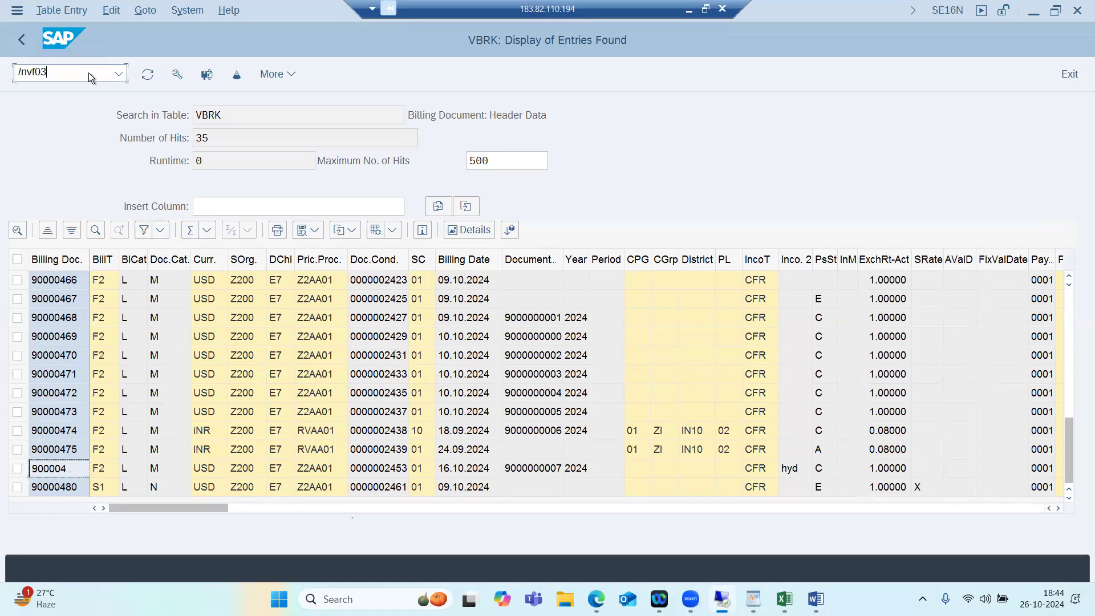
key(Return)
text(90000478)
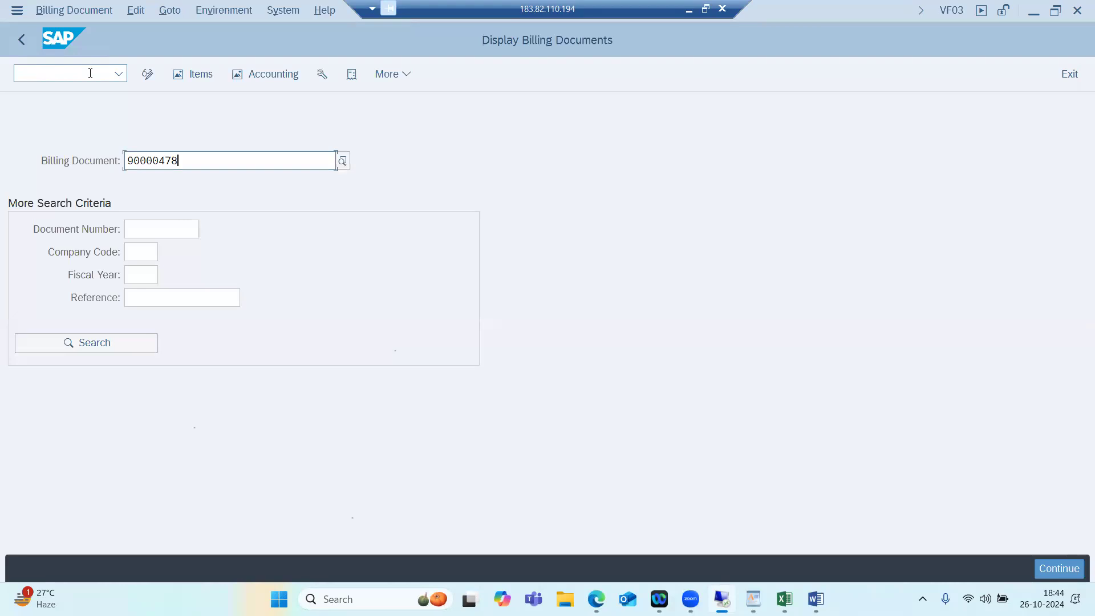
click(351, 75)
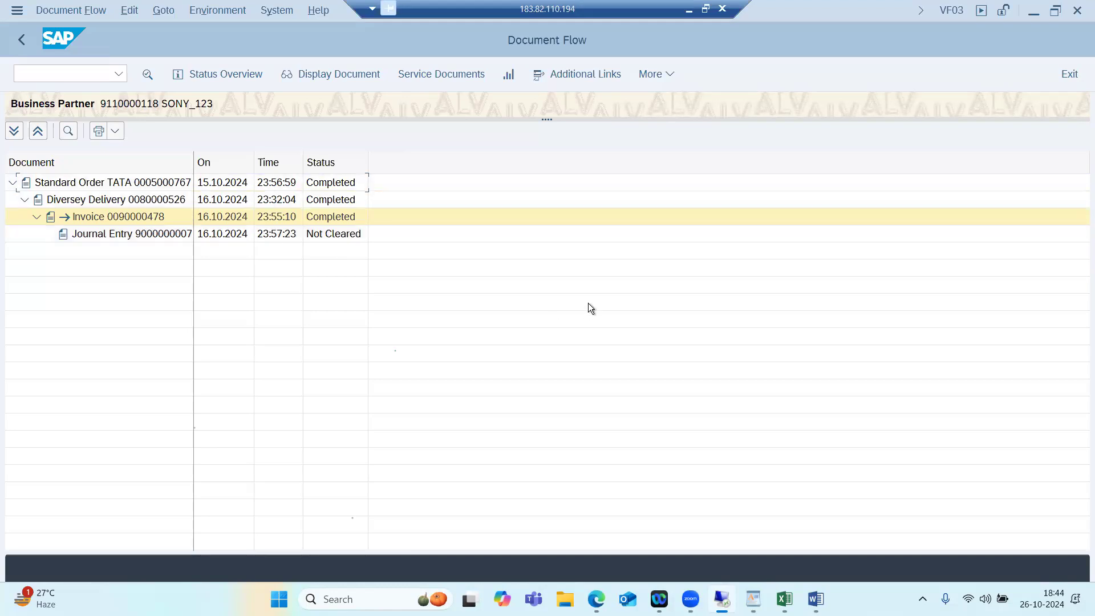
- Display the invoice from the document flow
click(118, 217)
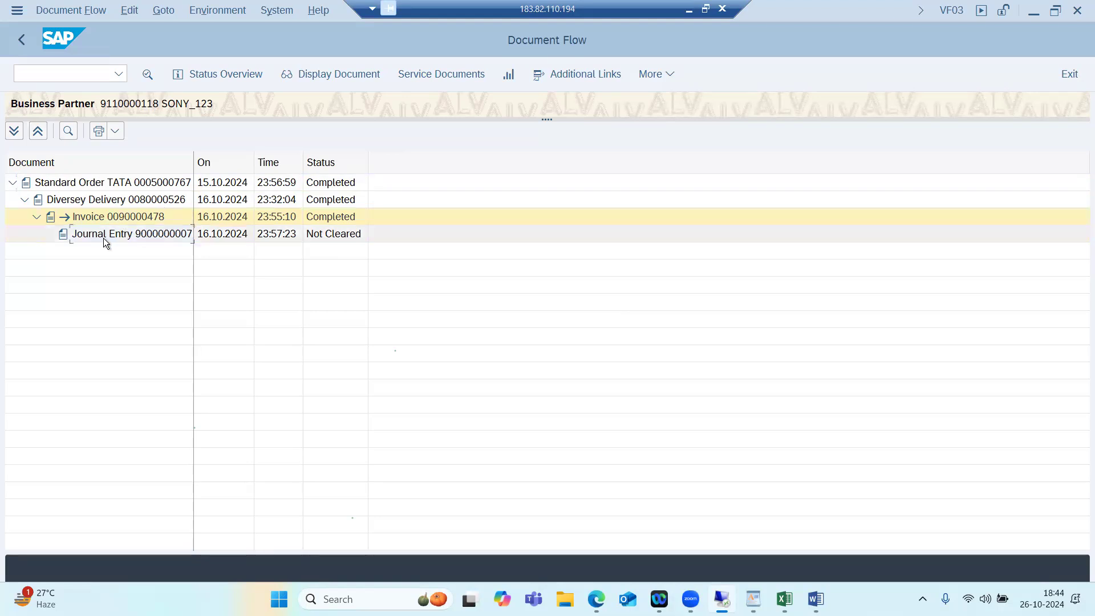
click(146, 217)
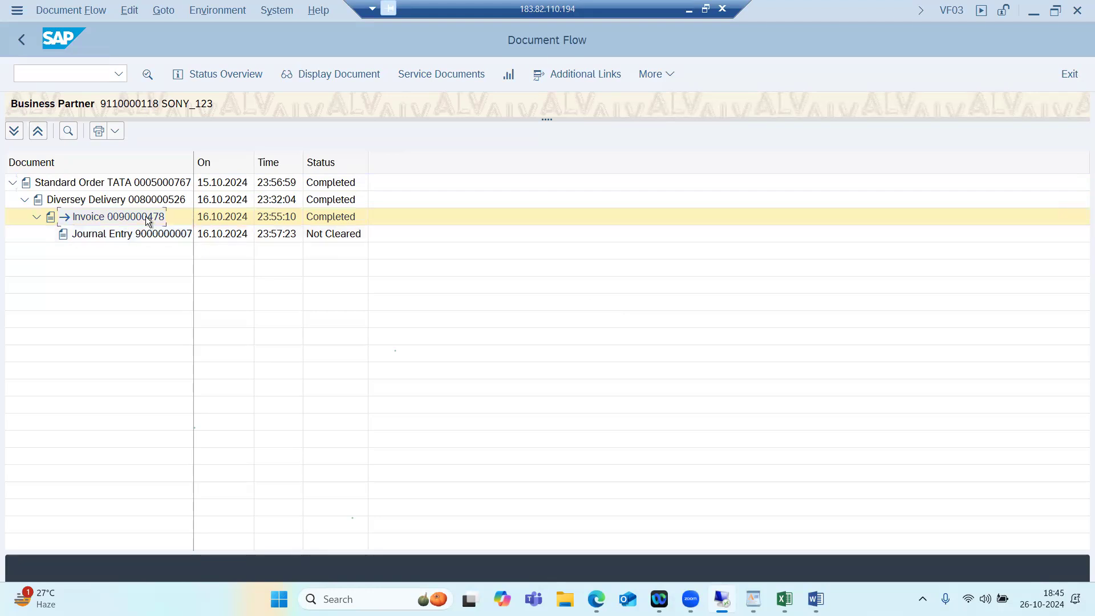
click(320, 66)
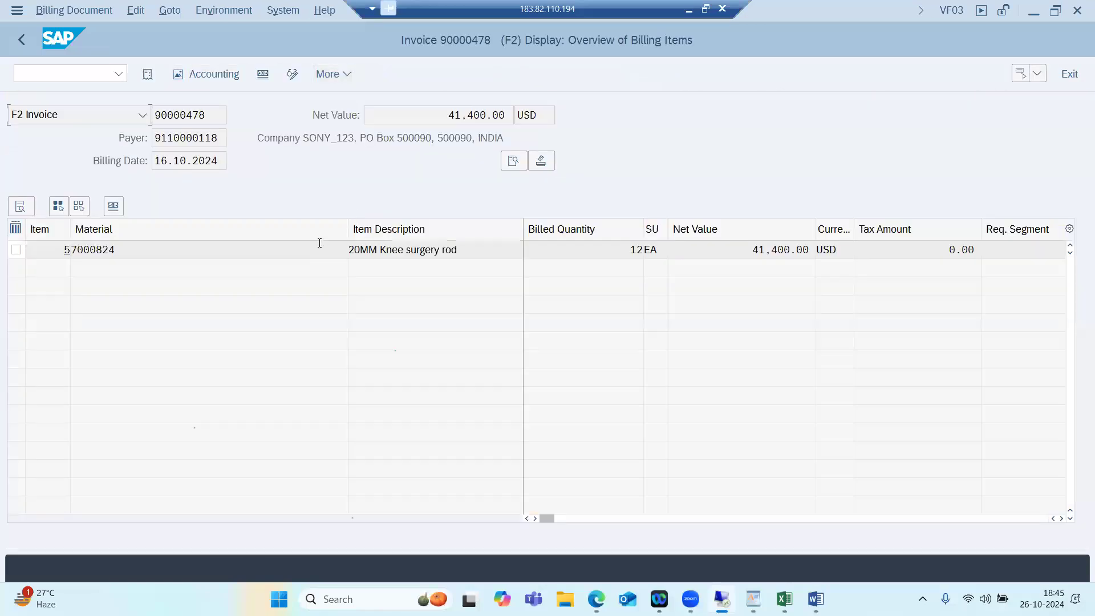
- Open the invoice's 20MM Knee surgery rod item and review its item detail from billing data to sales order data
double_click(319, 244)
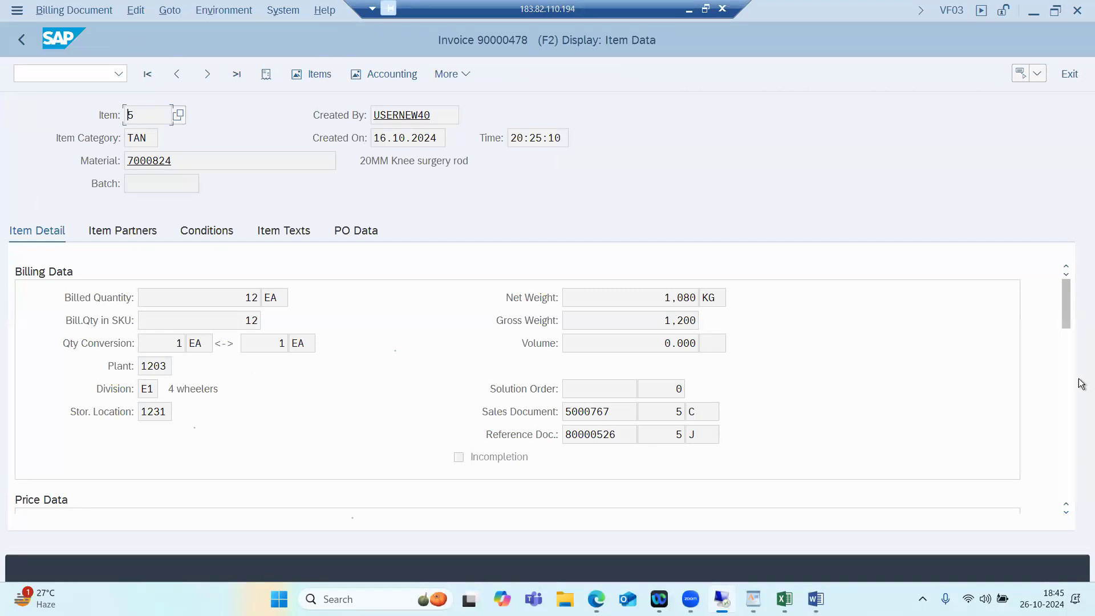
click(1066, 421)
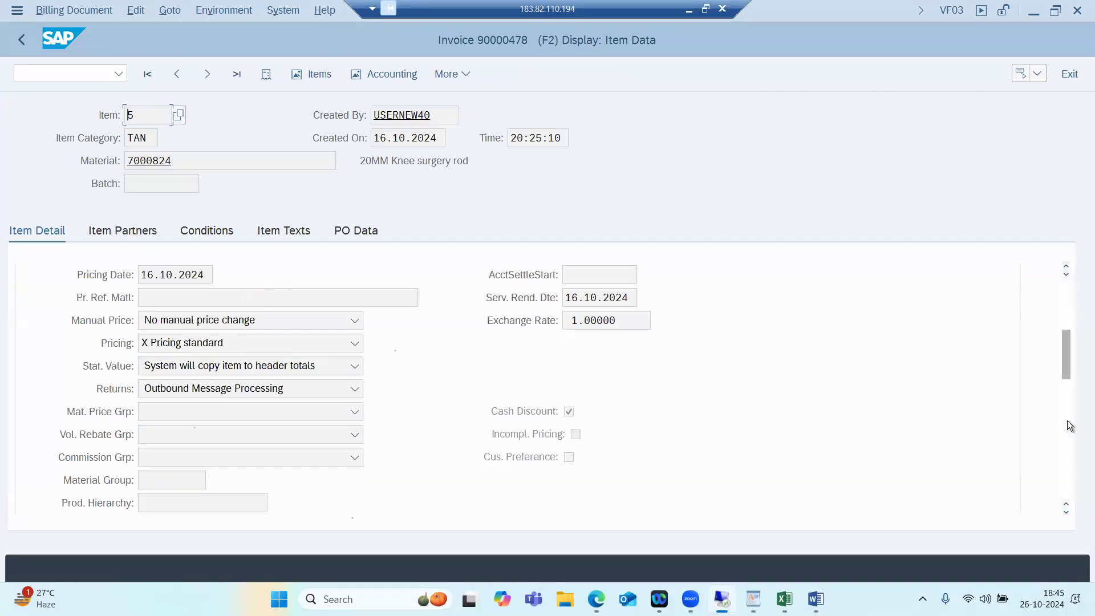
click(1067, 436)
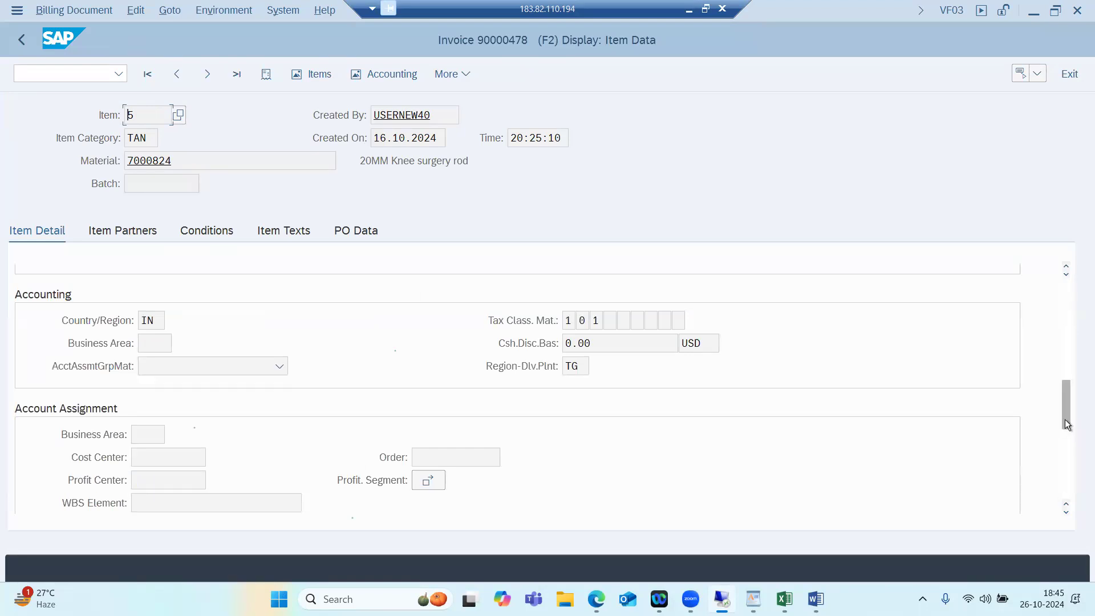
drag(1065, 416, 1073, 495)
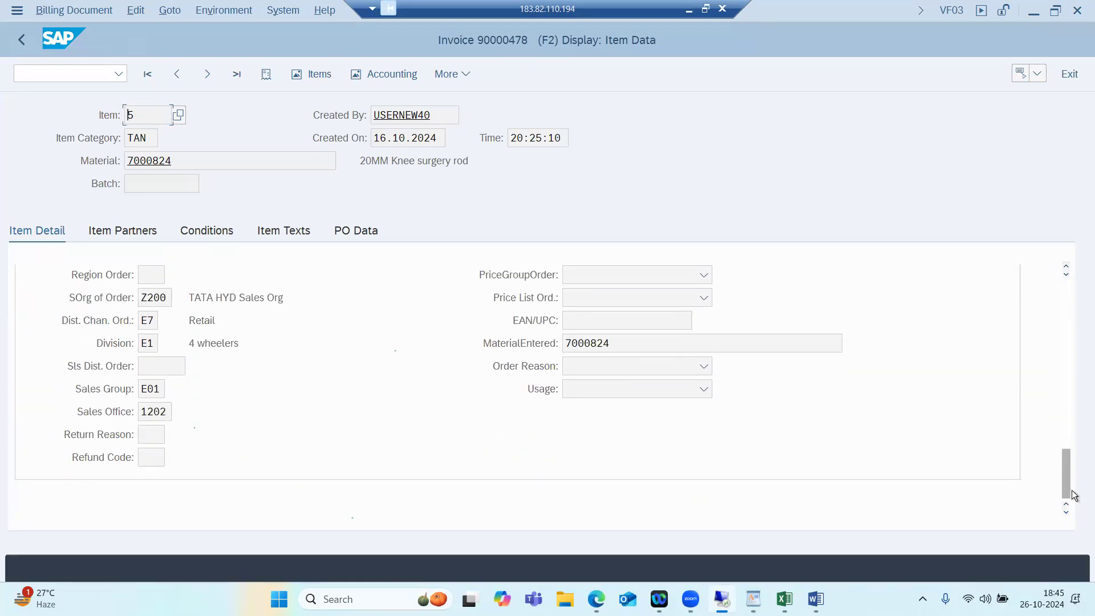
drag(1068, 392, 1066, 288)
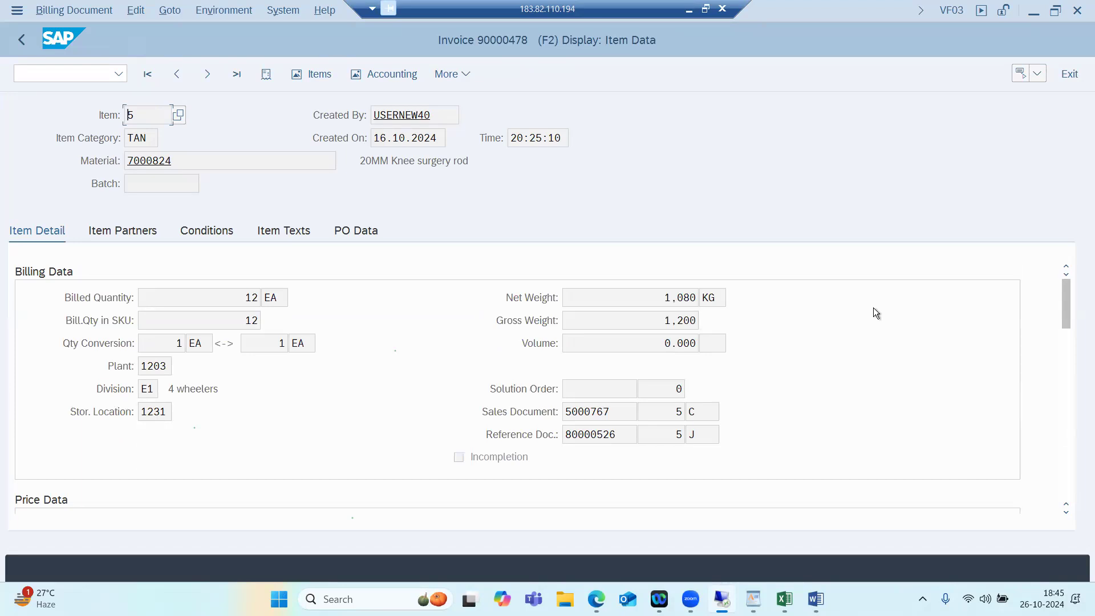
- Display the invoice's output records from the billing item overview, and switch to the Word notes on the OTC cycle
click(20, 41)
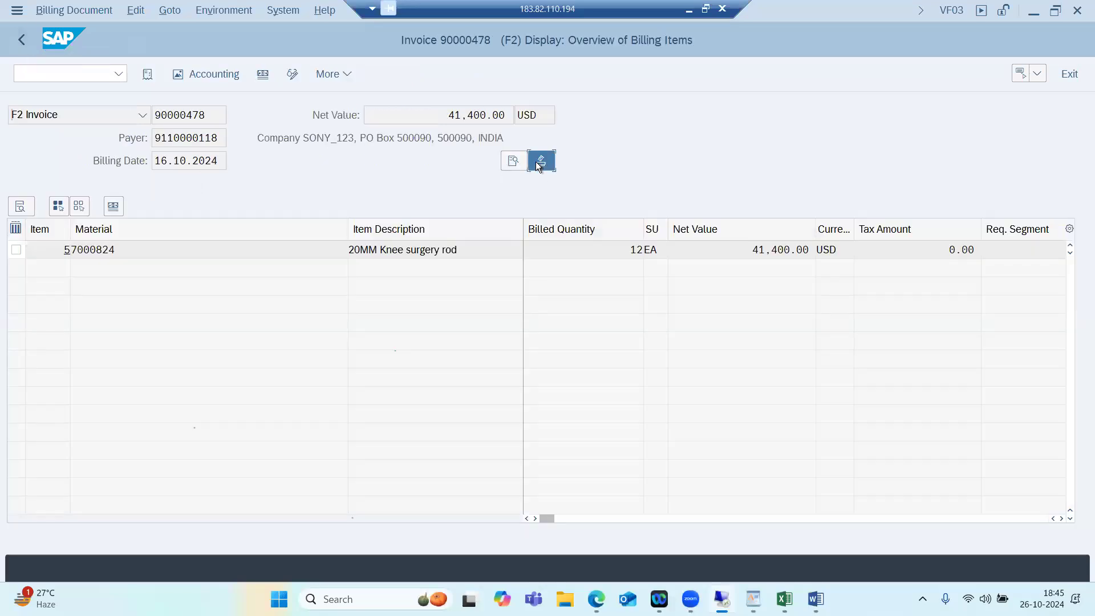
click(540, 162)
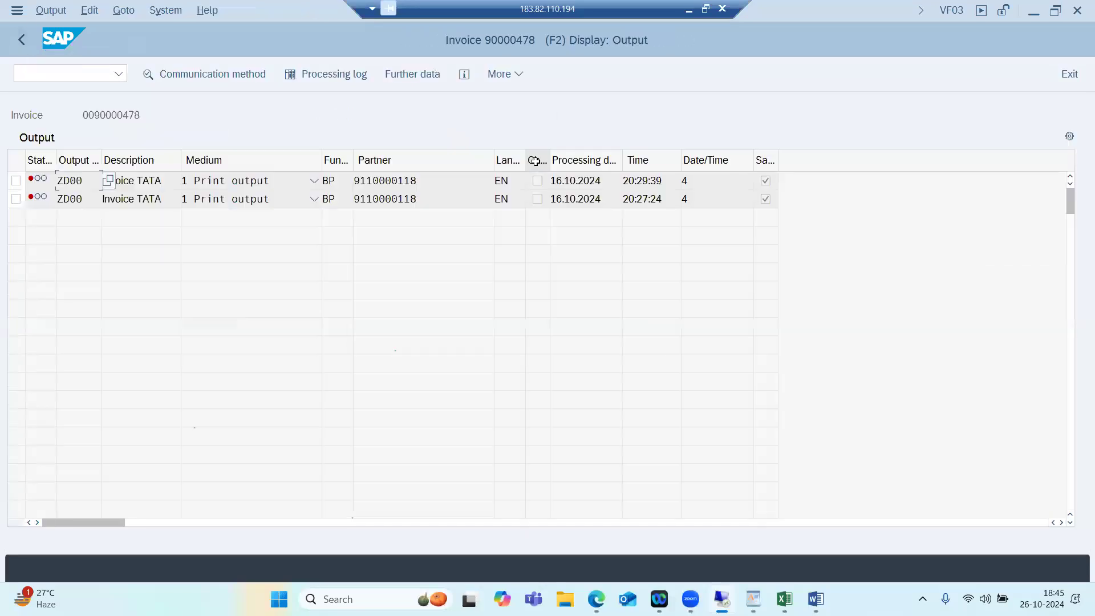
click(57, 74)
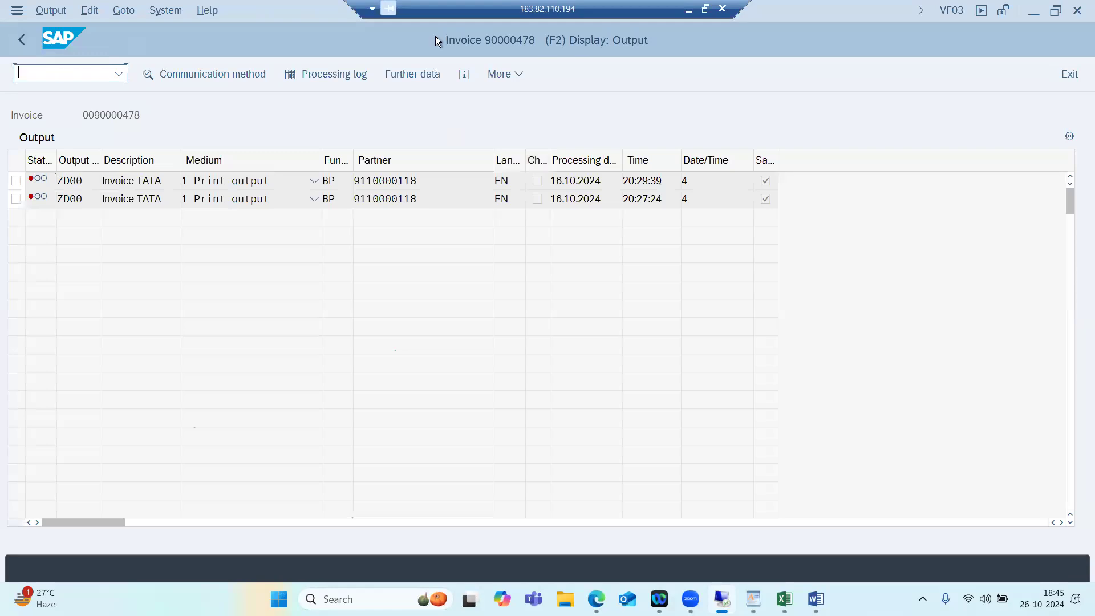
click(687, 10)
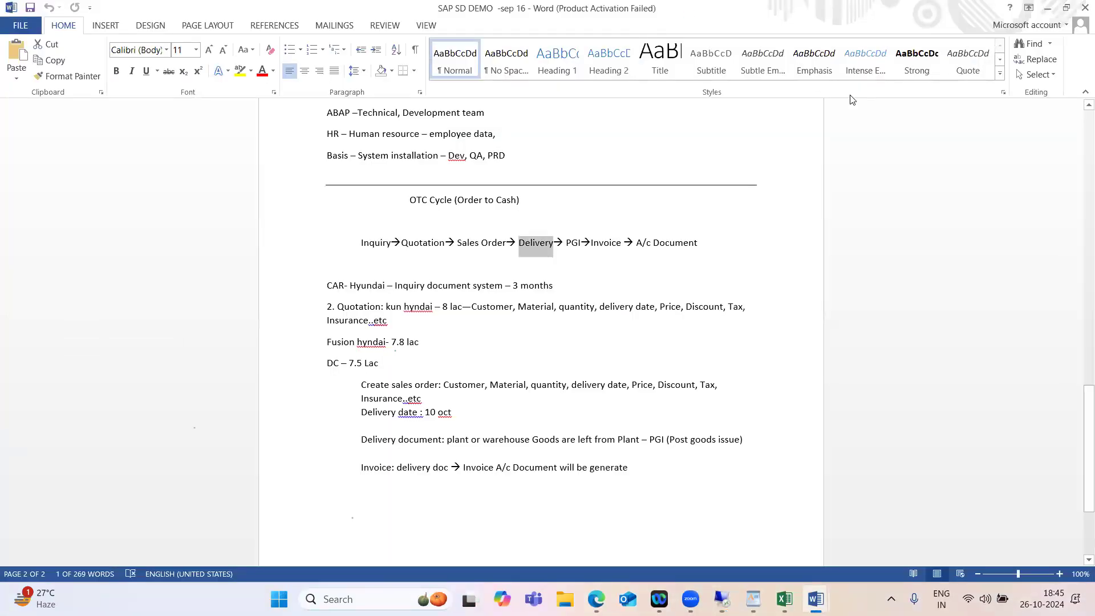